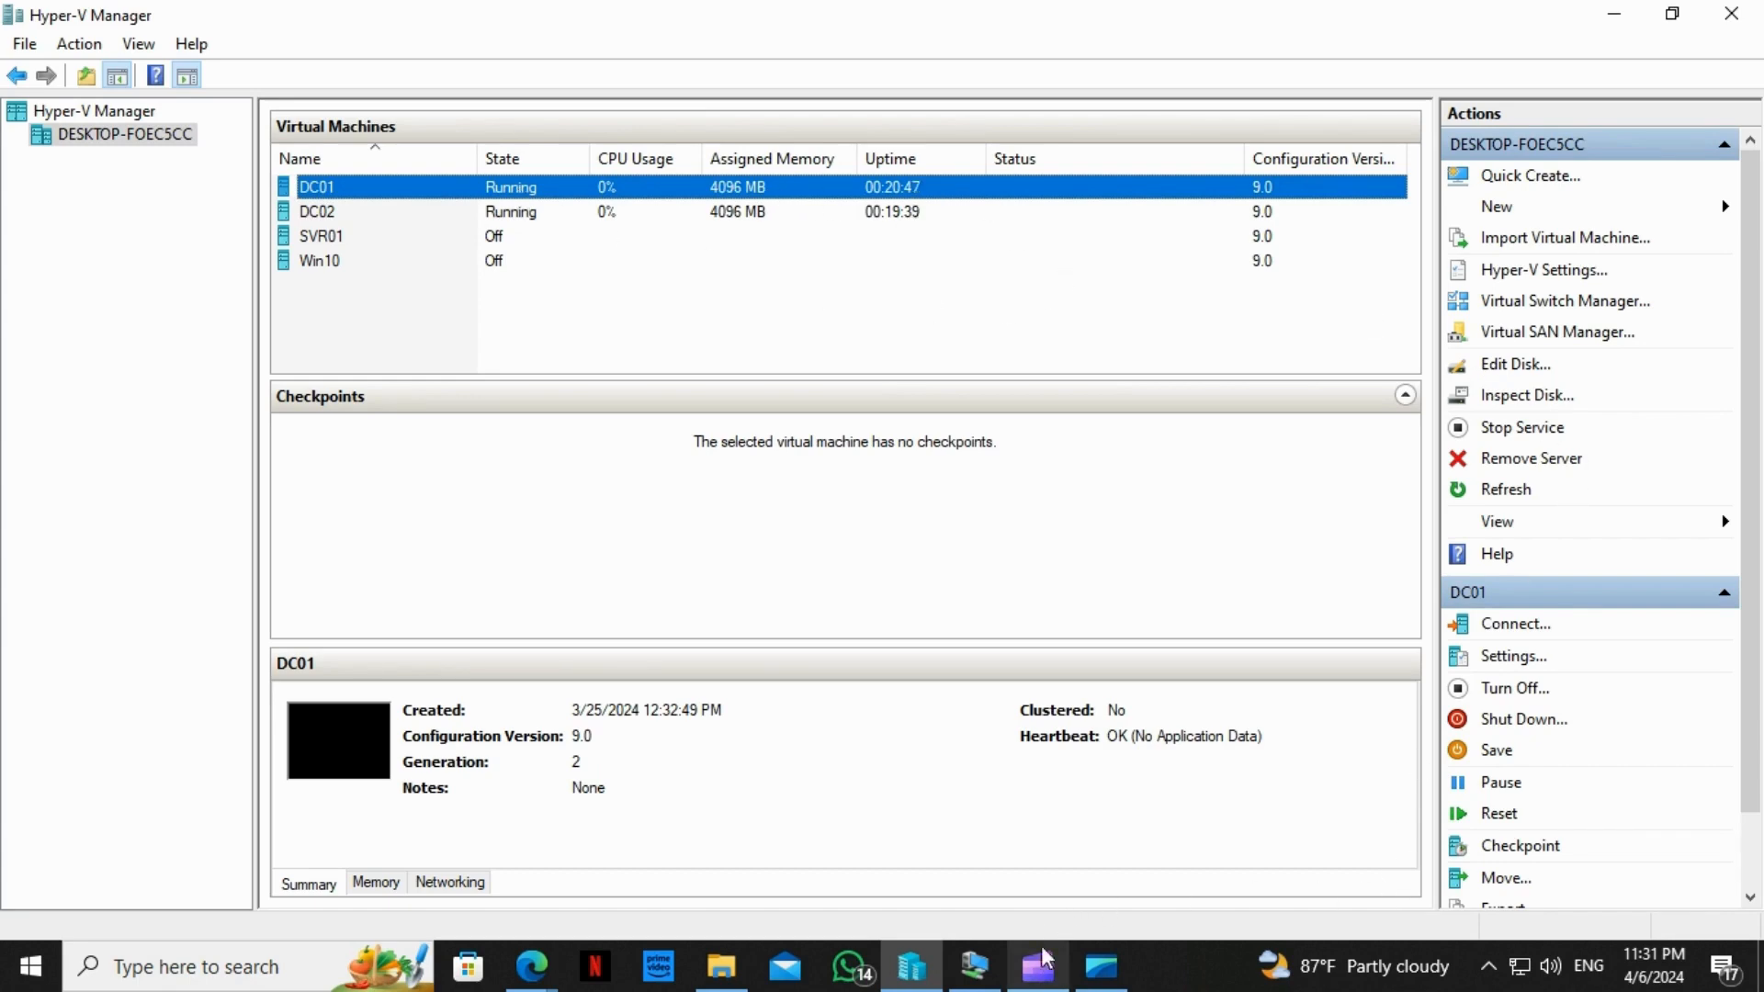
Bring DC01's desktop forward and launch Certification Authority from Server Manager's Tools menu
{"action": "left_click", "coordinate": [974, 965]}
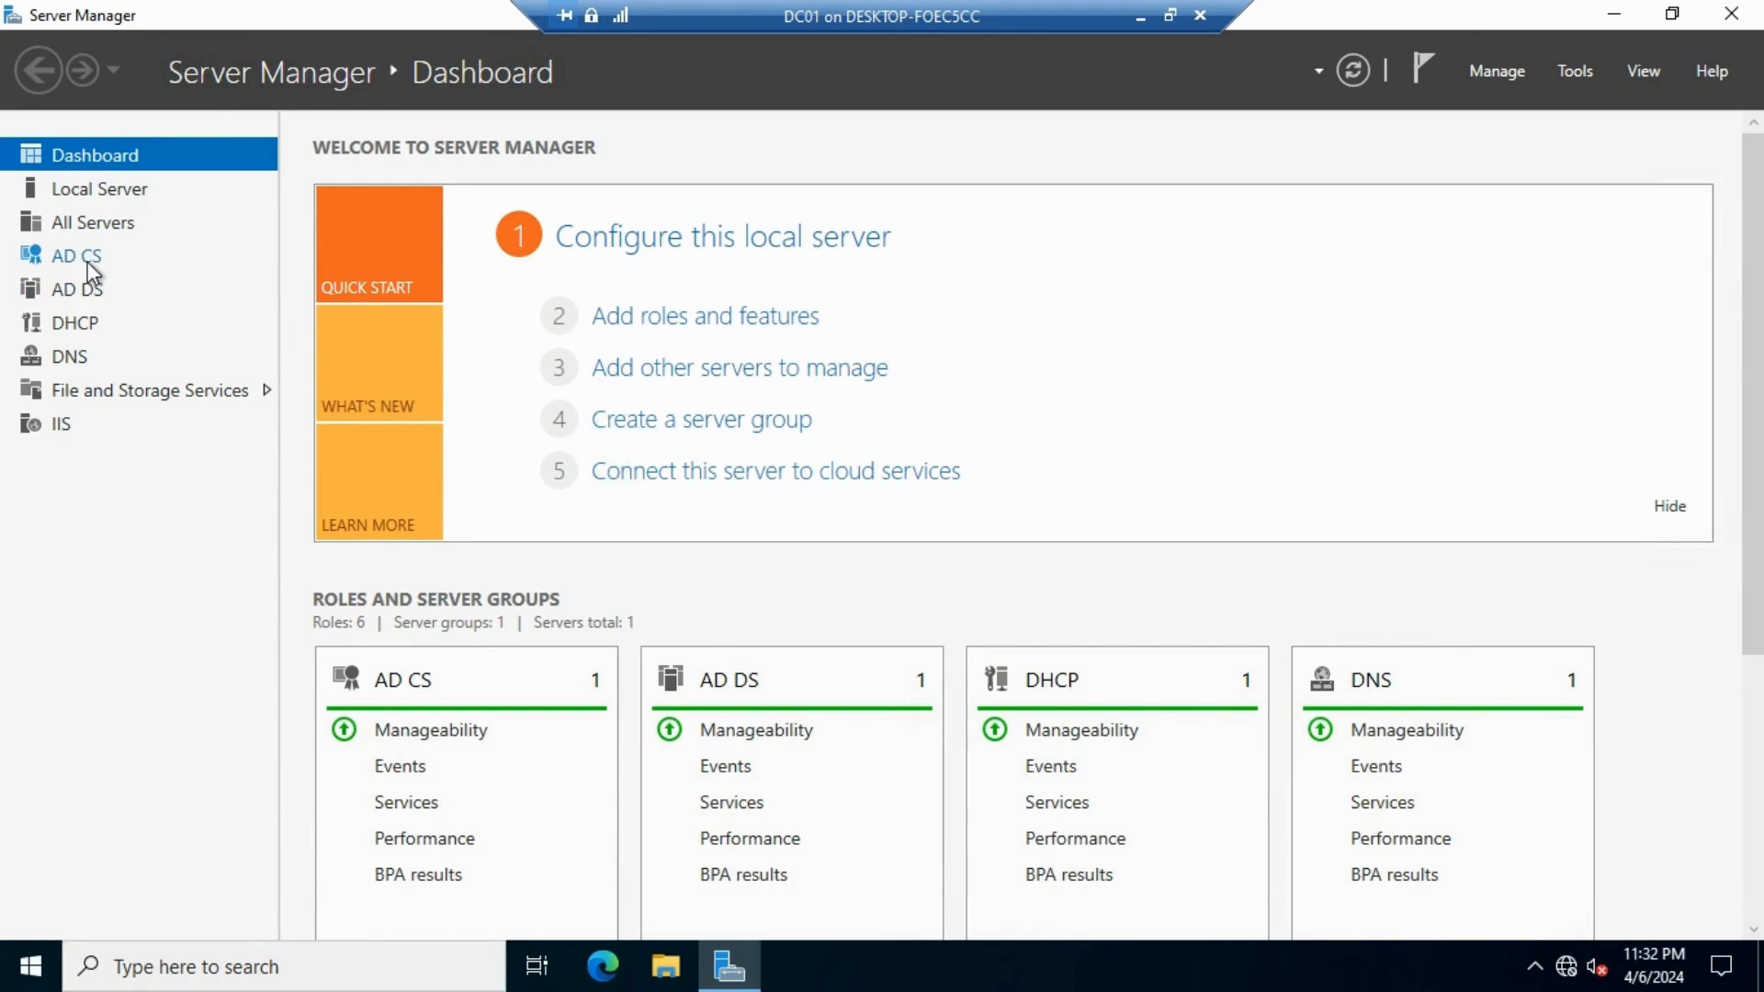
{"action": "left_click", "coordinate": [1576, 73]}
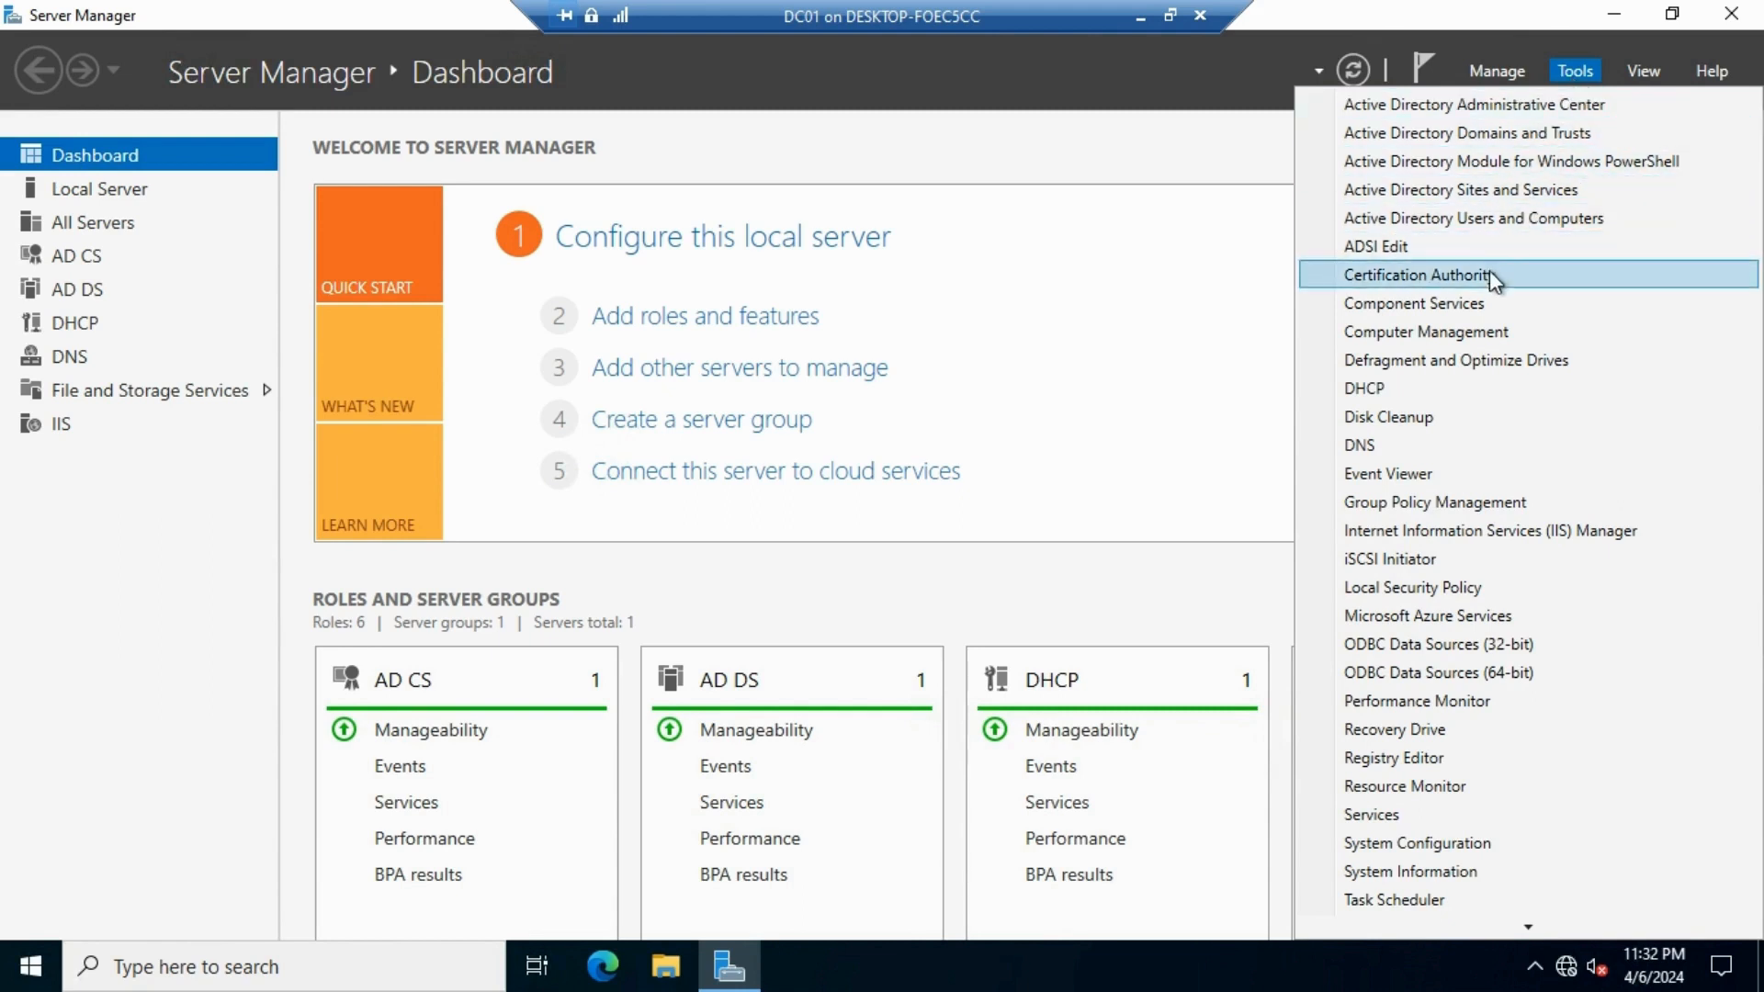
{"action": "left_click", "coordinate": [1461, 276]}
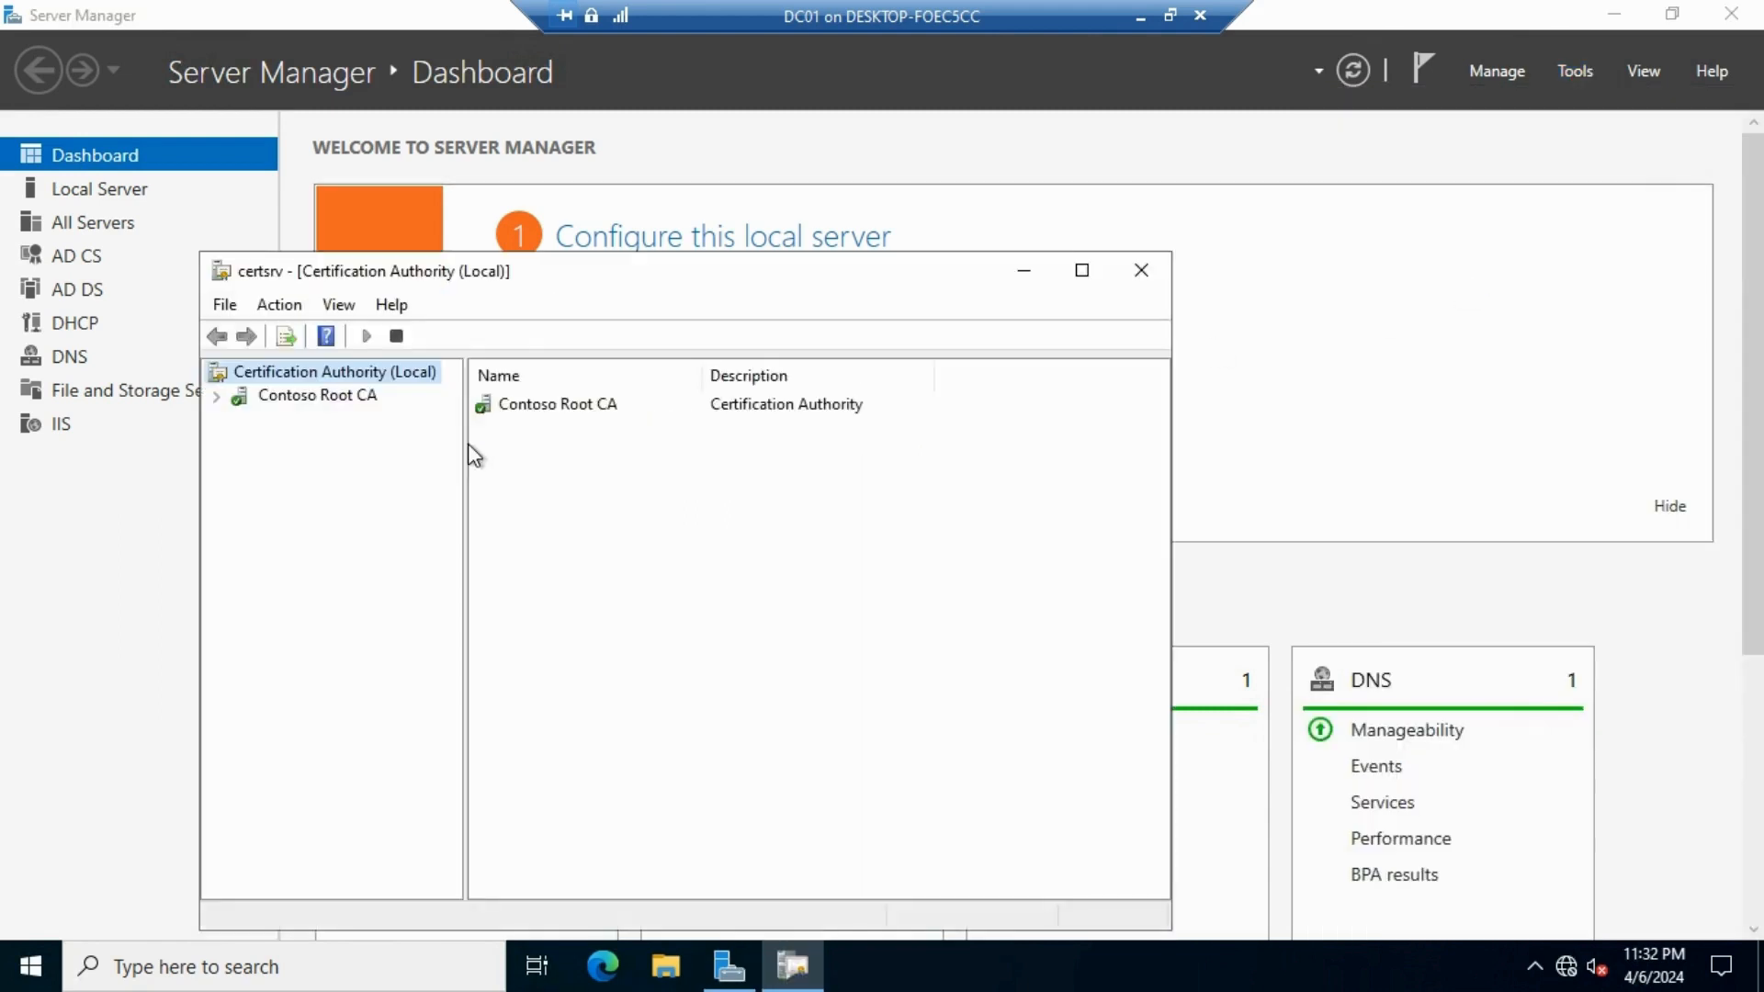
Expand Contoso Root CA and browse its Issued Certificates and Certificate Templates folders
{"action": "left_click_drag", "start_coordinate": [622, 274], "coordinate": [811, 88]}
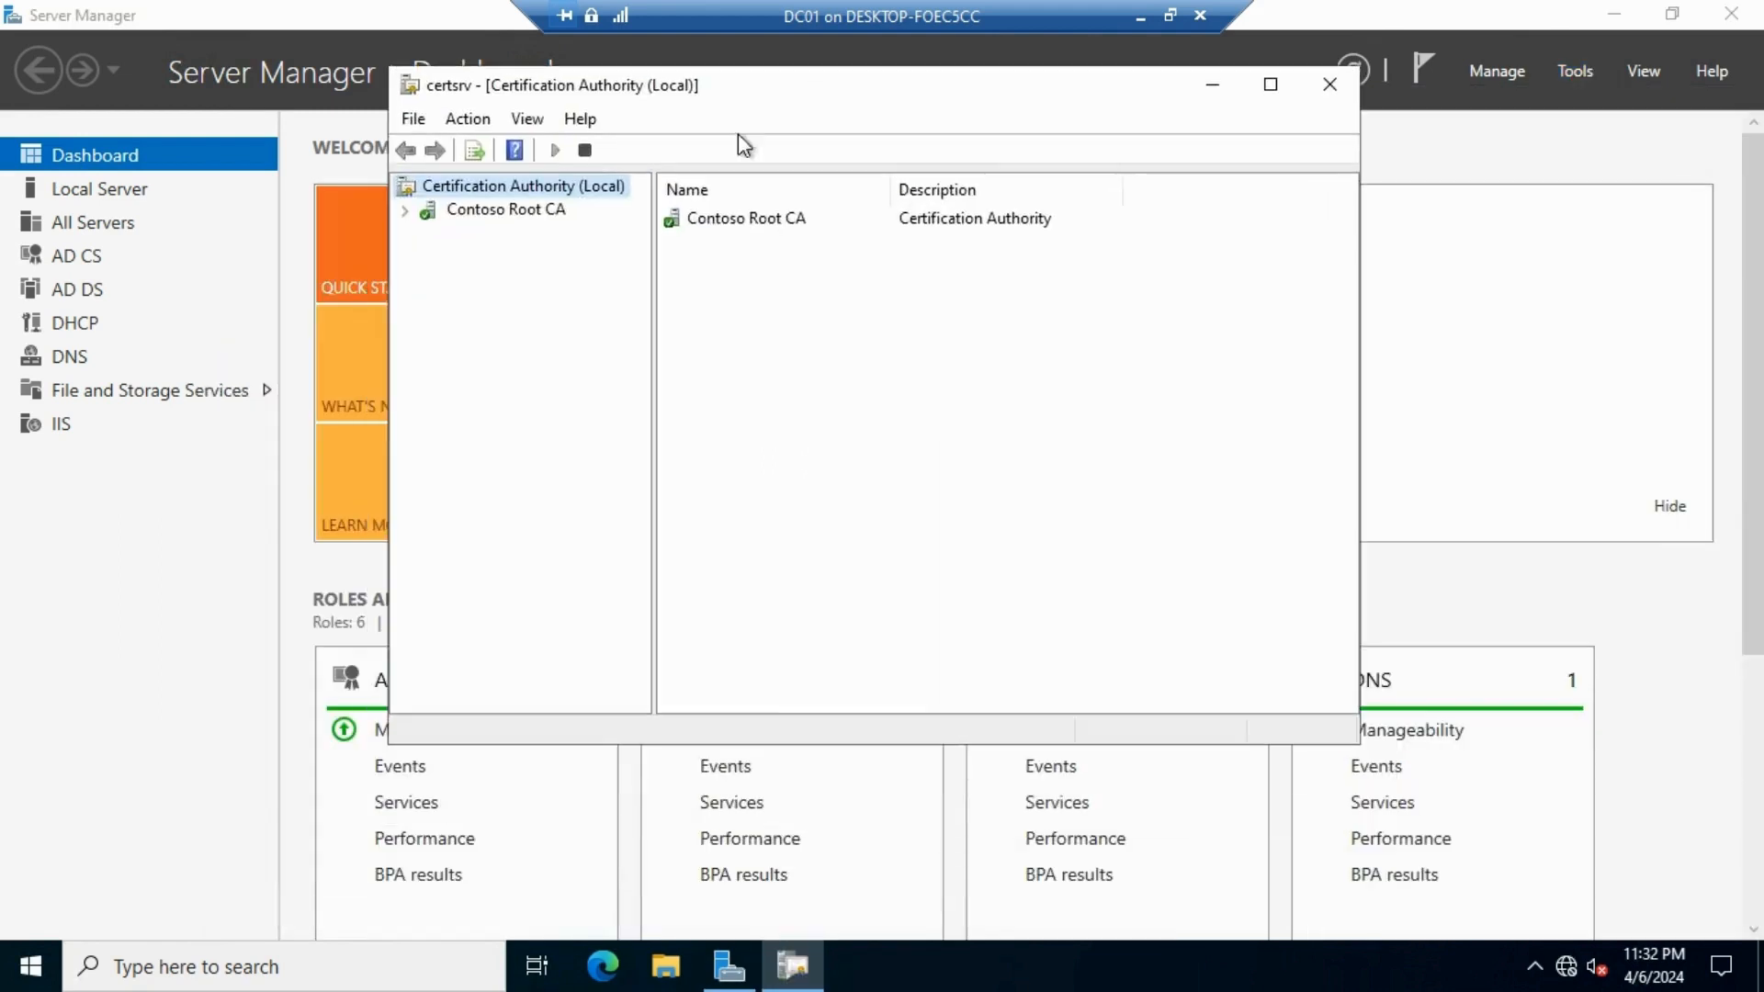
{"action": "left_click", "coordinate": [406, 211]}
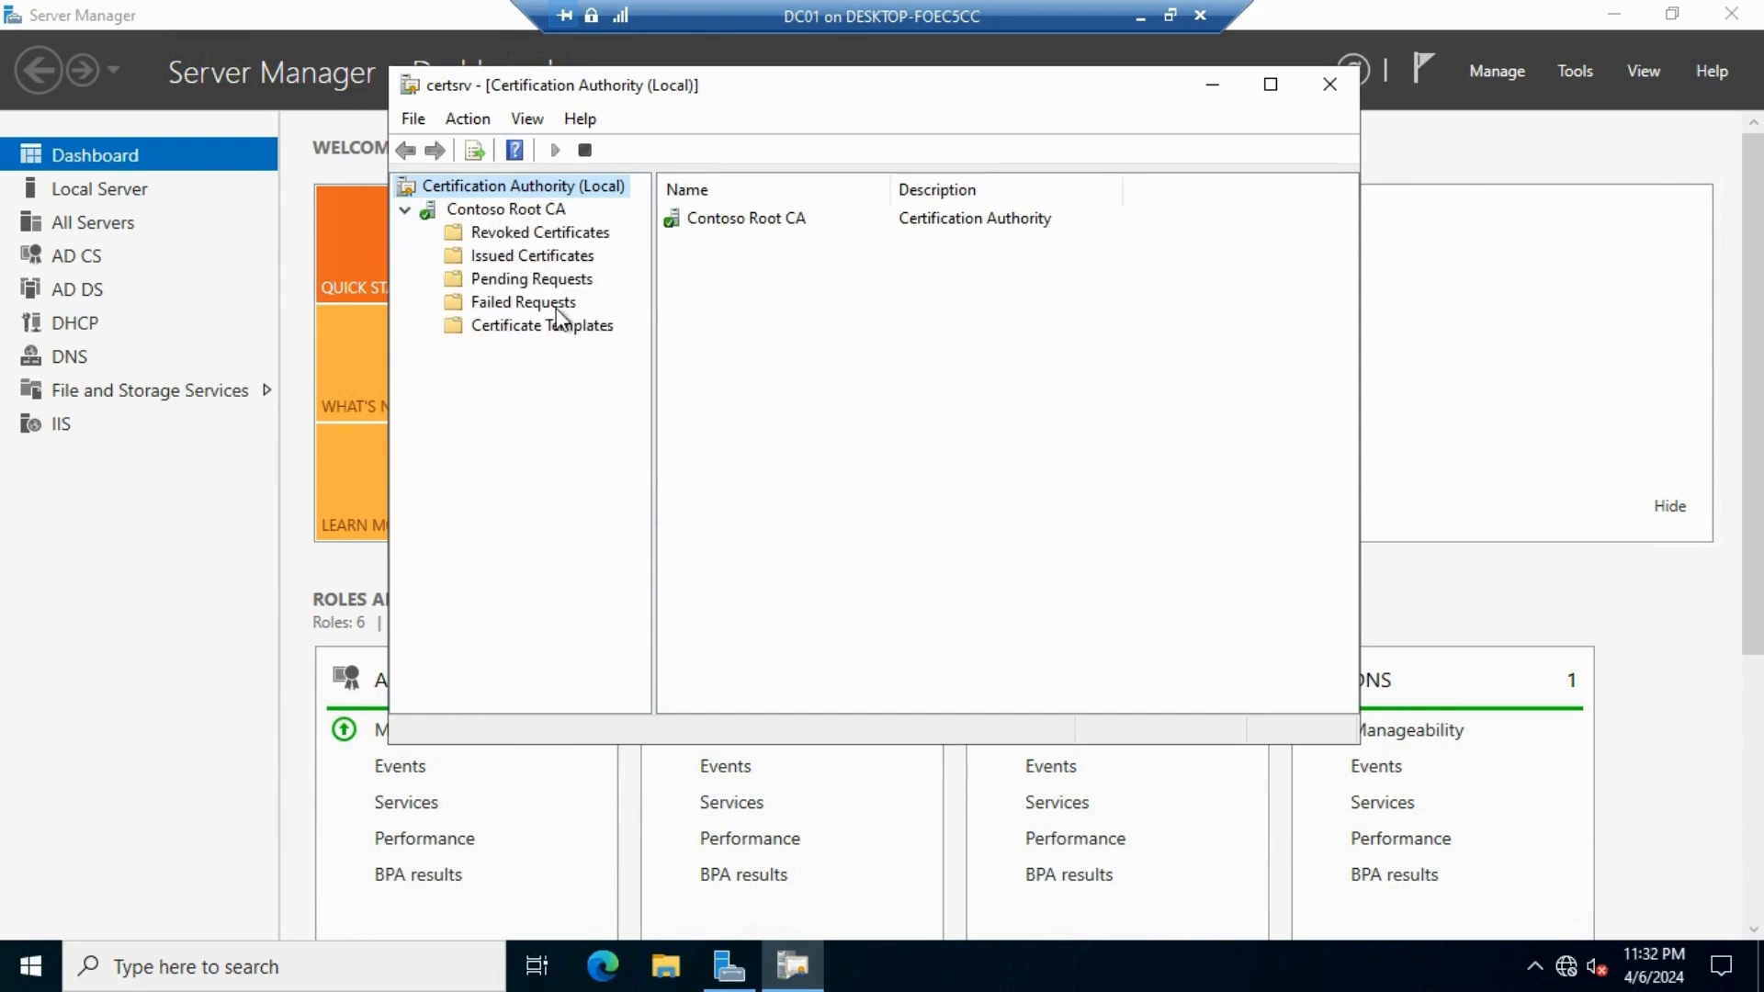
{"action": "left_click", "coordinate": [539, 254]}
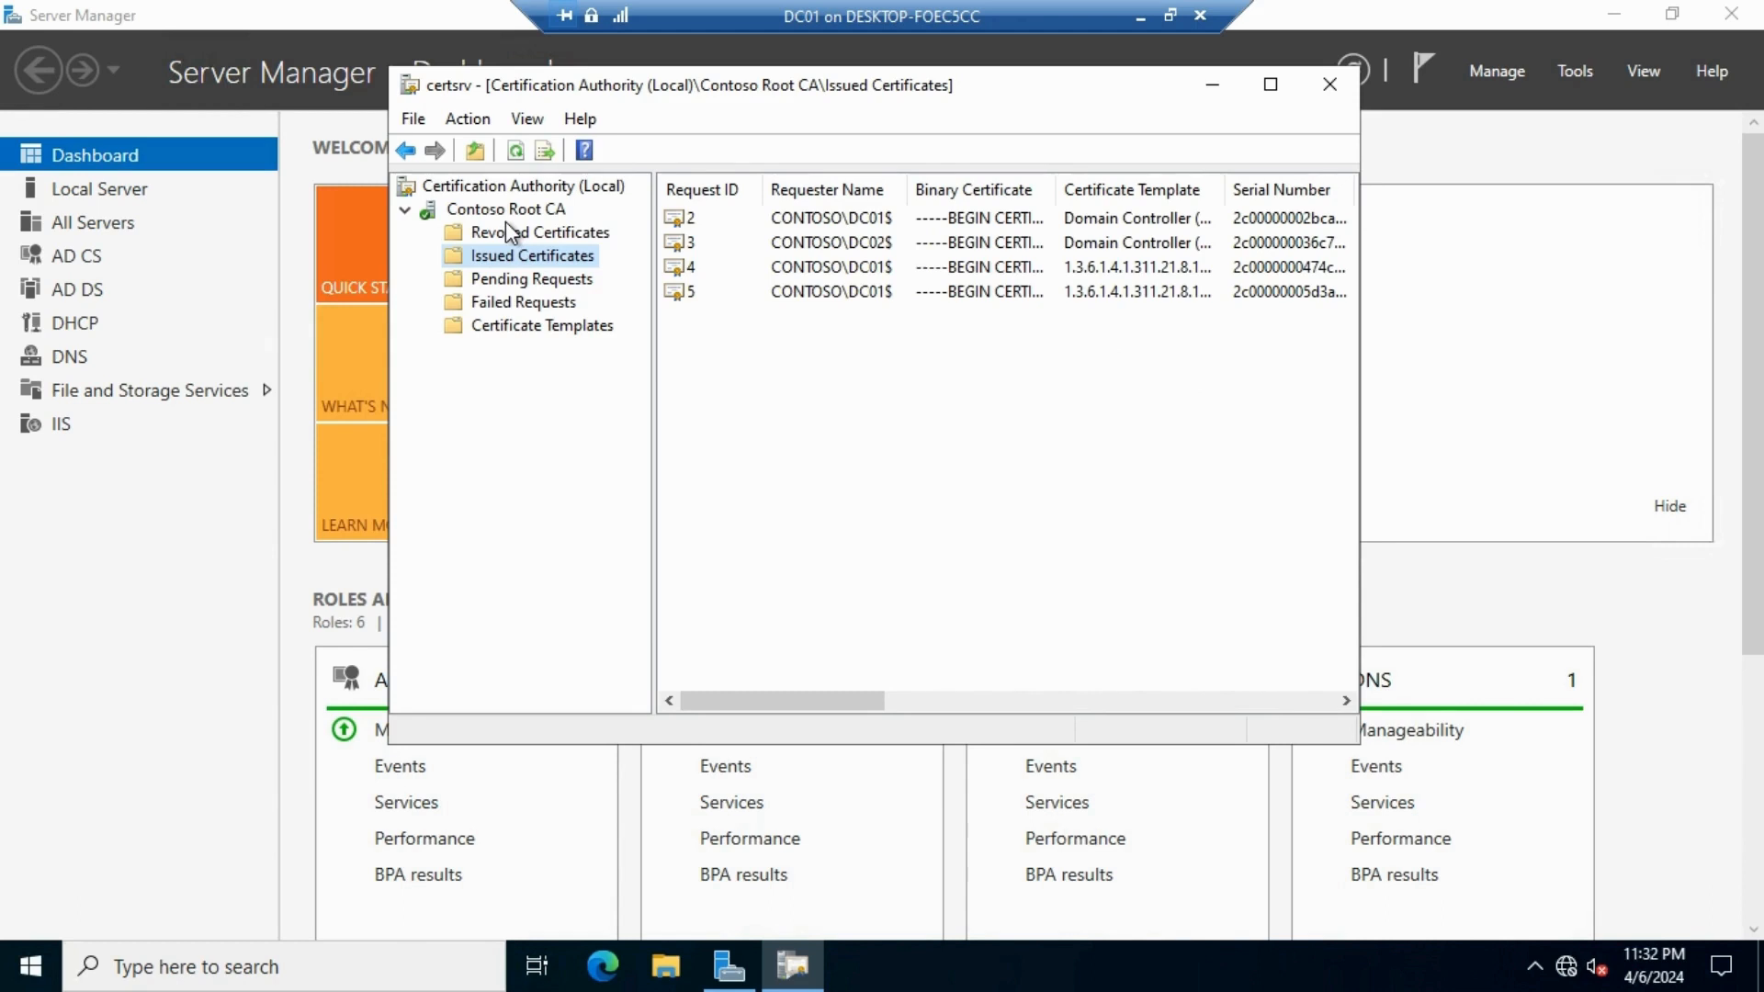
{"action": "left_click", "coordinate": [583, 330]}
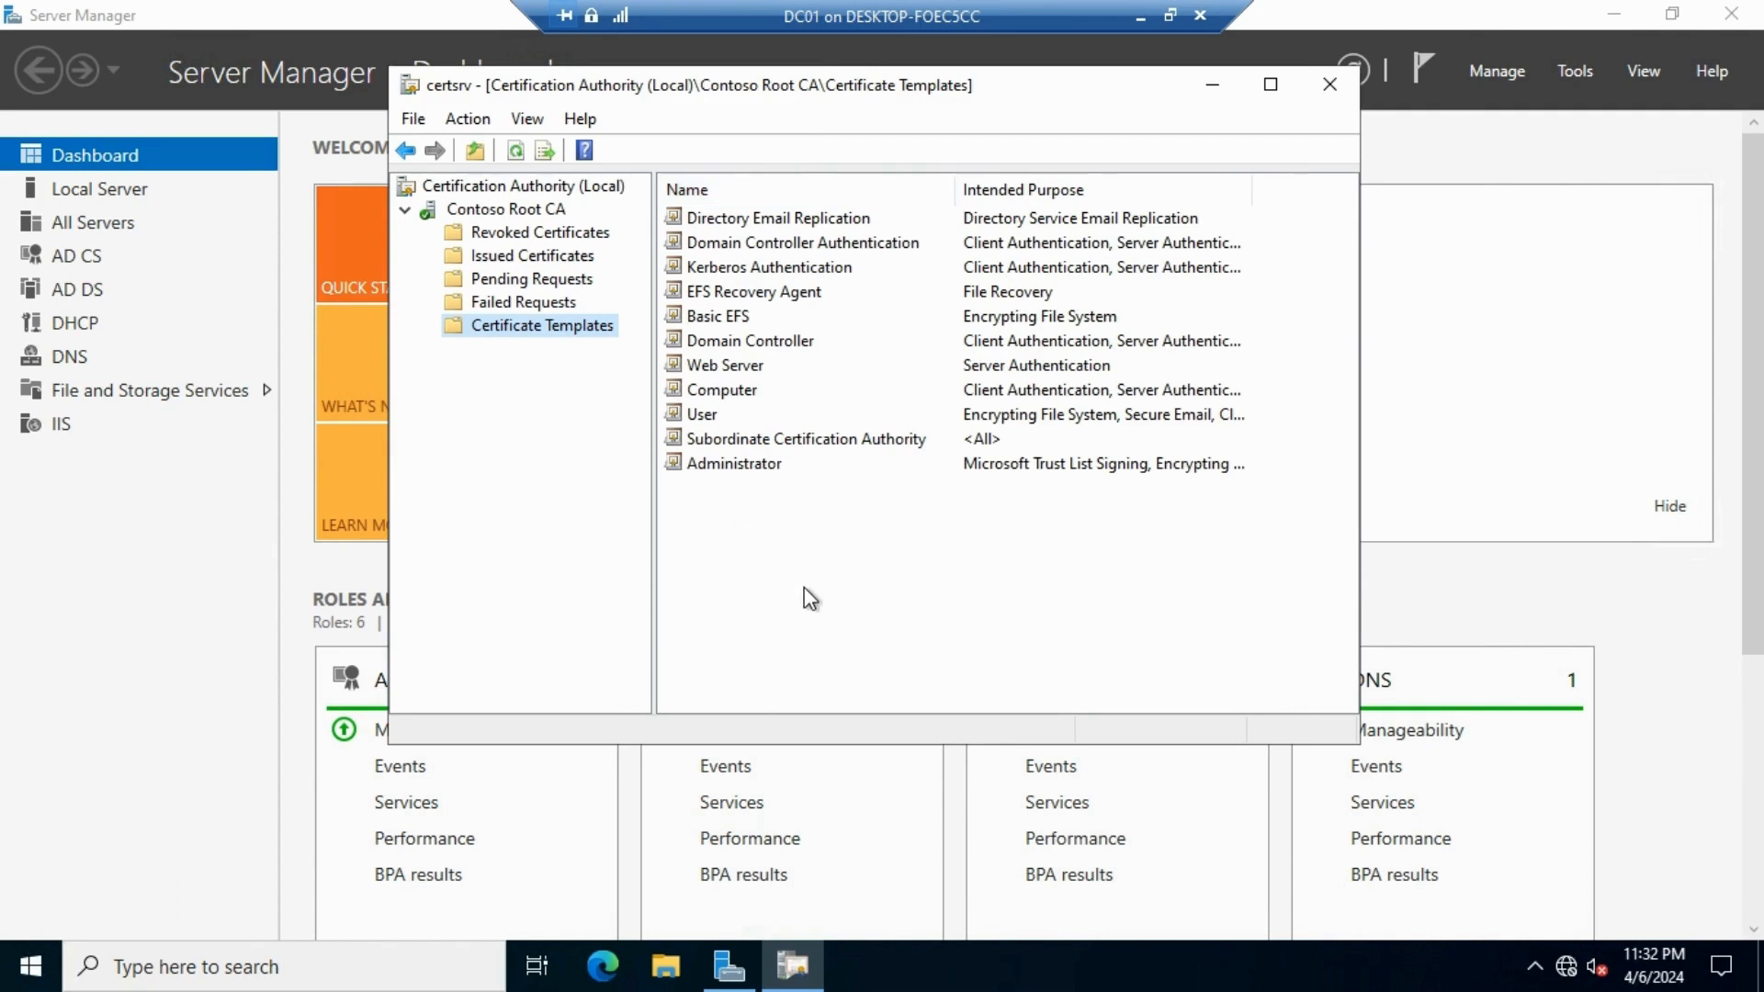
Check the Web Server template's options, then bring up the Certificate Templates folder's menu
{"action": "left_click", "coordinate": [702, 368]}
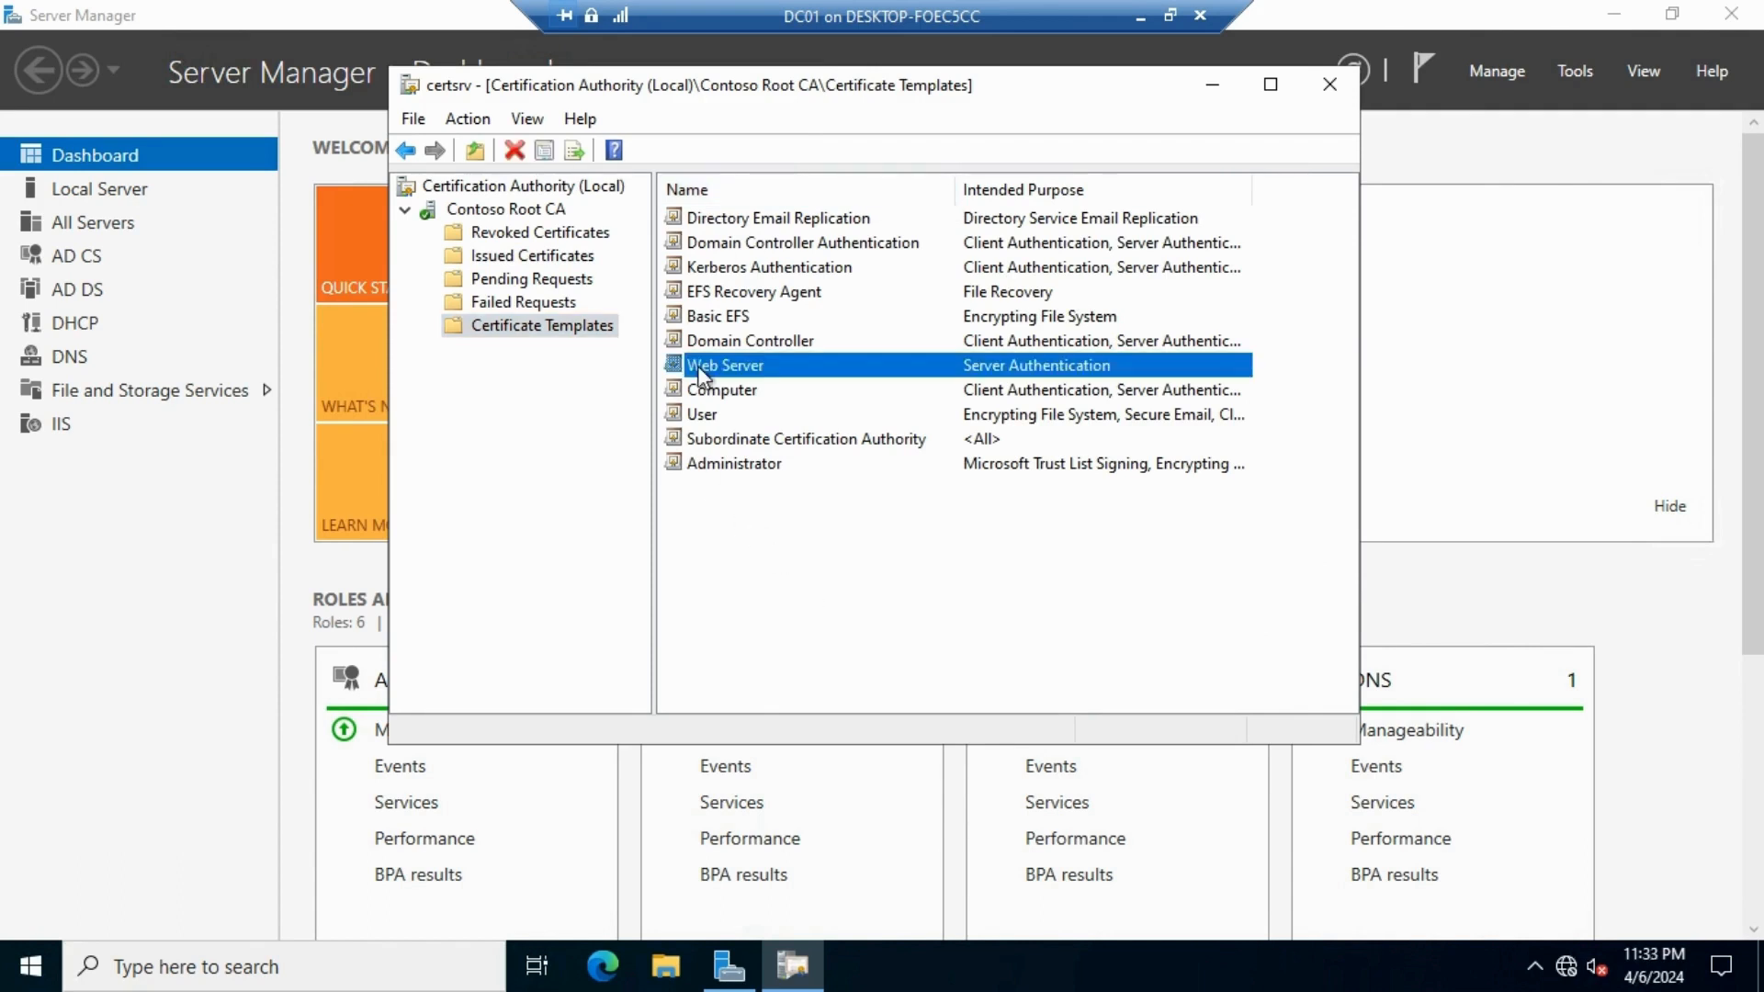
{"action": "right_click", "coordinate": [791, 365]}
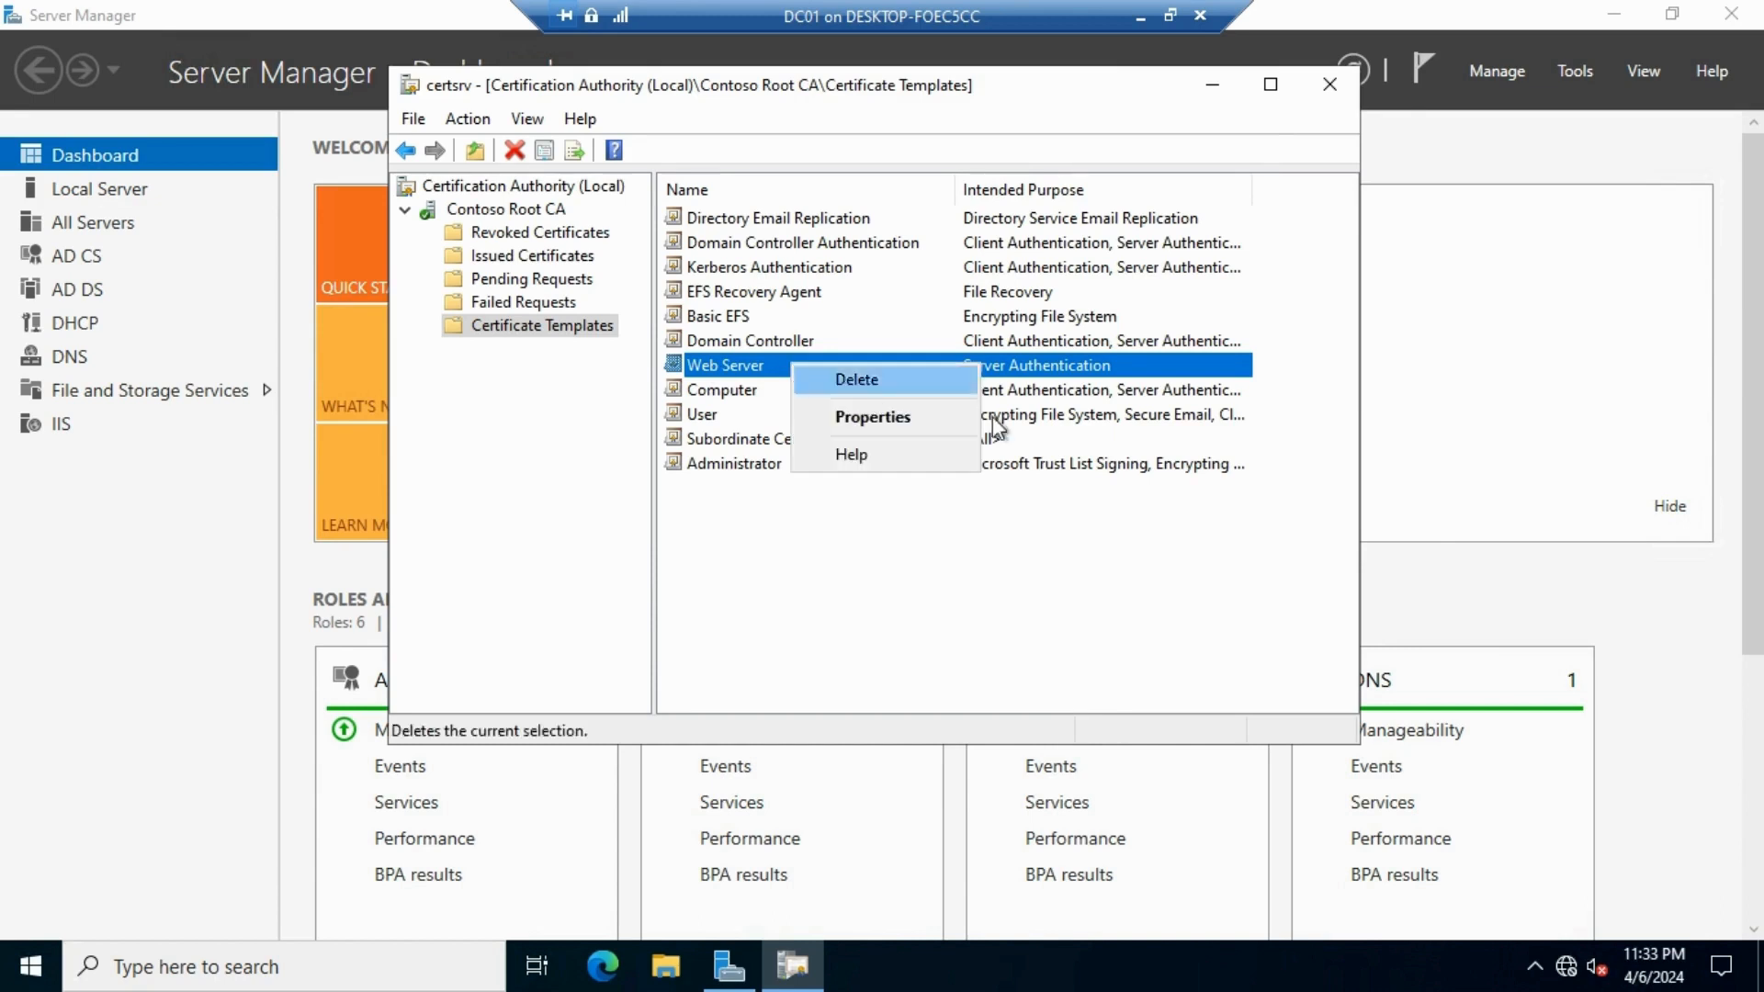
{"action": "left_click", "coordinate": [779, 547]}
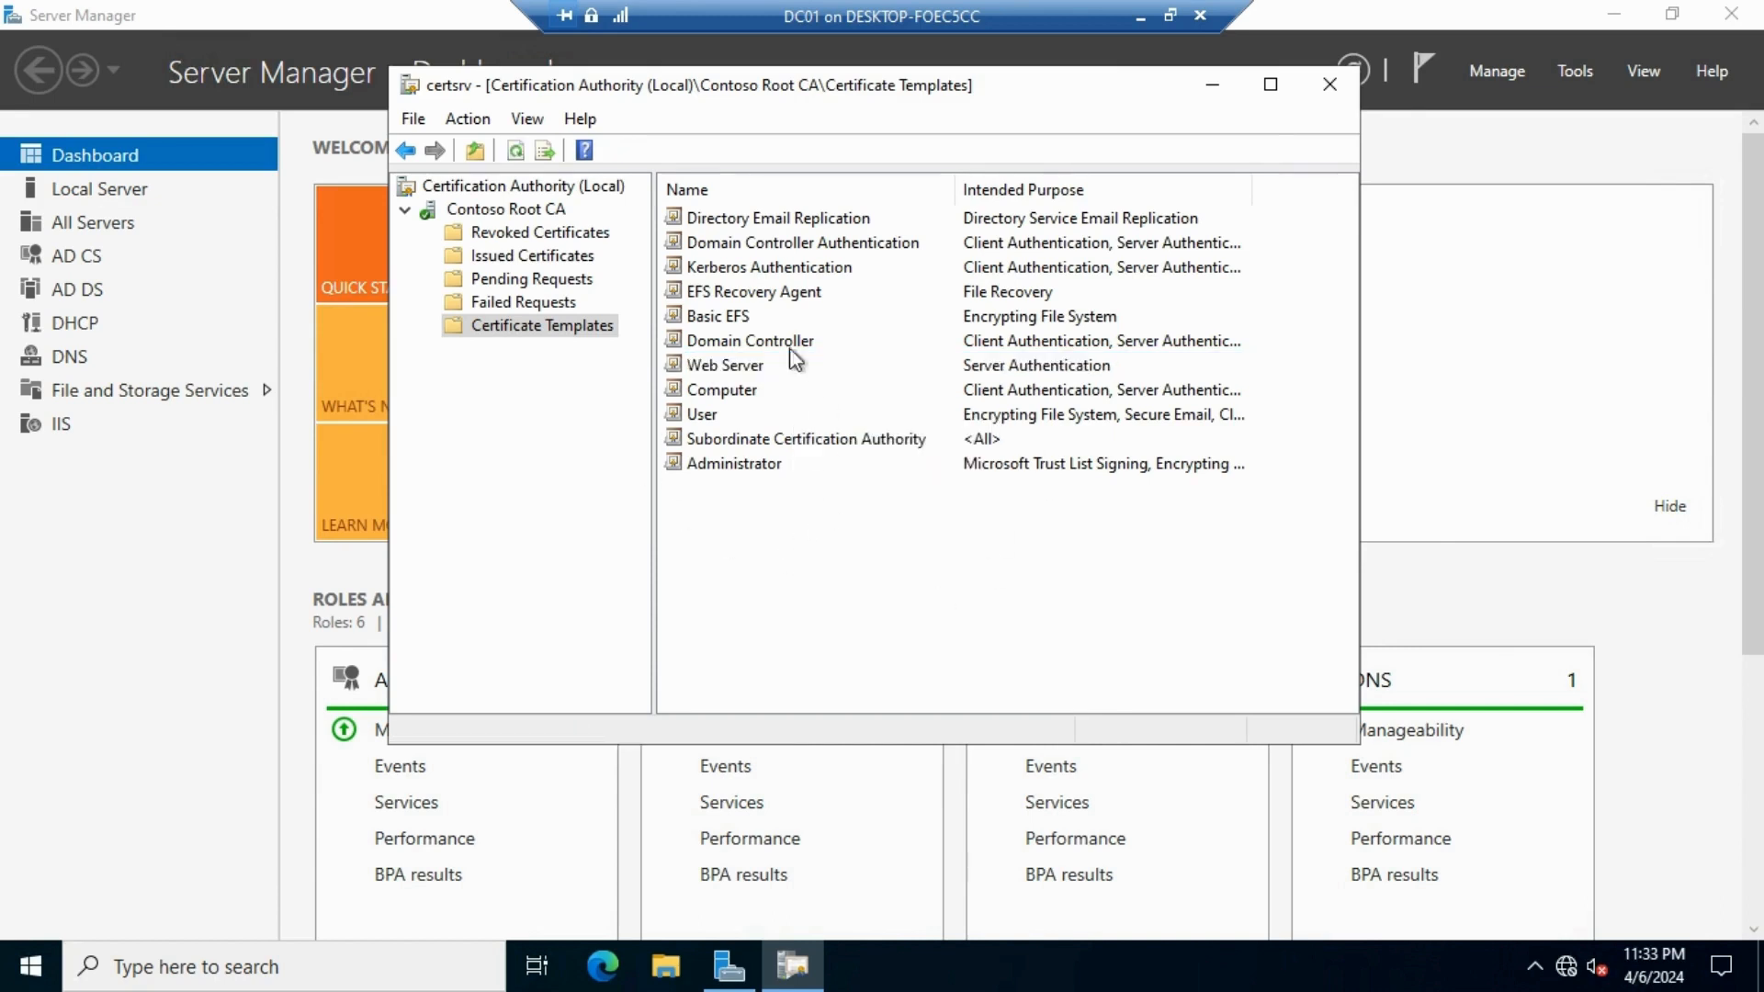
{"action": "right_click", "coordinate": [538, 331]}
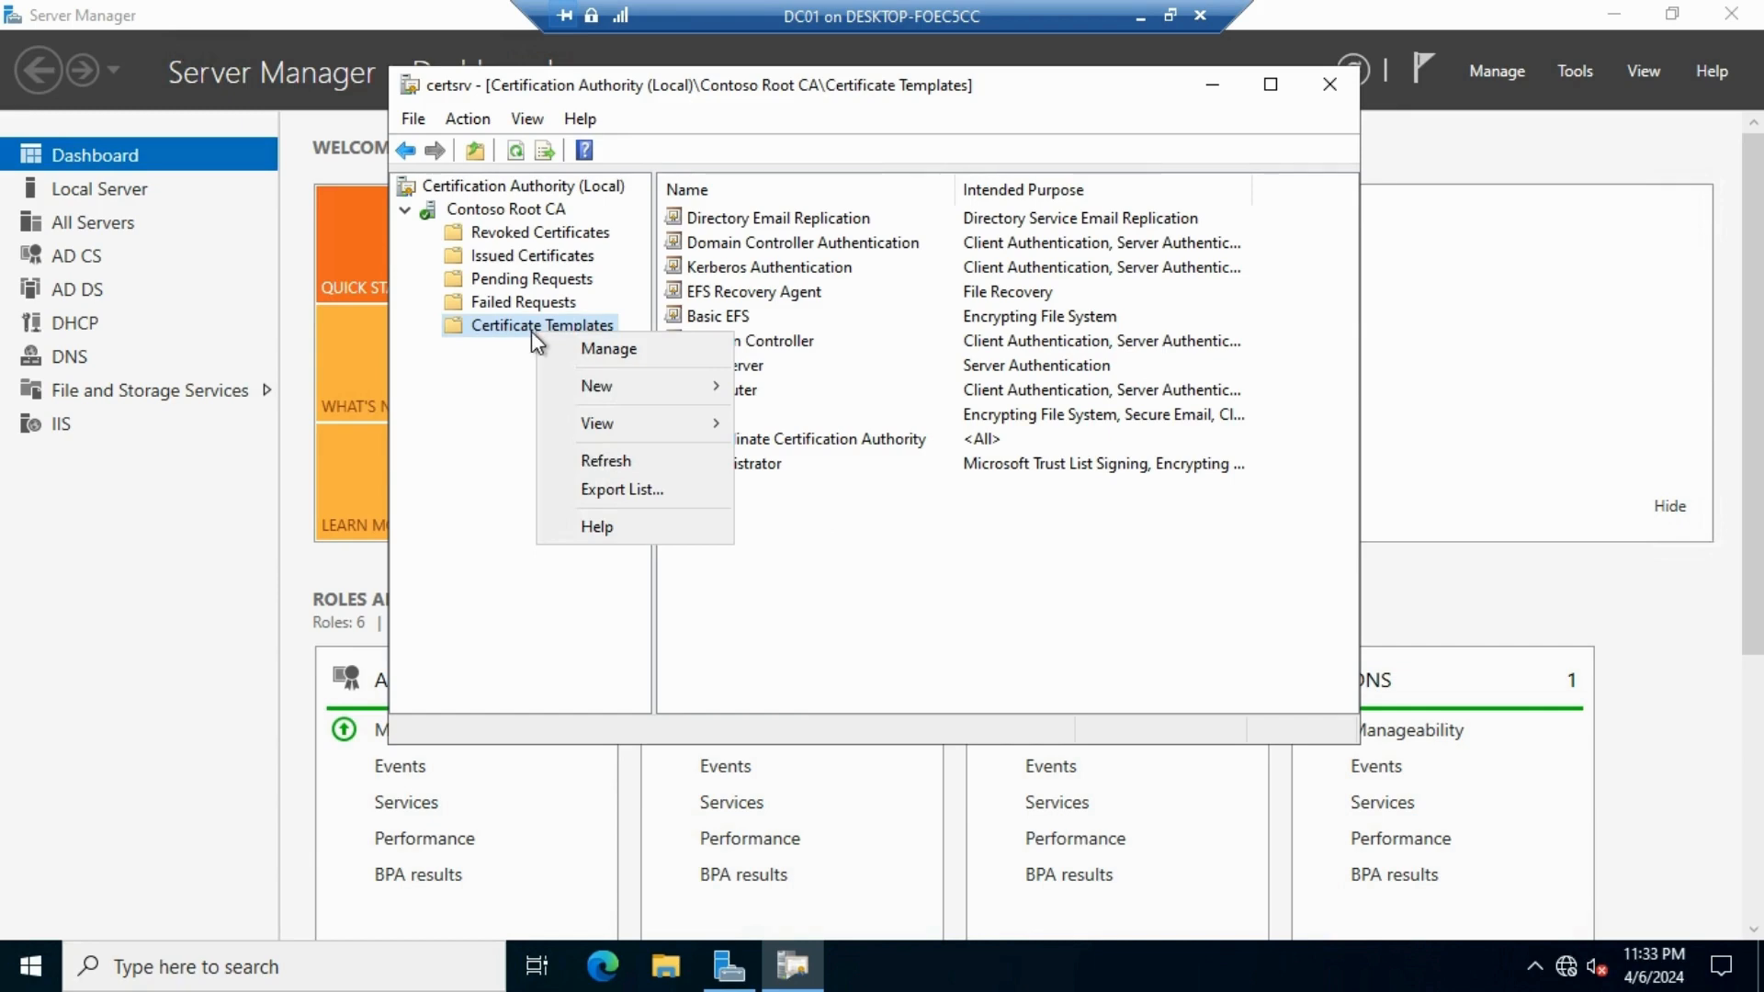
Open the Certificate Templates Console via Manage and bring up the Web Server template's options
{"action": "left_click", "coordinate": [647, 349]}
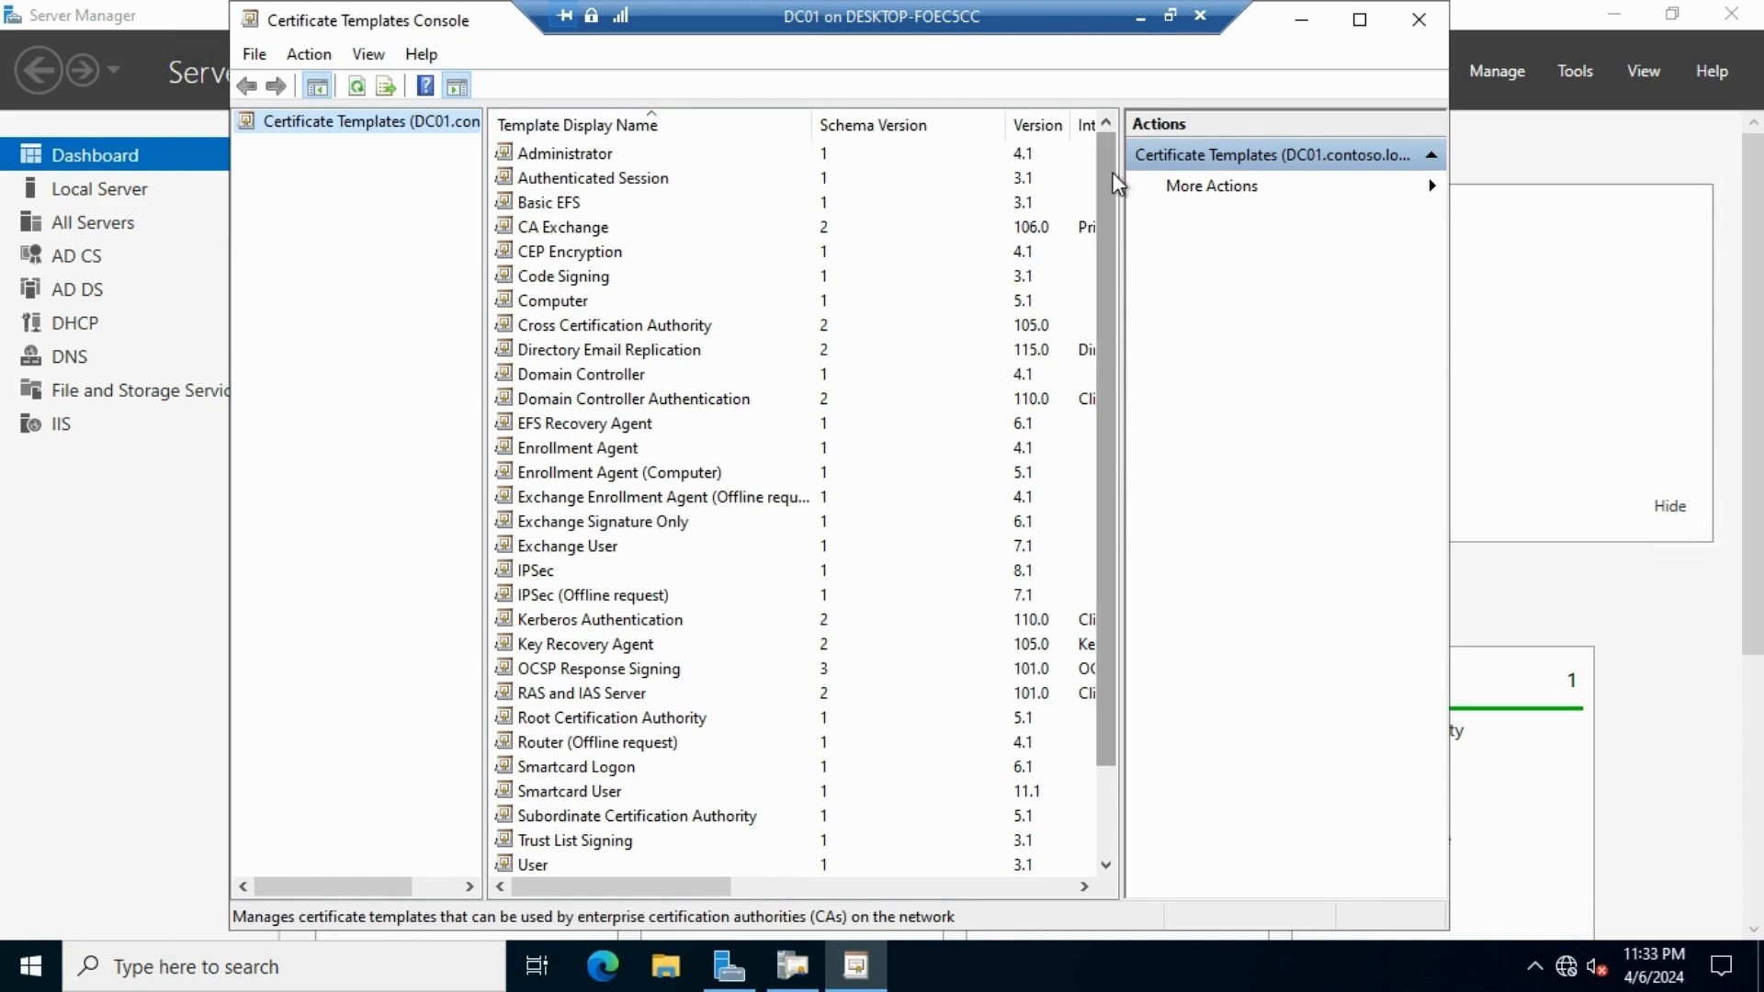
{"action": "left_click_drag", "start_coordinate": [1111, 184], "coordinate": [1100, 274]}
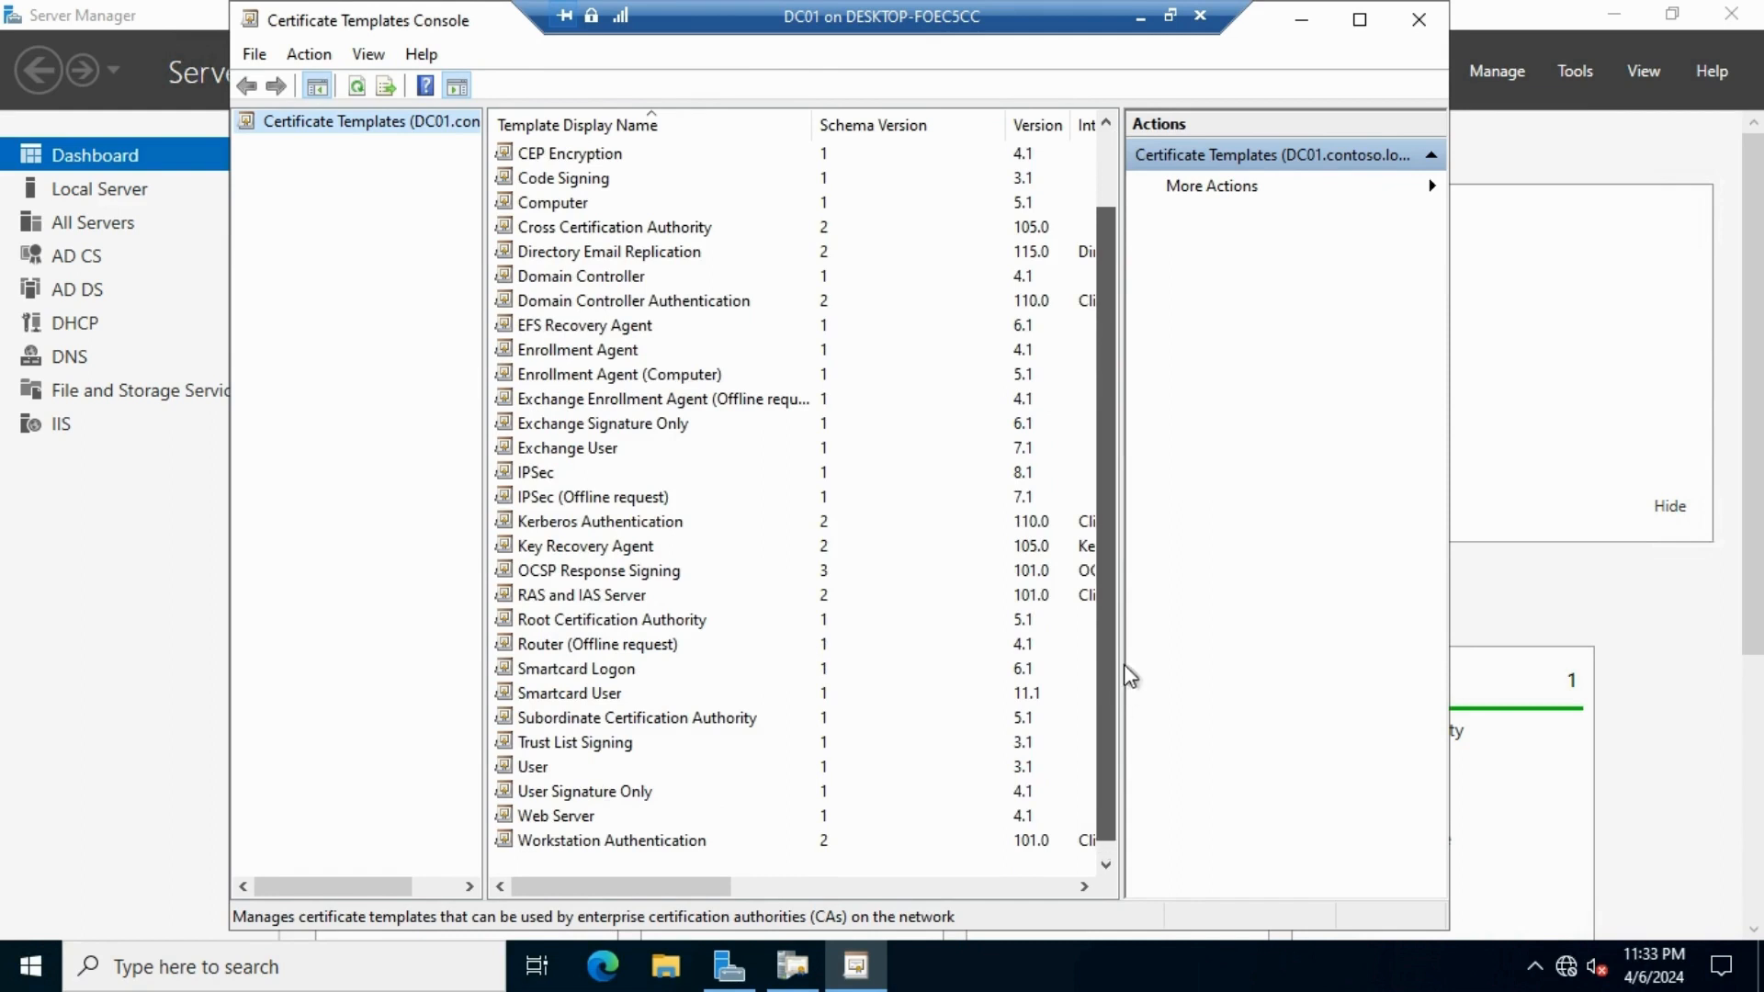
{"action": "left_click_drag", "start_coordinate": [1118, 537], "coordinate": [1119, 647]}
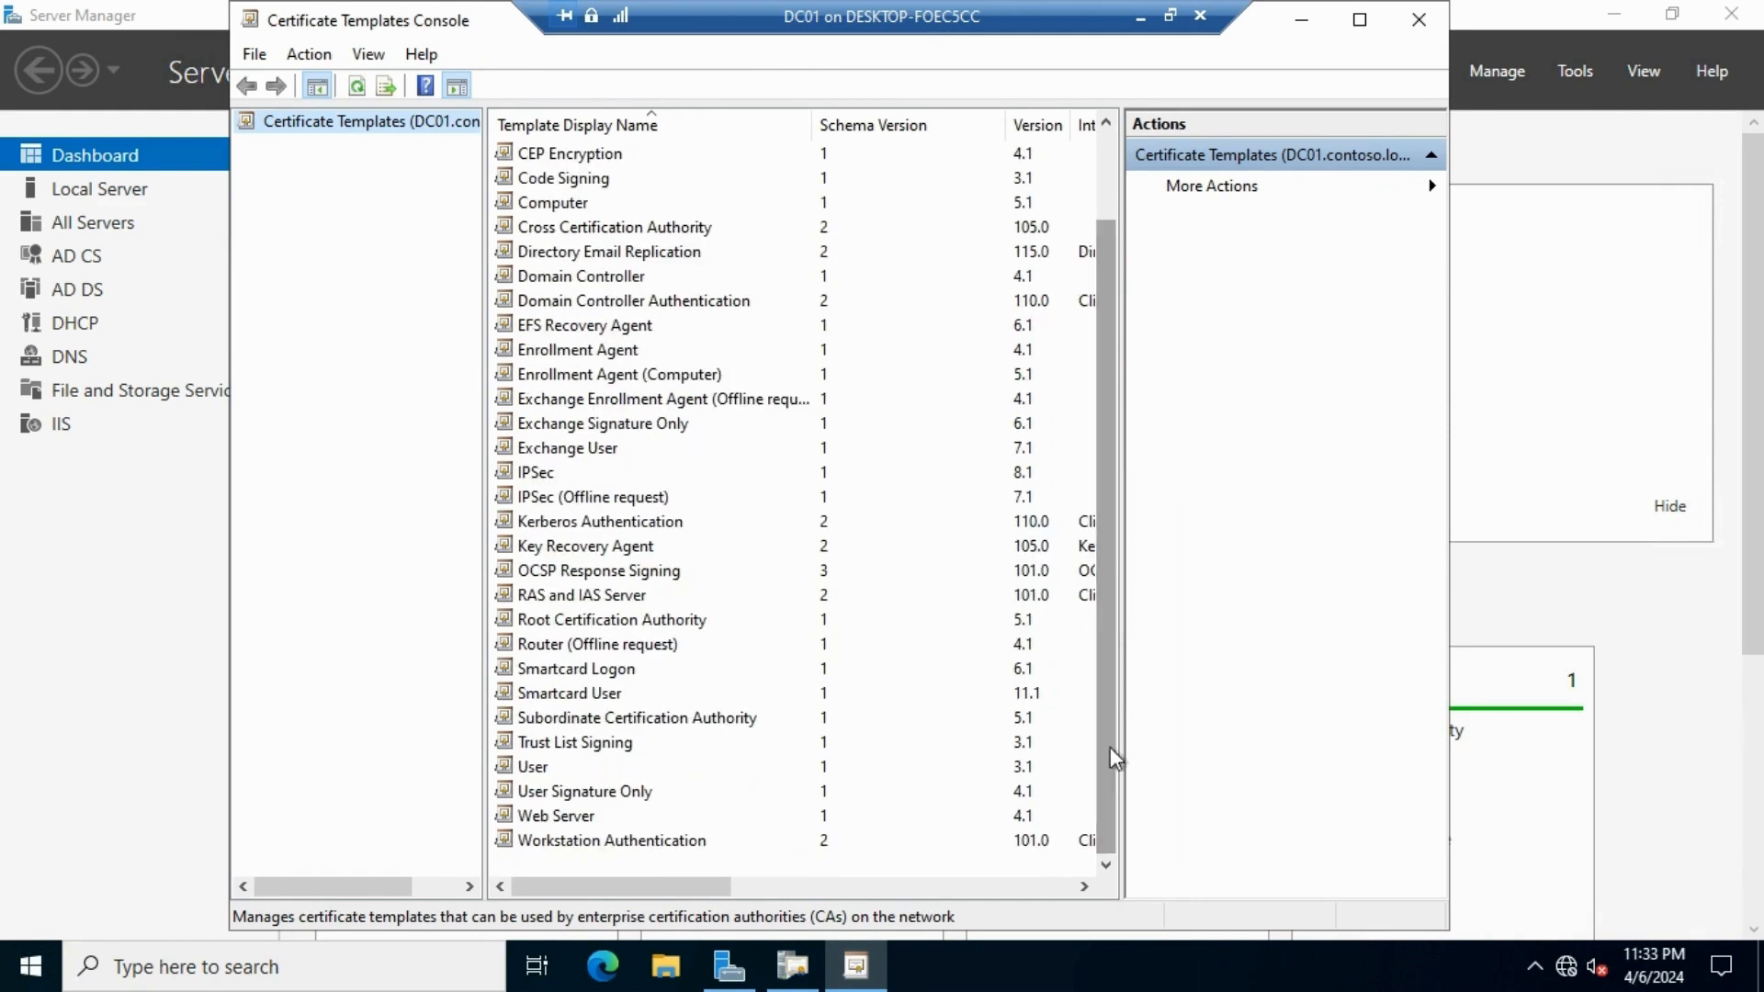
{"action": "left_click", "coordinate": [558, 816]}
{"action": "right_click", "coordinate": [630, 814]}
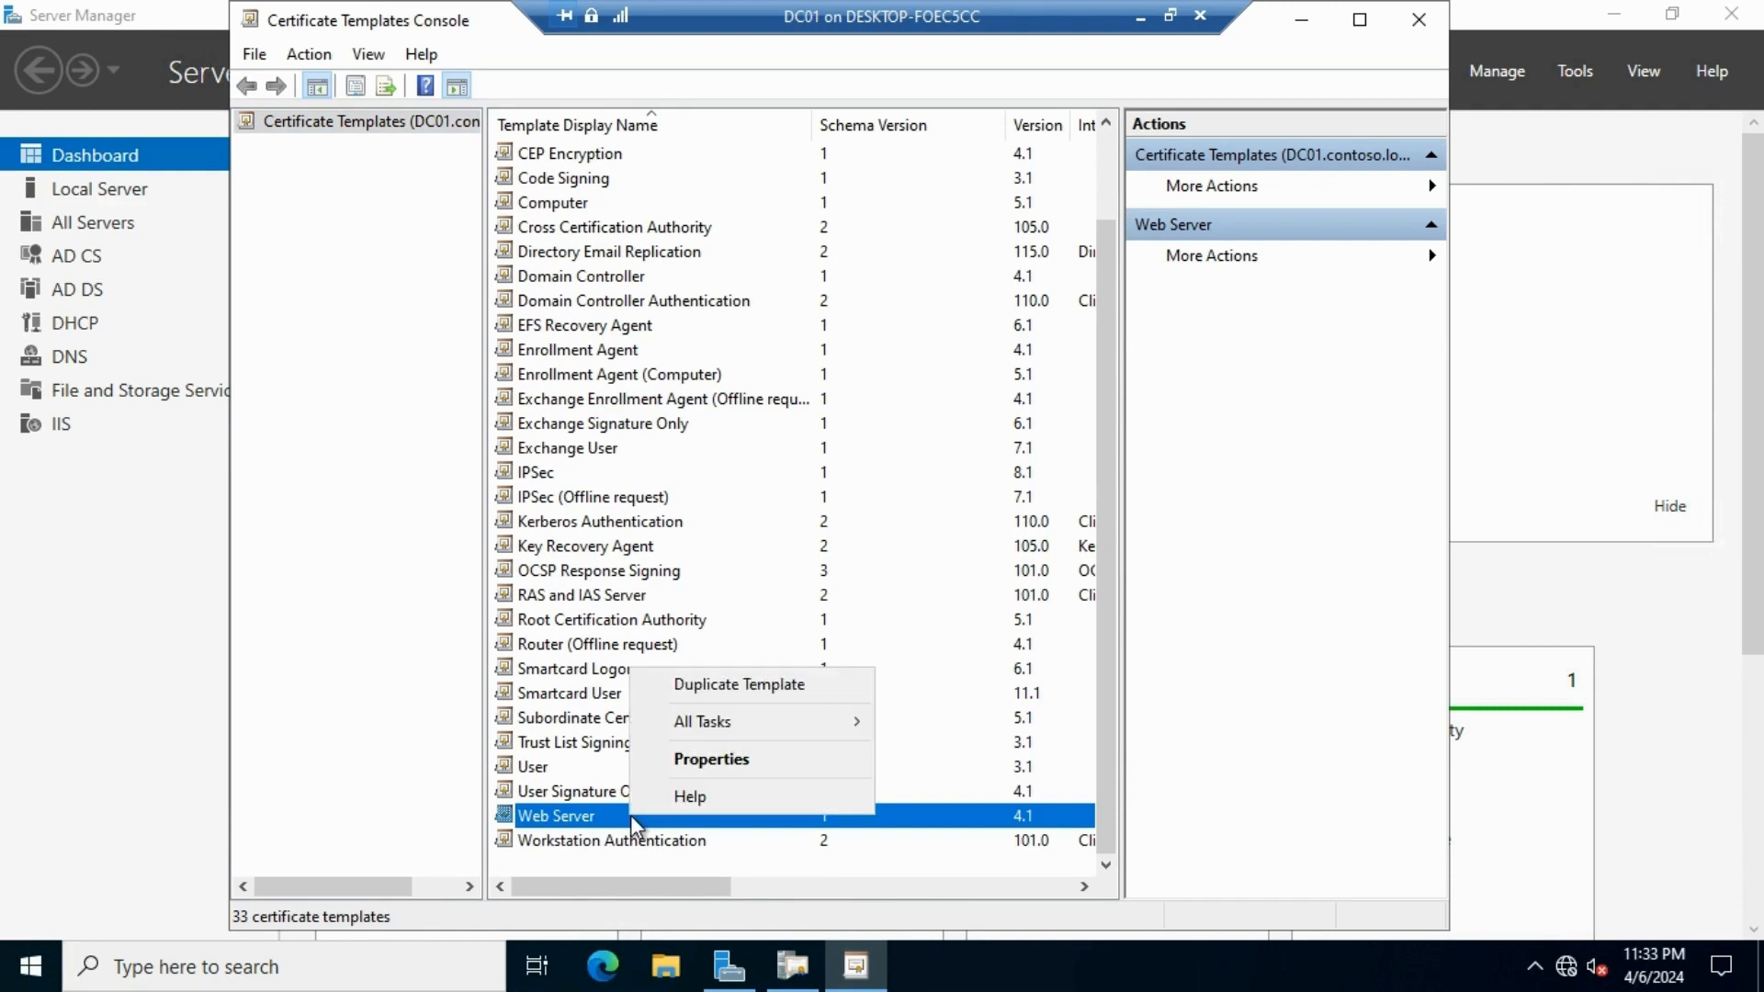
Duplicate Web Server as a template named WebApp that publishes certificates in Active Directory
{"action": "left_click", "coordinate": [770, 685]}
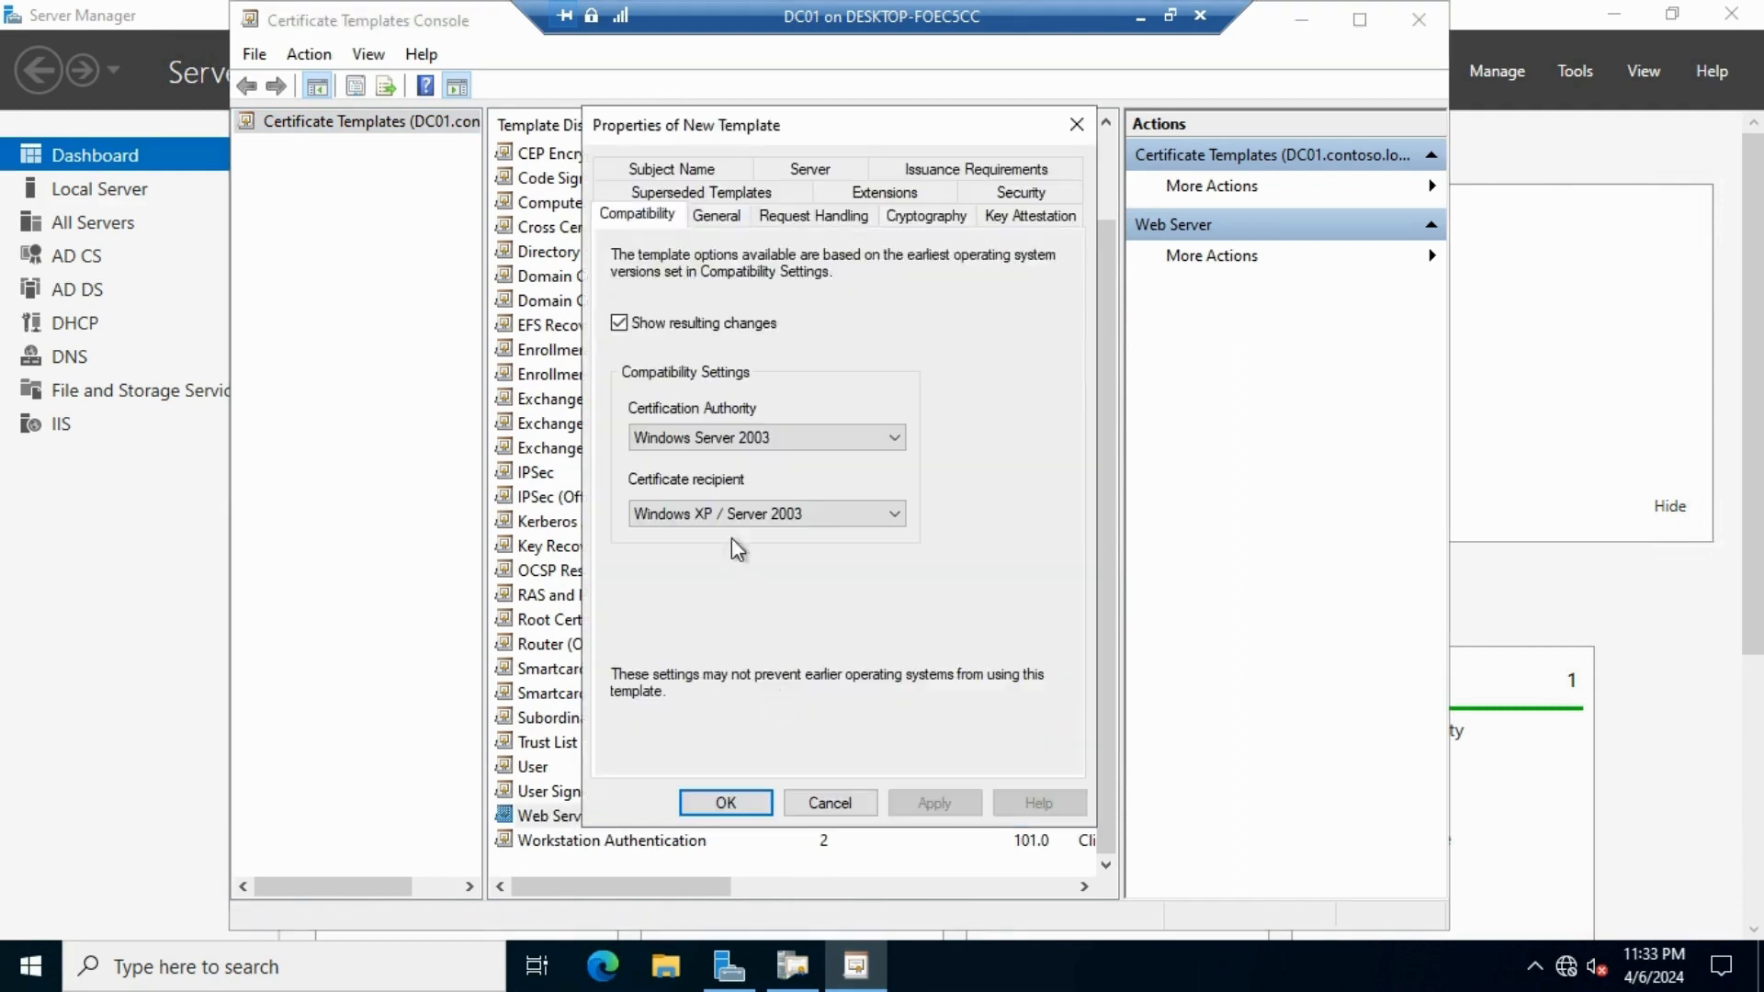
{"action": "left_click", "coordinate": [715, 216]}
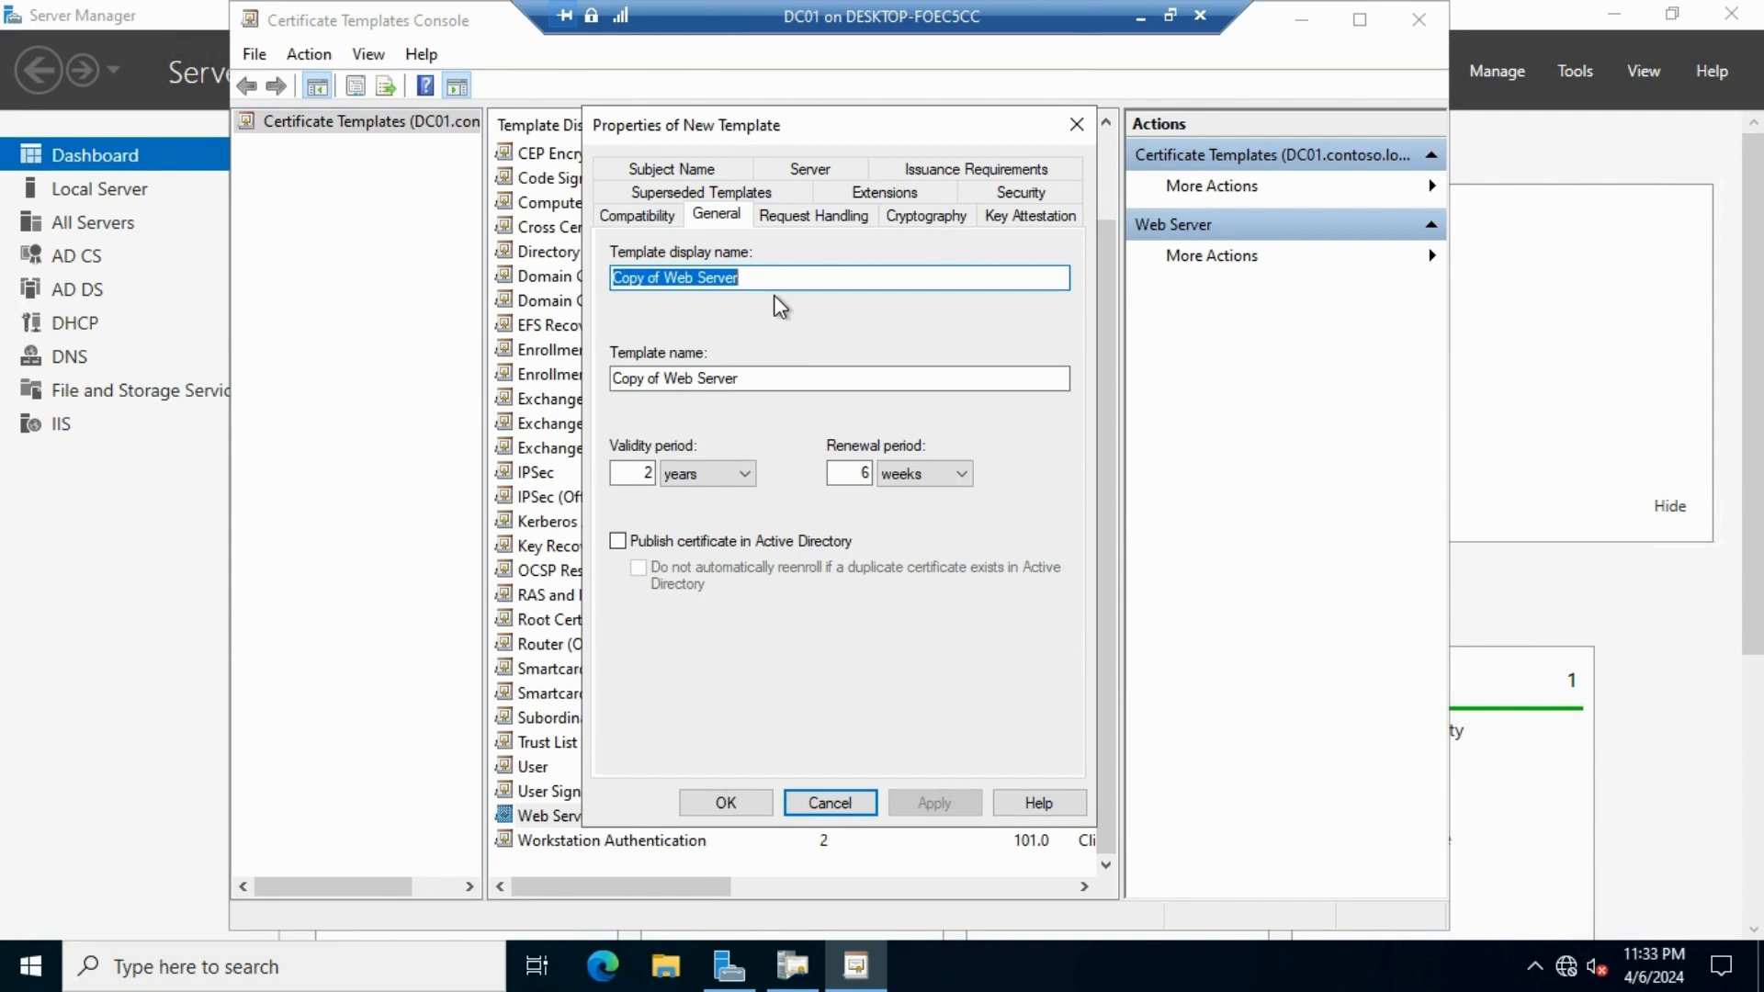
{"action": "type", "text": "W"}
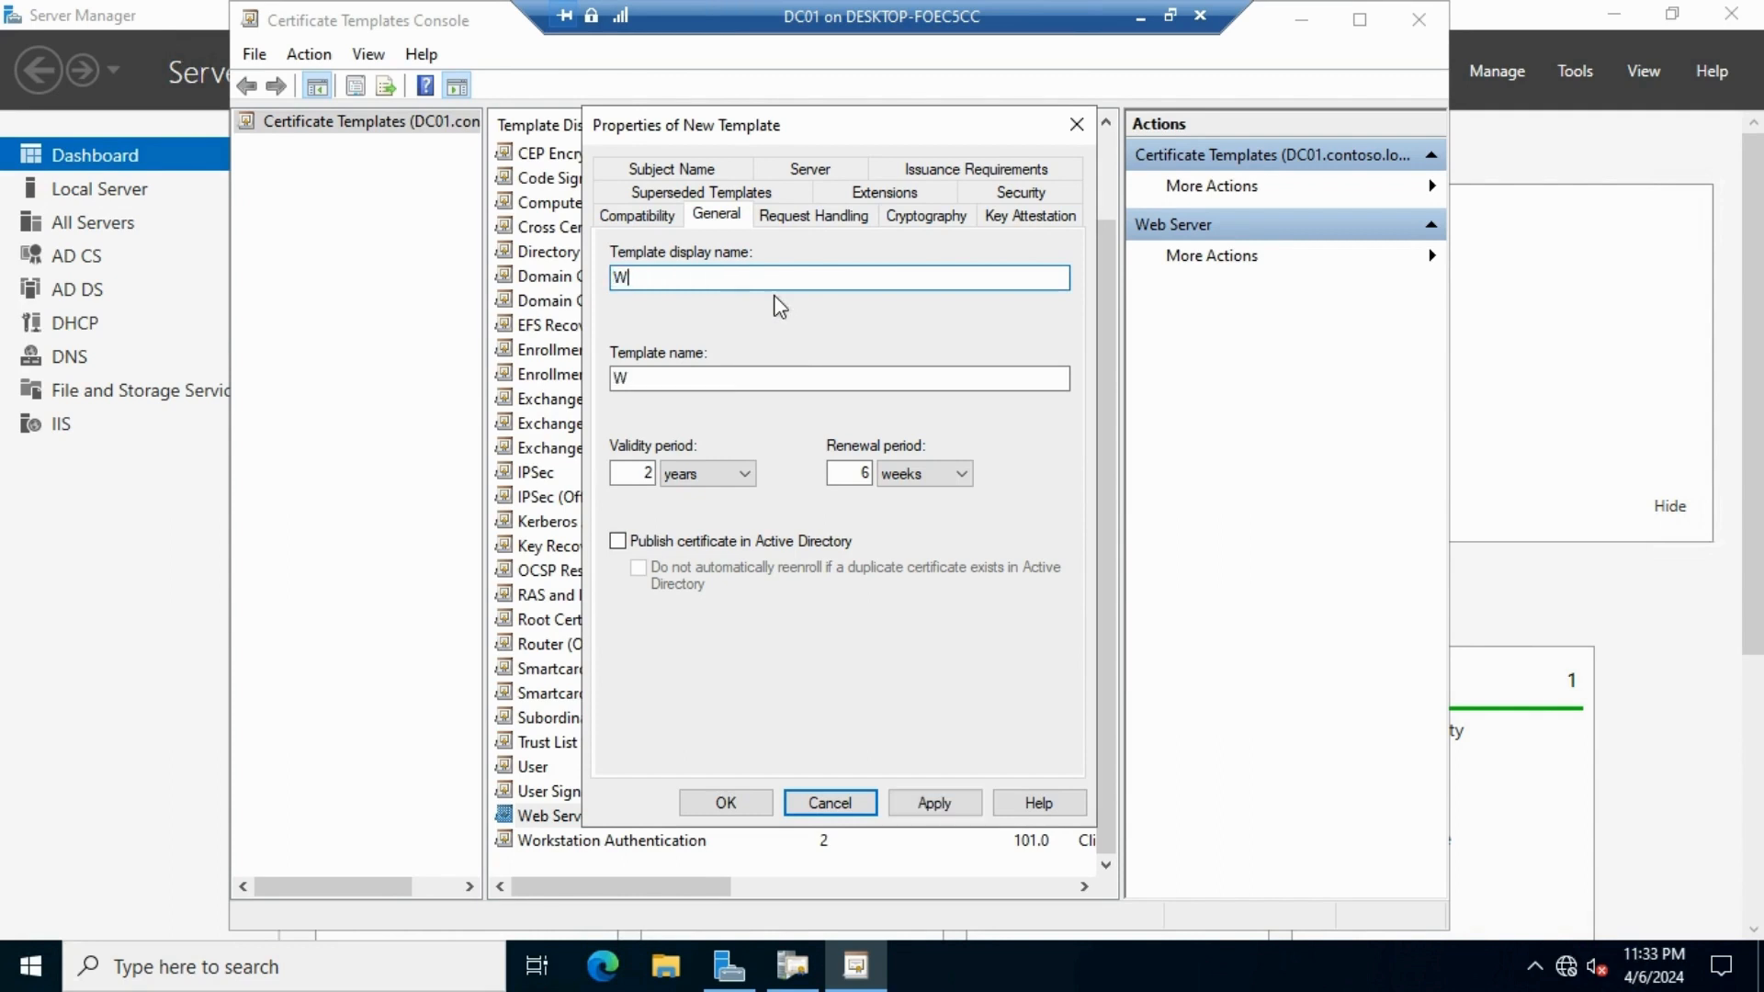
{"action": "type", "text": "ebApp"}
{"action": "left_click", "coordinate": [803, 380]}
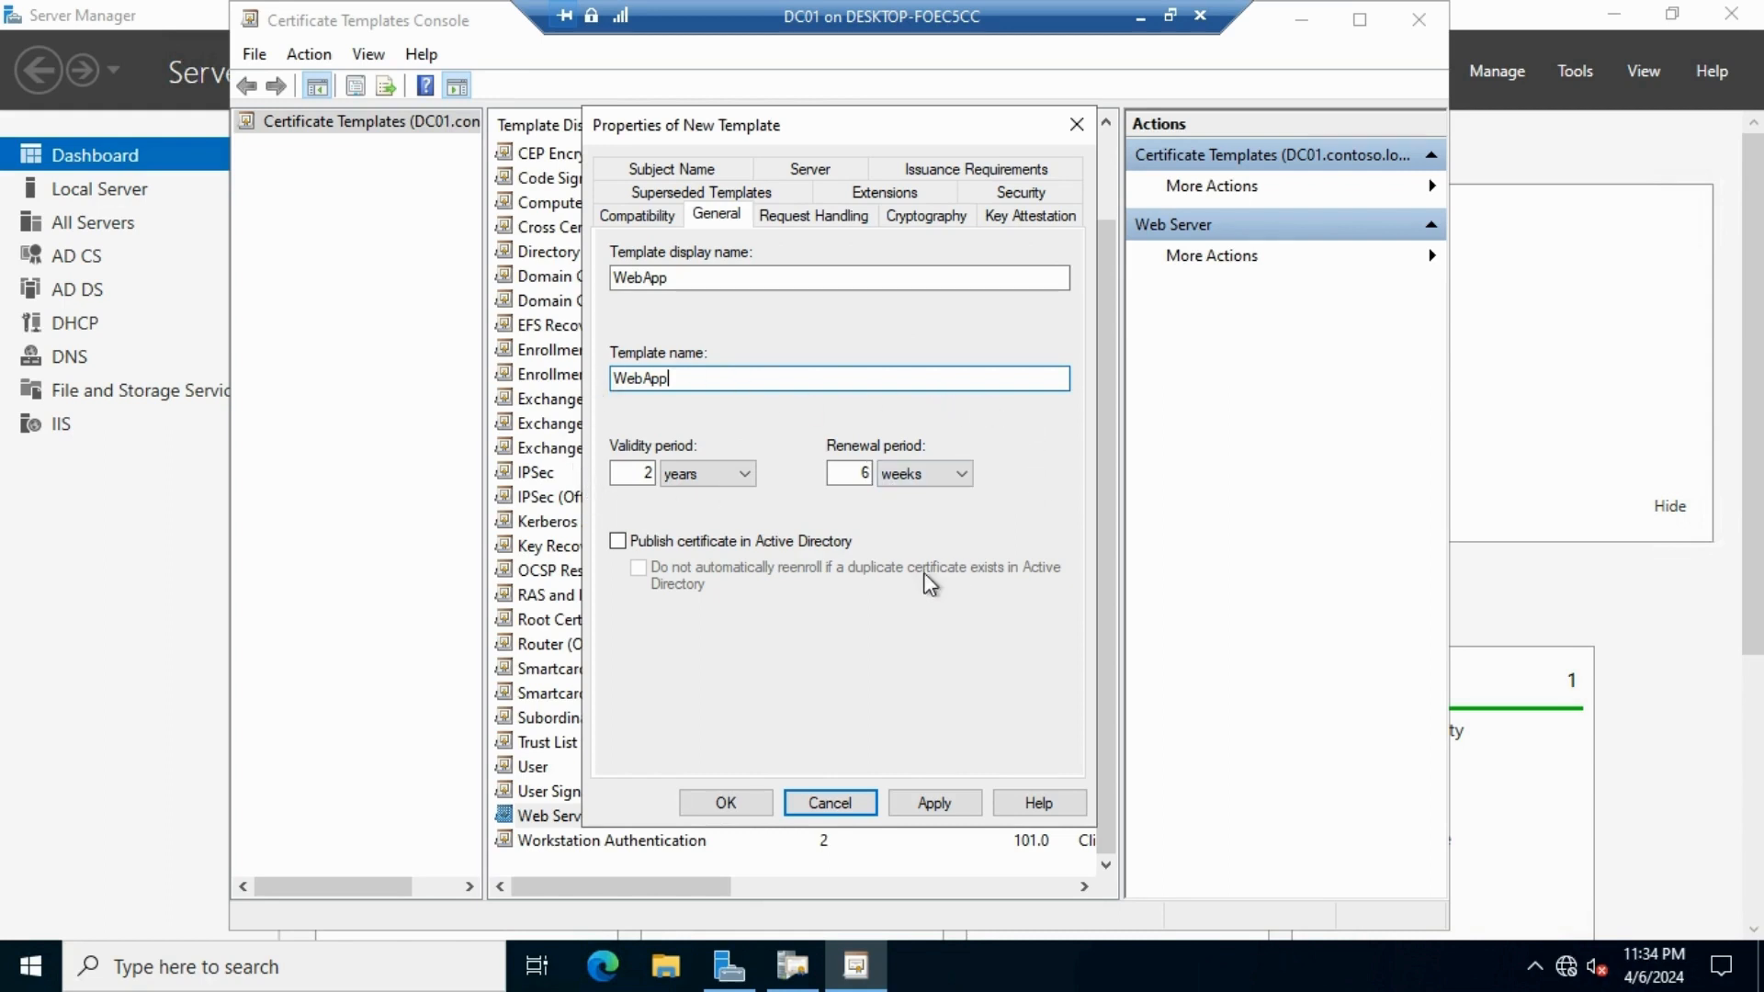
{"action": "left_click", "coordinate": [617, 541]}
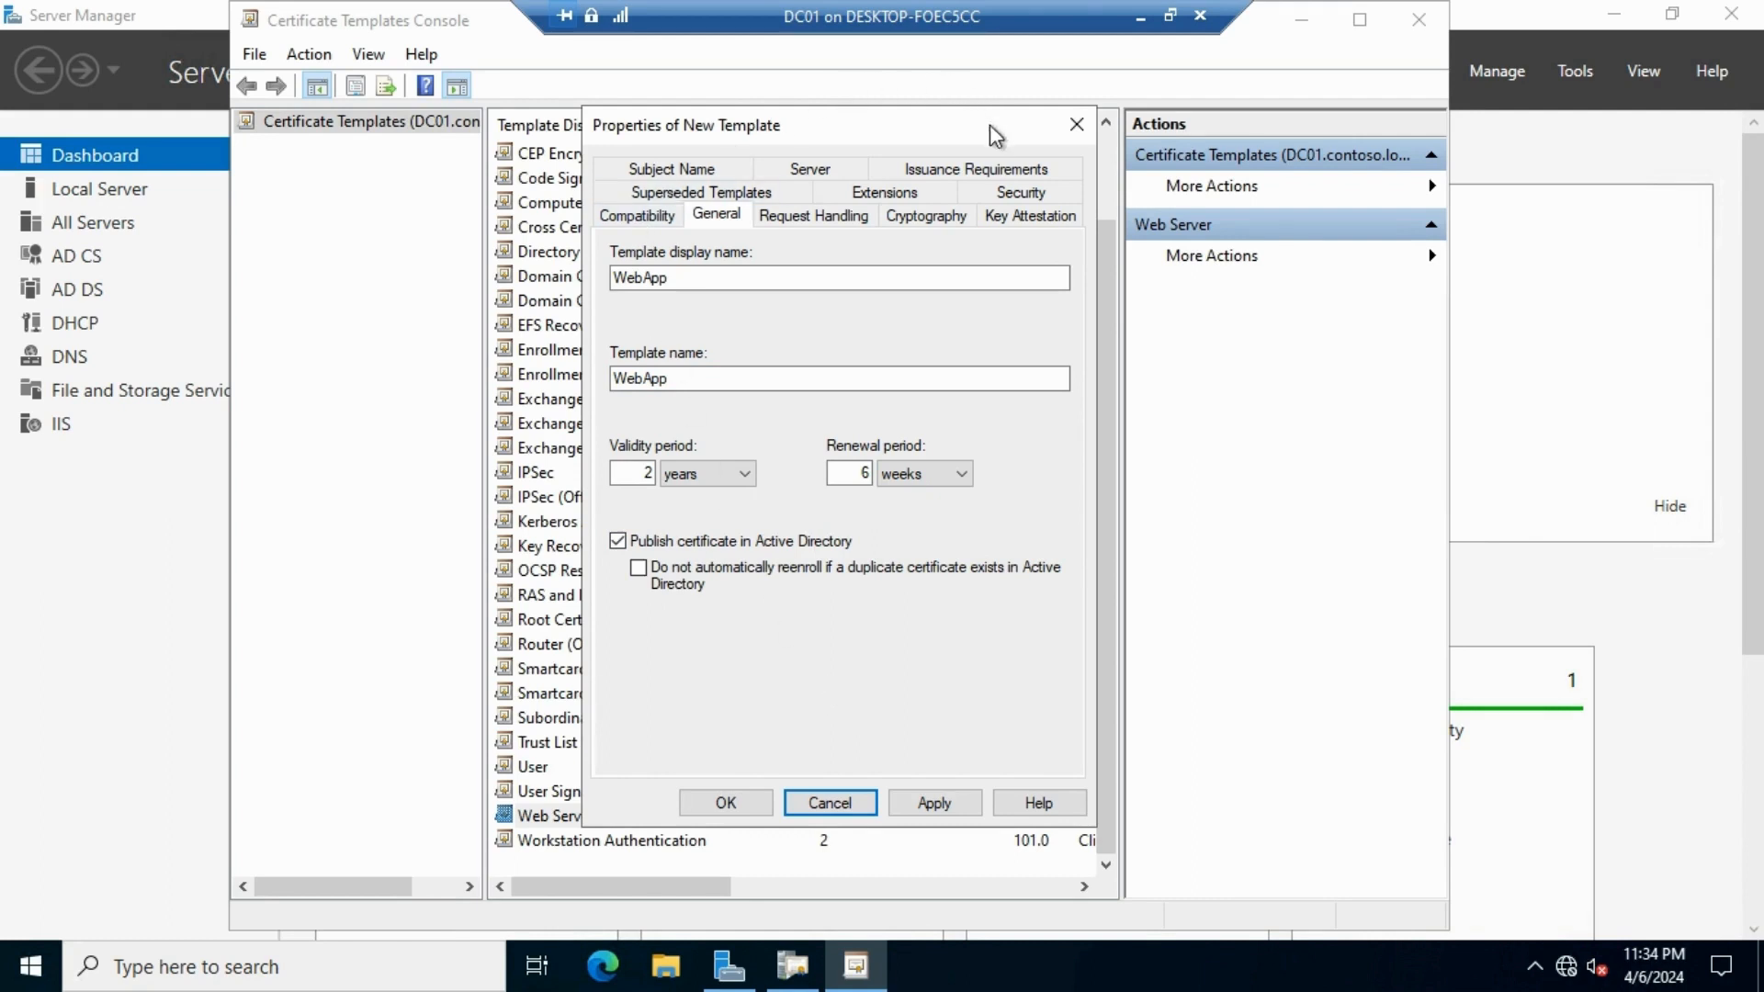
On the Security tab, start adding an account with the object search limited to computers
{"action": "left_click", "coordinate": [1011, 196]}
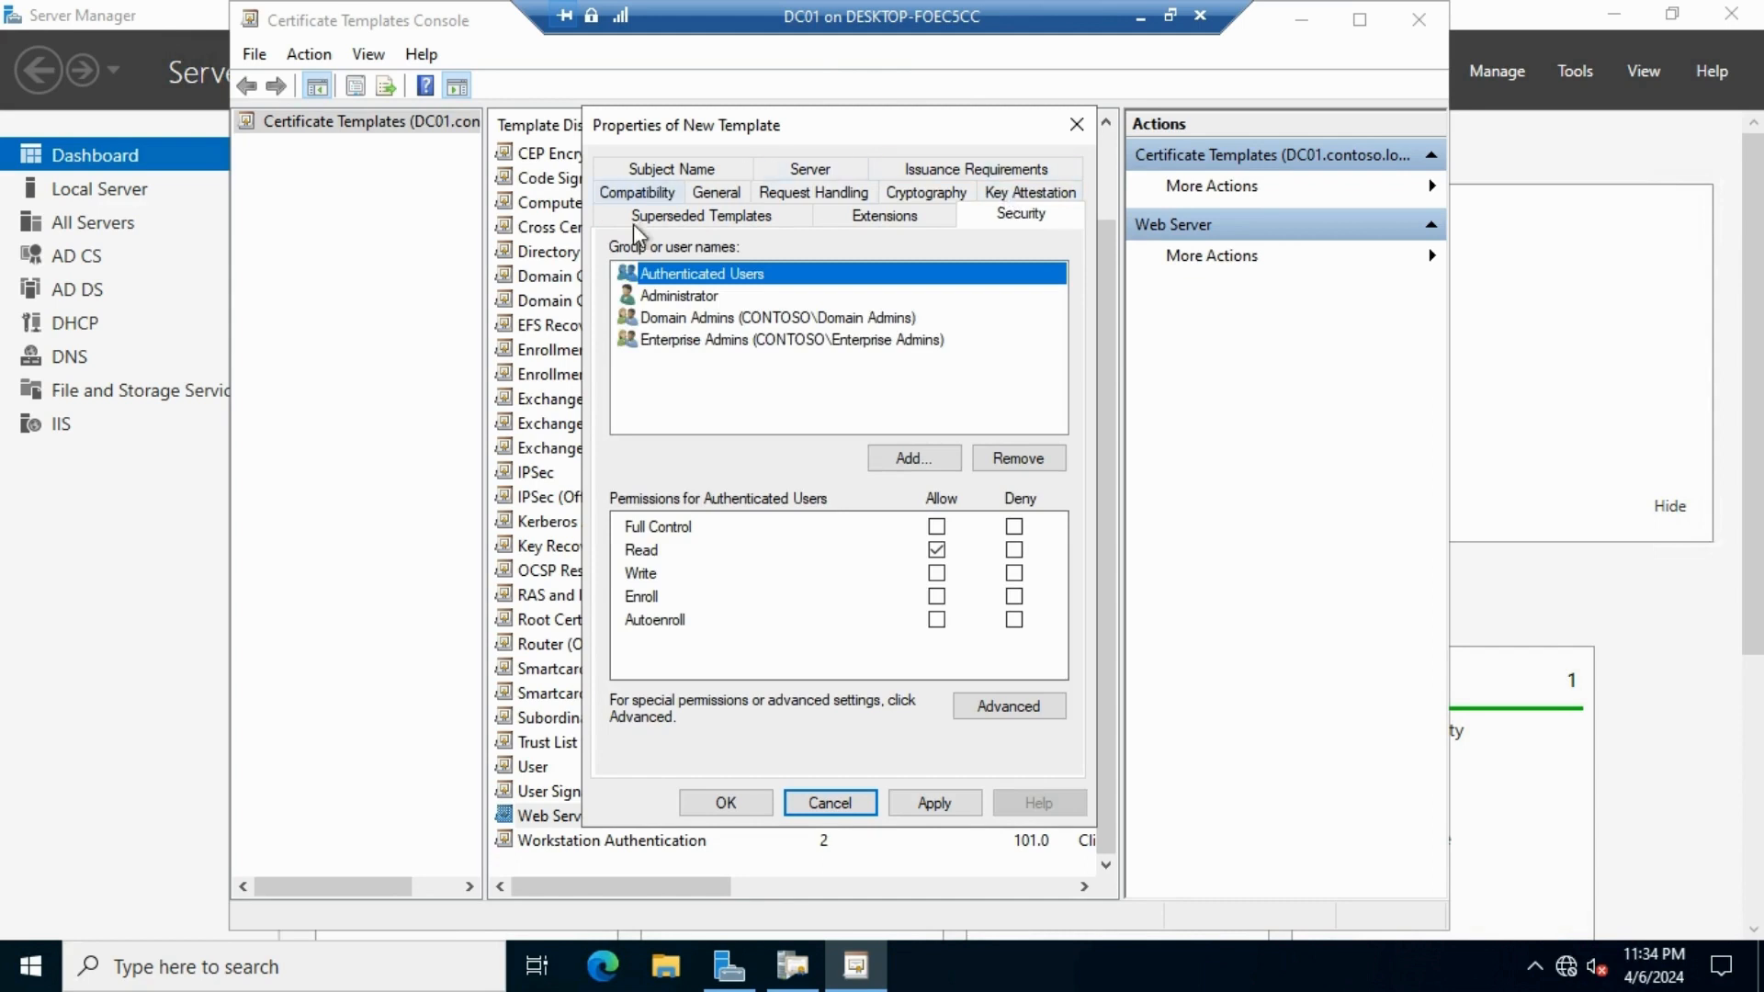
{"action": "left_click", "coordinate": [933, 464]}
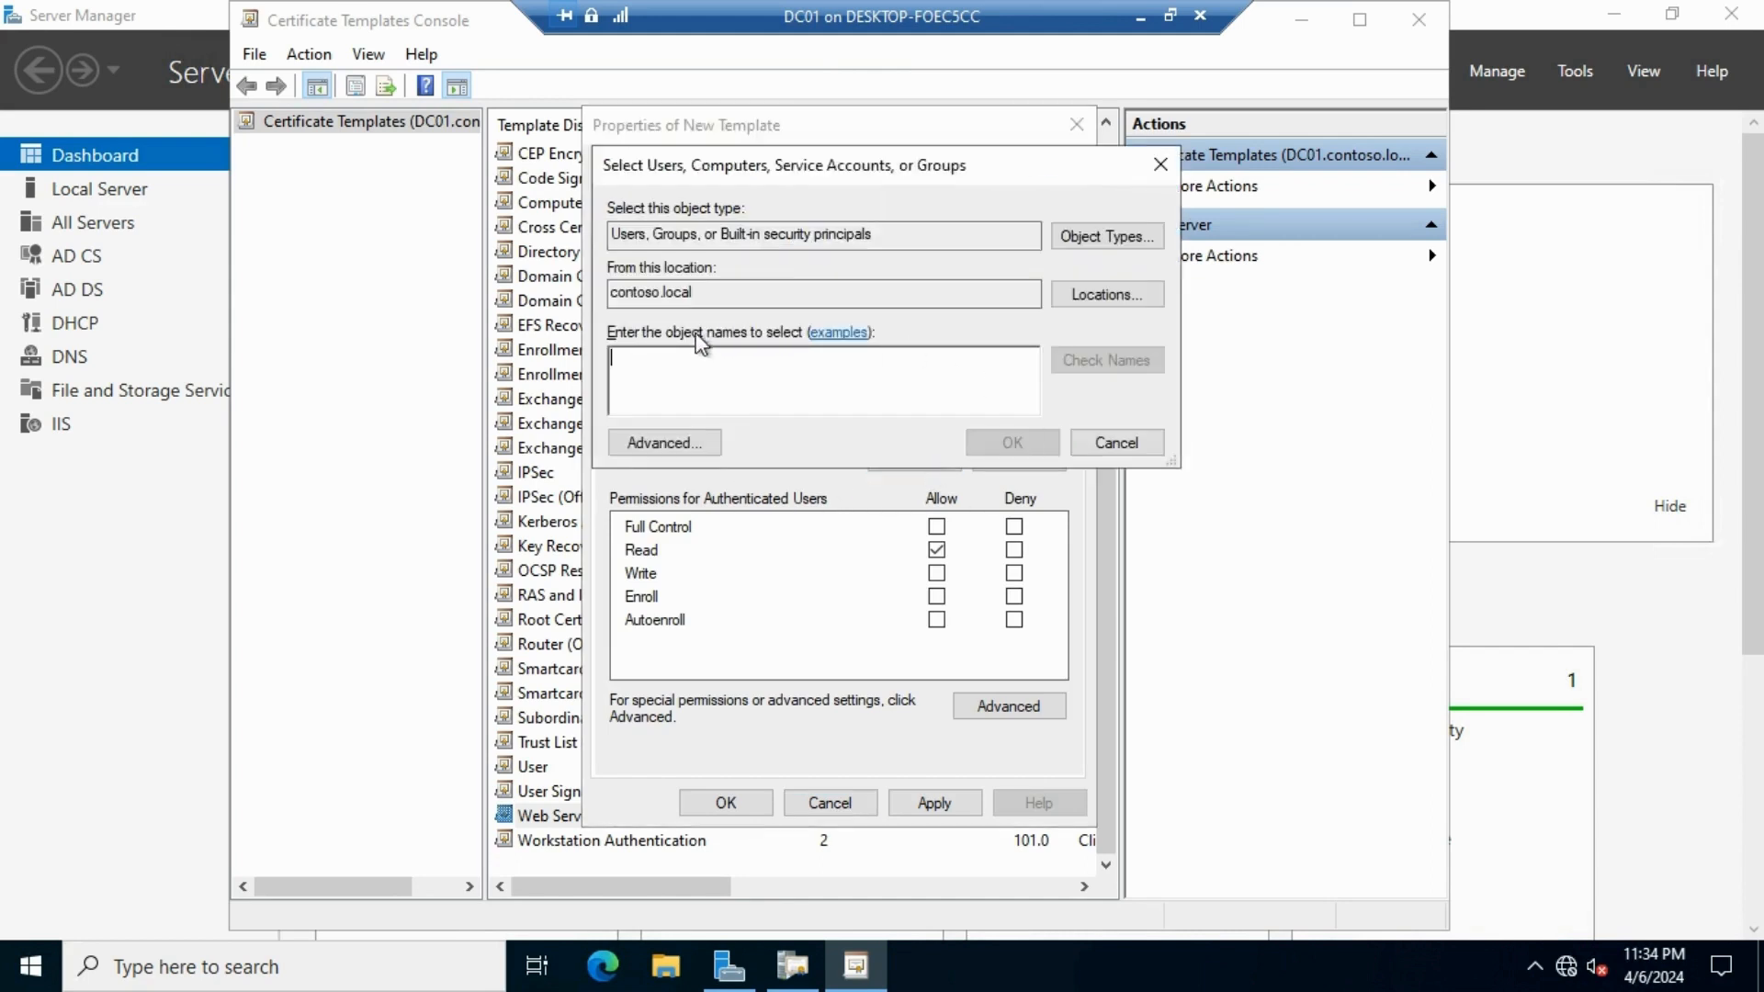
{"action": "left_click", "coordinate": [1090, 234]}
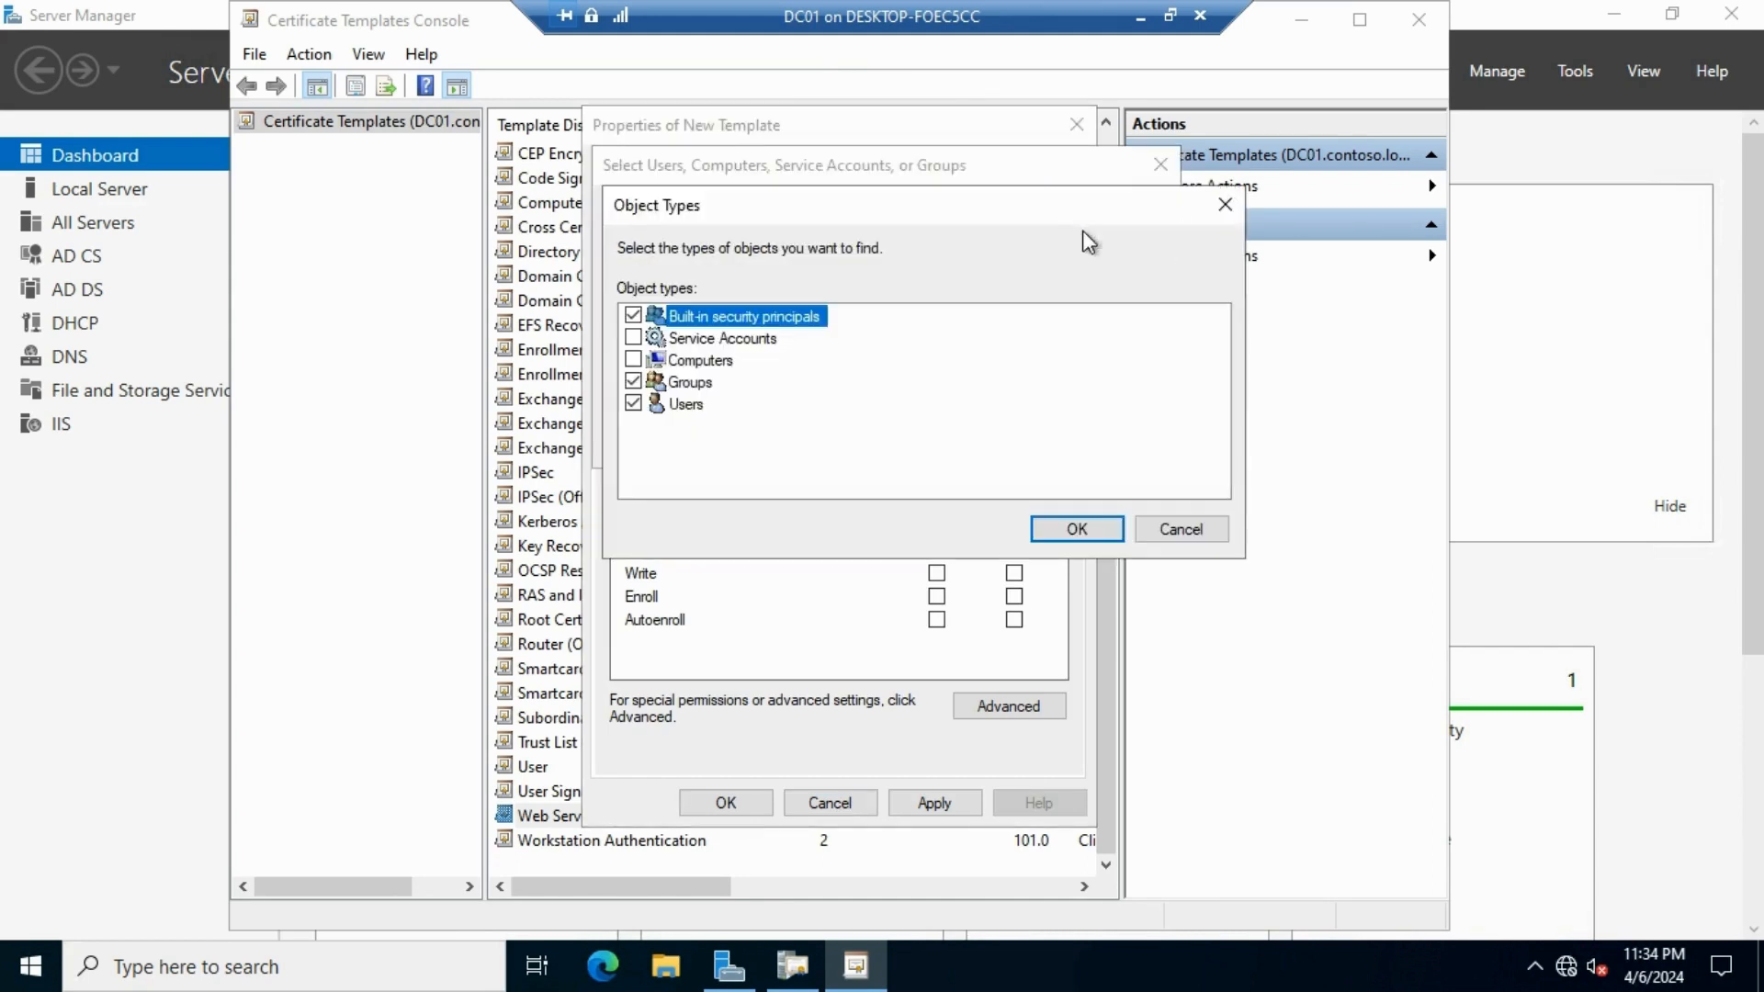
{"action": "left_click", "coordinate": [633, 359]}
{"action": "left_click", "coordinate": [633, 315]}
{"action": "left_click", "coordinate": [634, 381]}
{"action": "left_click", "coordinate": [633, 404]}
{"action": "left_click", "coordinate": [1098, 529]}
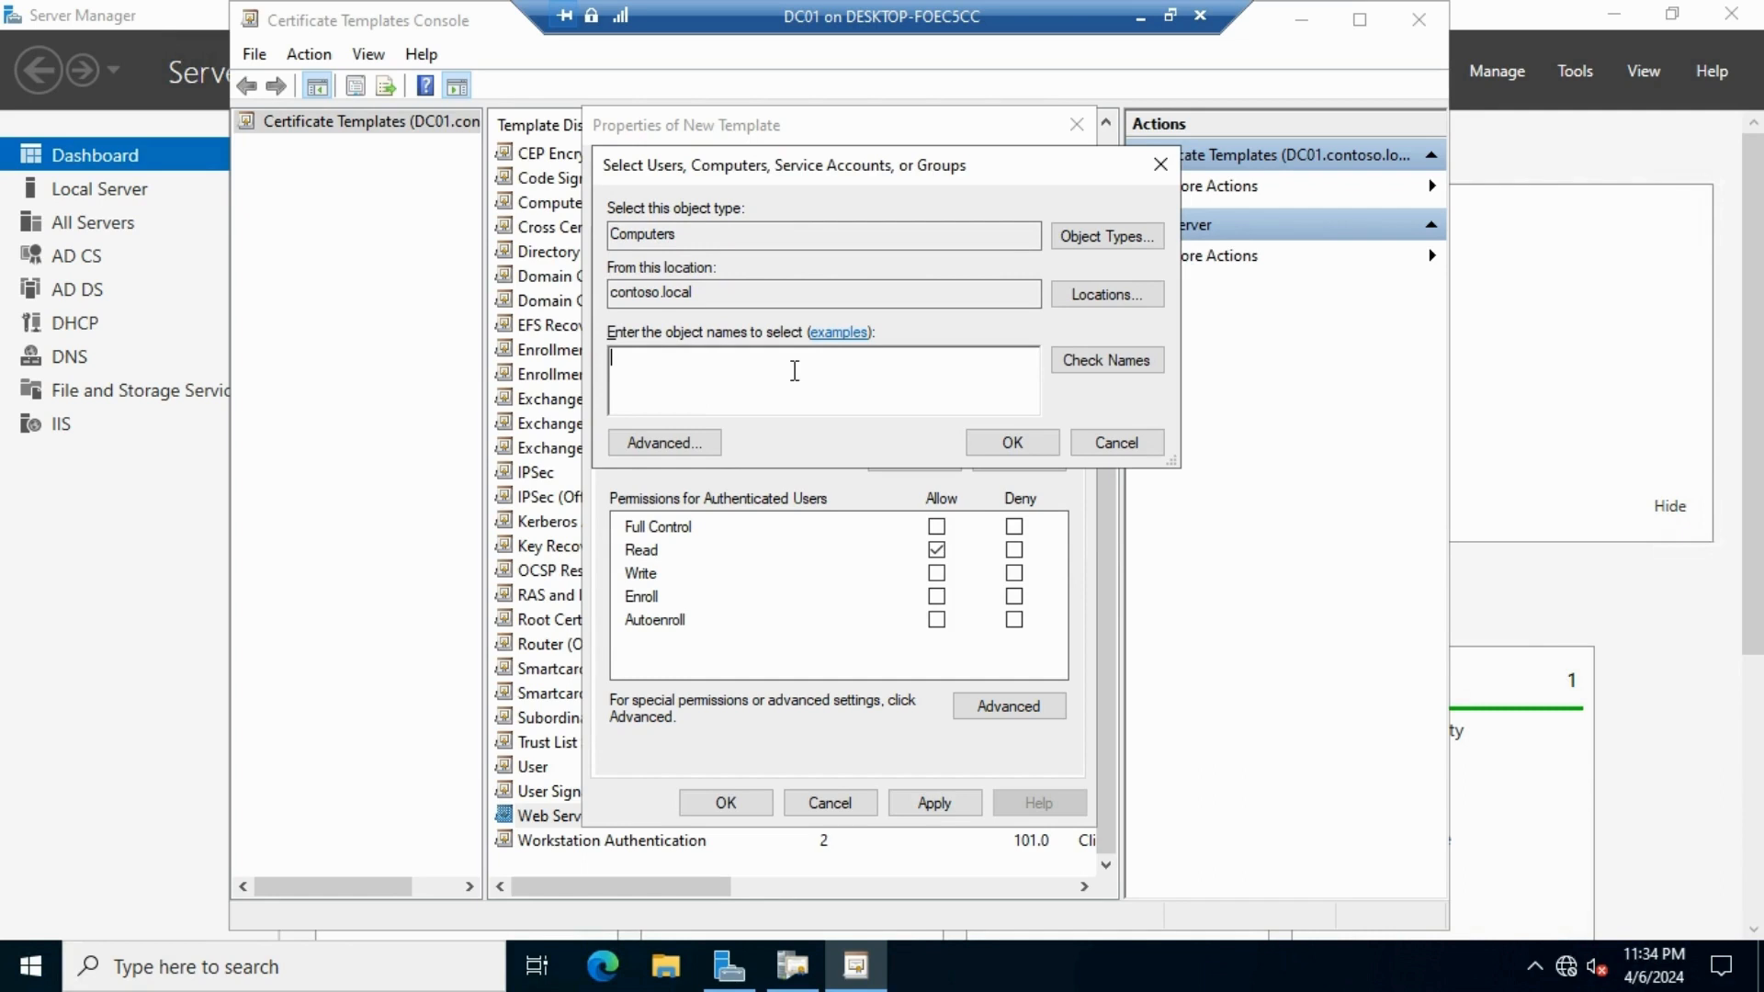
Find the computer DC01 and add it to the template's permissions
{"action": "type", "text": "dc"}
{"action": "left_click", "coordinate": [1136, 367]}
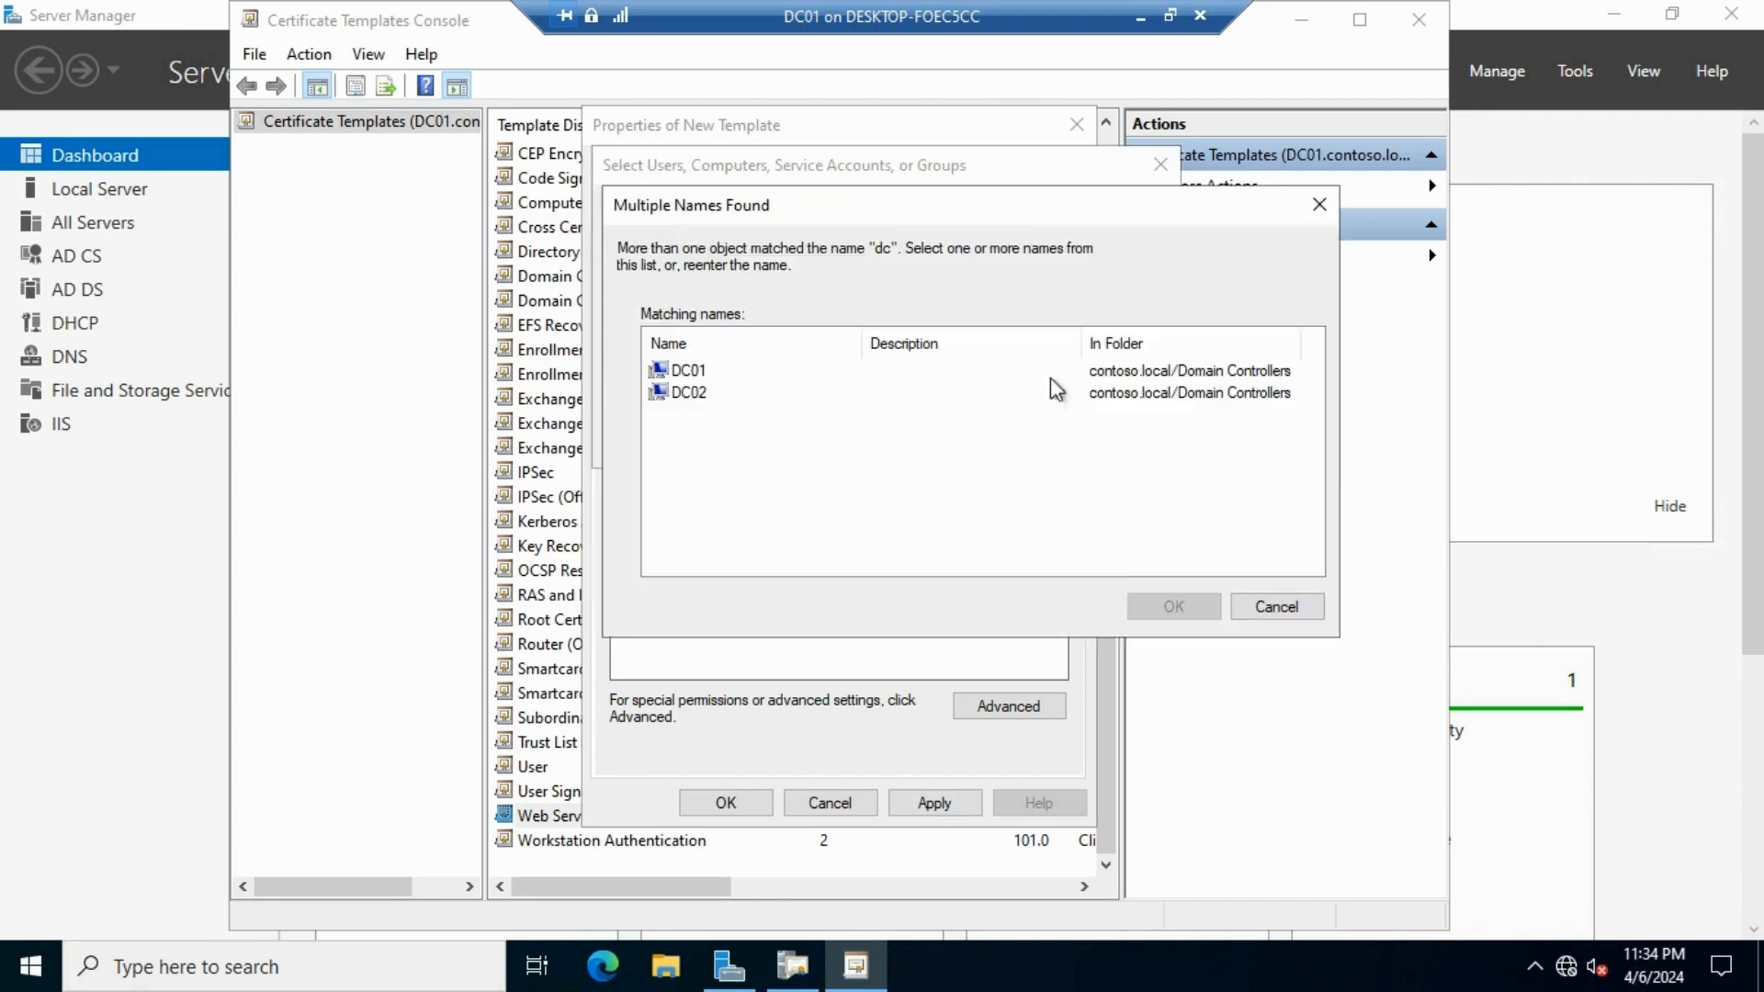
{"action": "left_click", "coordinate": [687, 371]}
{"action": "left_click", "coordinate": [1168, 605]}
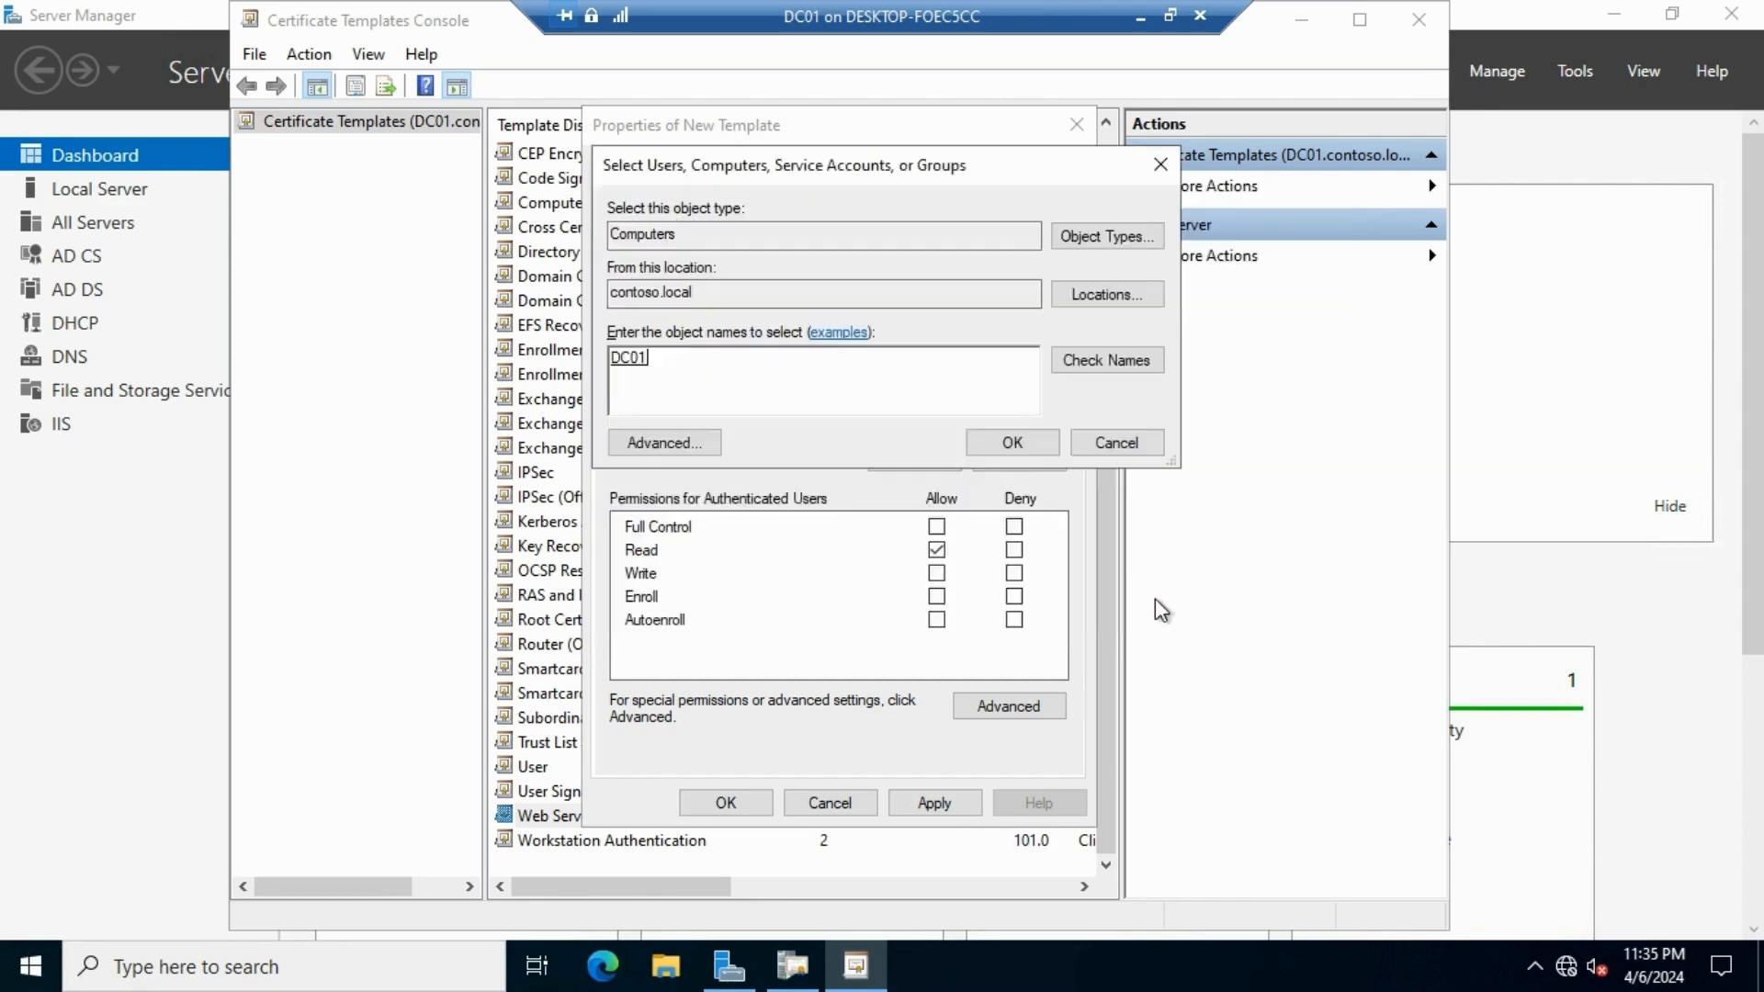
{"action": "left_click", "coordinate": [1014, 444]}
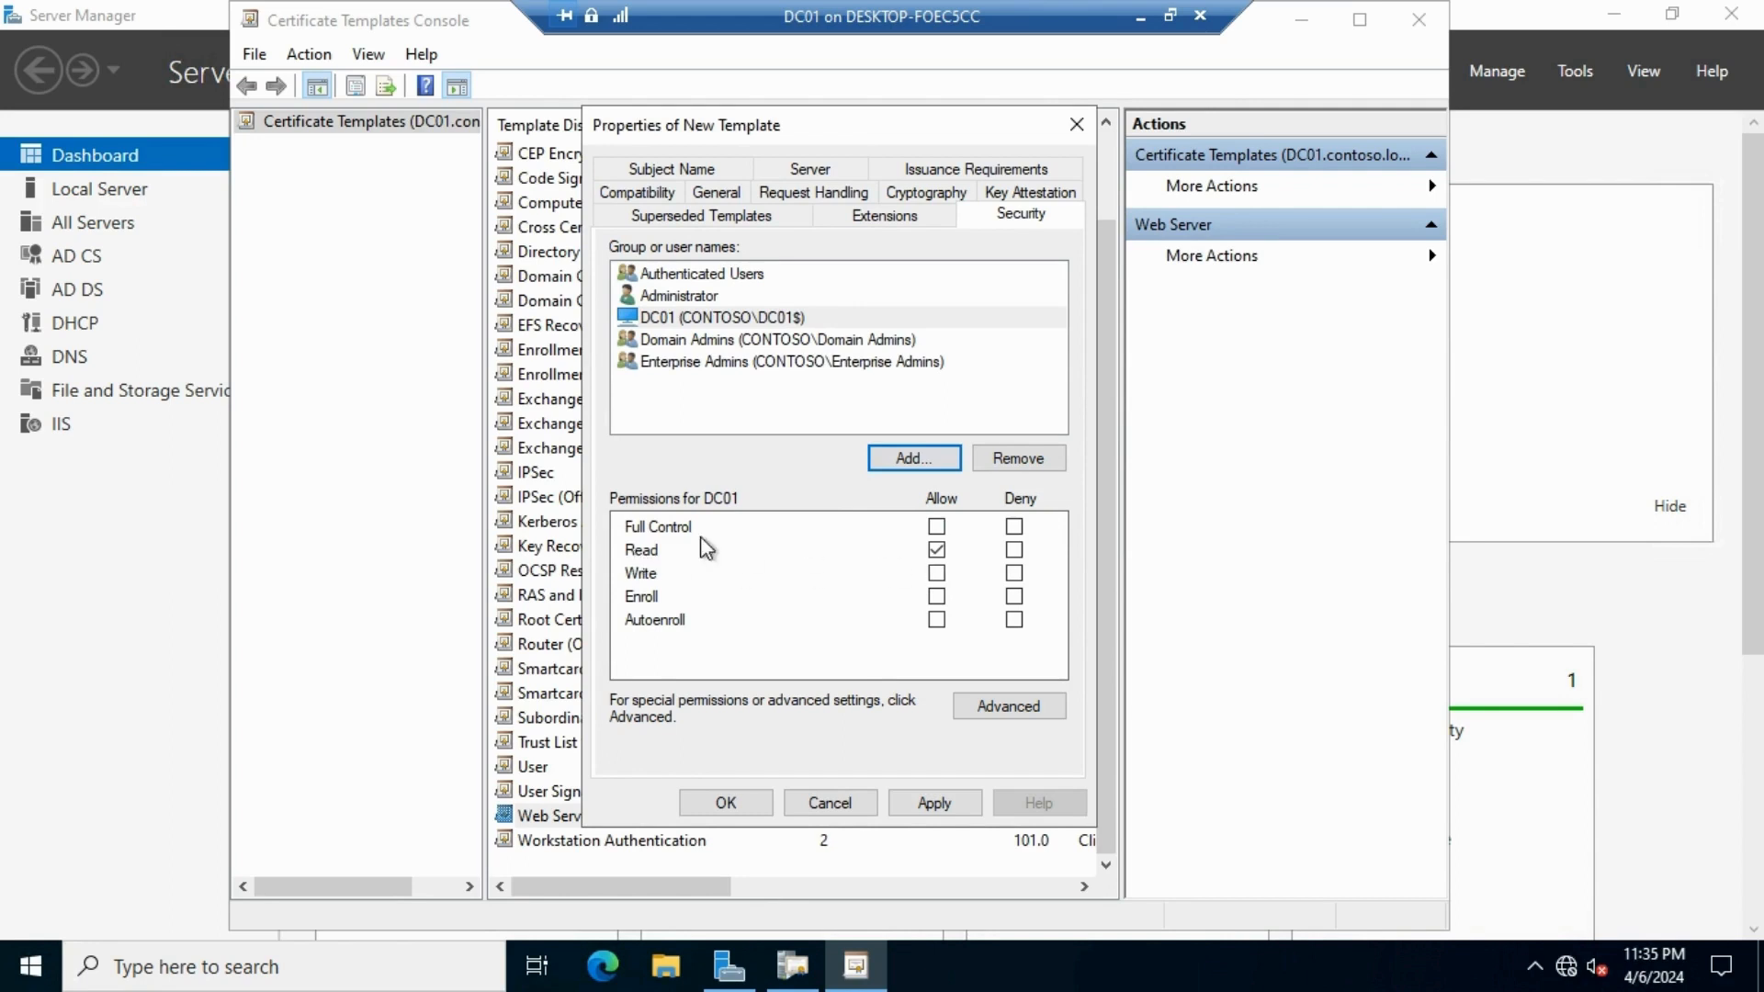
Allow DC01 to Enroll, apply, review the Subject Name tab and save the WebApp template
{"action": "left_click", "coordinate": [937, 596]}
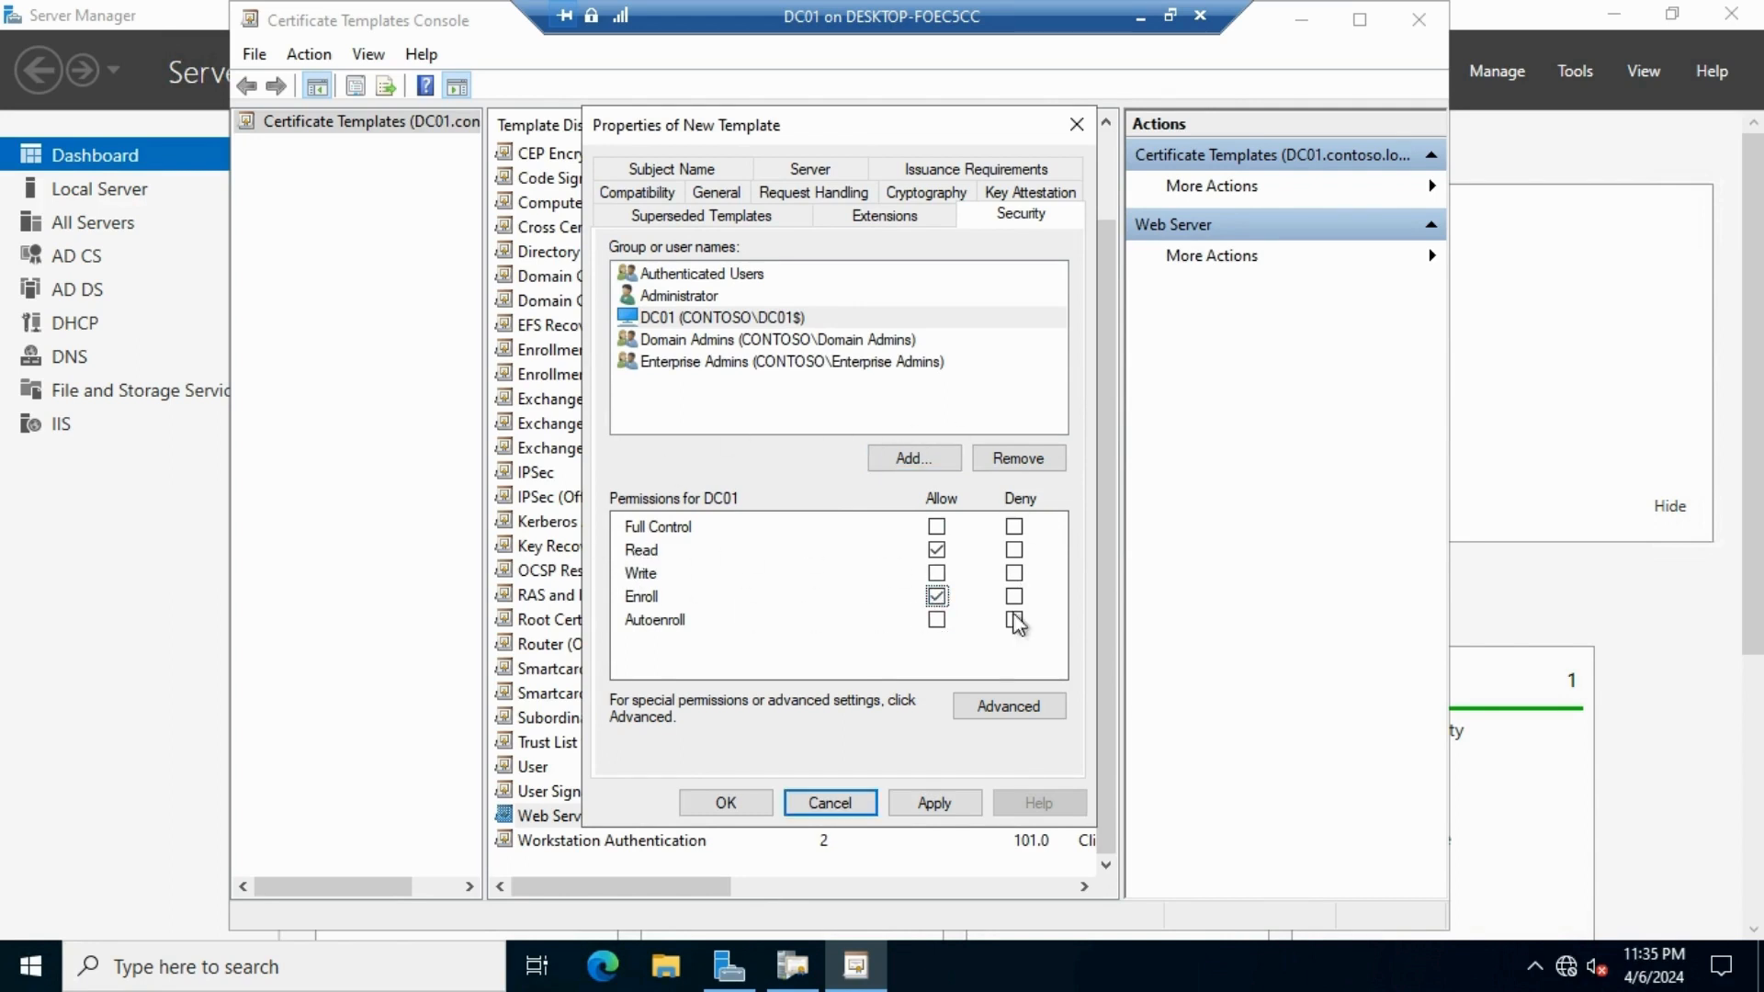
{"action": "left_click", "coordinate": [938, 805]}
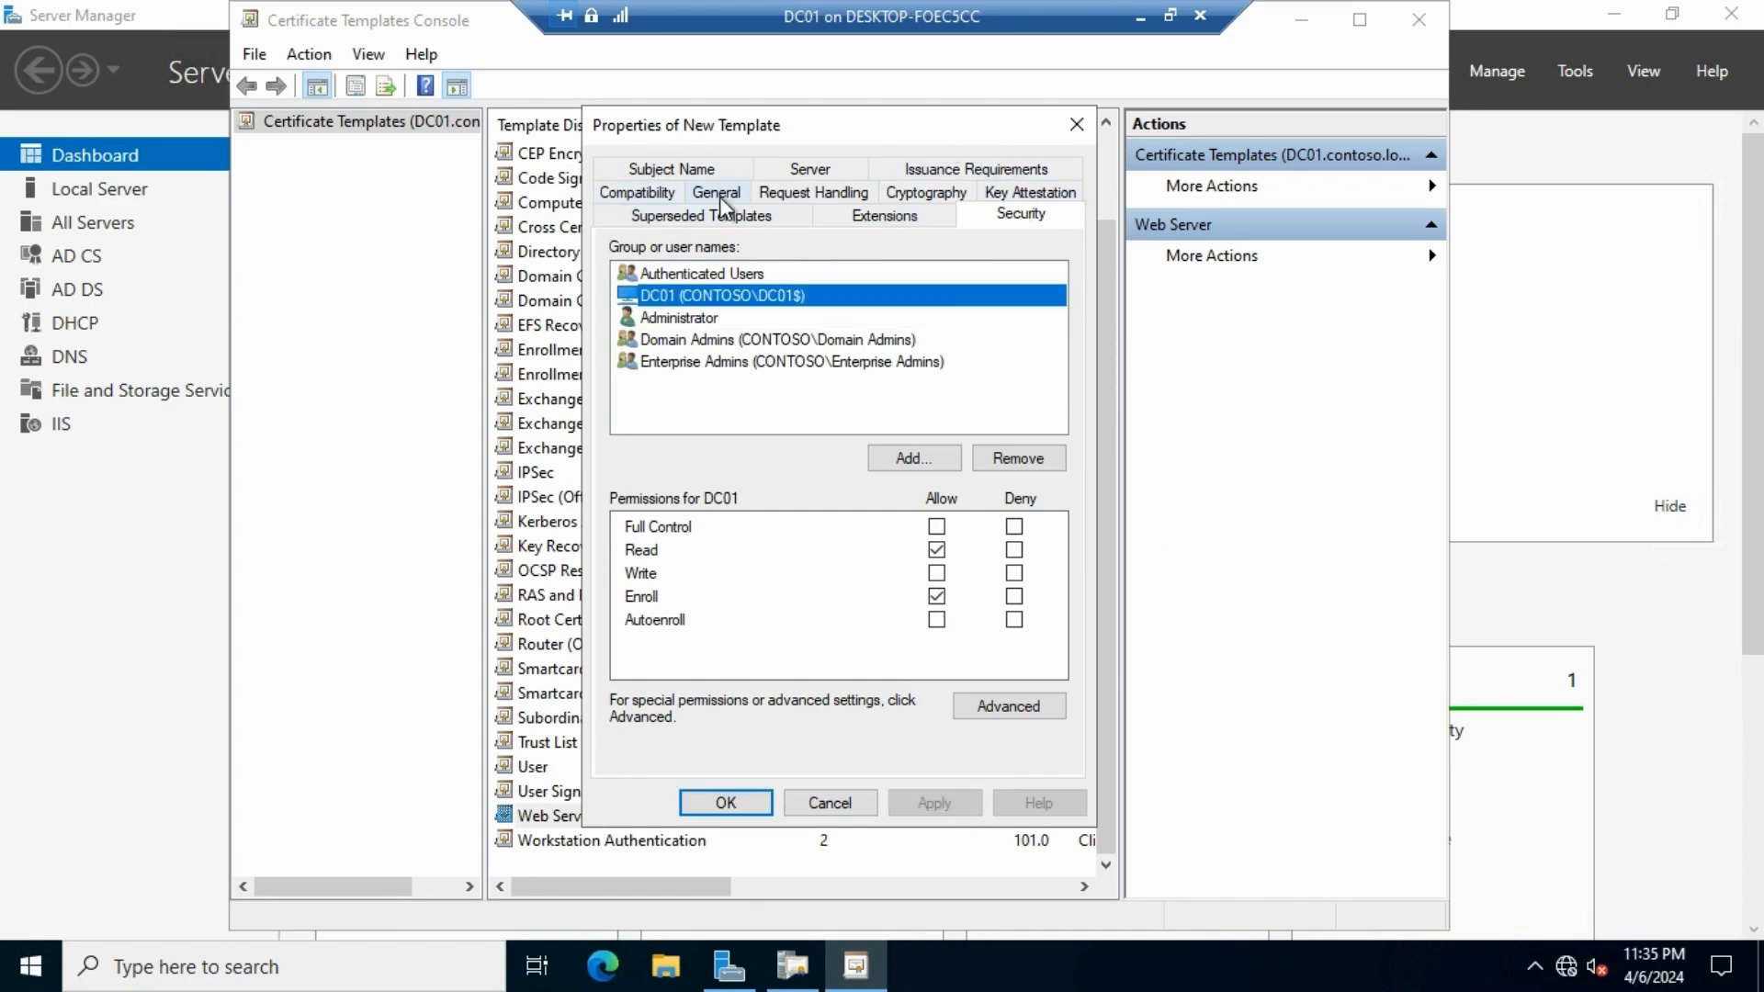
{"action": "left_click", "coordinate": [703, 175]}
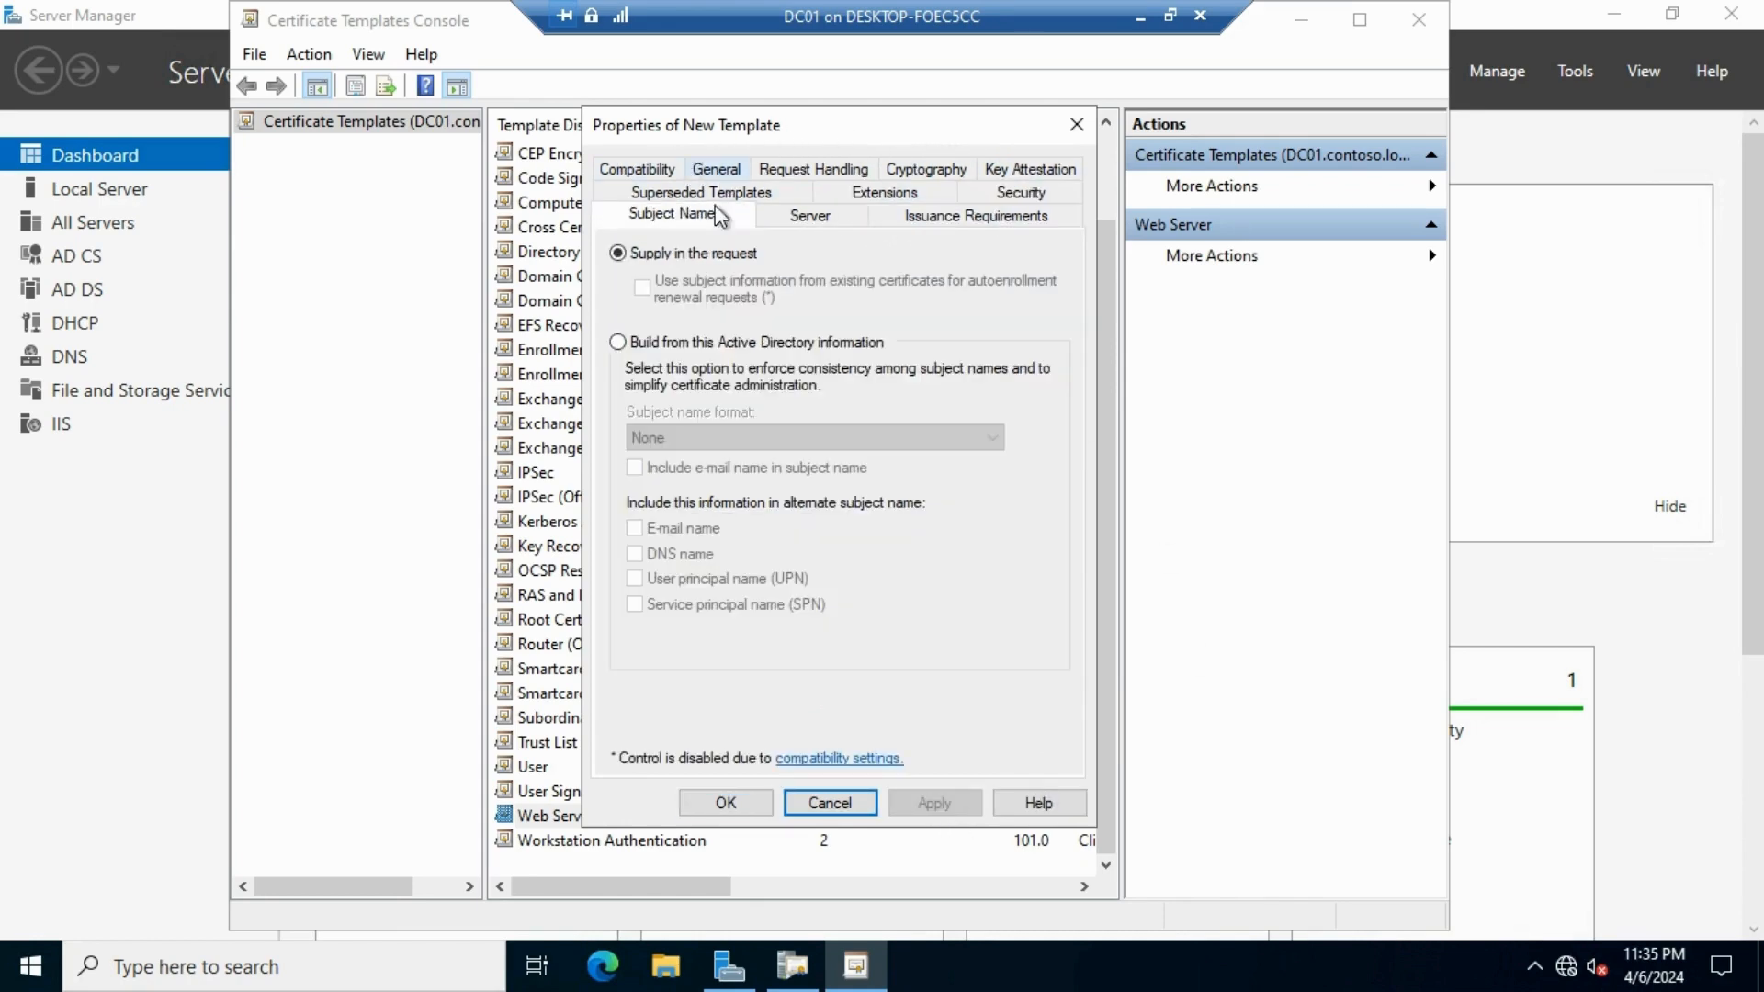
{"action": "left_click", "coordinate": [726, 803]}
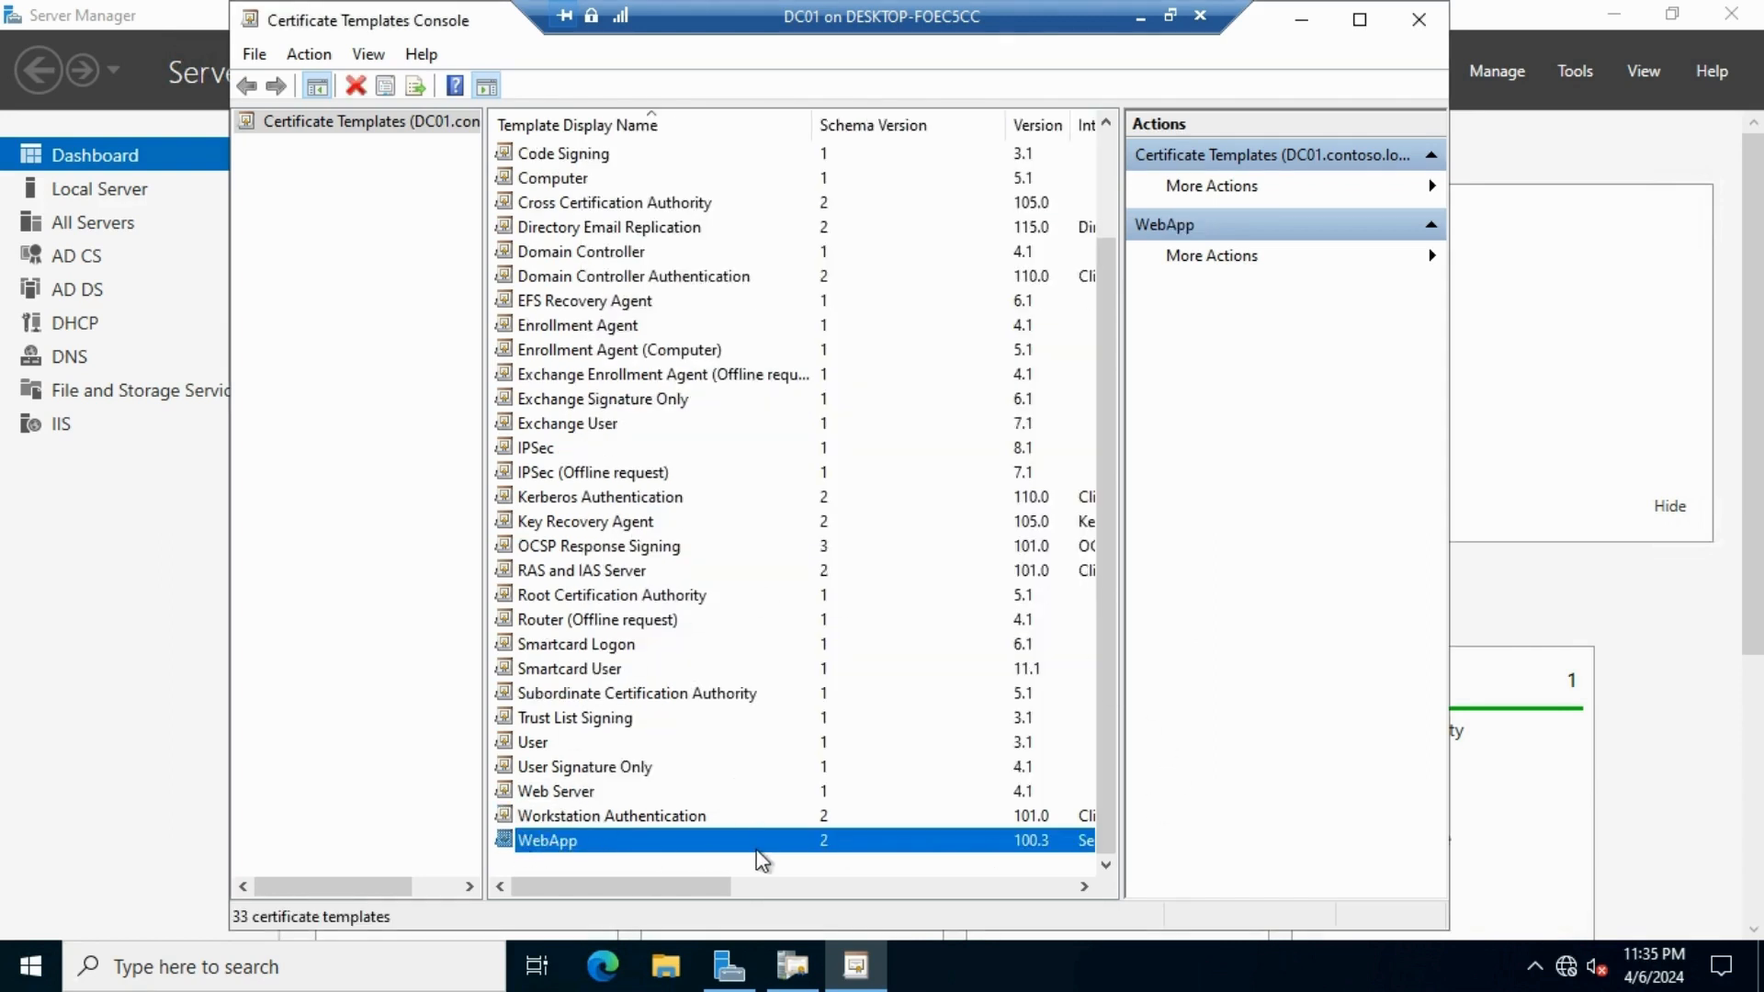
Enable WebApp as a new certificate template to issue on Contoso Root CA
{"action": "left_click", "coordinate": [1418, 19]}
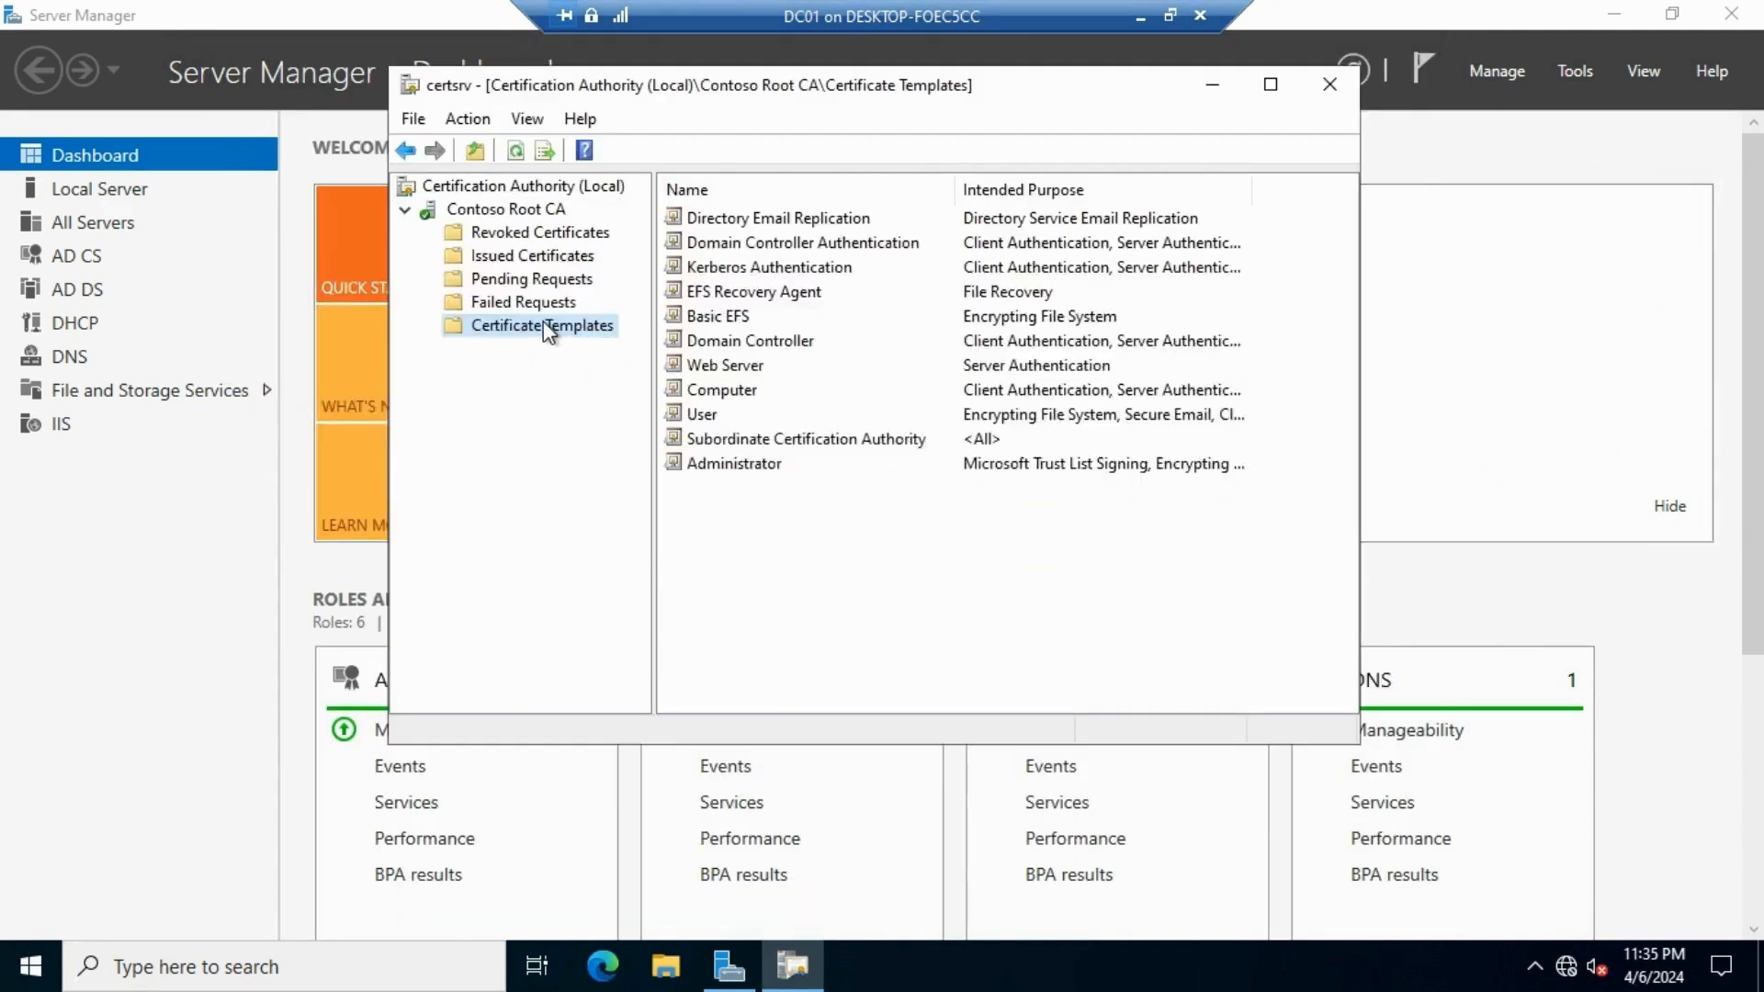
{"action": "left_click", "coordinate": [895, 540]}
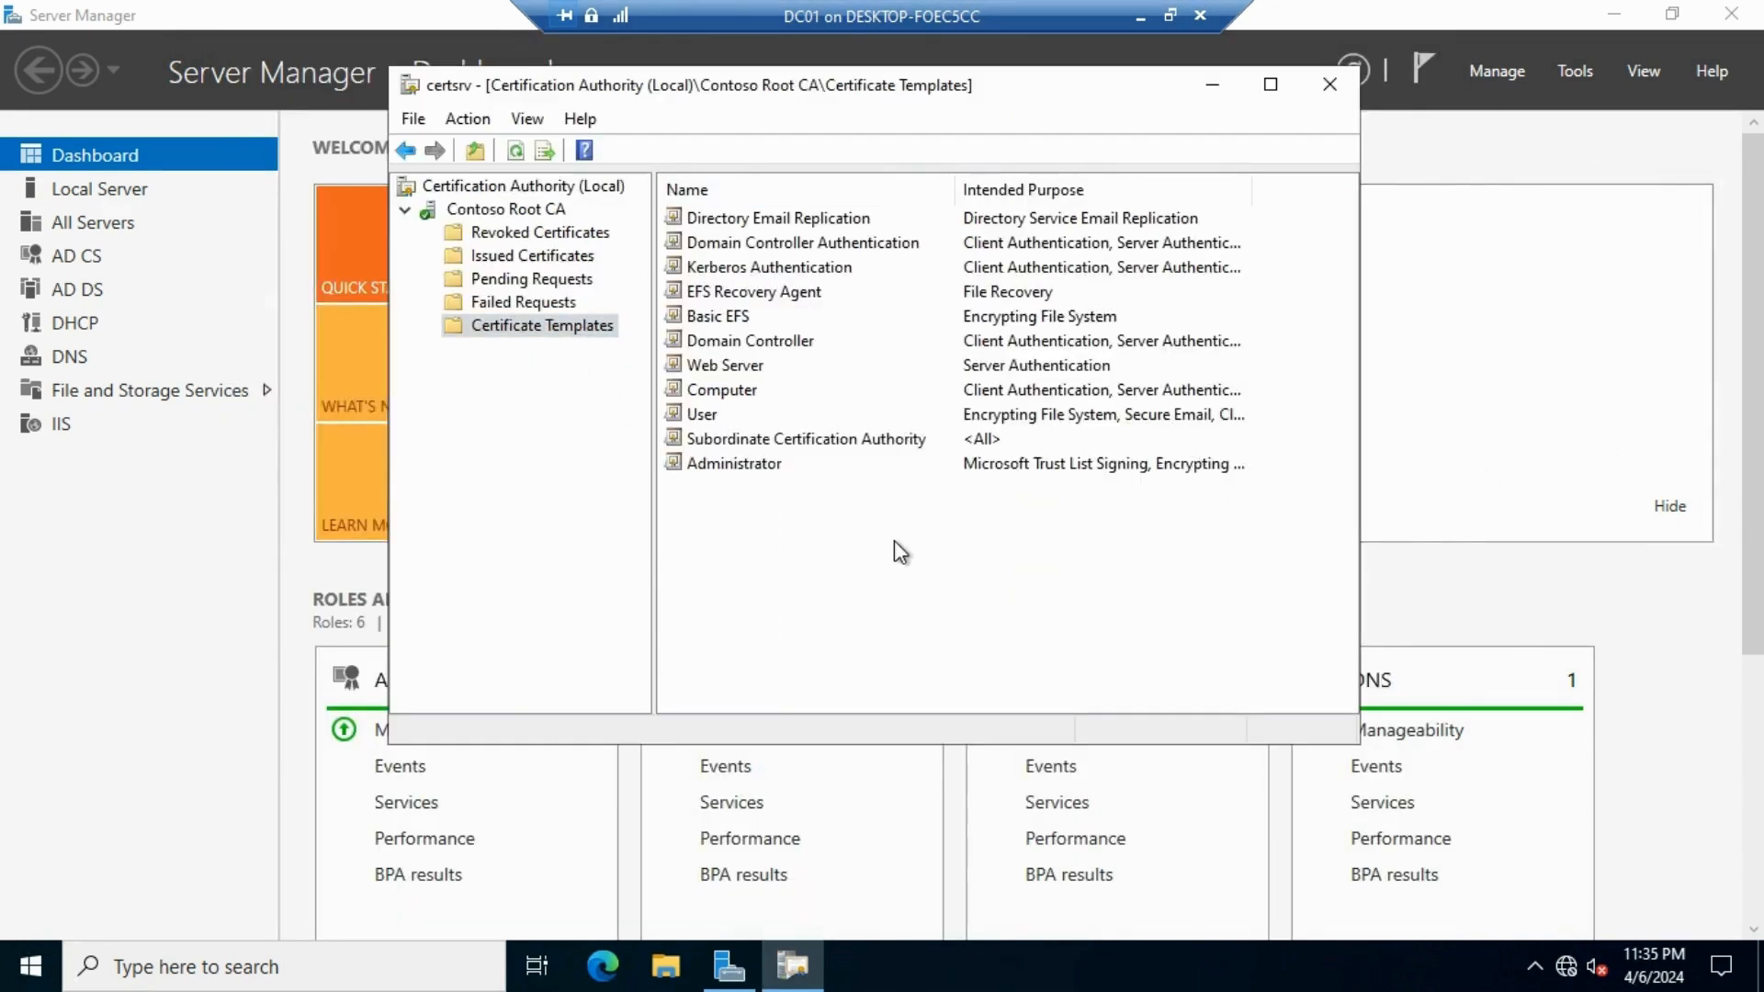
{"action": "right_click", "coordinate": [802, 557]}
{"action": "mouse_move", "coordinate": [951, 616]}
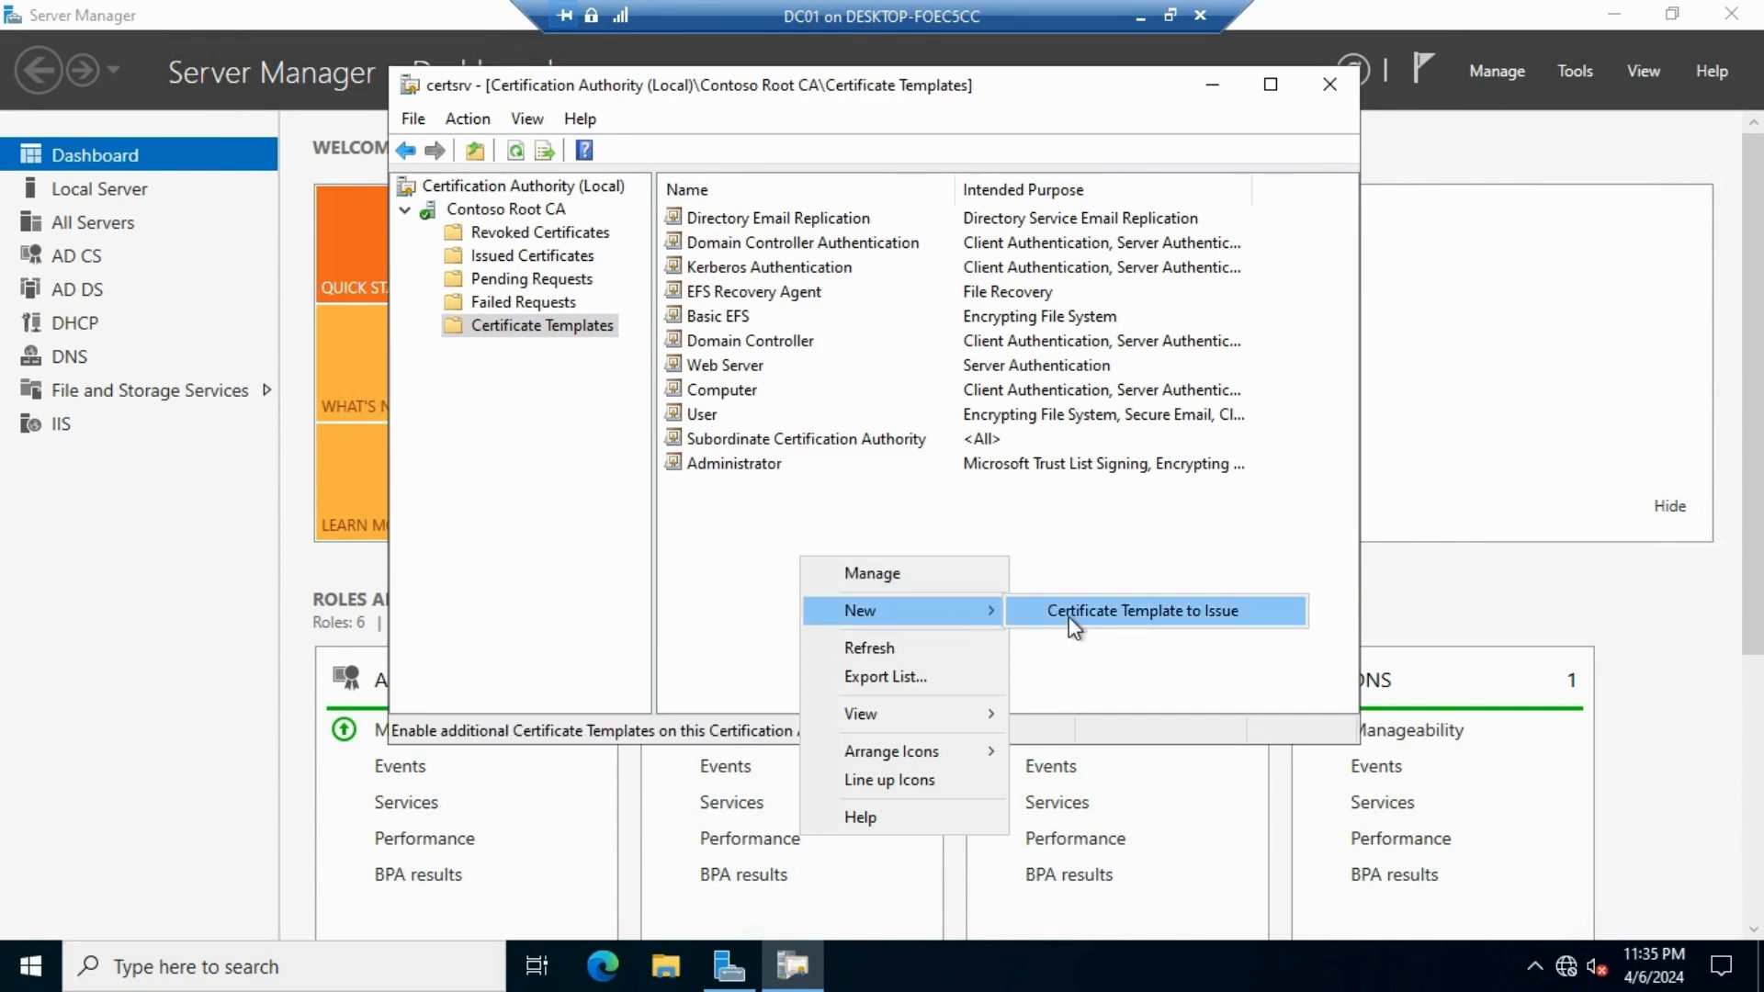
{"action": "left_click", "coordinate": [1181, 628]}
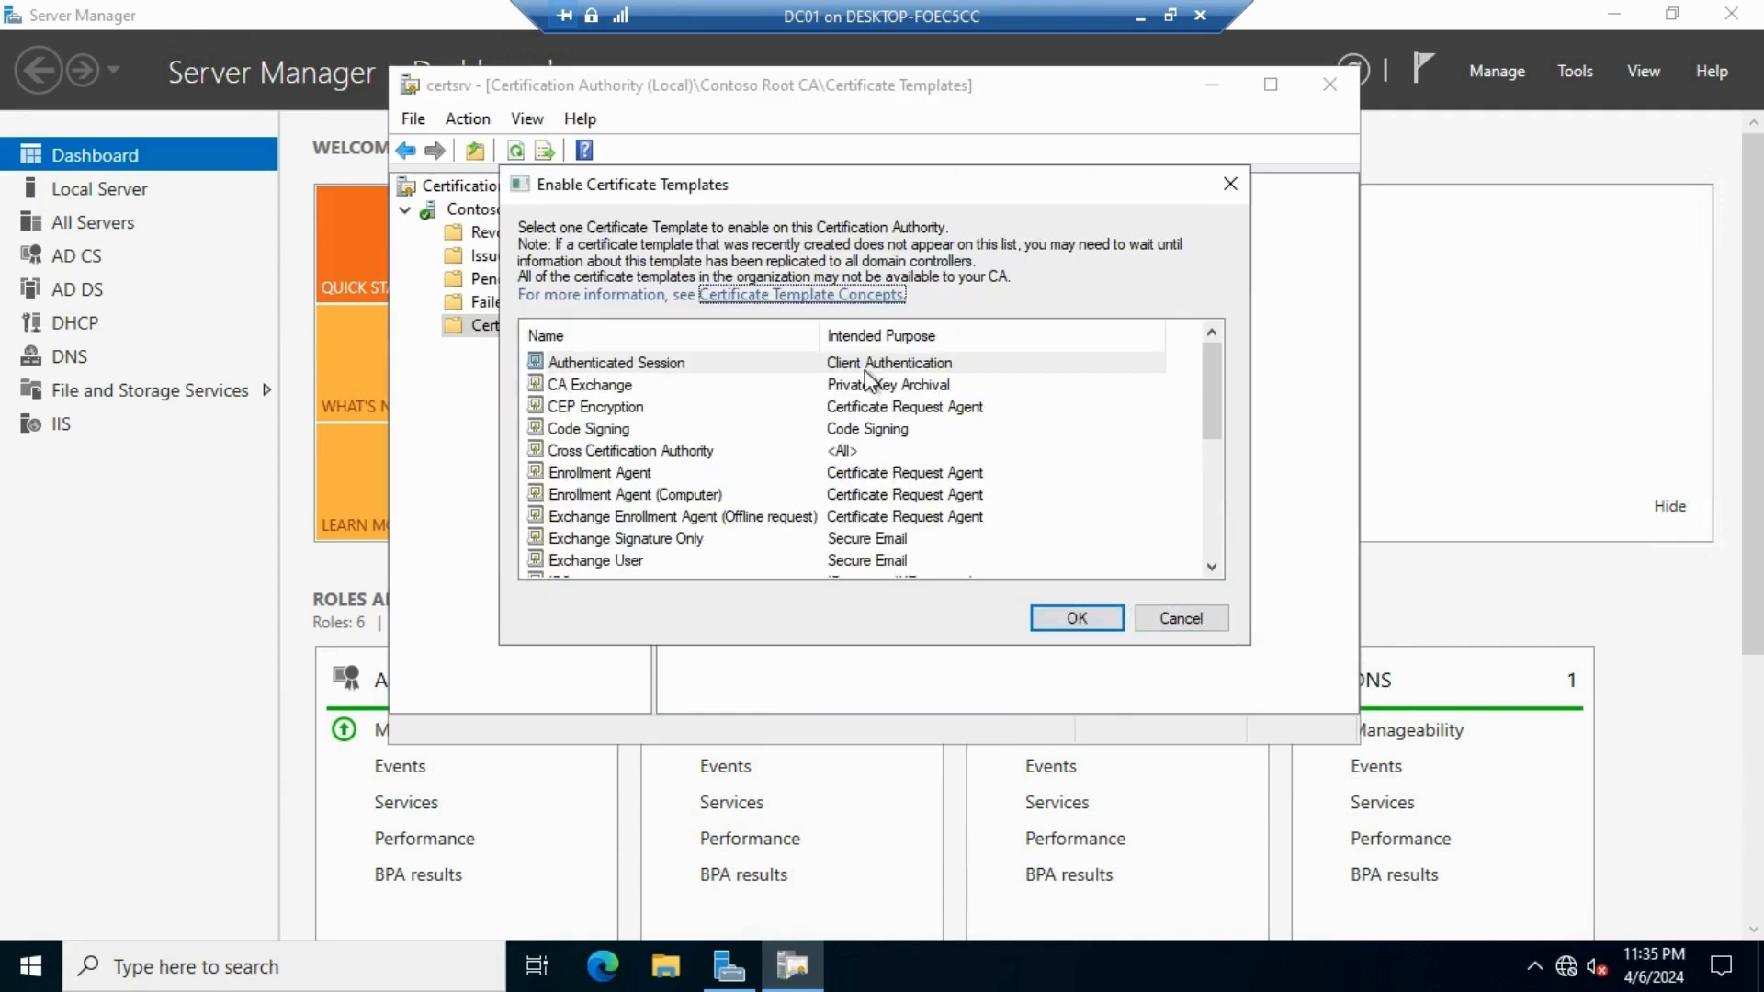
{"action": "left_click_drag", "start_coordinate": [758, 193], "coordinate": [719, 162]}
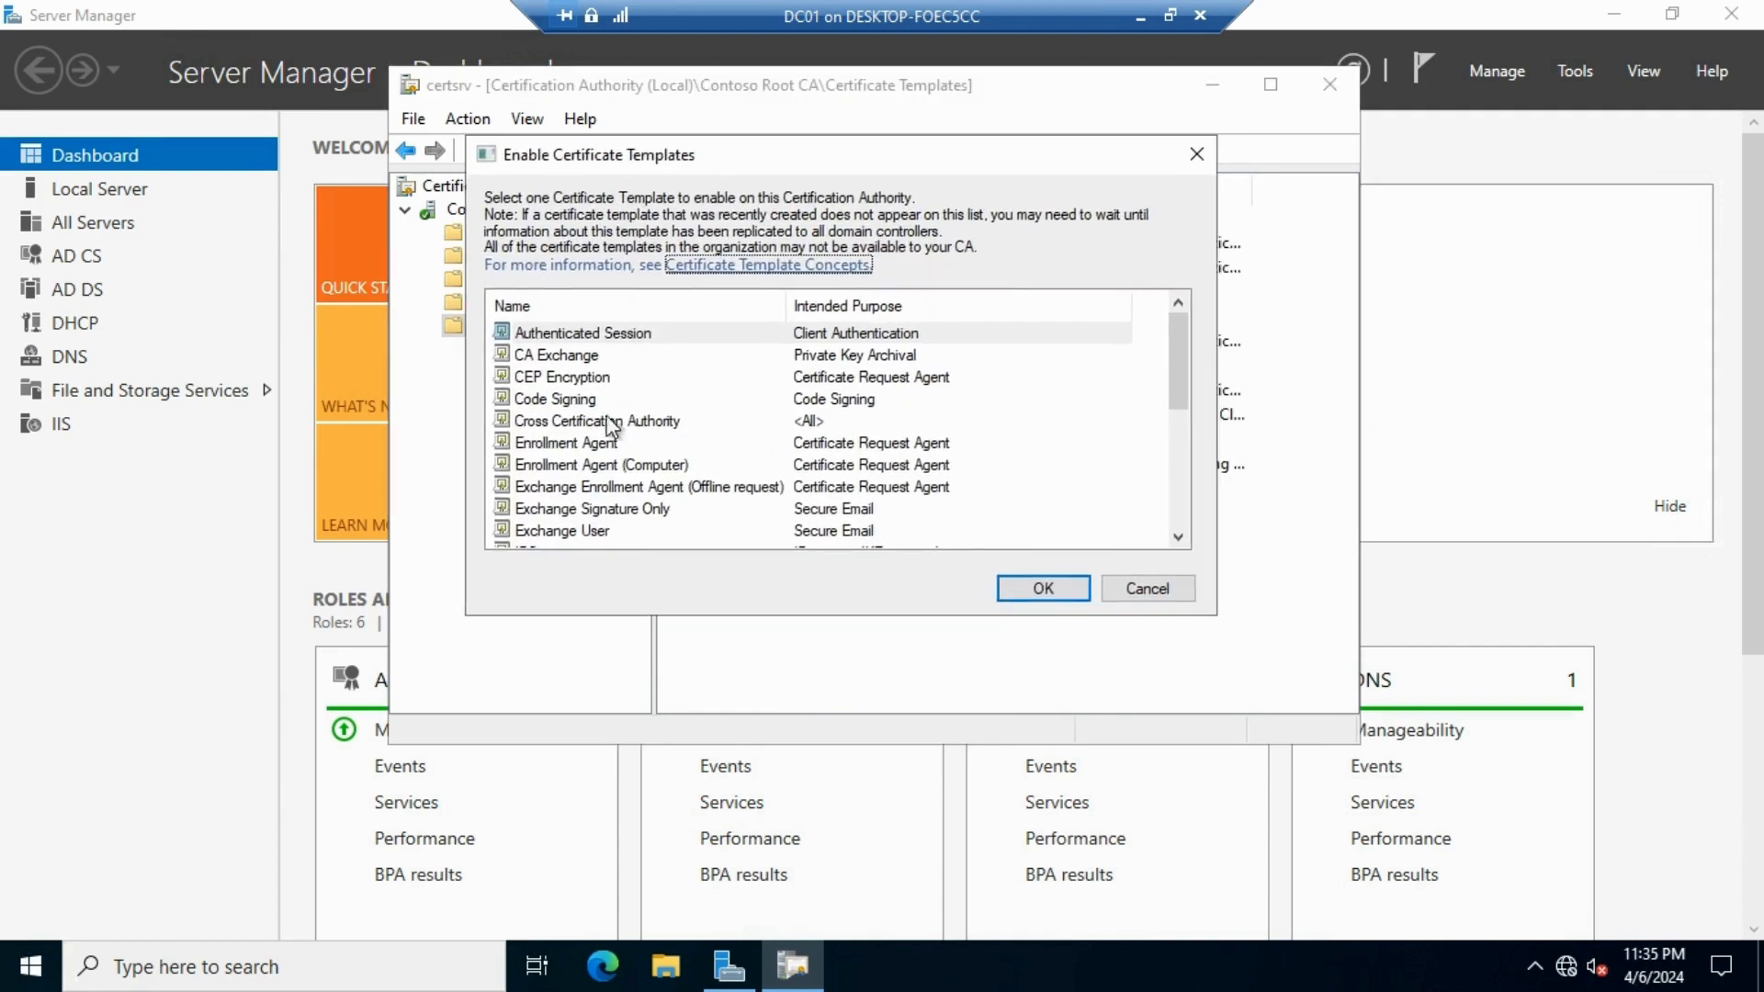
{"action": "left_click_drag", "start_coordinate": [1179, 342], "coordinate": [1174, 476]}
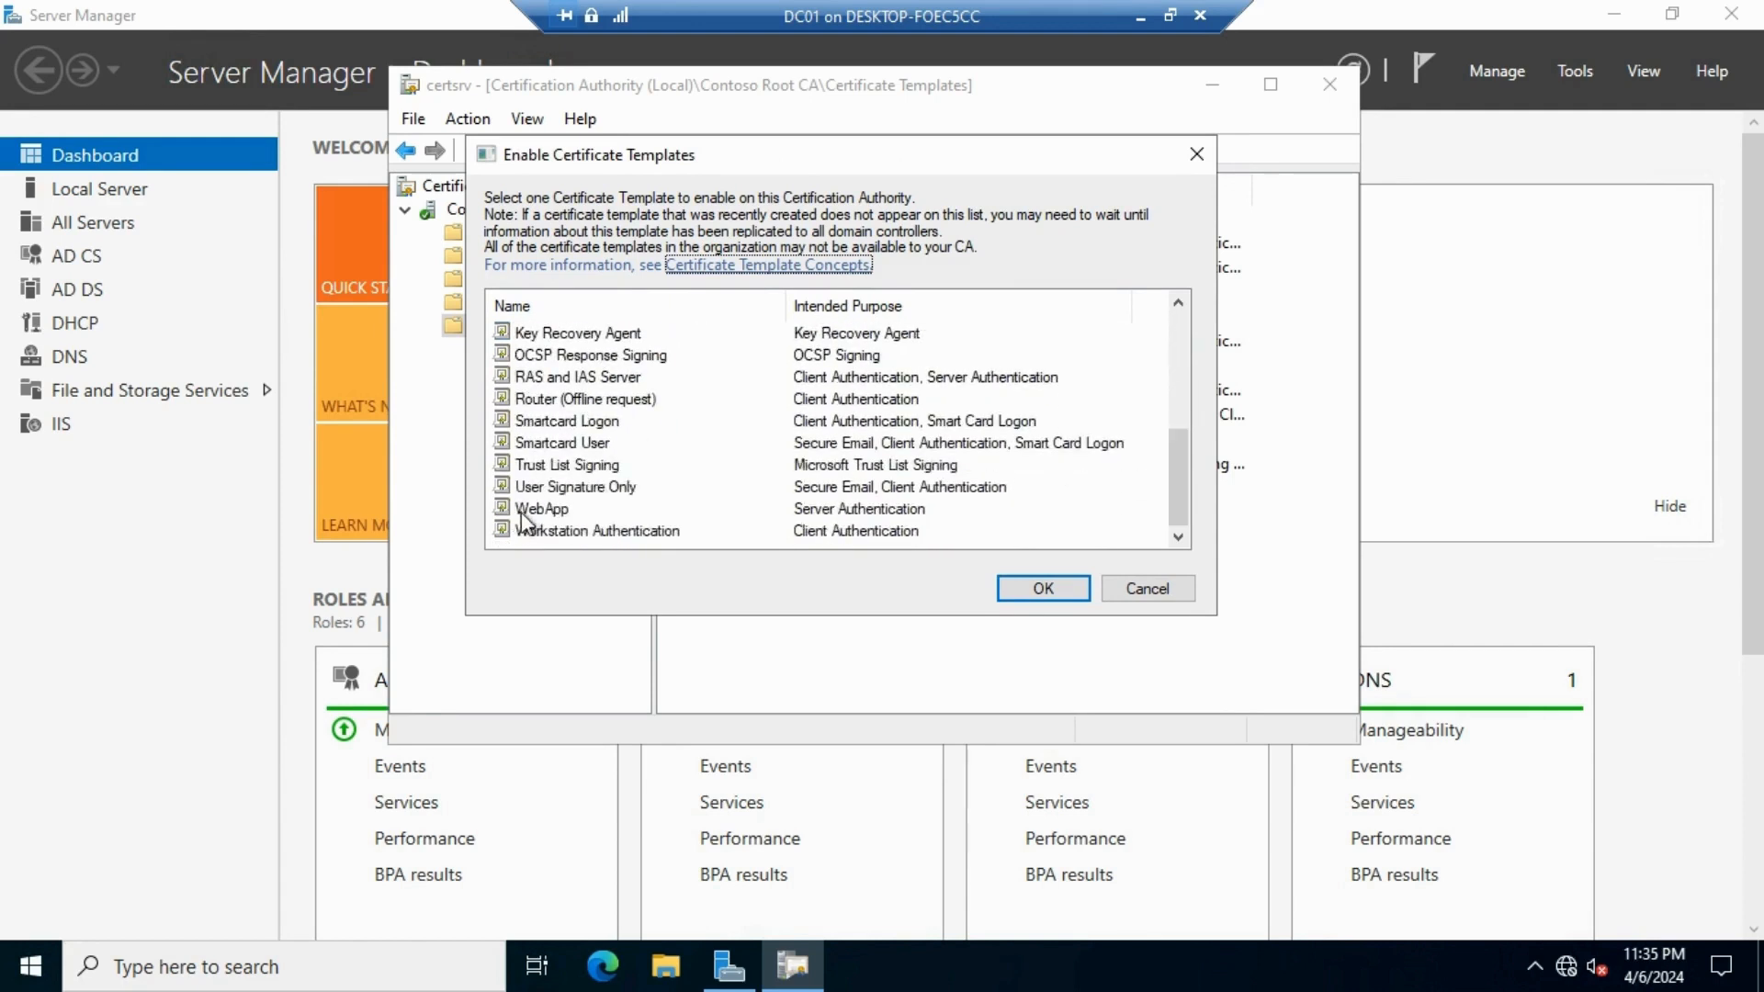
{"action": "left_click", "coordinate": [553, 511]}
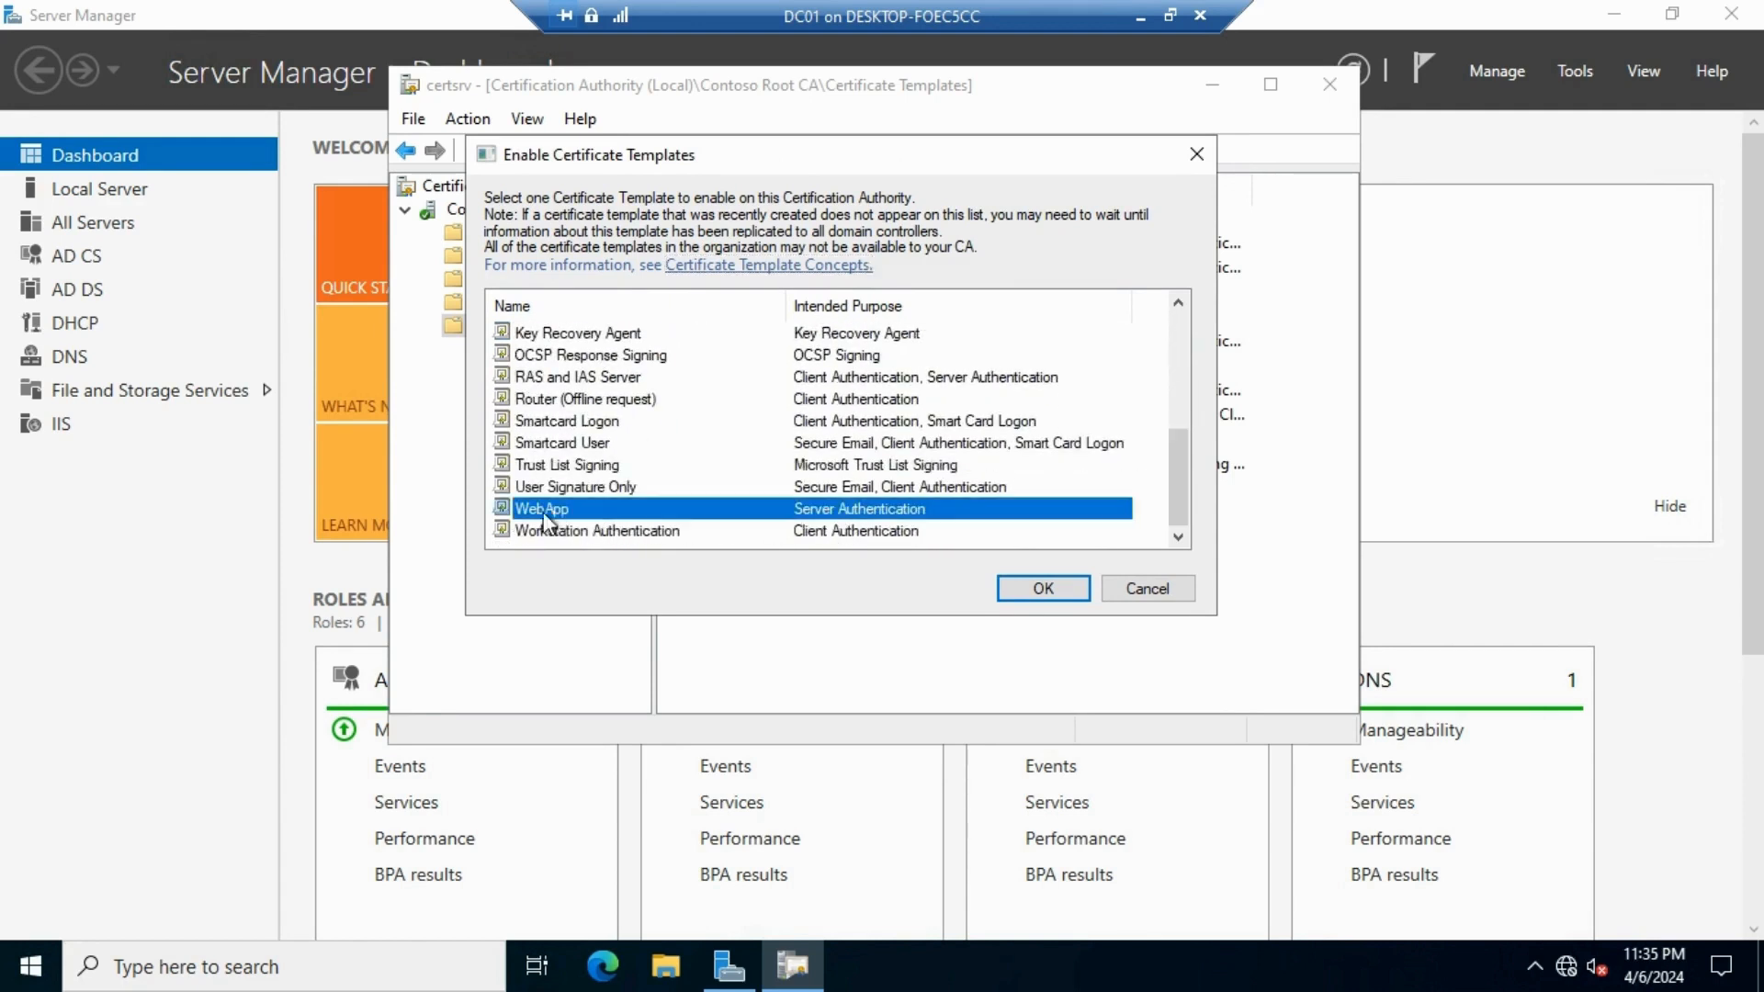
{"action": "left_click", "coordinate": [1043, 589]}
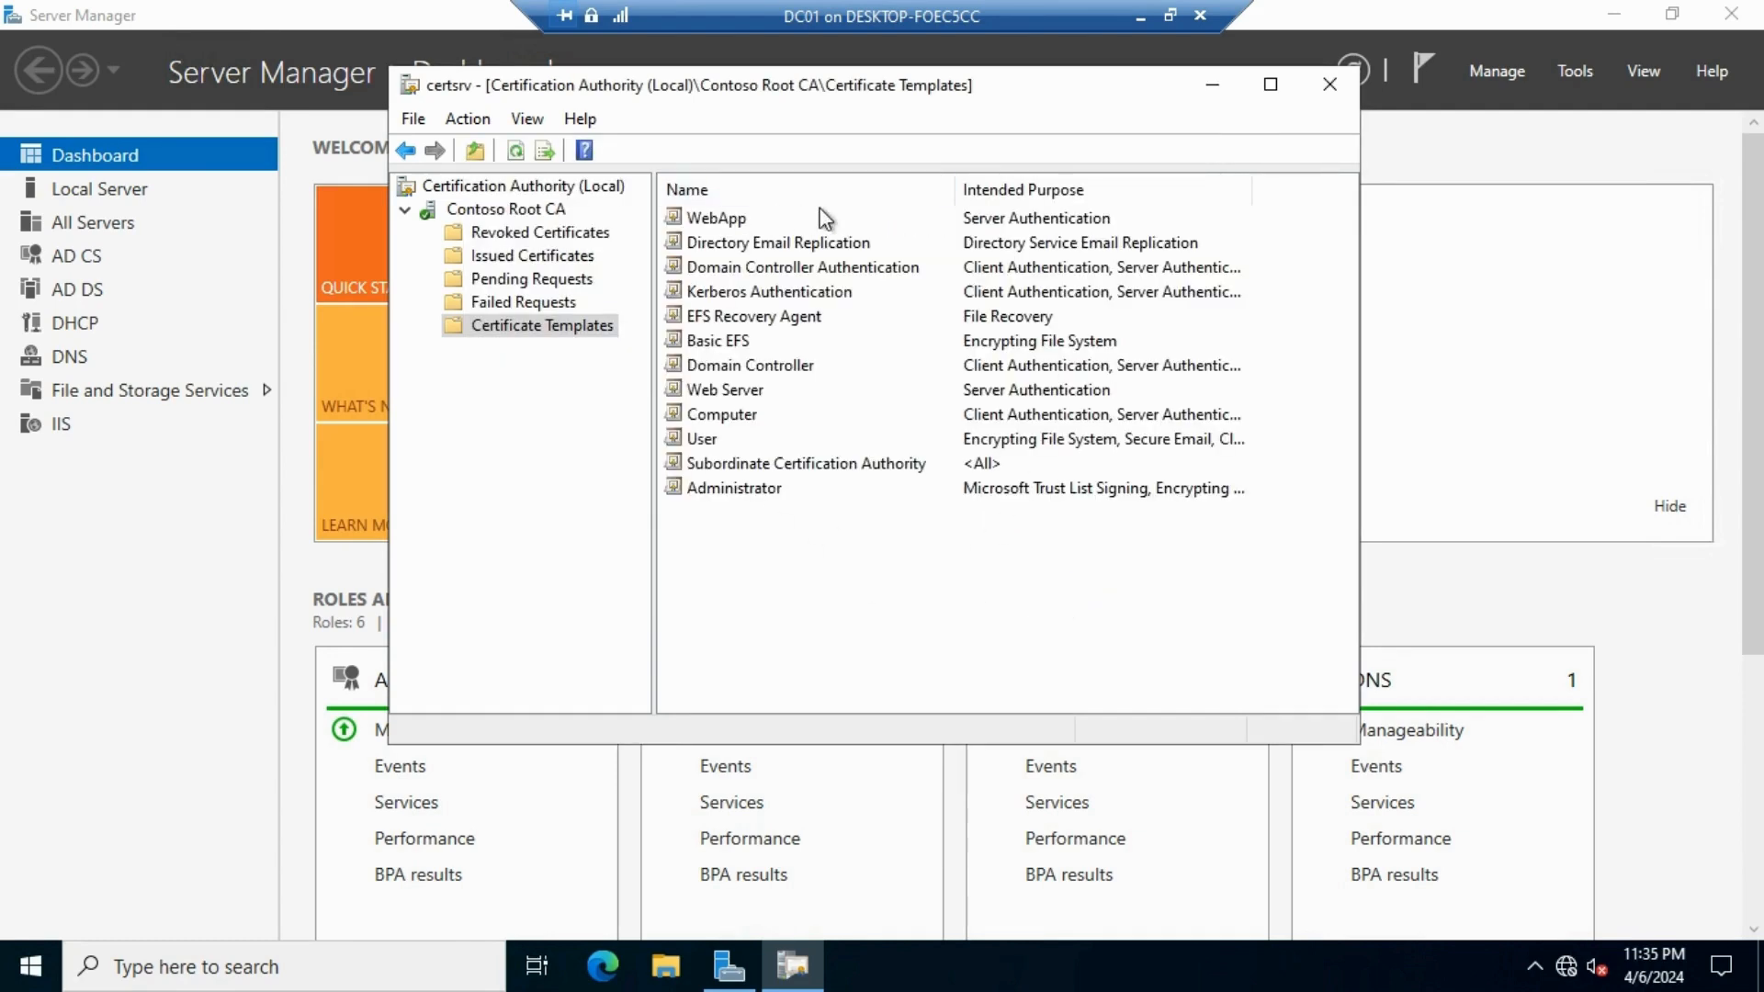
{"action": "left_click", "coordinate": [705, 220]}
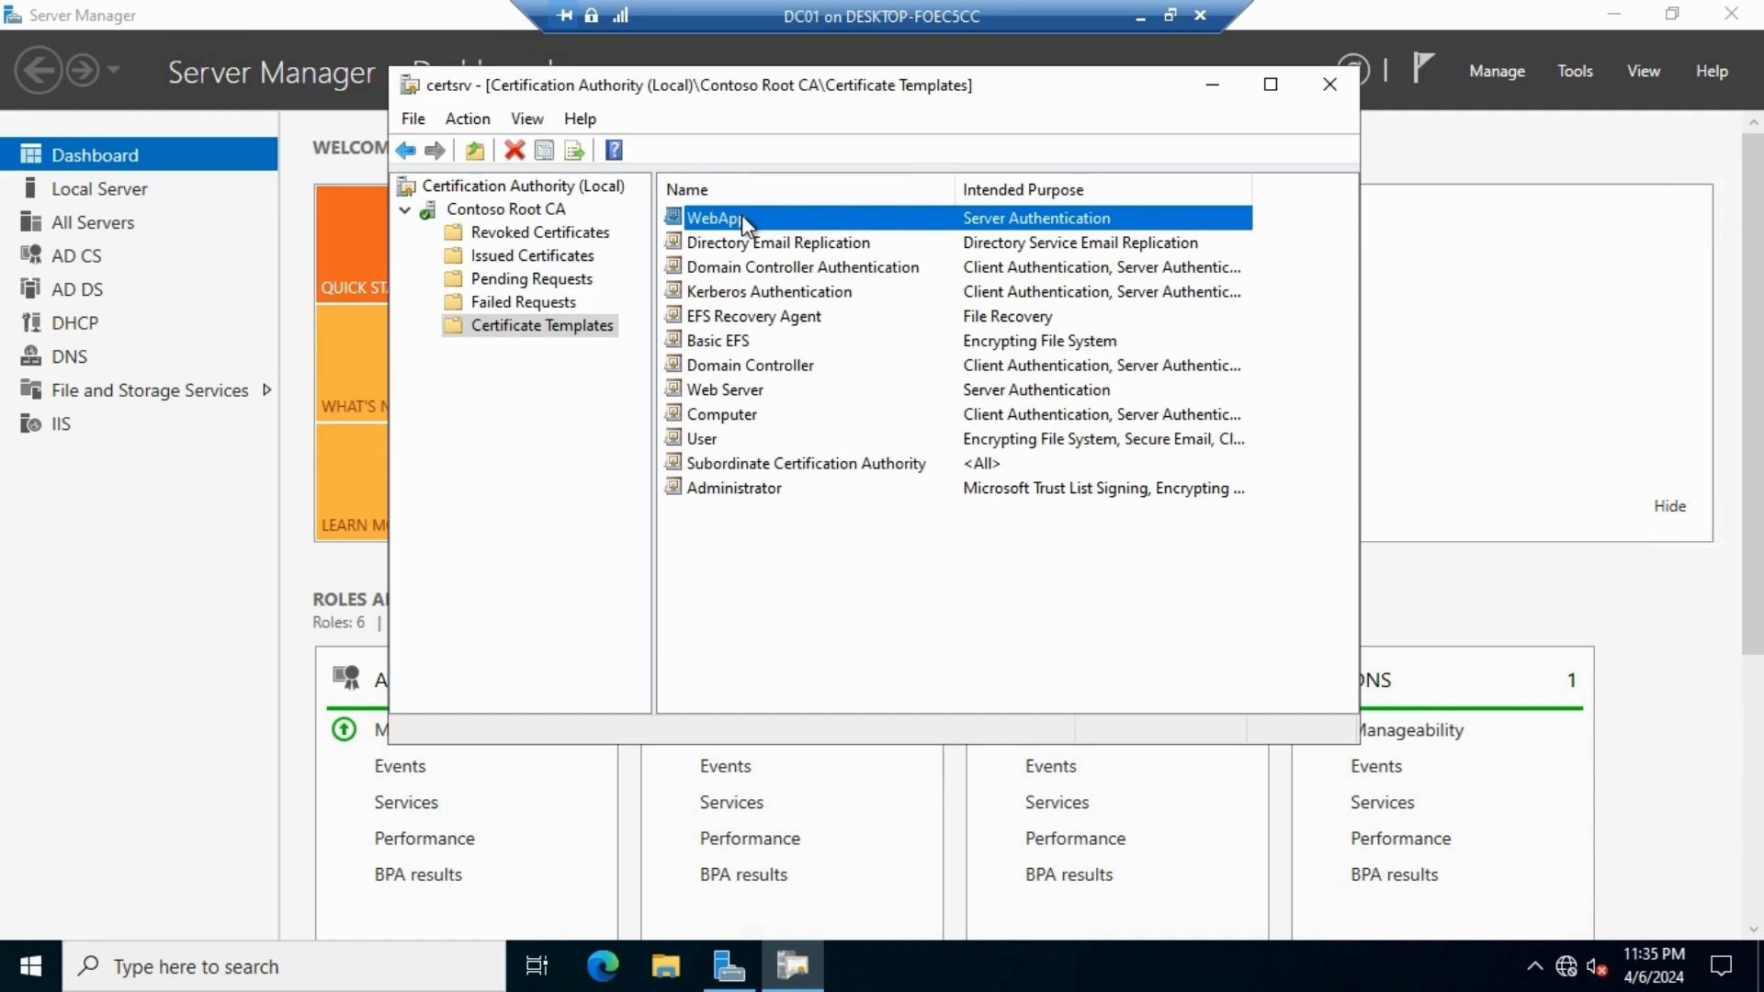
Launch the Microsoft Management Console by searching for mmc
{"action": "left_click_drag", "start_coordinate": [1005, 92], "coordinate": [1087, 98]}
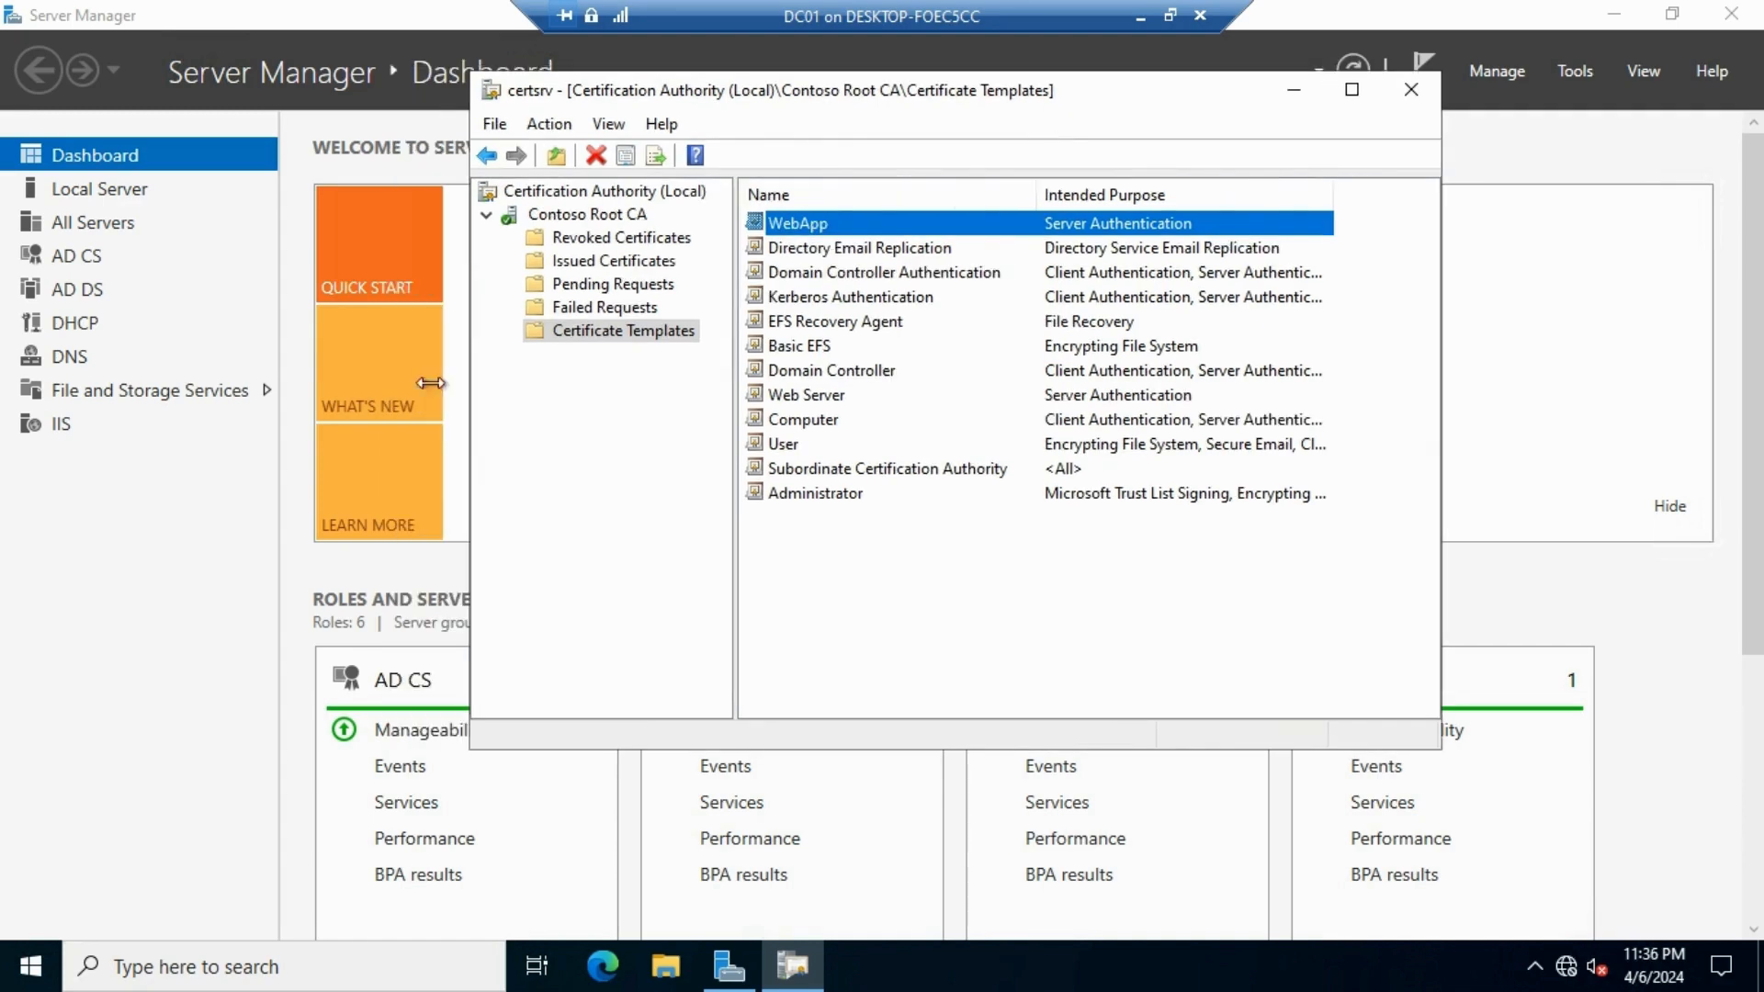
{"action": "left_click", "coordinate": [32, 964]}
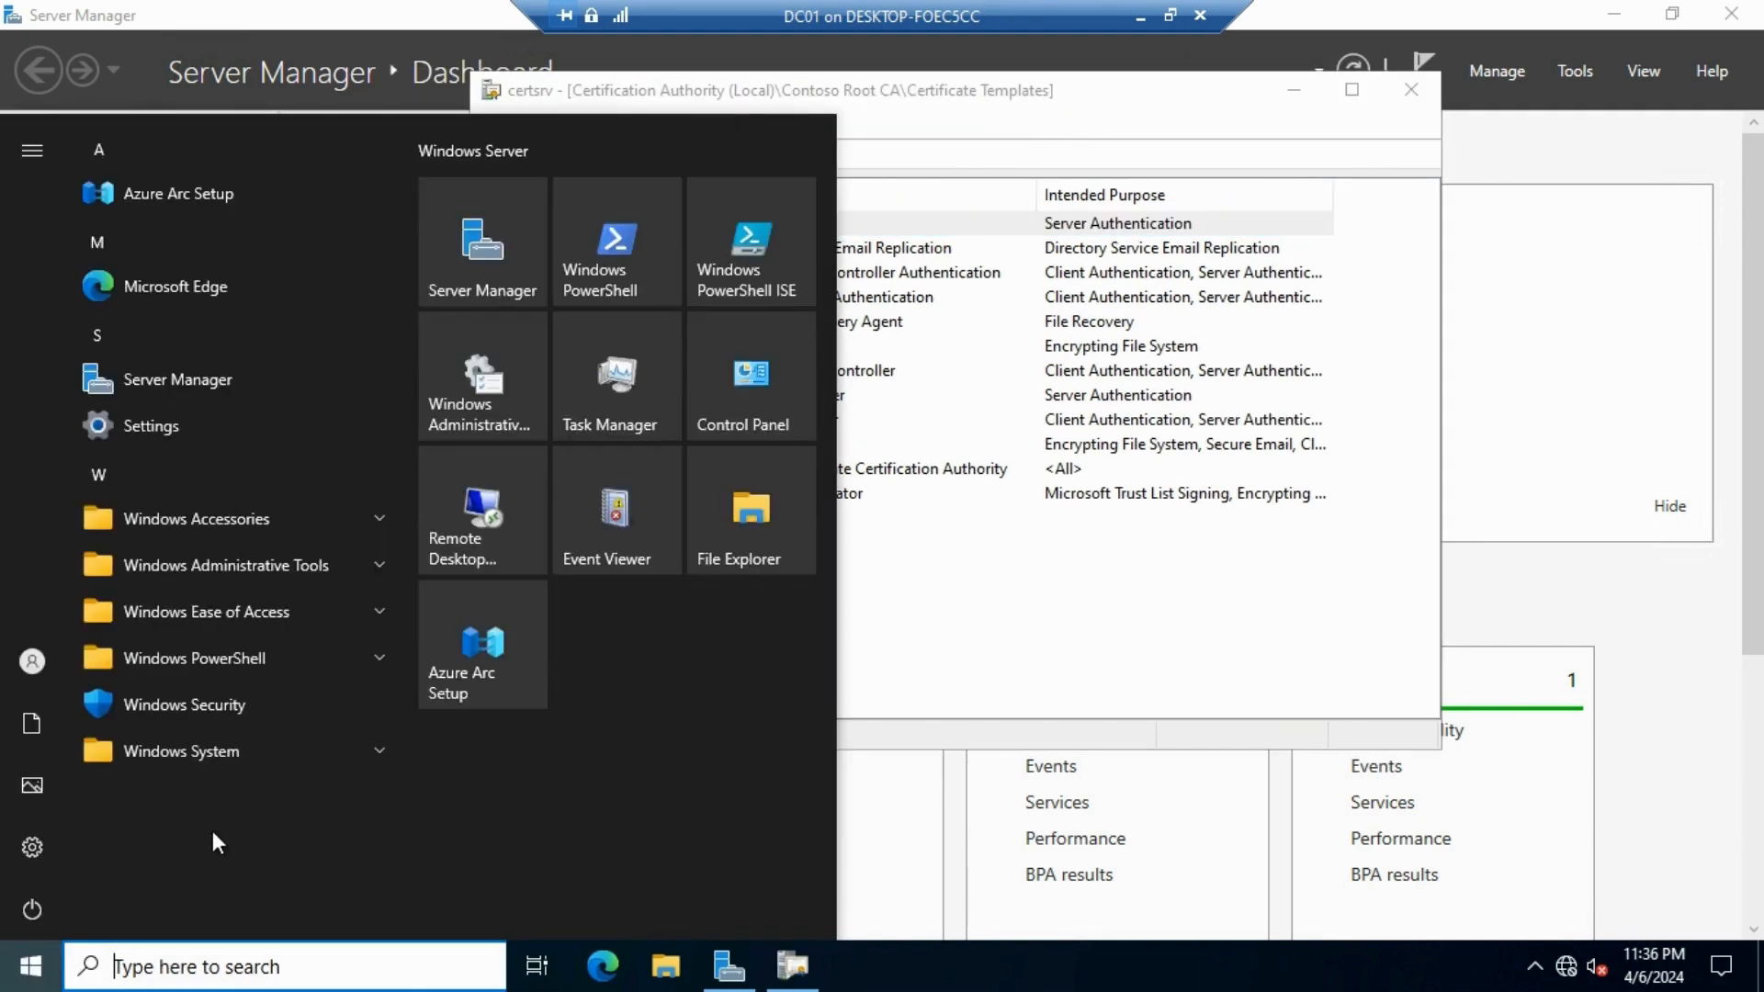
{"action": "type", "text": "mmc."}
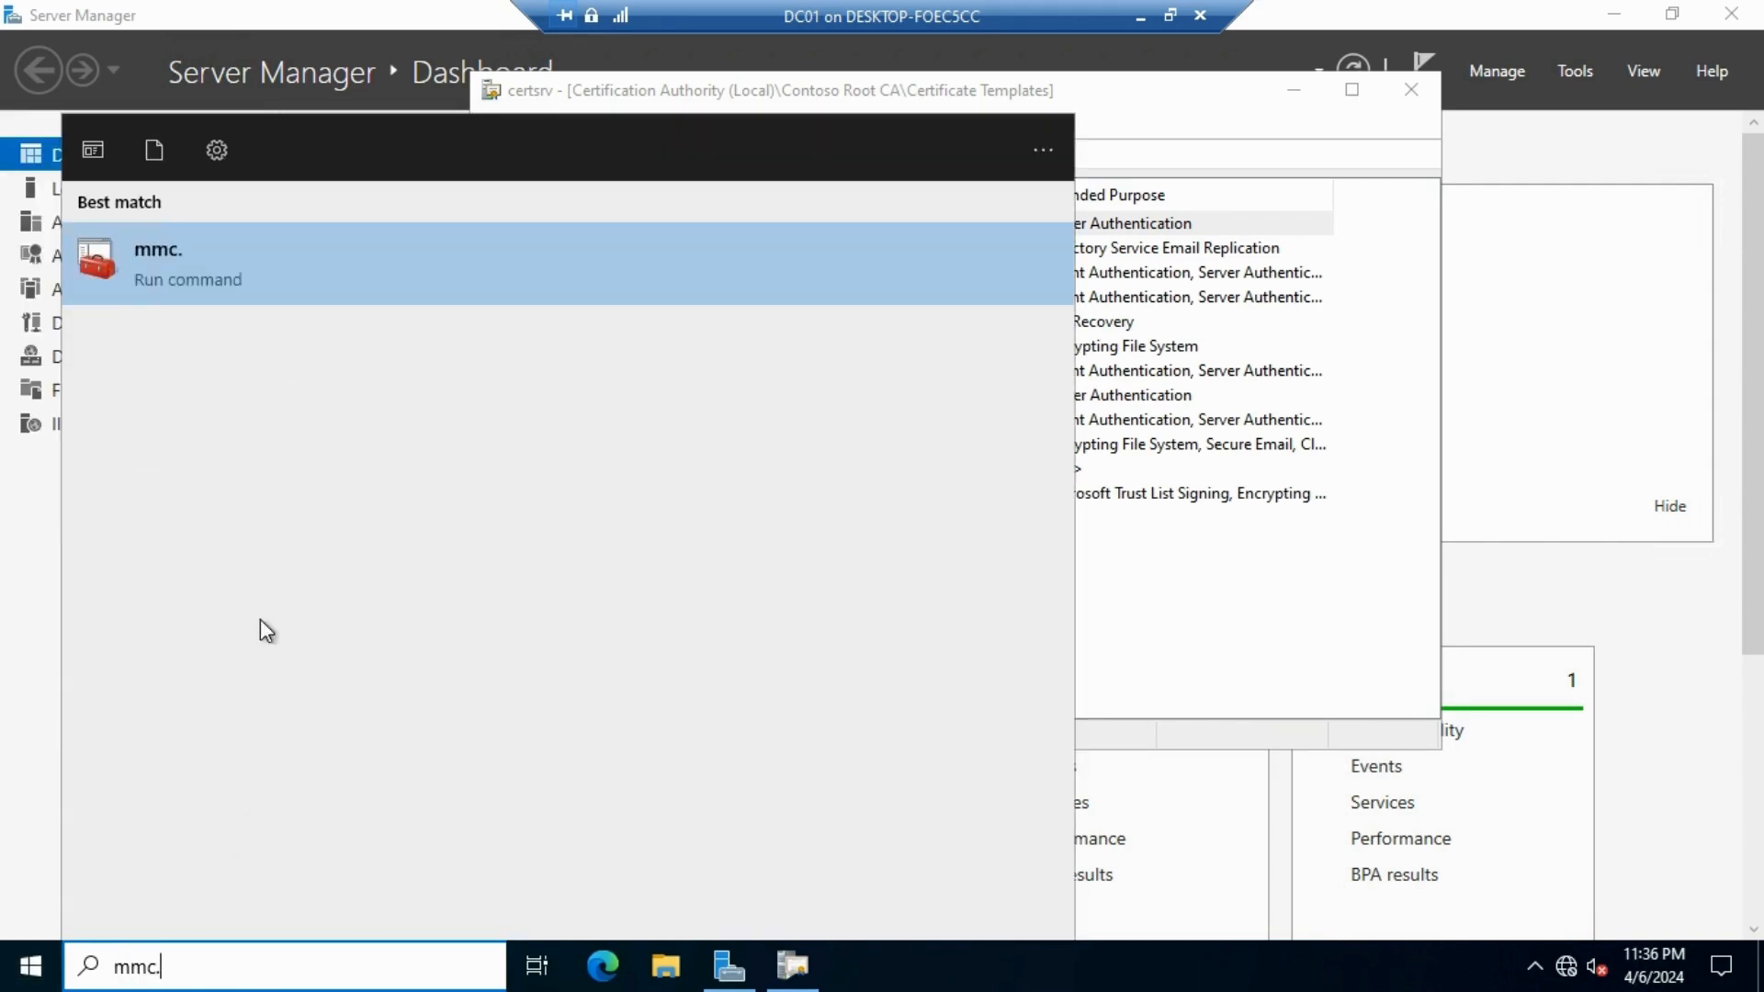
{"action": "left_click", "coordinate": [212, 268]}
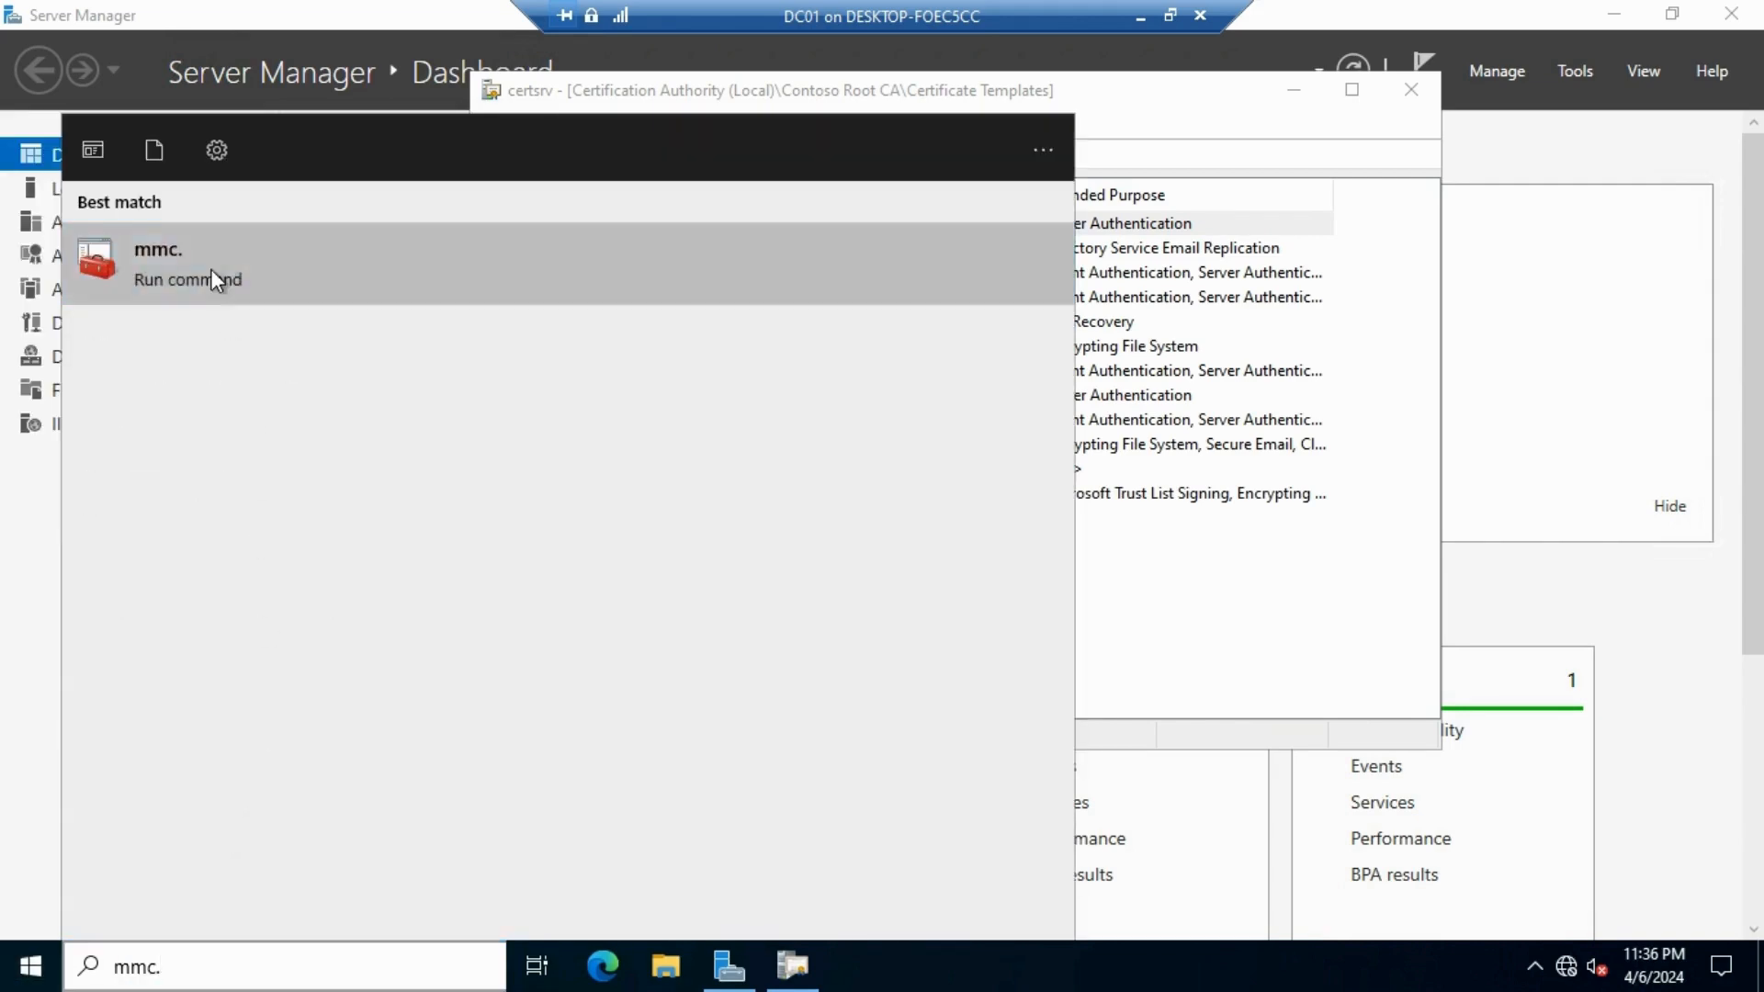
Add the Certificates snap-in for the local computer account
{"action": "left_click", "coordinate": [189, 189]}
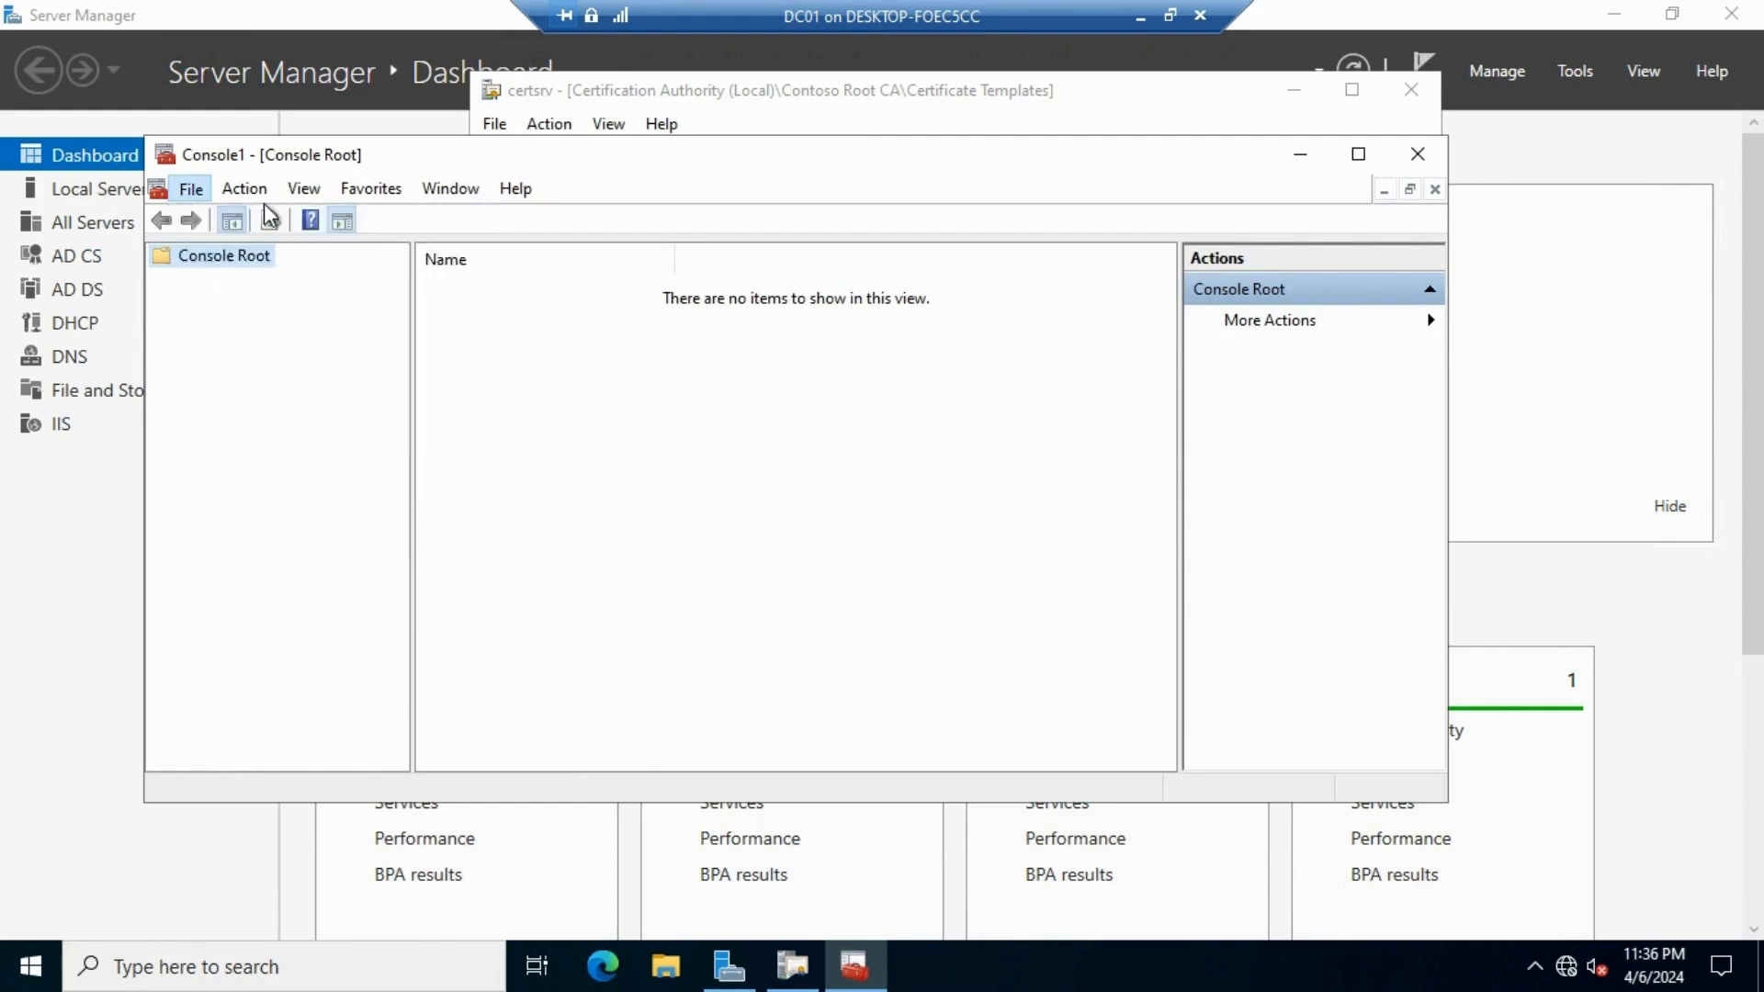
{"action": "left_click", "coordinate": [225, 191]}
{"action": "mouse_move", "coordinate": [189, 189]}
{"action": "left_click", "coordinate": [251, 343]}
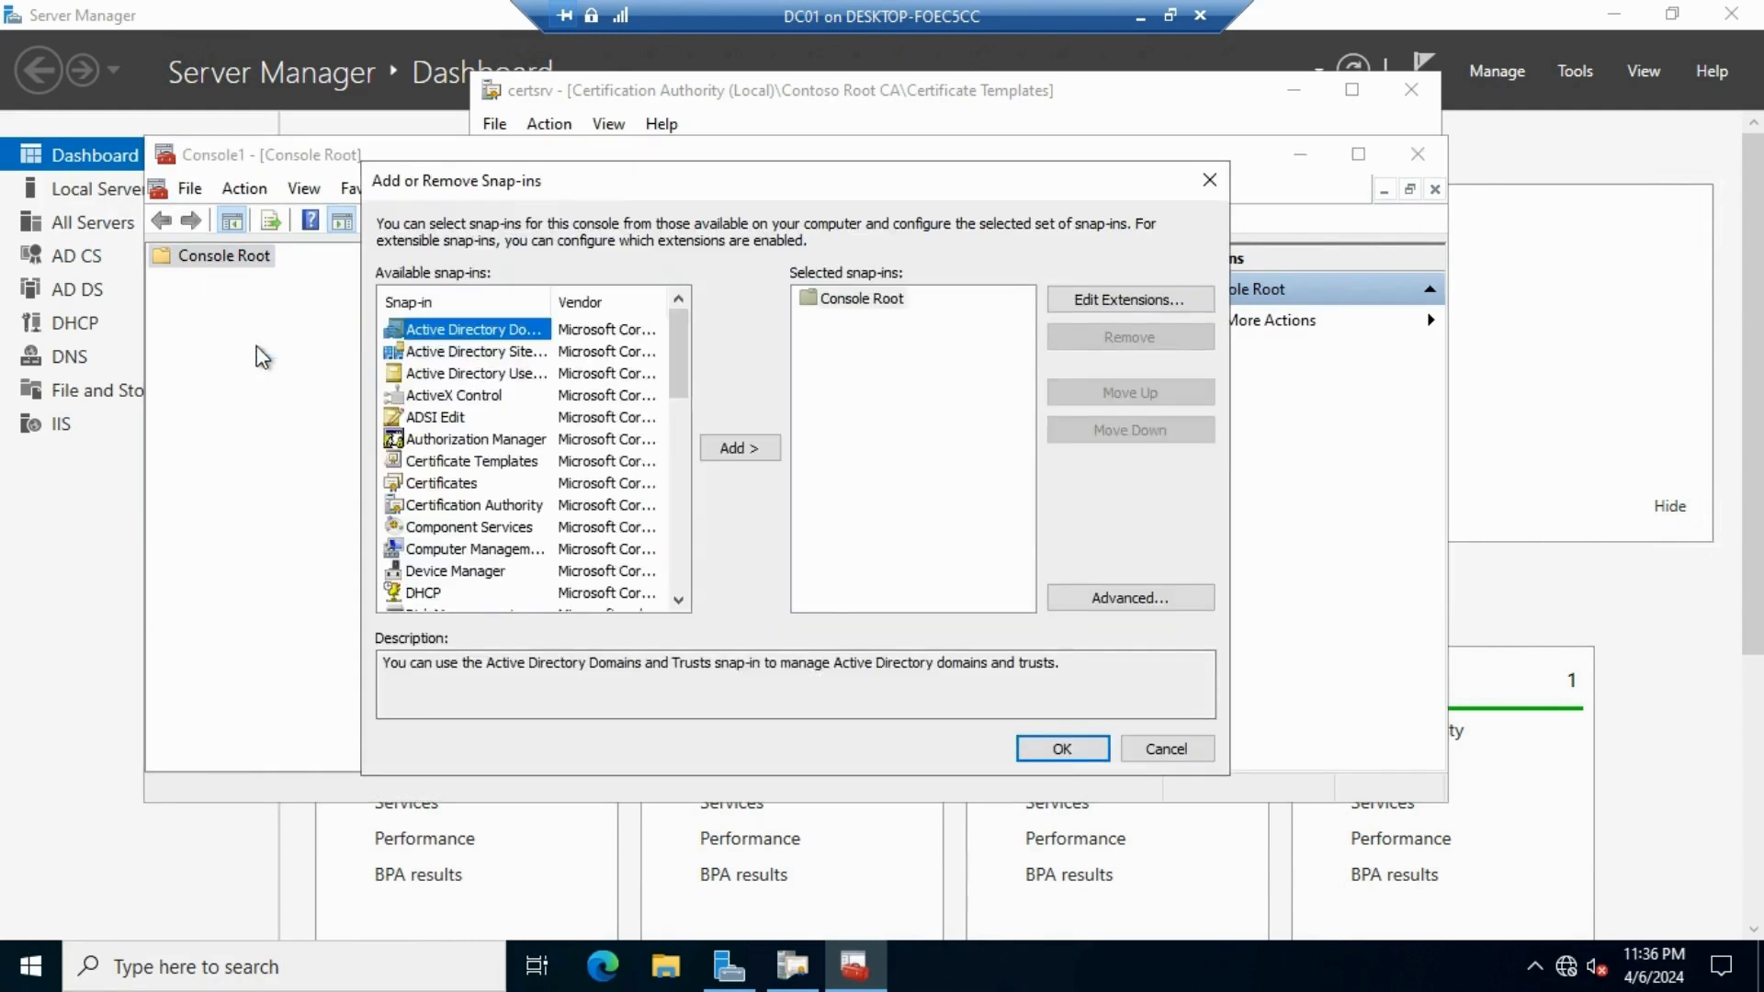
{"action": "left_click", "coordinate": [445, 484]}
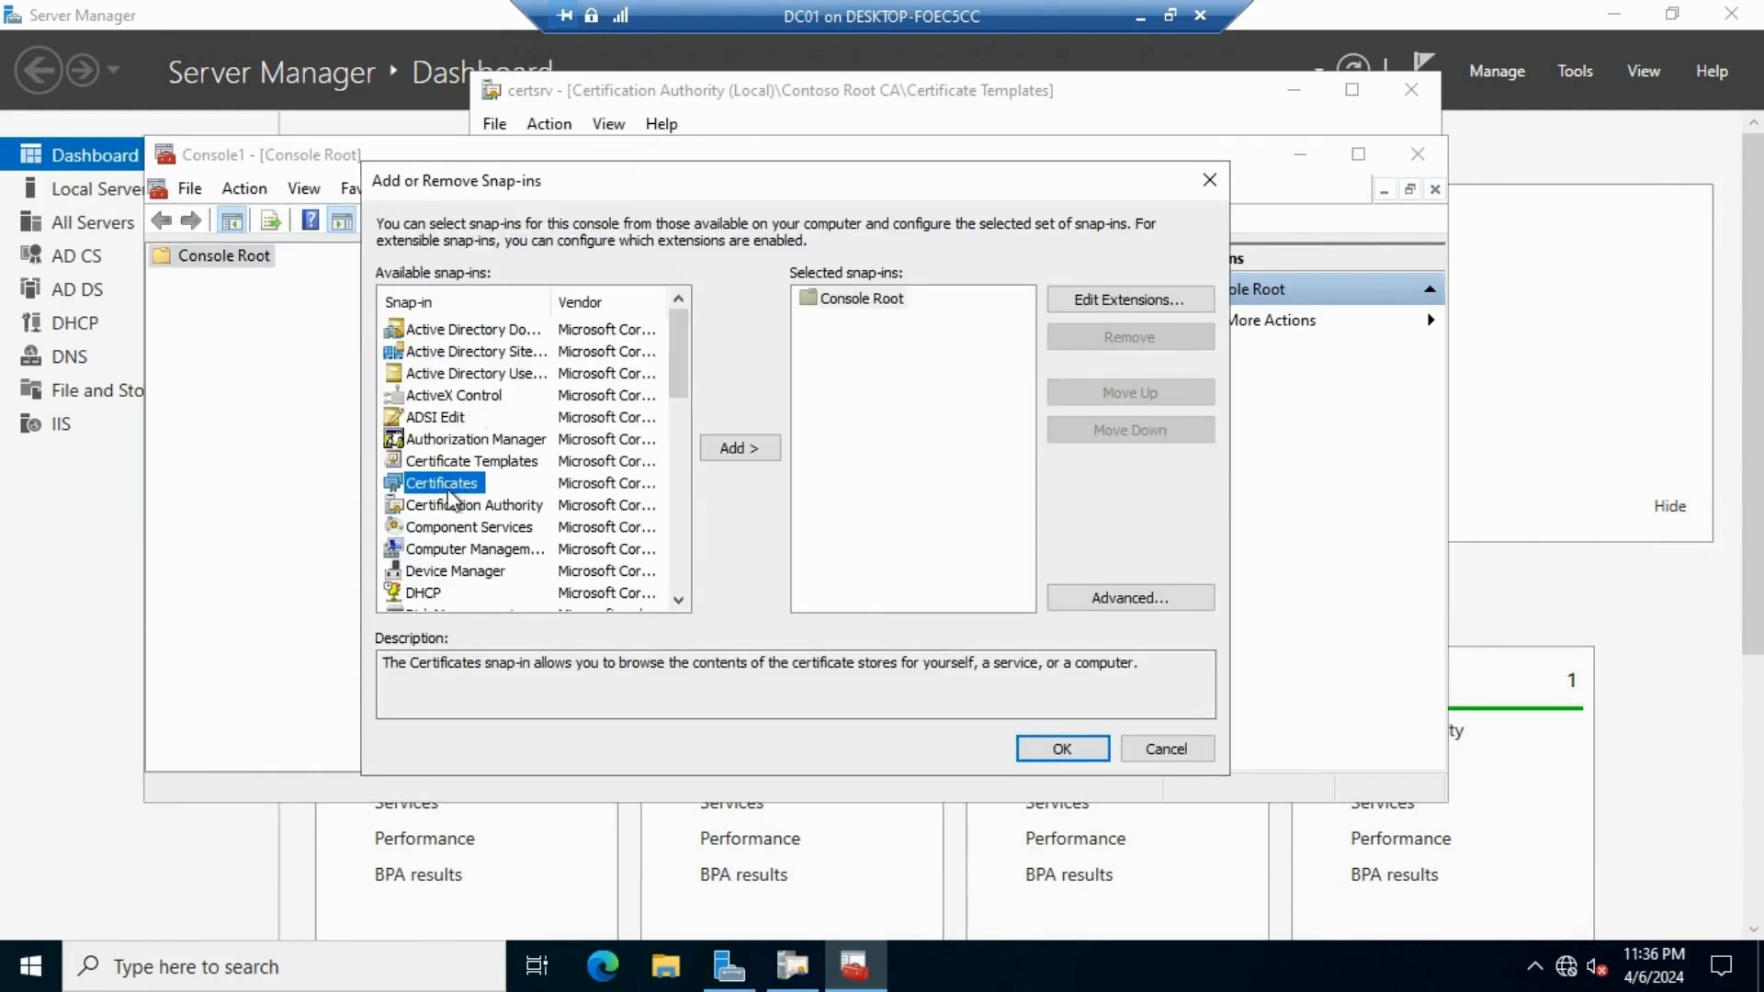
{"action": "left_click", "coordinate": [737, 450]}
{"action": "left_click", "coordinate": [499, 346]}
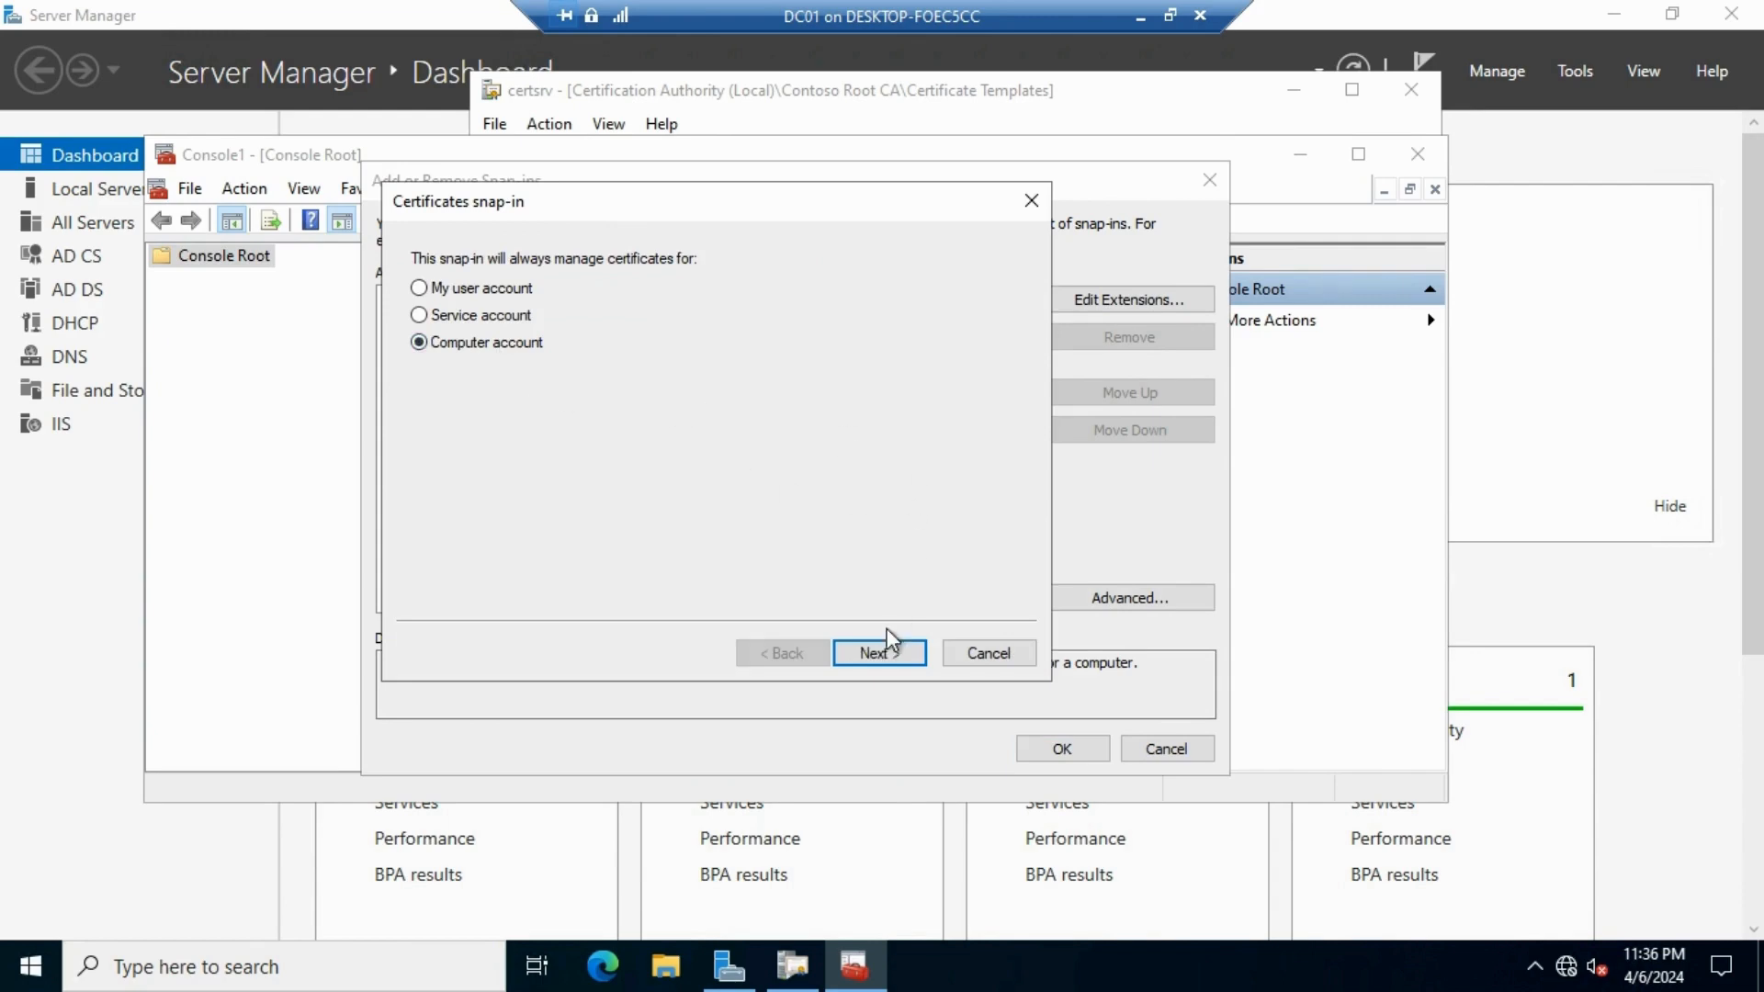
{"action": "left_click", "coordinate": [893, 645]}
{"action": "left_click", "coordinate": [910, 649]}
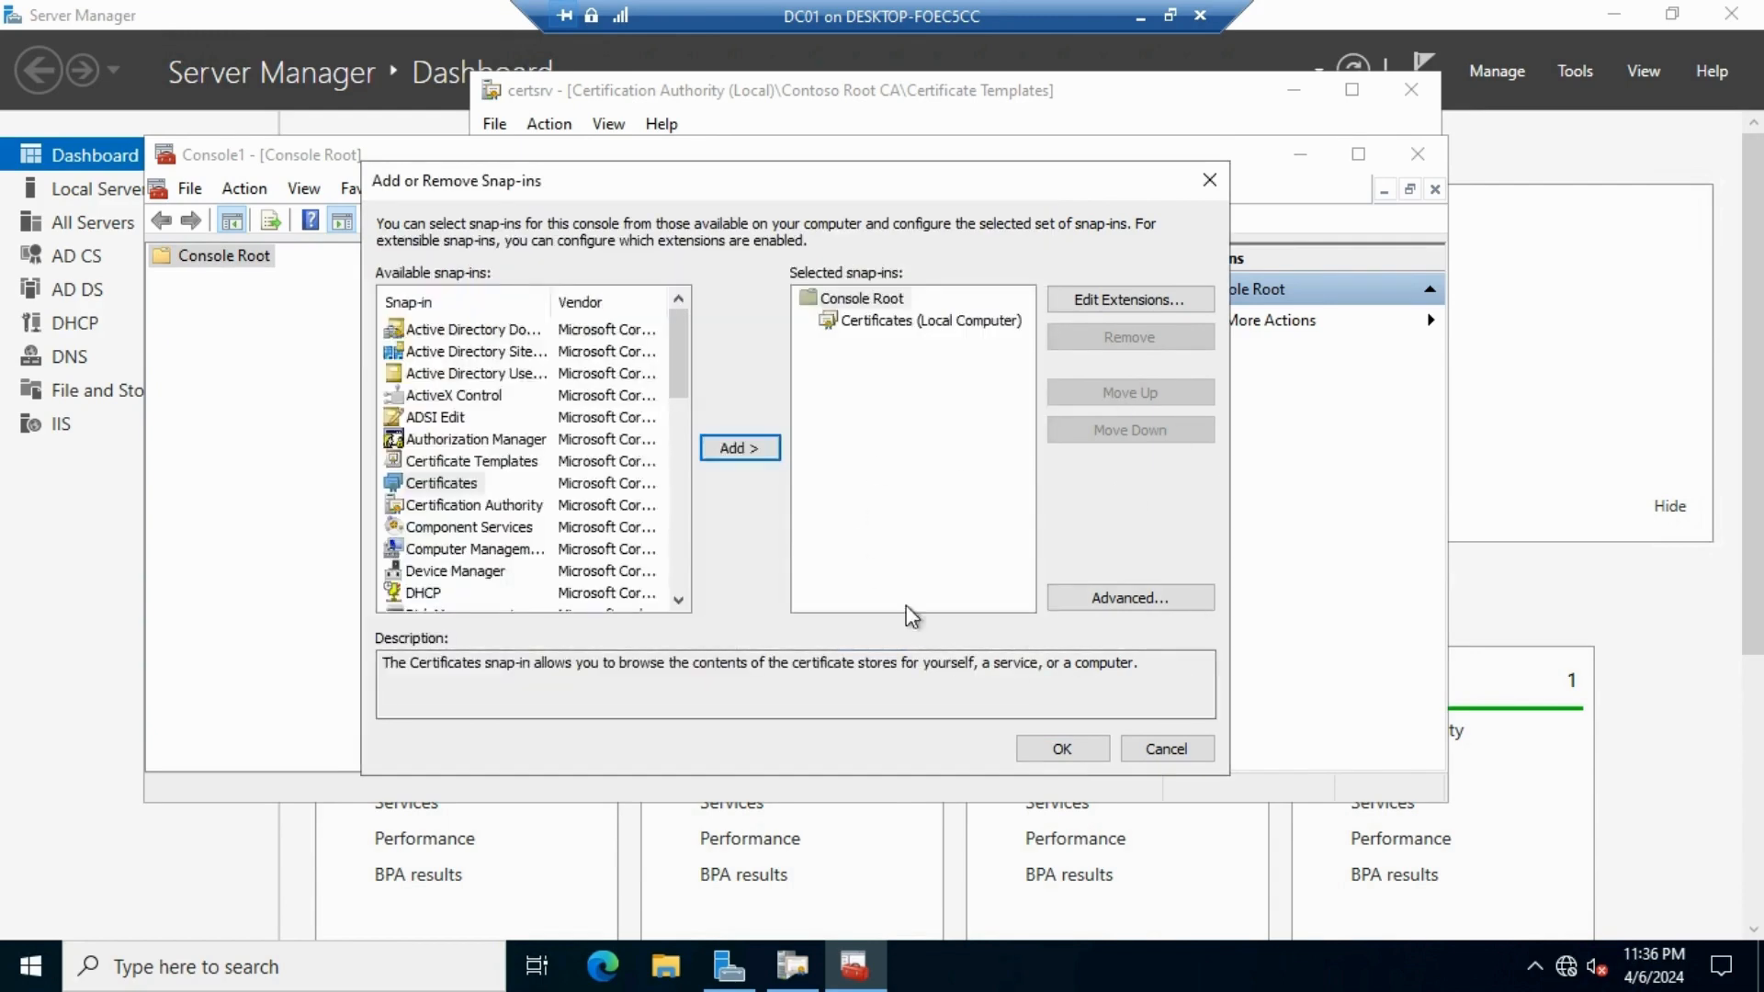
{"action": "left_click", "coordinate": [1025, 749]}
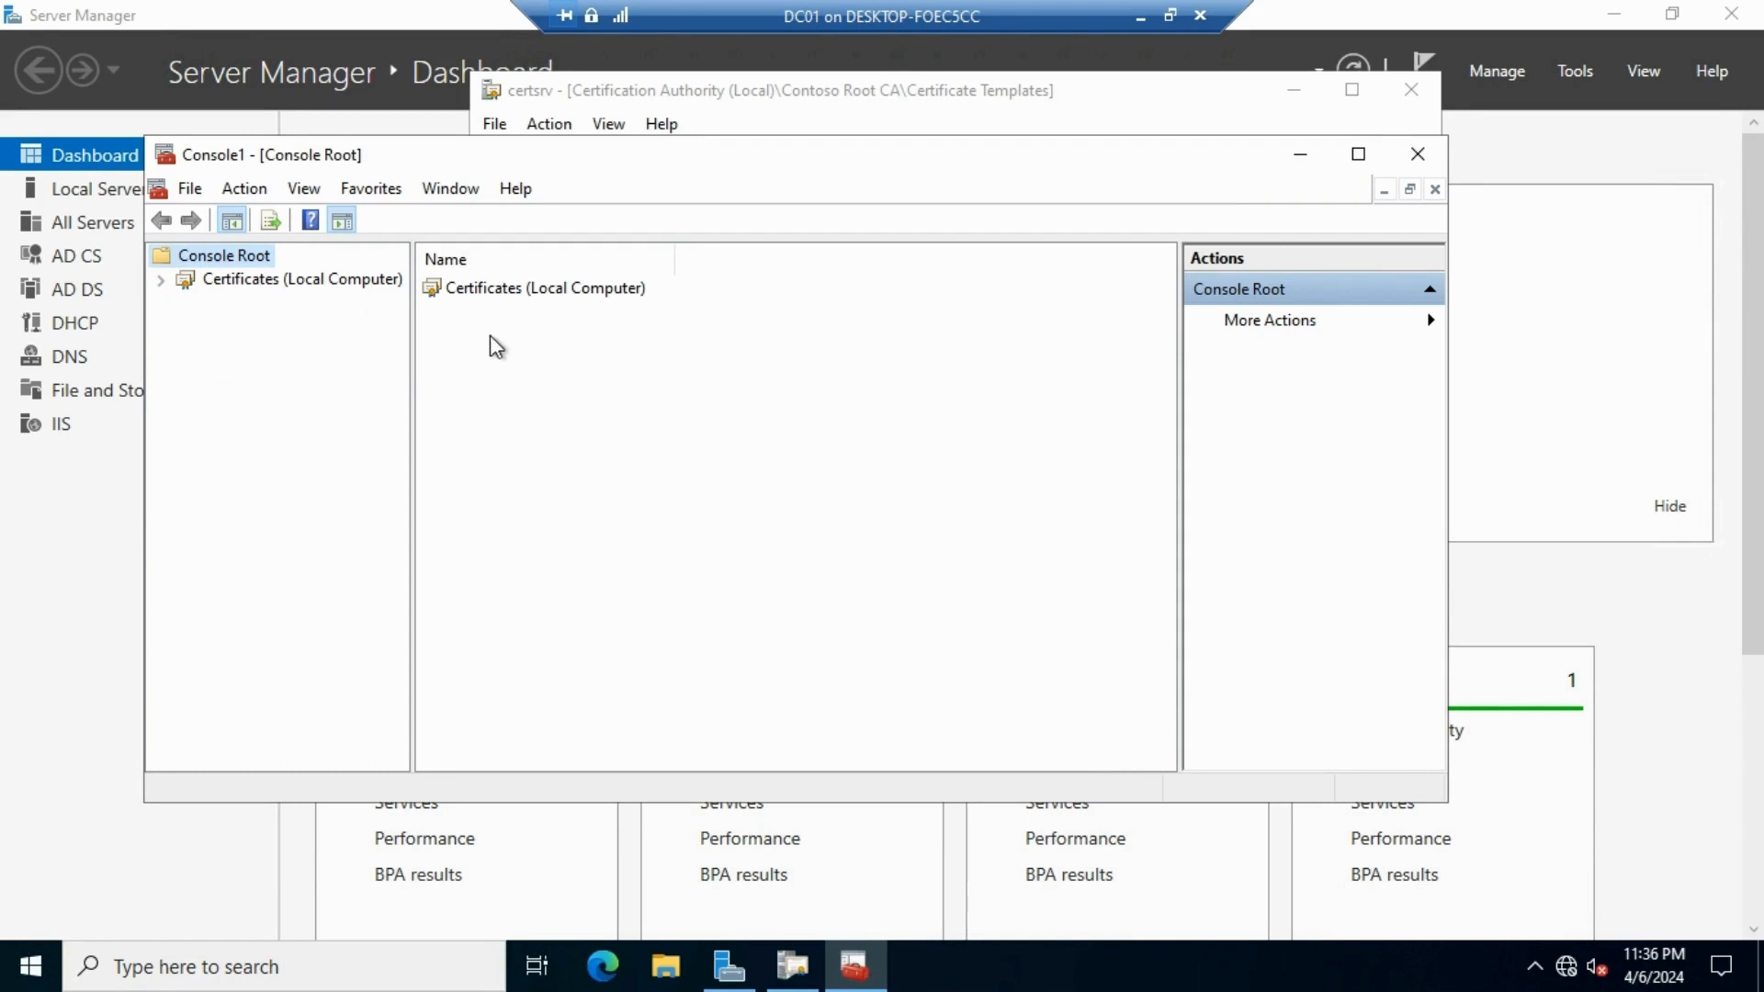
Expand the local computer's Personal store to show its certificates
{"action": "left_click", "coordinate": [160, 281]}
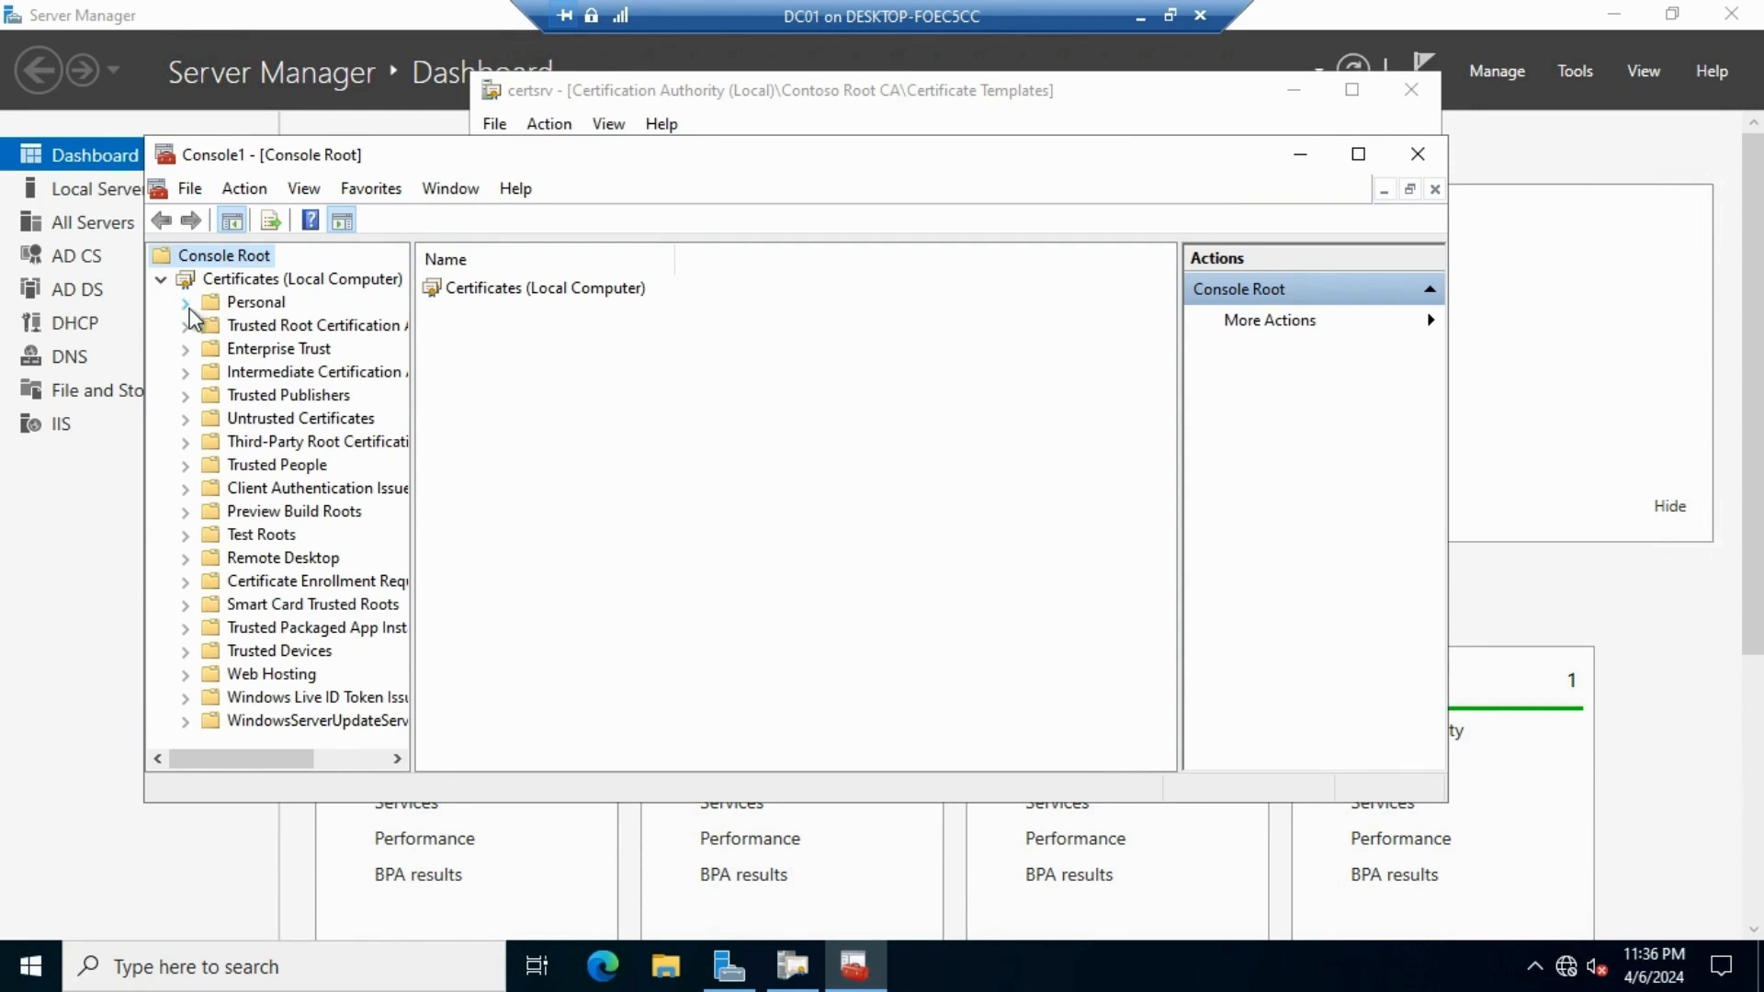
{"action": "left_click", "coordinate": [186, 305]}
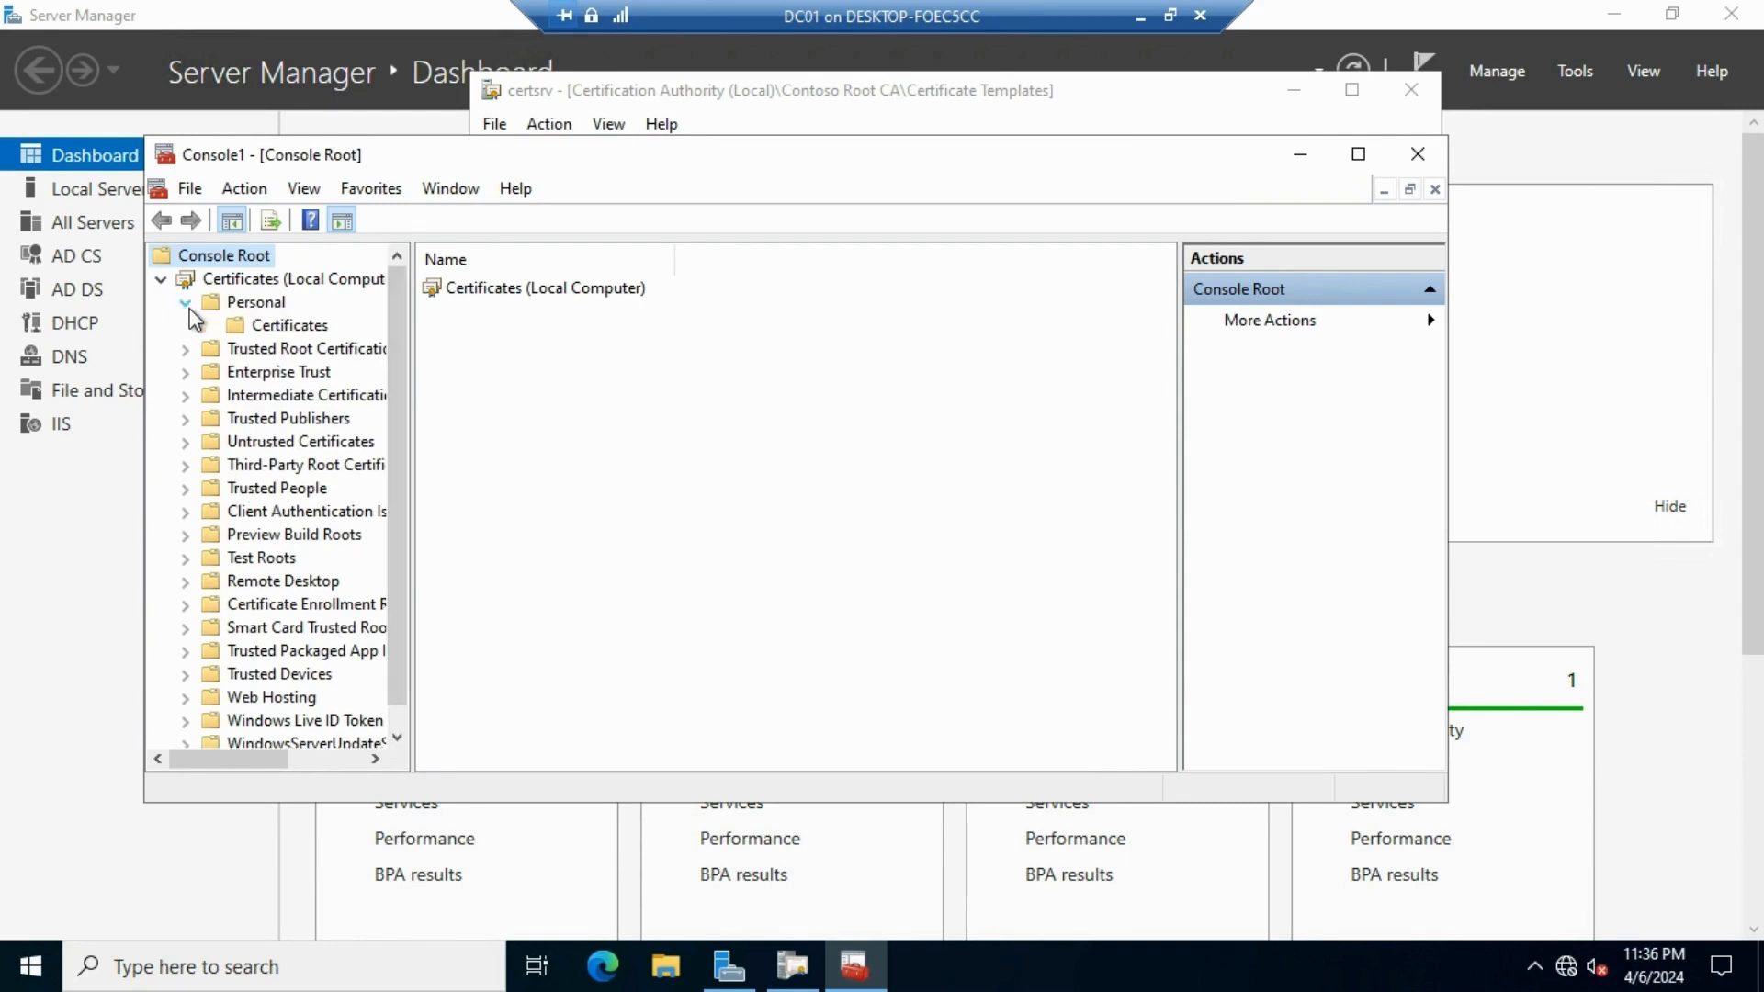
{"action": "left_click", "coordinate": [313, 328]}
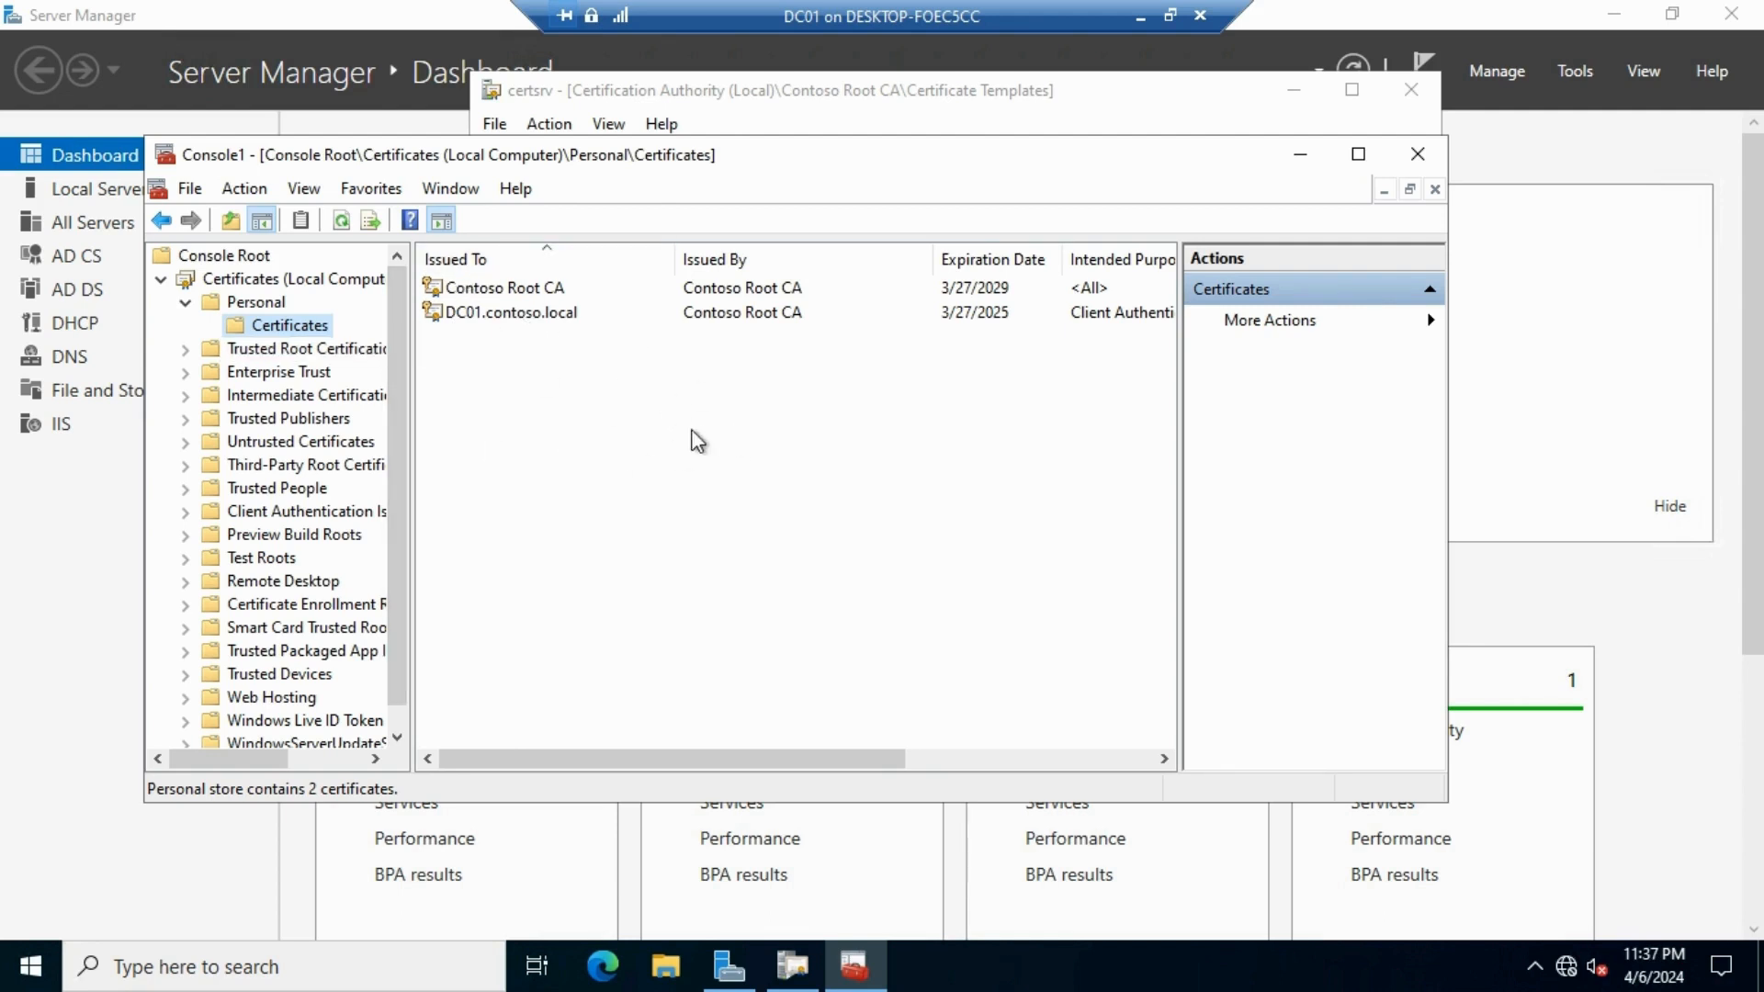
Request a new certificate via the Active Directory enrollment policy, ticking WebApp and opening its settings
{"action": "right_click", "coordinate": [647, 396]}
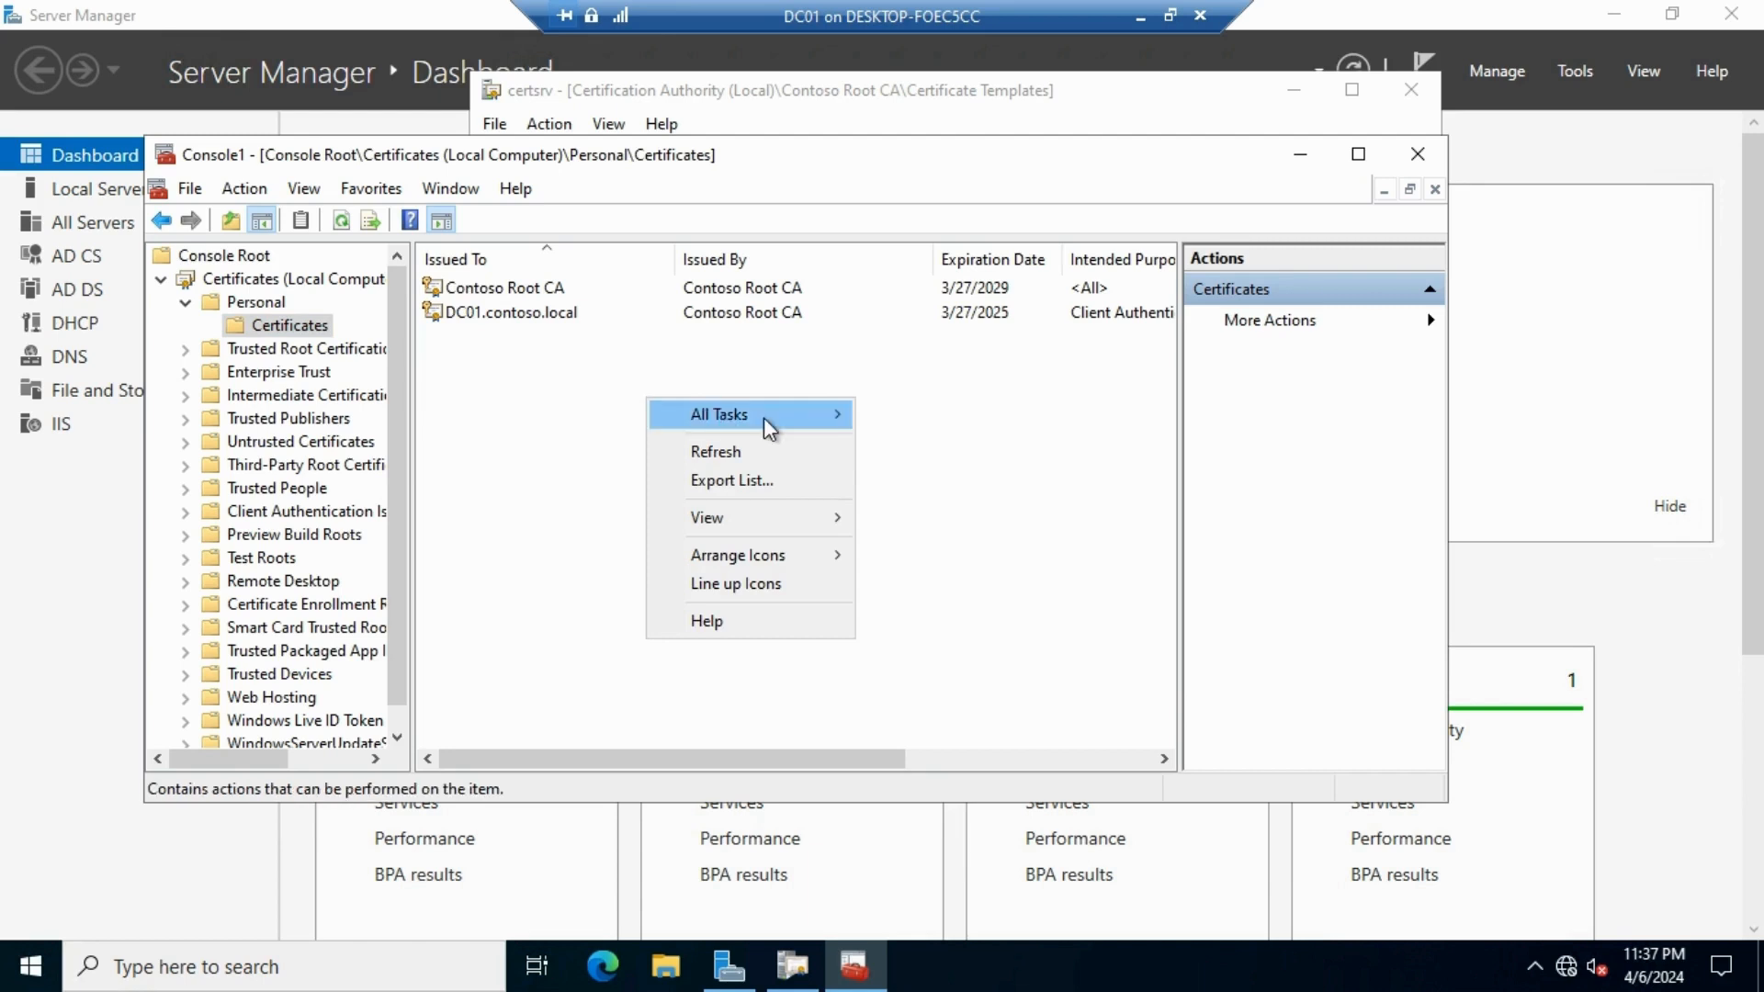
{"action": "mouse_move", "coordinate": [764, 417]}
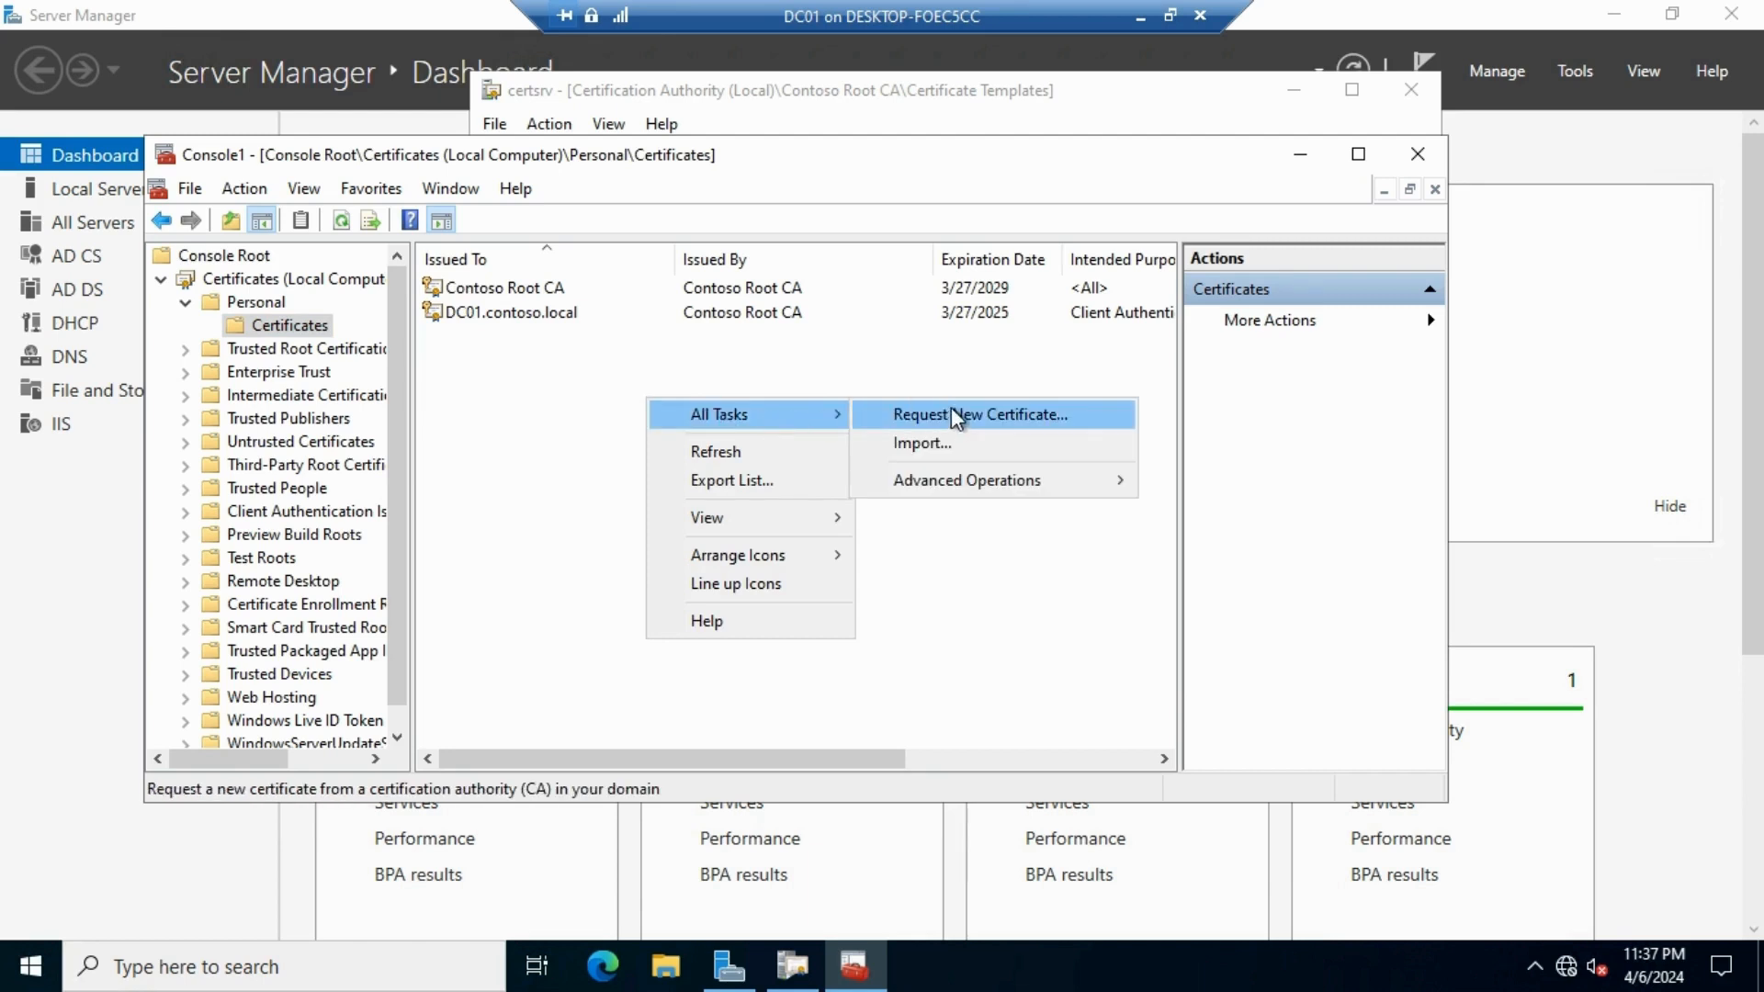
{"action": "left_click", "coordinate": [1073, 415]}
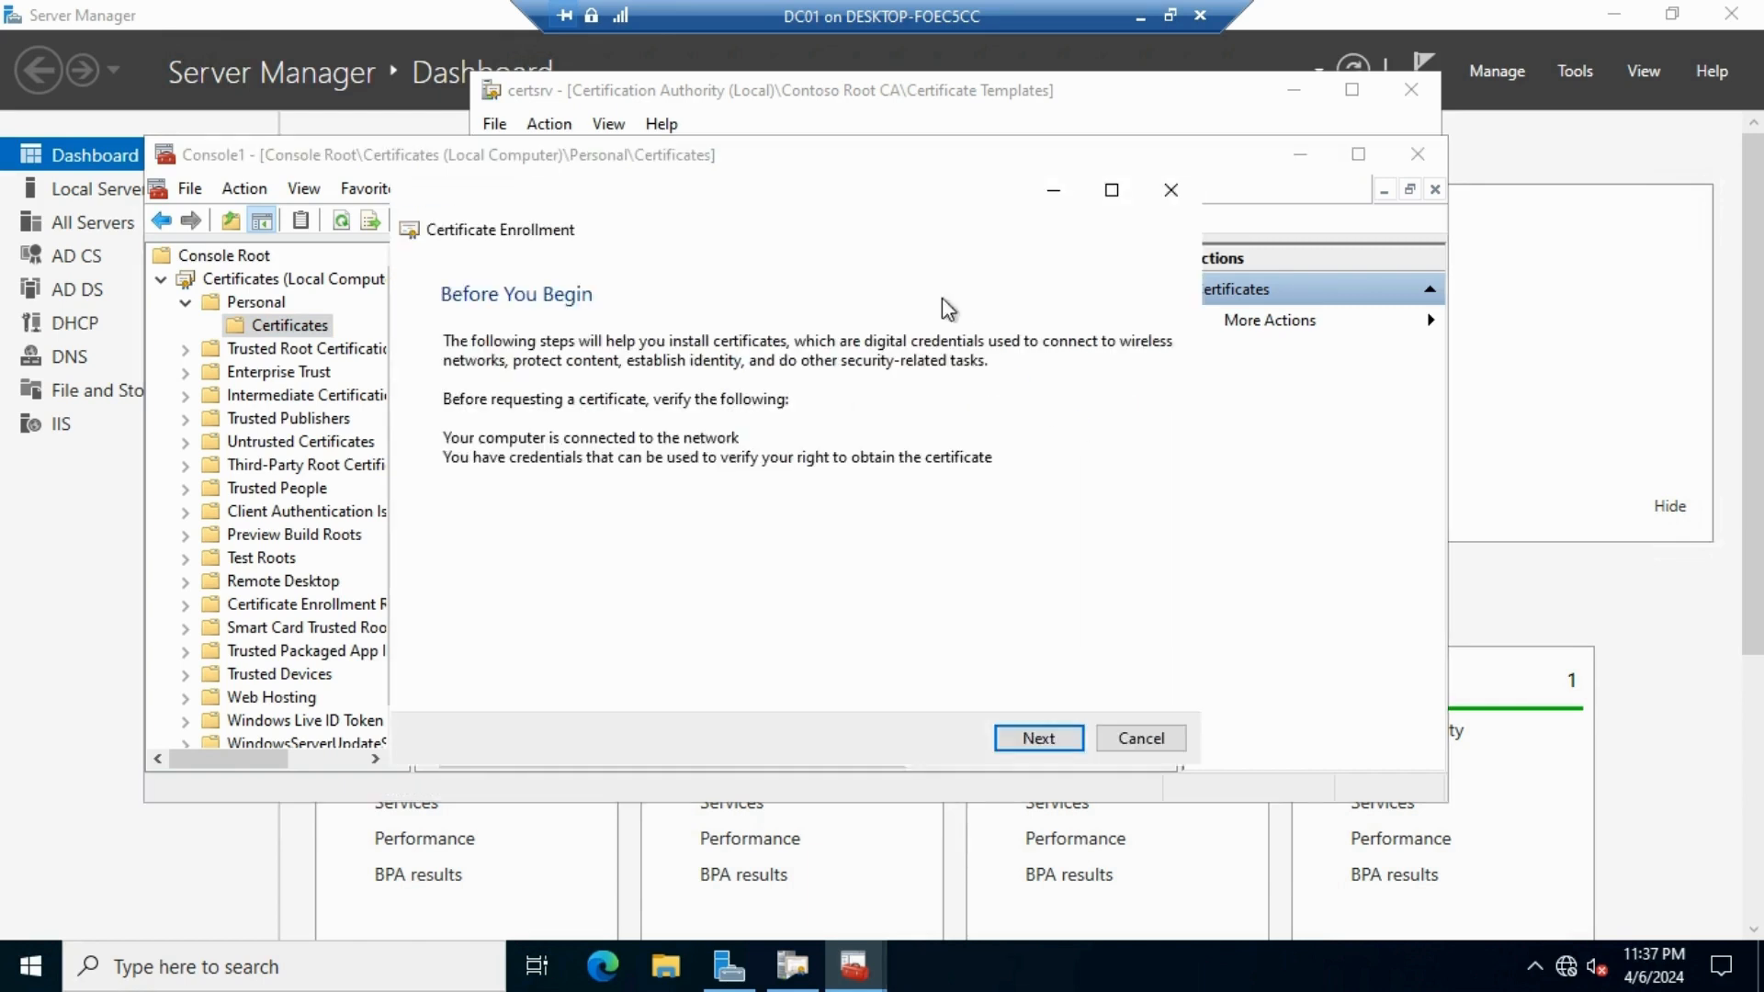
{"action": "left_click", "coordinate": [1053, 744]}
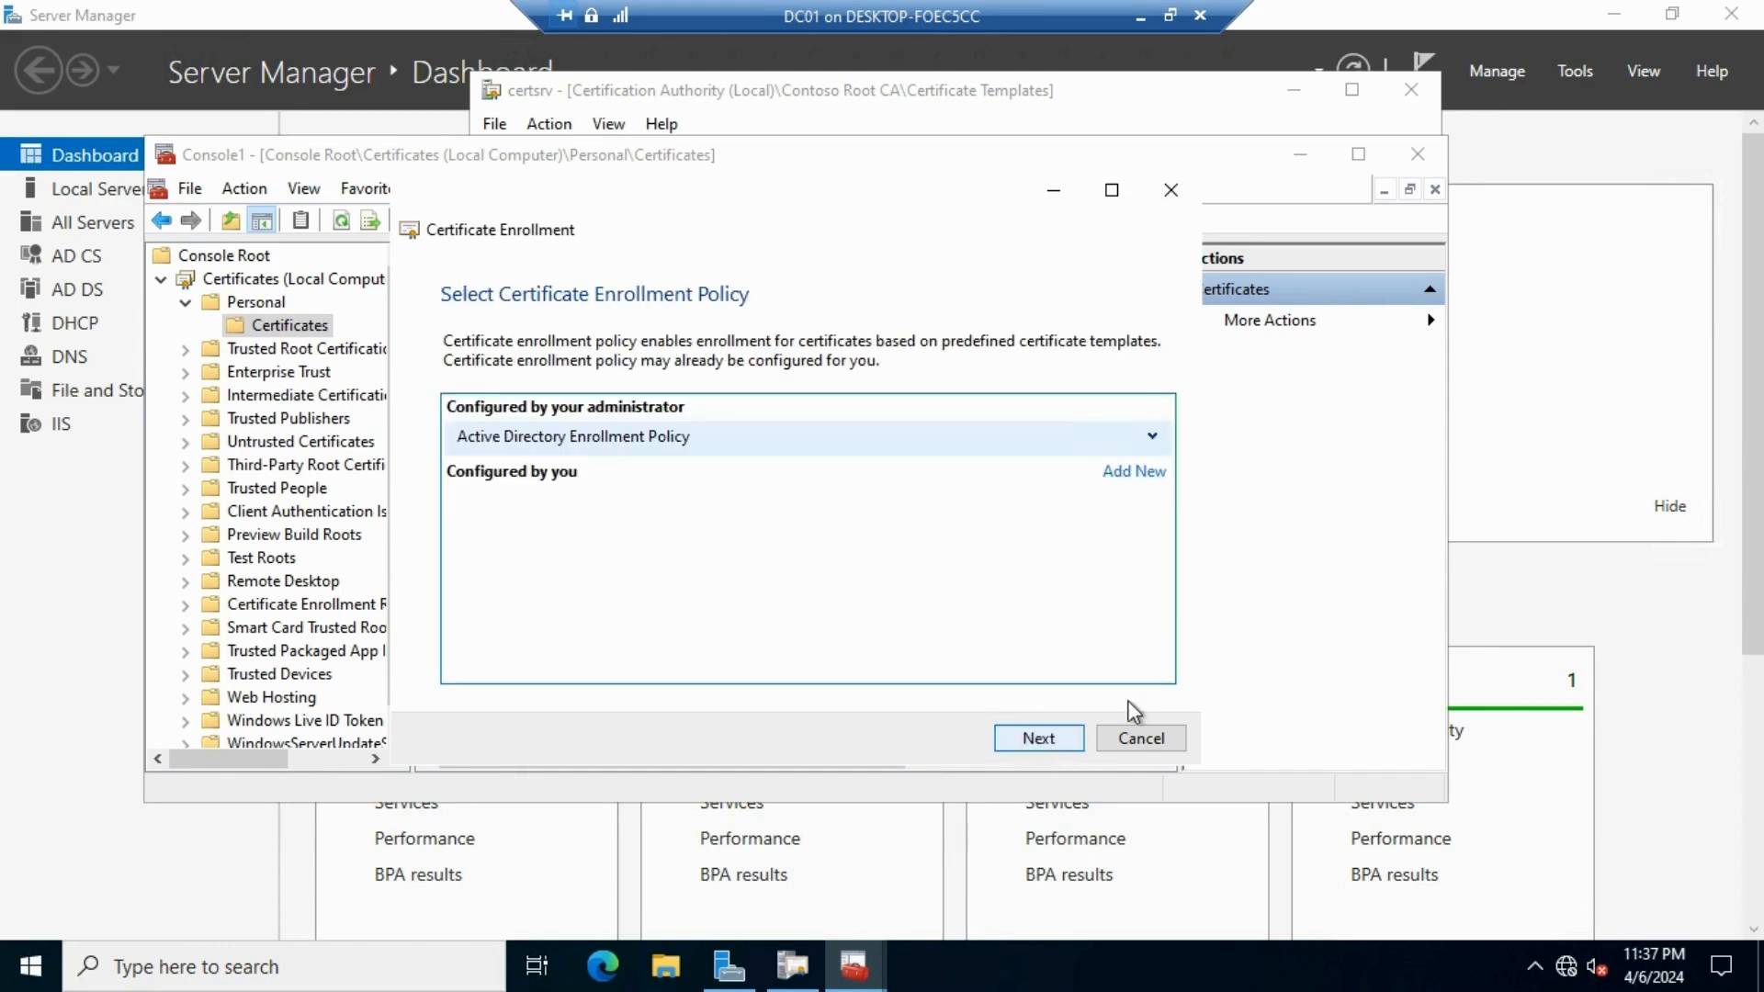
{"action": "left_click", "coordinate": [1021, 746]}
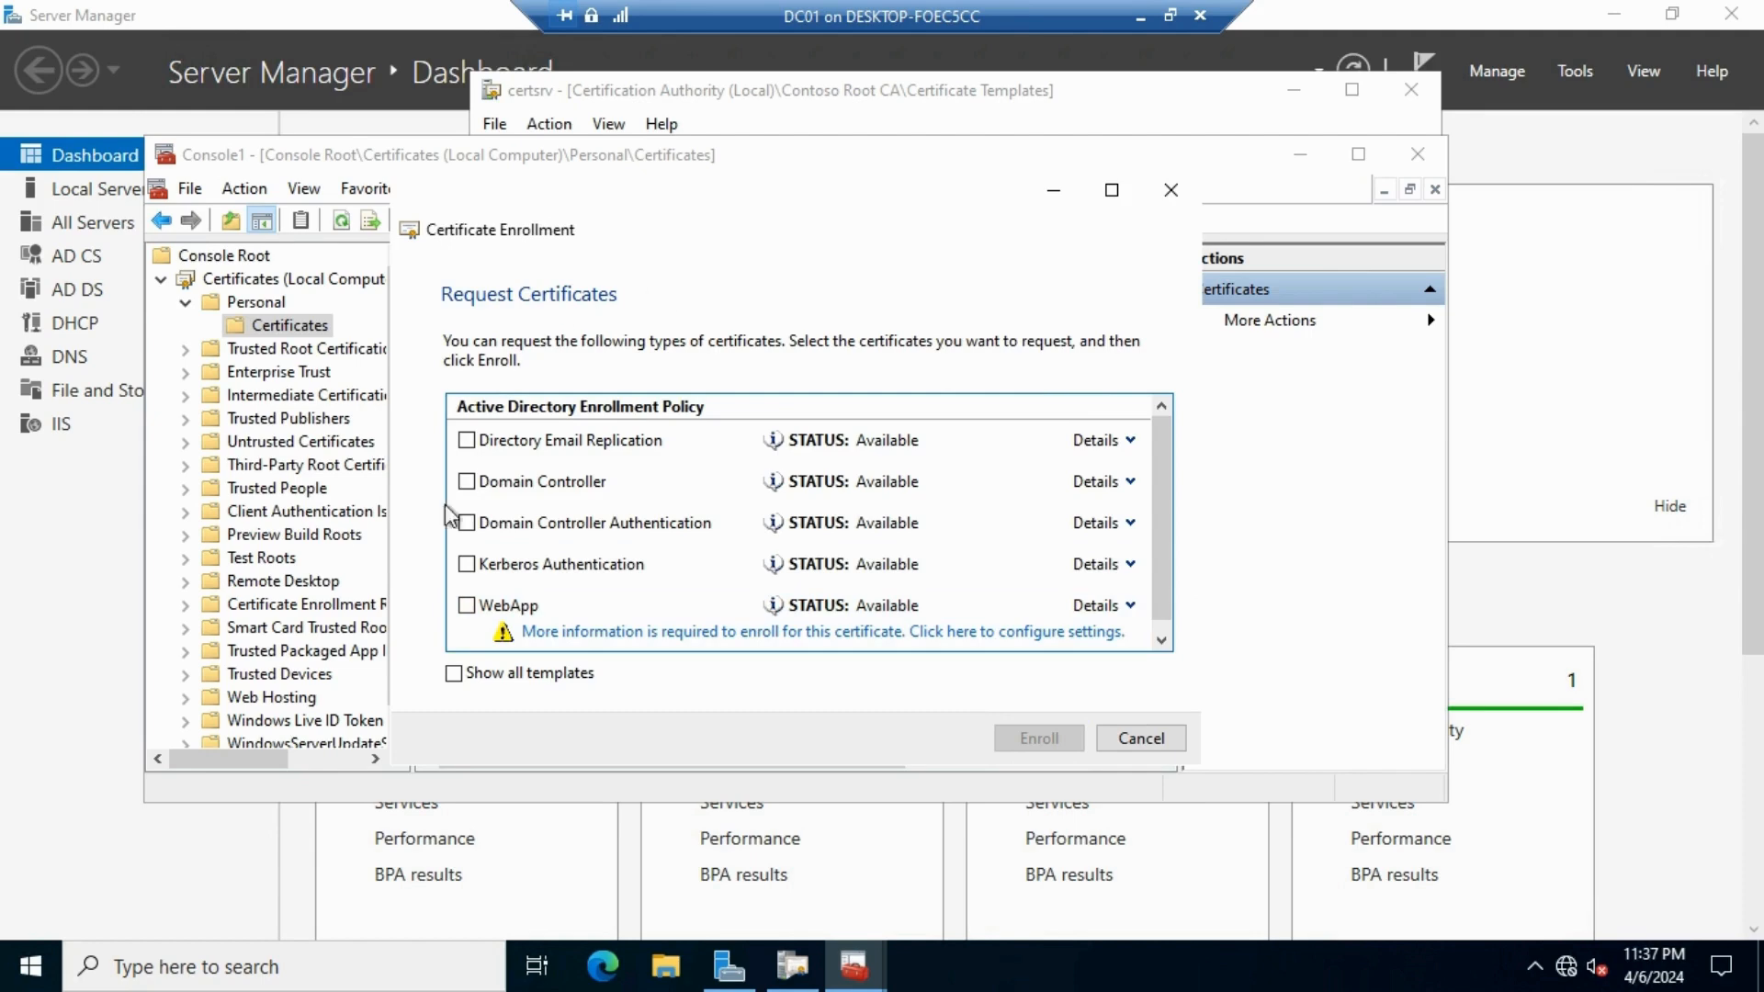
{"action": "left_click", "coordinate": [466, 607]}
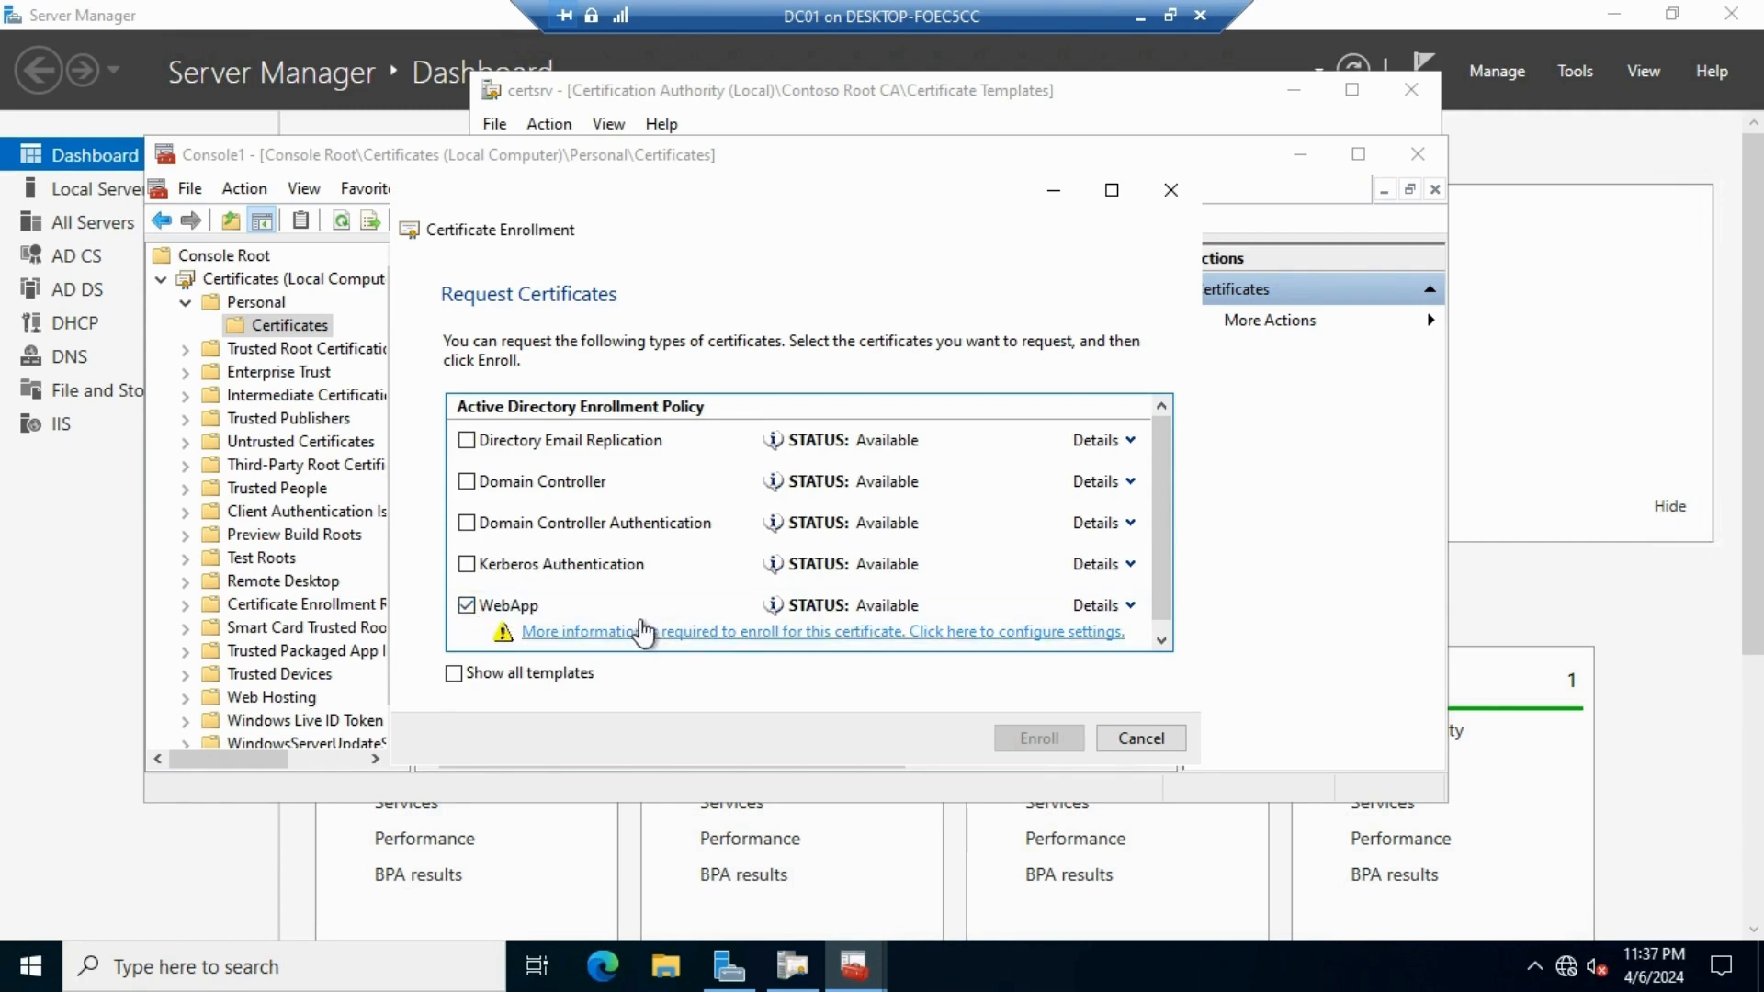
{"action": "left_click", "coordinate": [990, 637]}
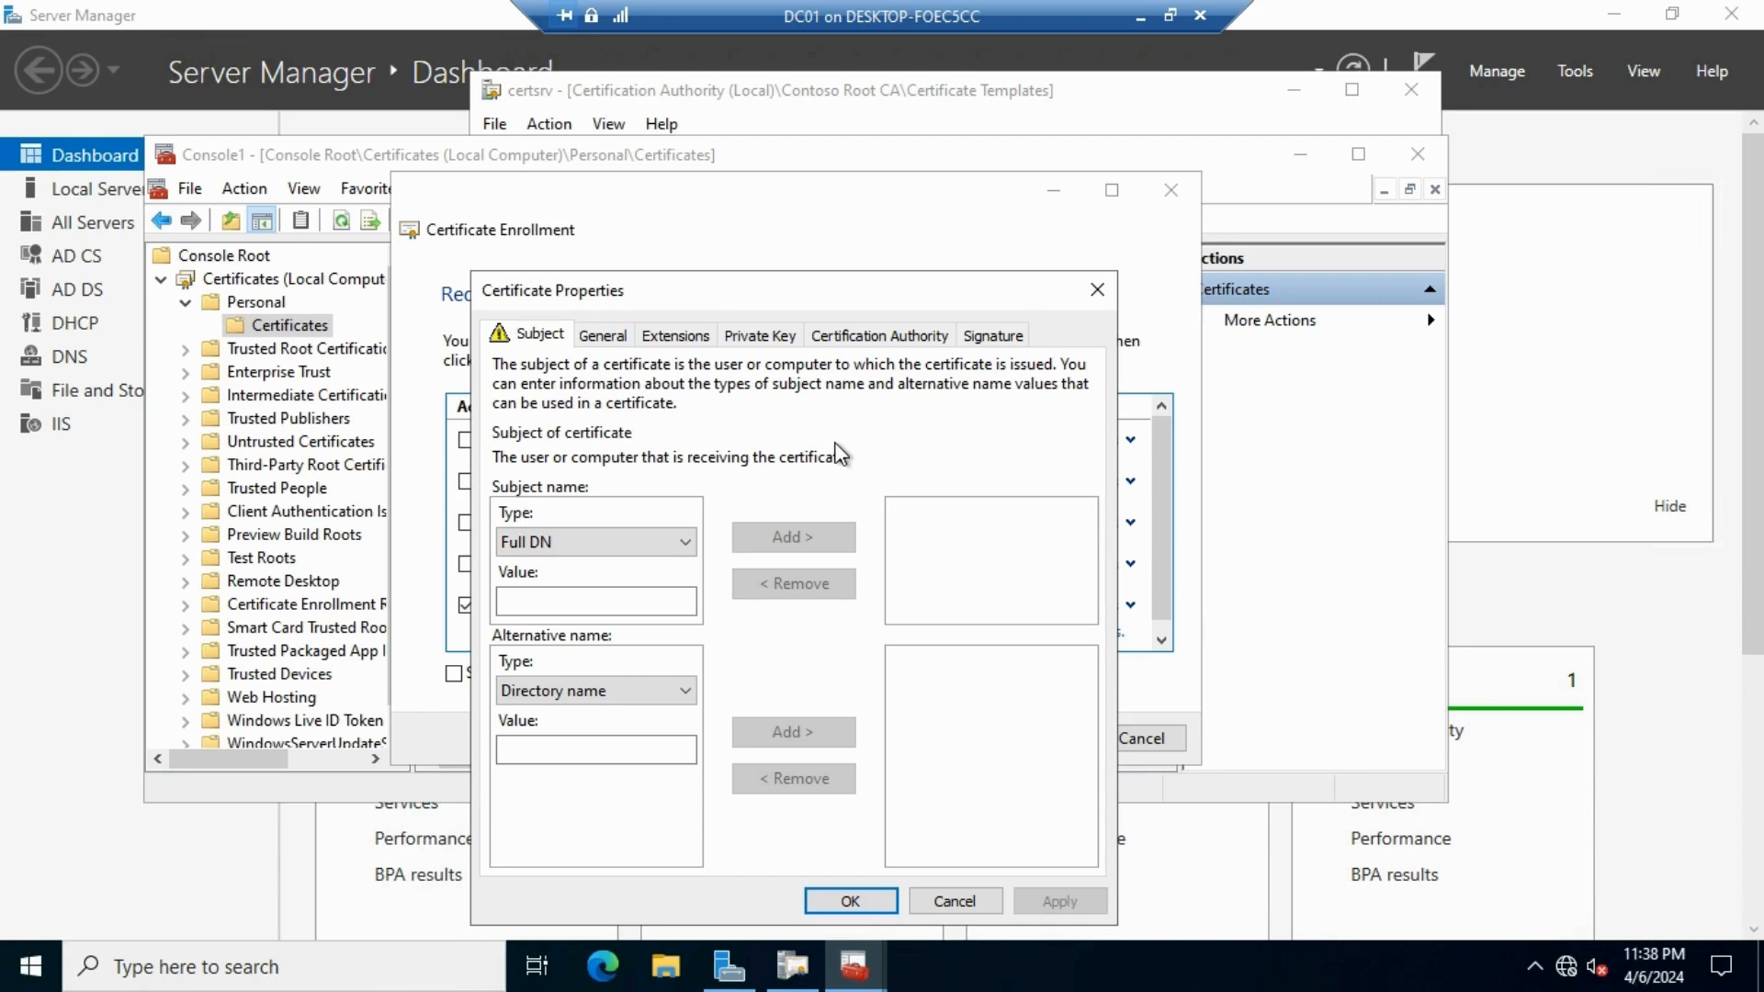
Add Common name webapp1.contoso.local as the certificate's subject
{"action": "left_click", "coordinate": [682, 548]}
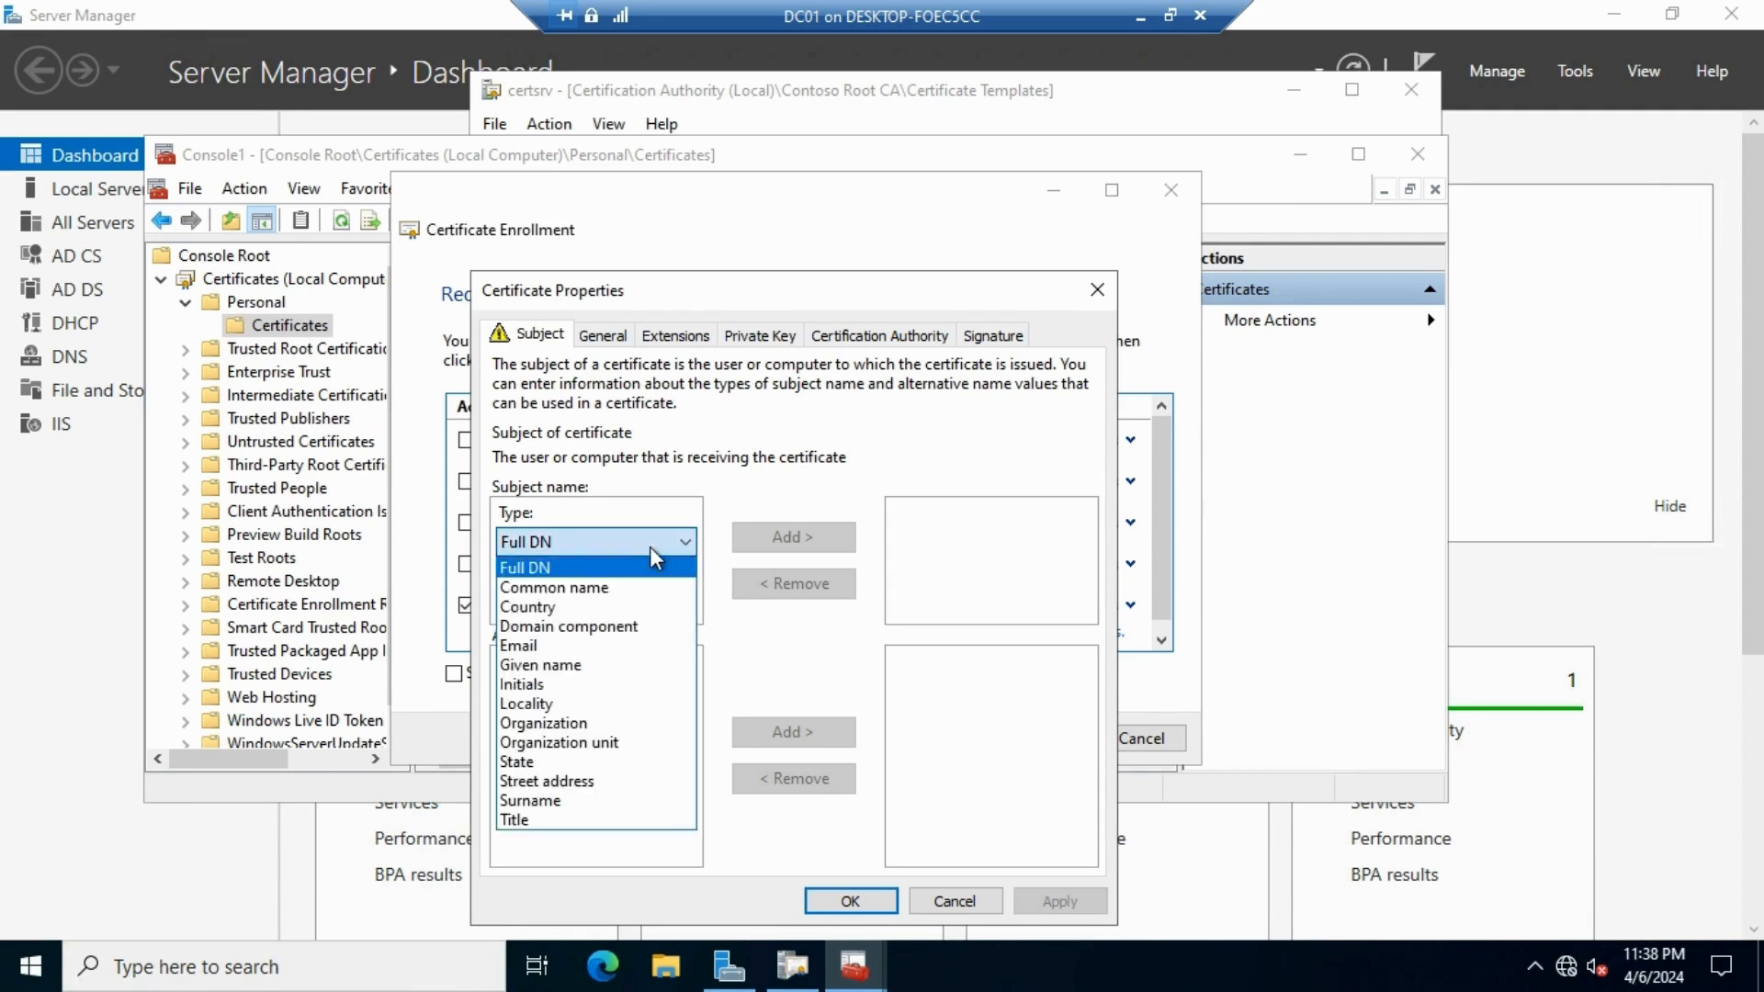
{"action": "left_click", "coordinate": [547, 588]}
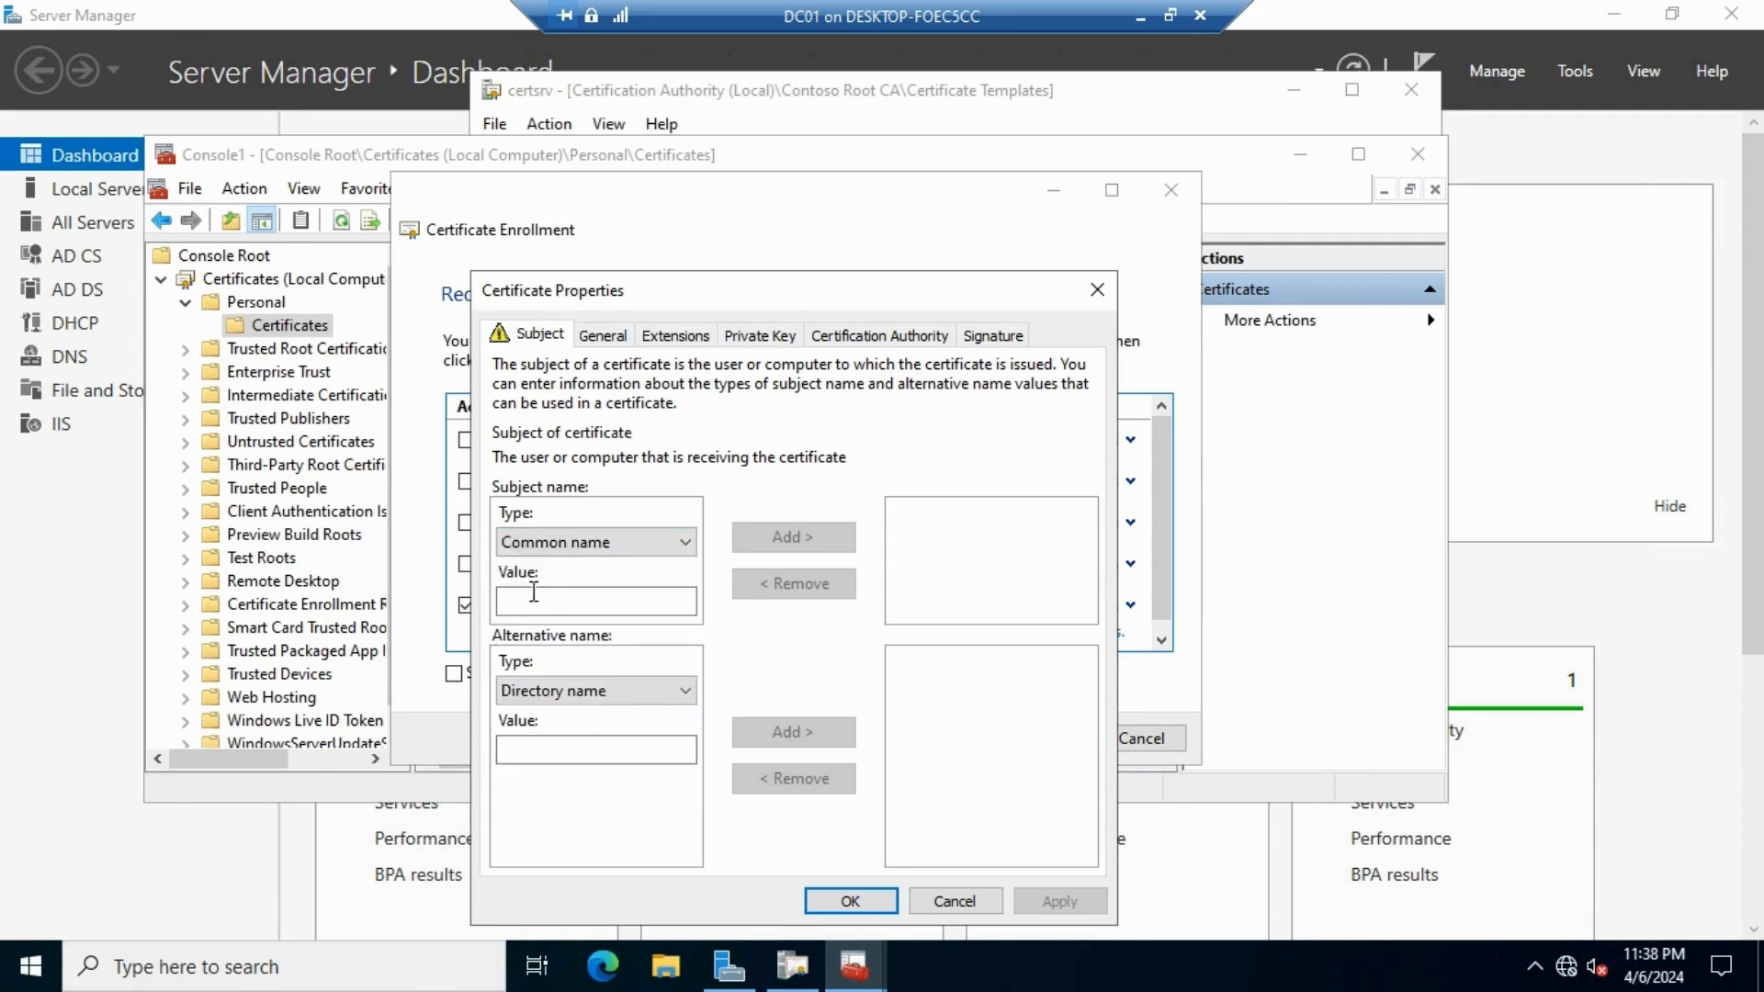
{"action": "left_click", "coordinate": [533, 601]}
{"action": "type", "text": "webapp1"}
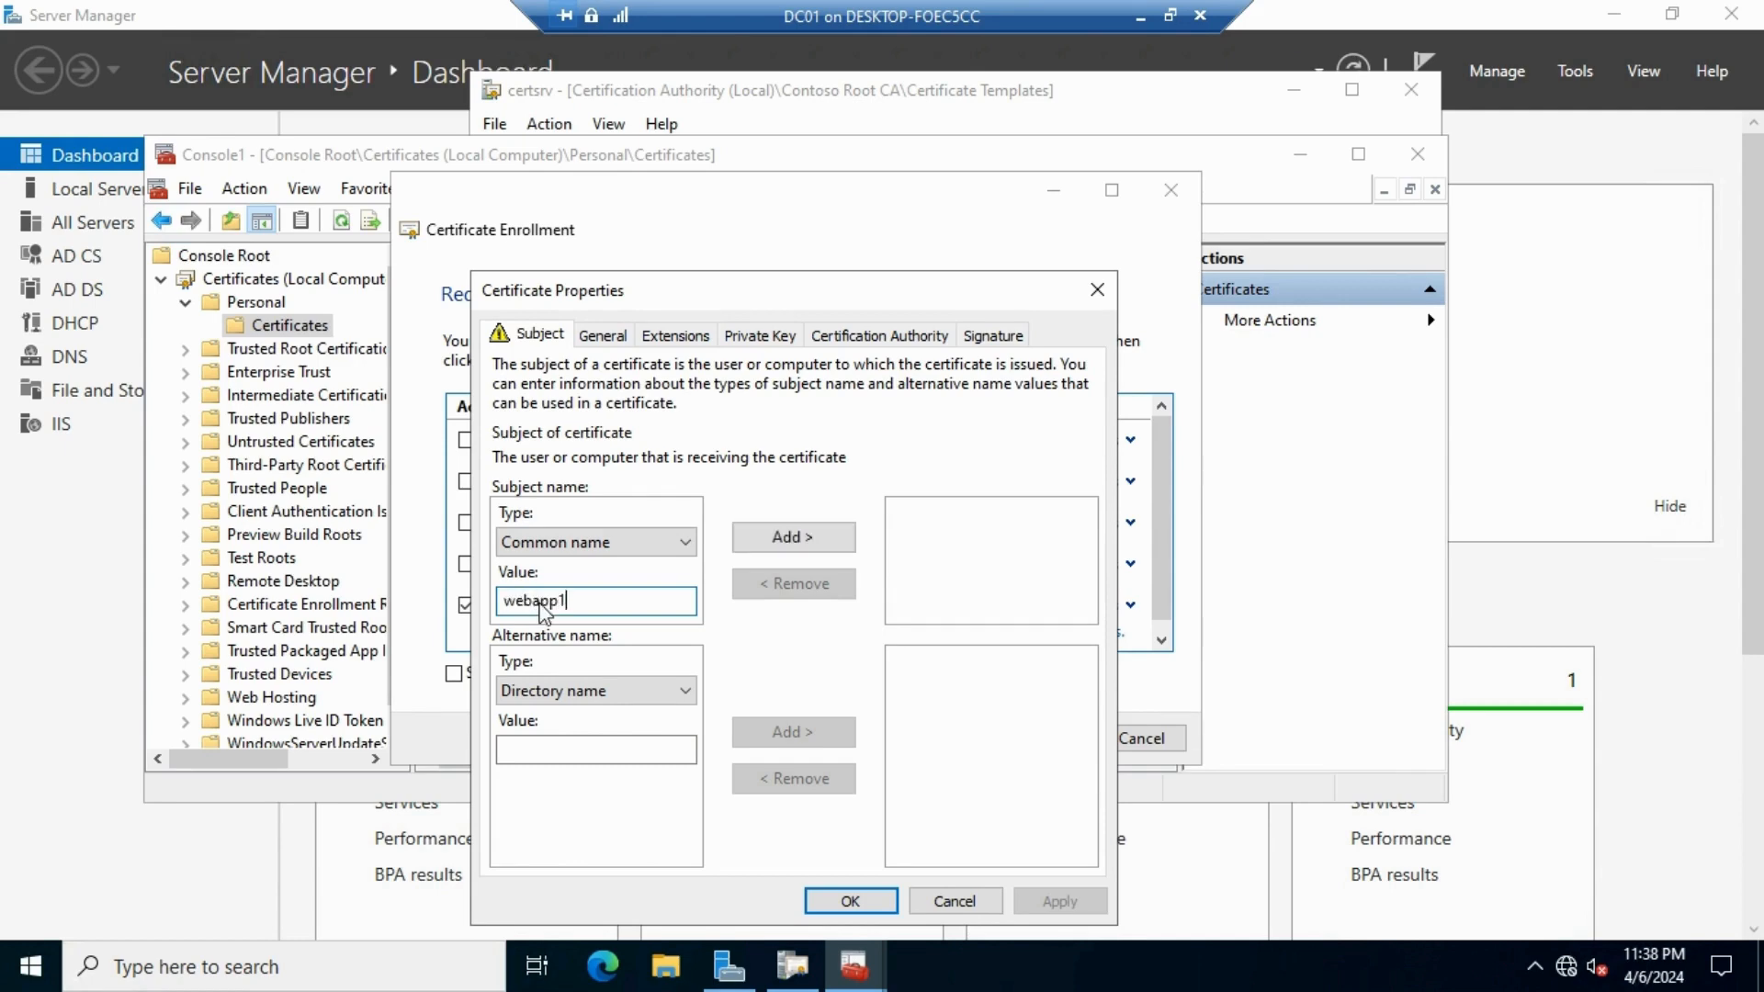
{"action": "type", "text": ".contoso.local"}
{"action": "left_click_drag", "start_coordinate": [681, 603], "coordinate": [488, 602]}
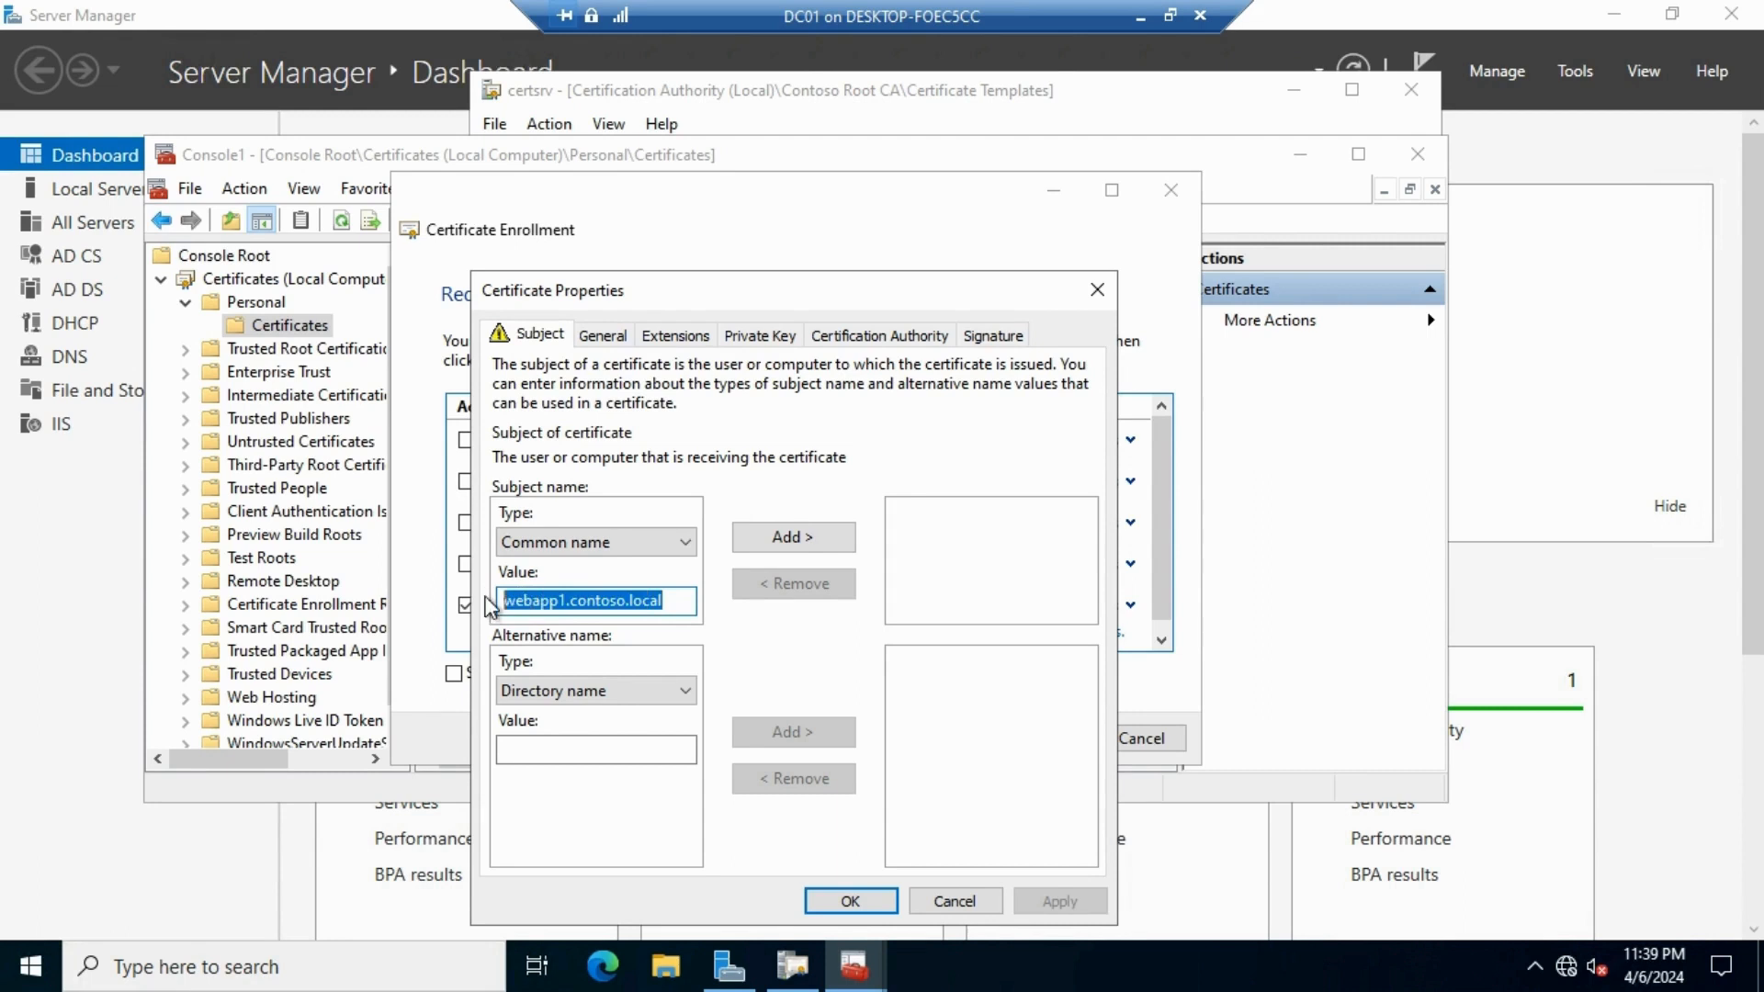
{"action": "left_click", "coordinate": [818, 537]}
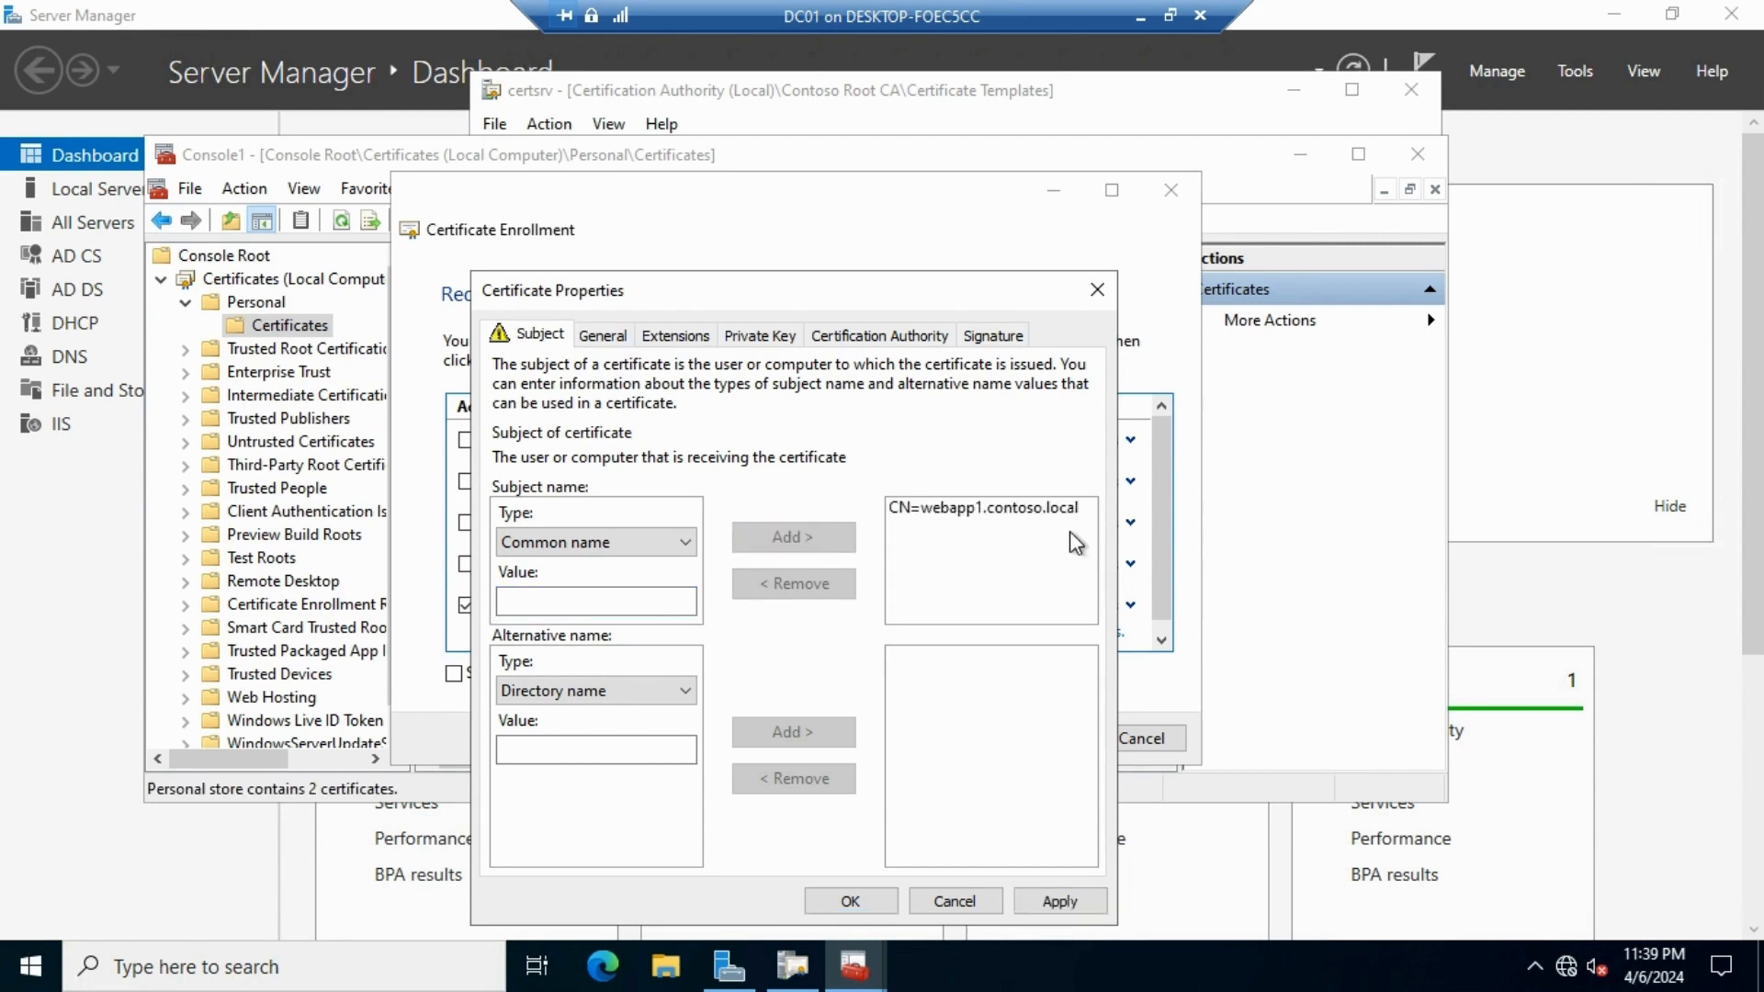
Add webapp1.contoso.local as a DNS alternative name
{"action": "left_click", "coordinate": [681, 691]}
{"action": "left_click", "coordinate": [528, 735]}
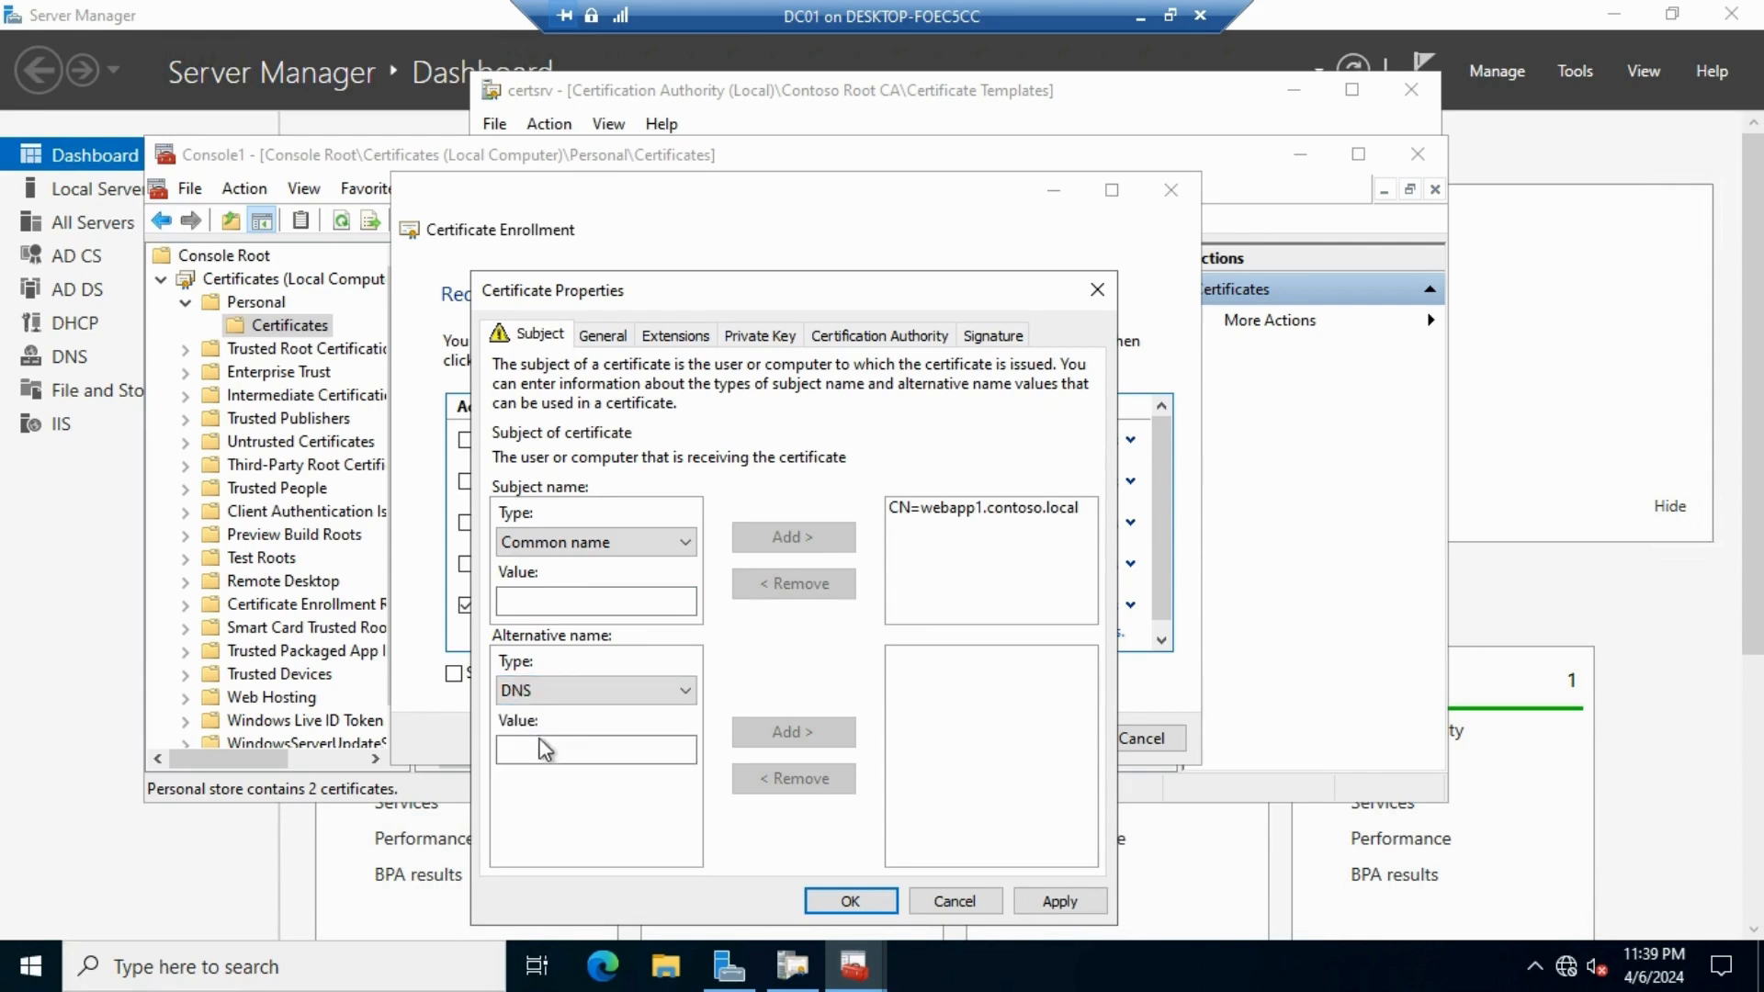
{"action": "left_click", "coordinate": [549, 752]}
{"action": "type", "text": "webapp1.contoso.local"}
{"action": "left_click", "coordinate": [805, 735]}
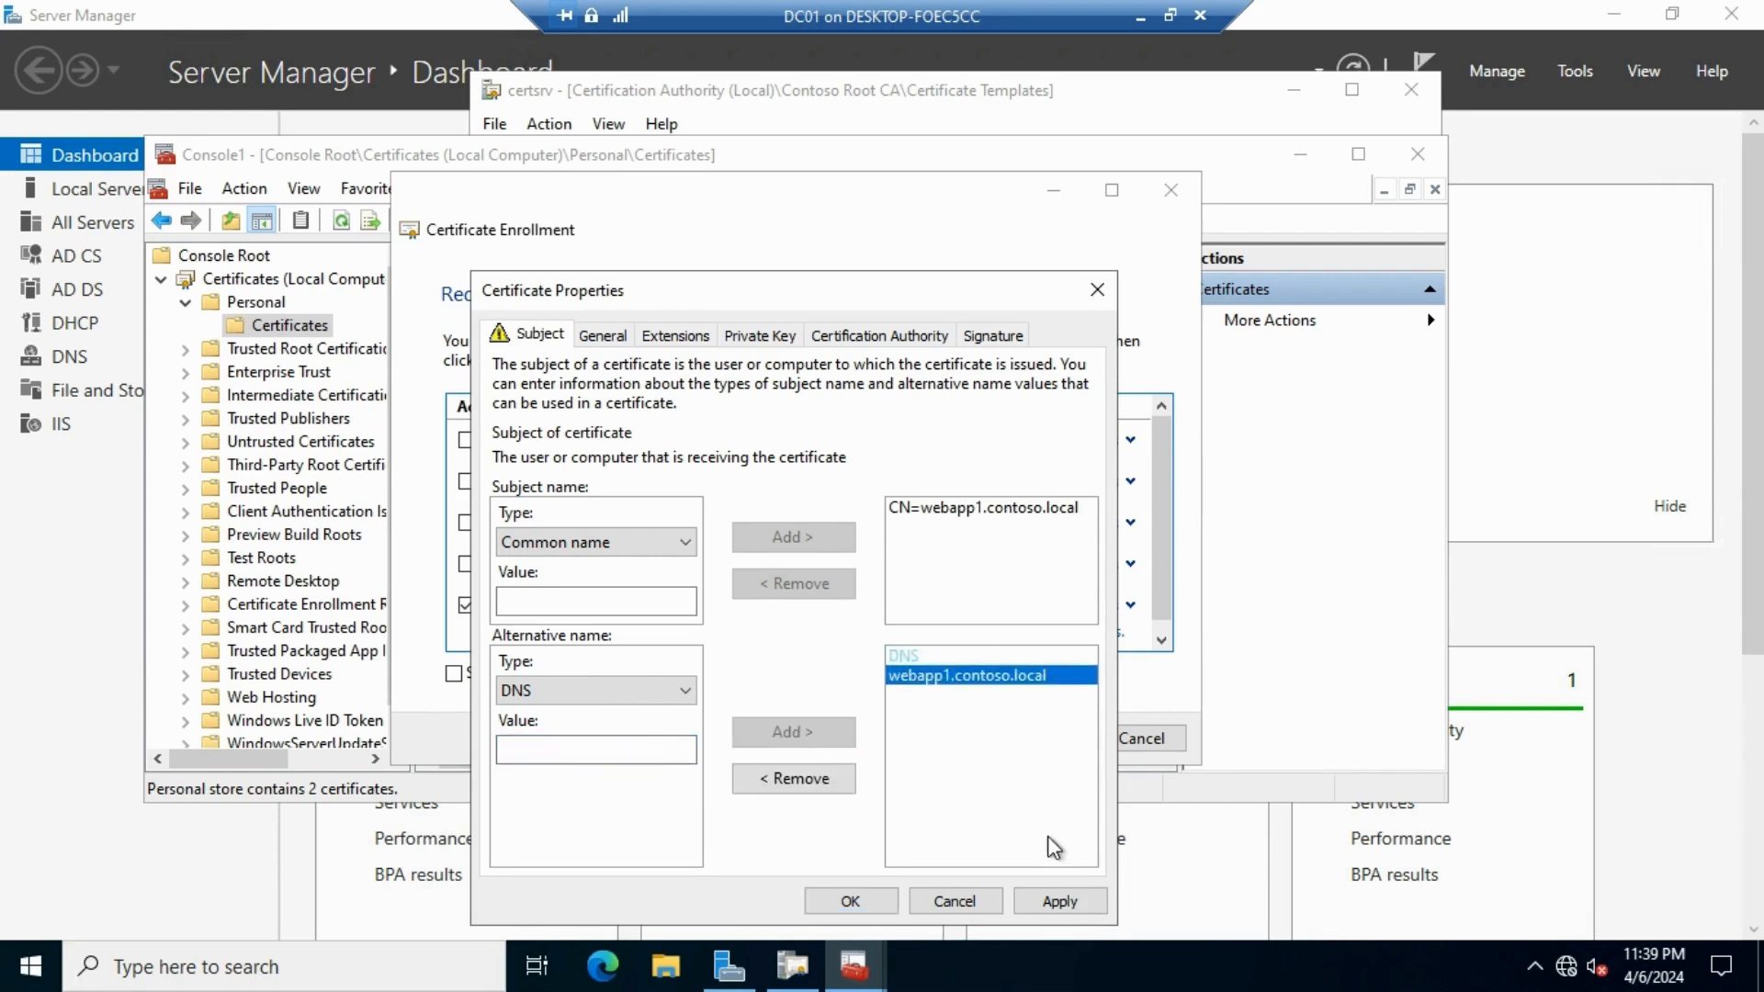
{"action": "left_click", "coordinate": [790, 340]}
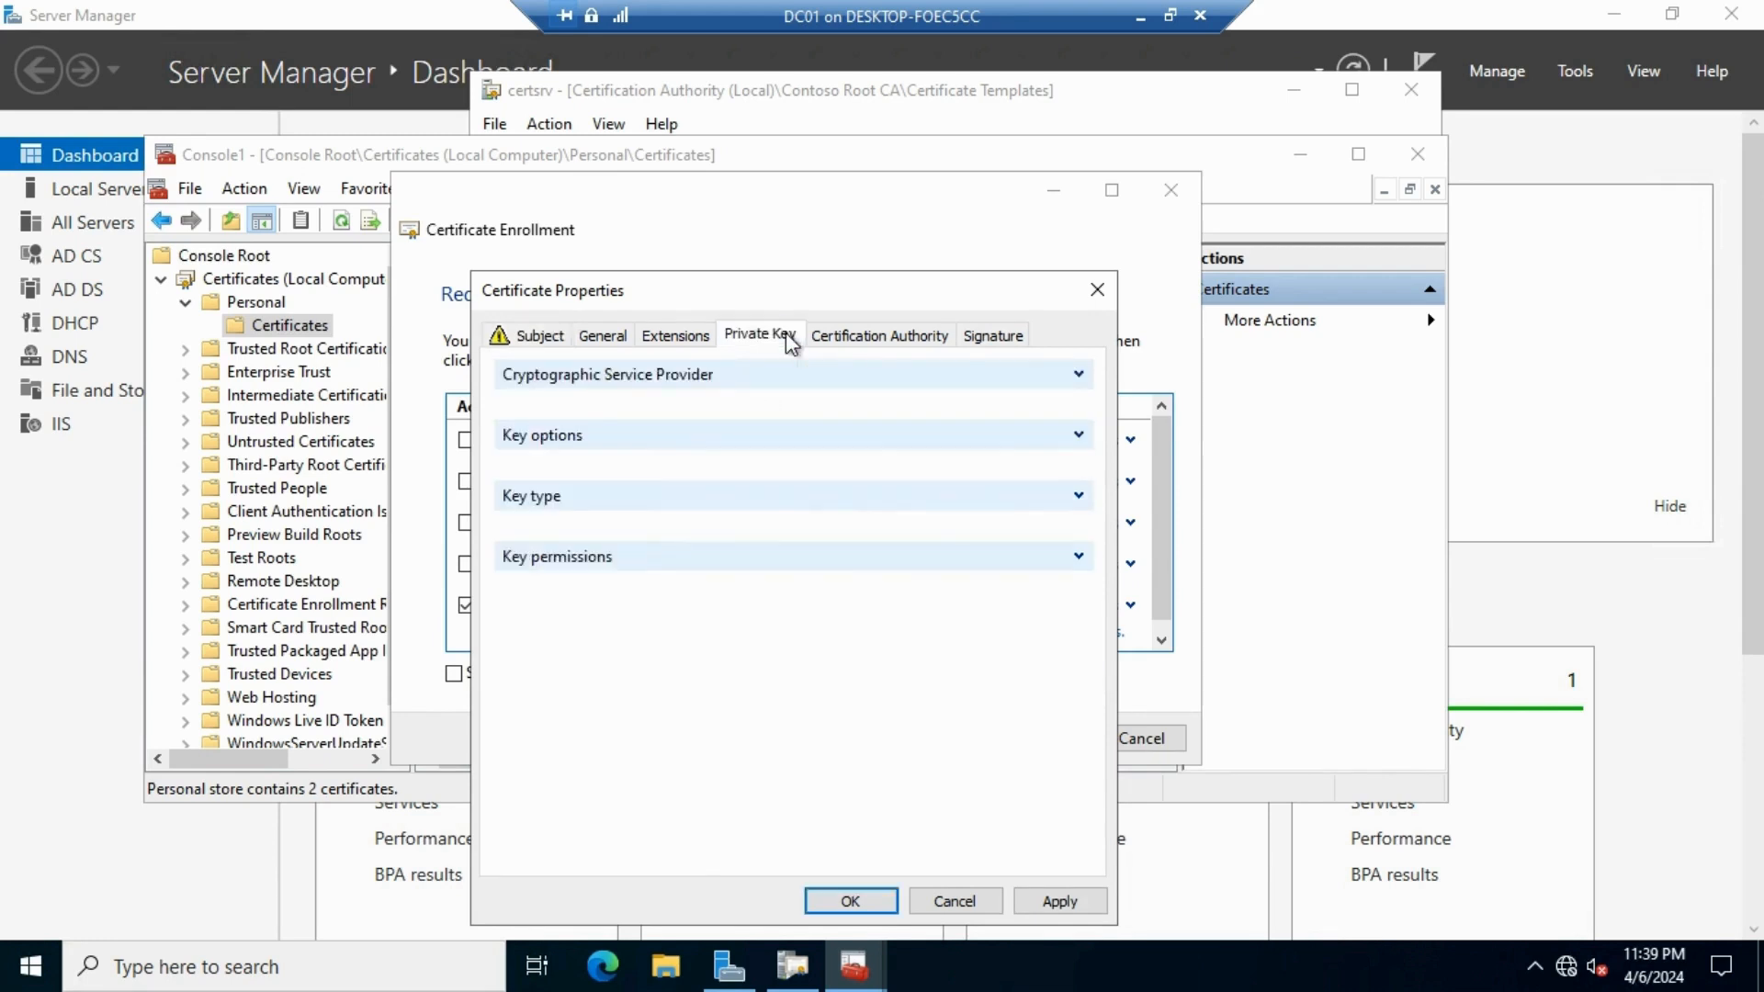
Make the private key exportable and enroll the webapp1.contoso.local certificate
{"action": "left_click", "coordinate": [1078, 436]}
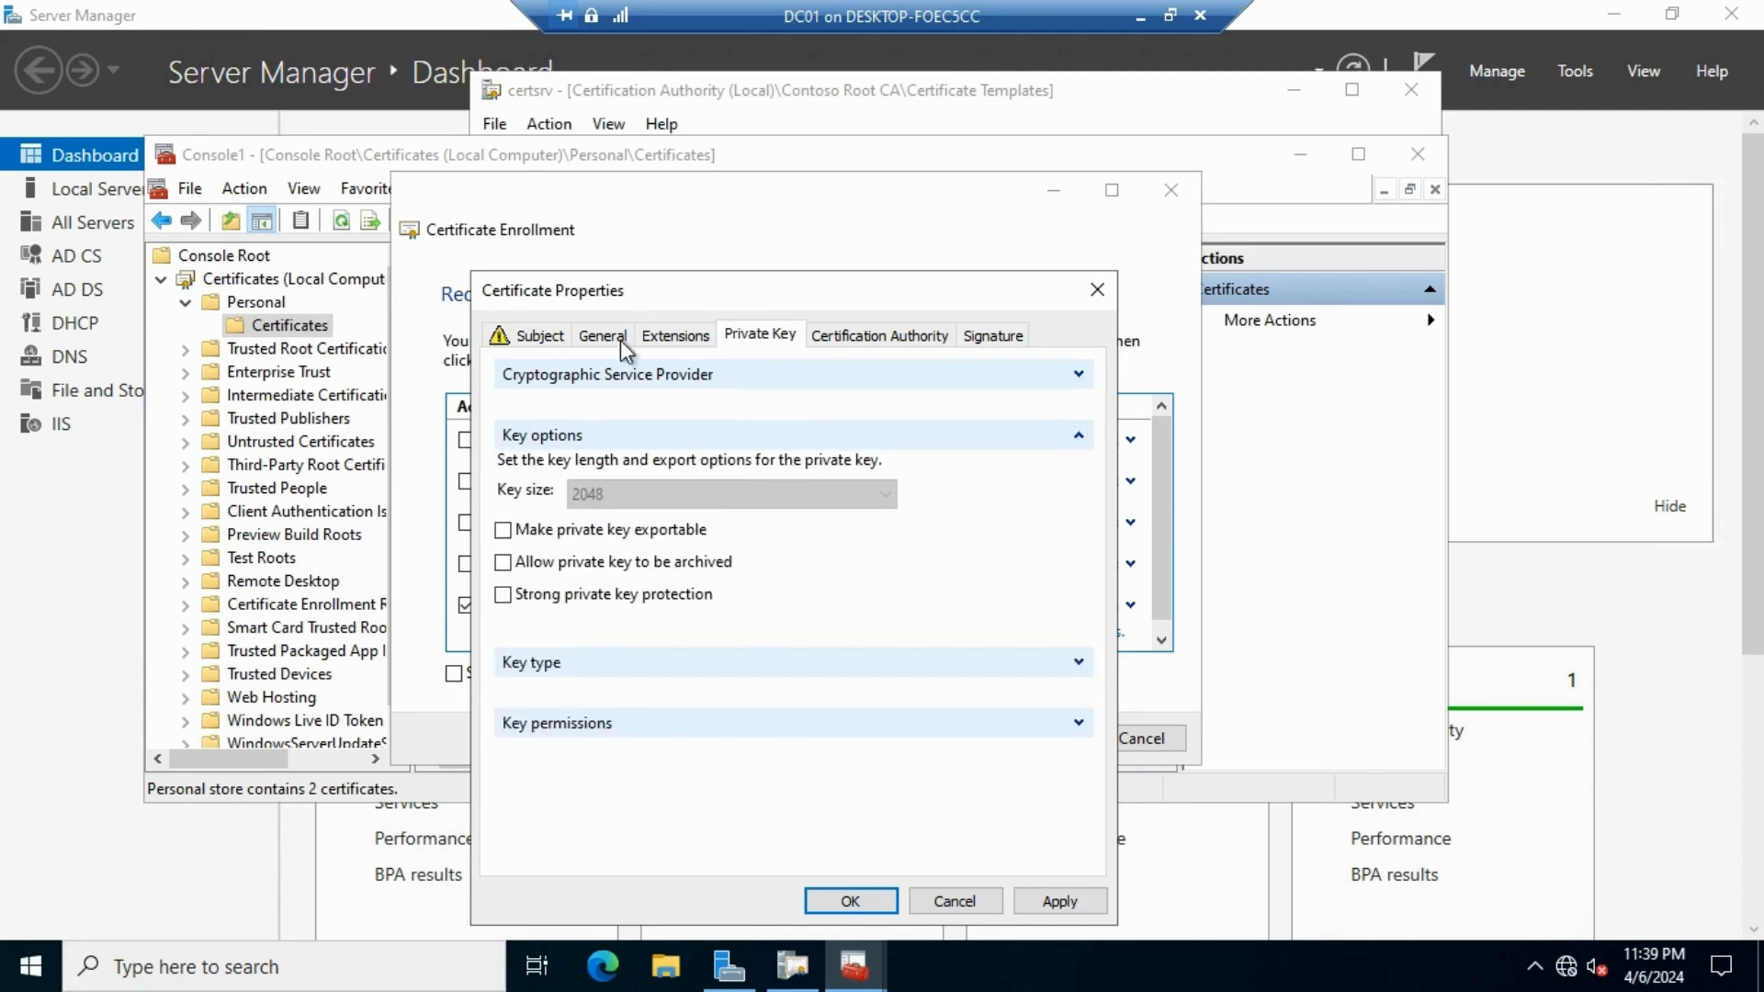
{"action": "left_click", "coordinate": [503, 533]}
{"action": "left_click", "coordinate": [1066, 904]}
{"action": "left_click", "coordinate": [858, 909]}
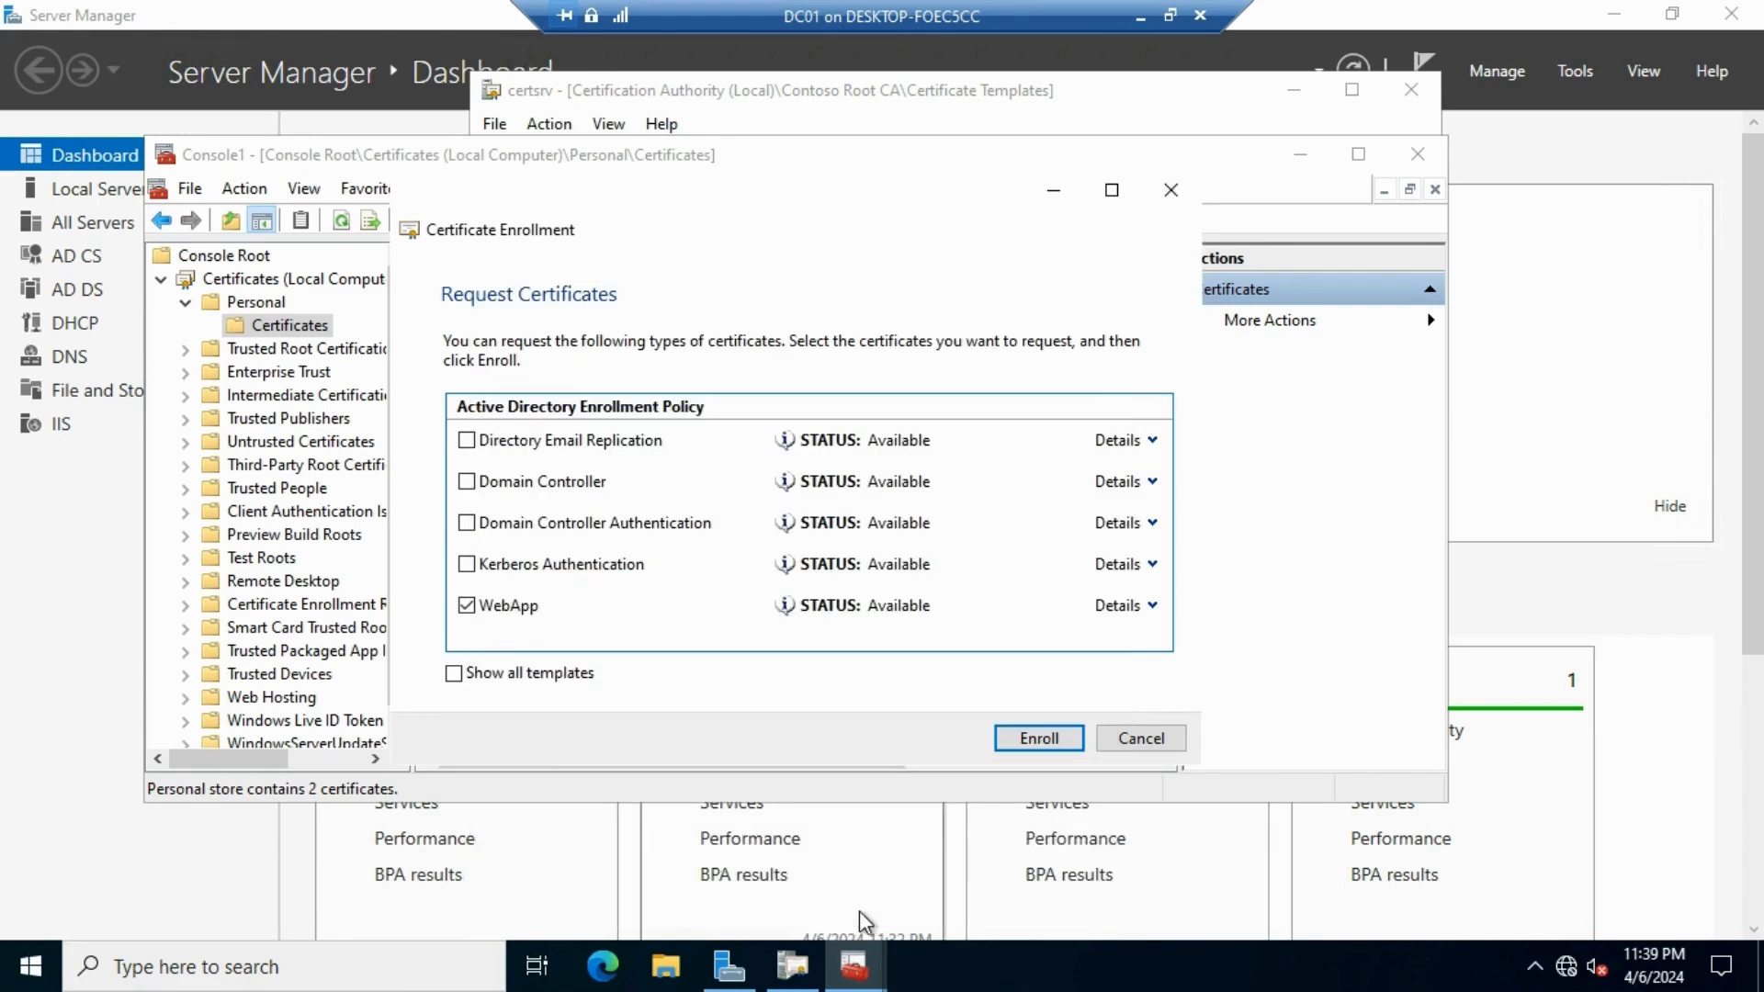
{"action": "left_click", "coordinate": [1058, 737]}
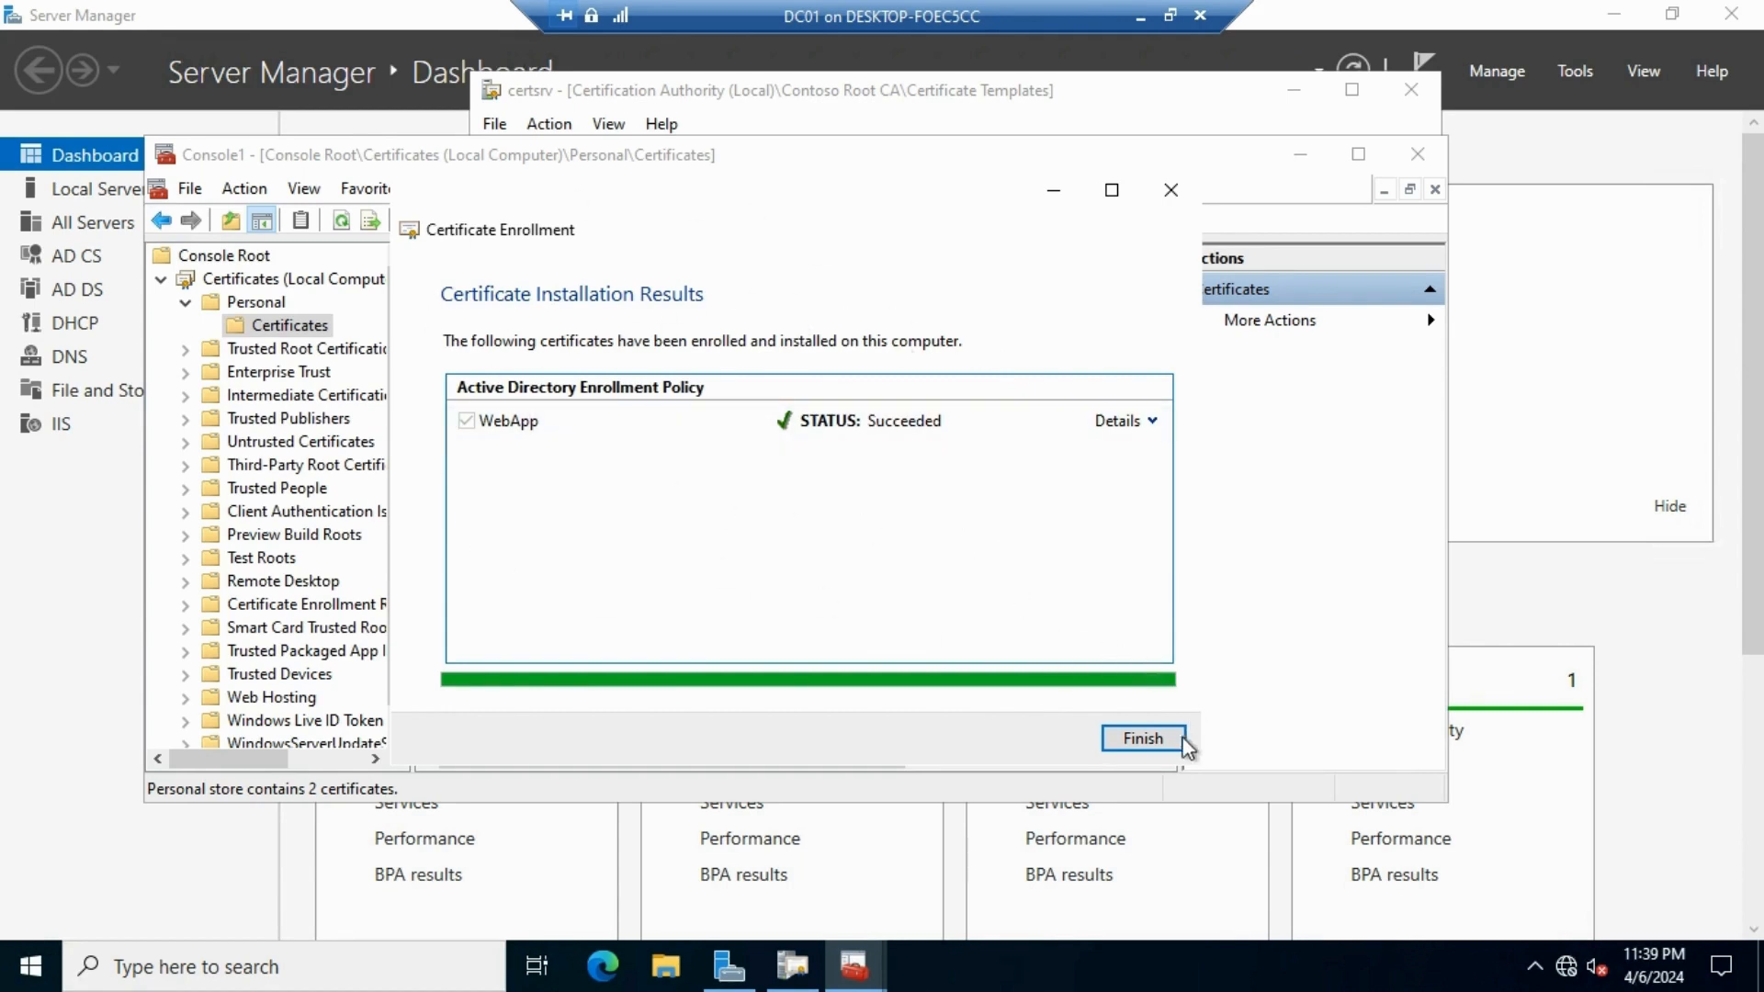
{"action": "left_click", "coordinate": [1143, 739]}
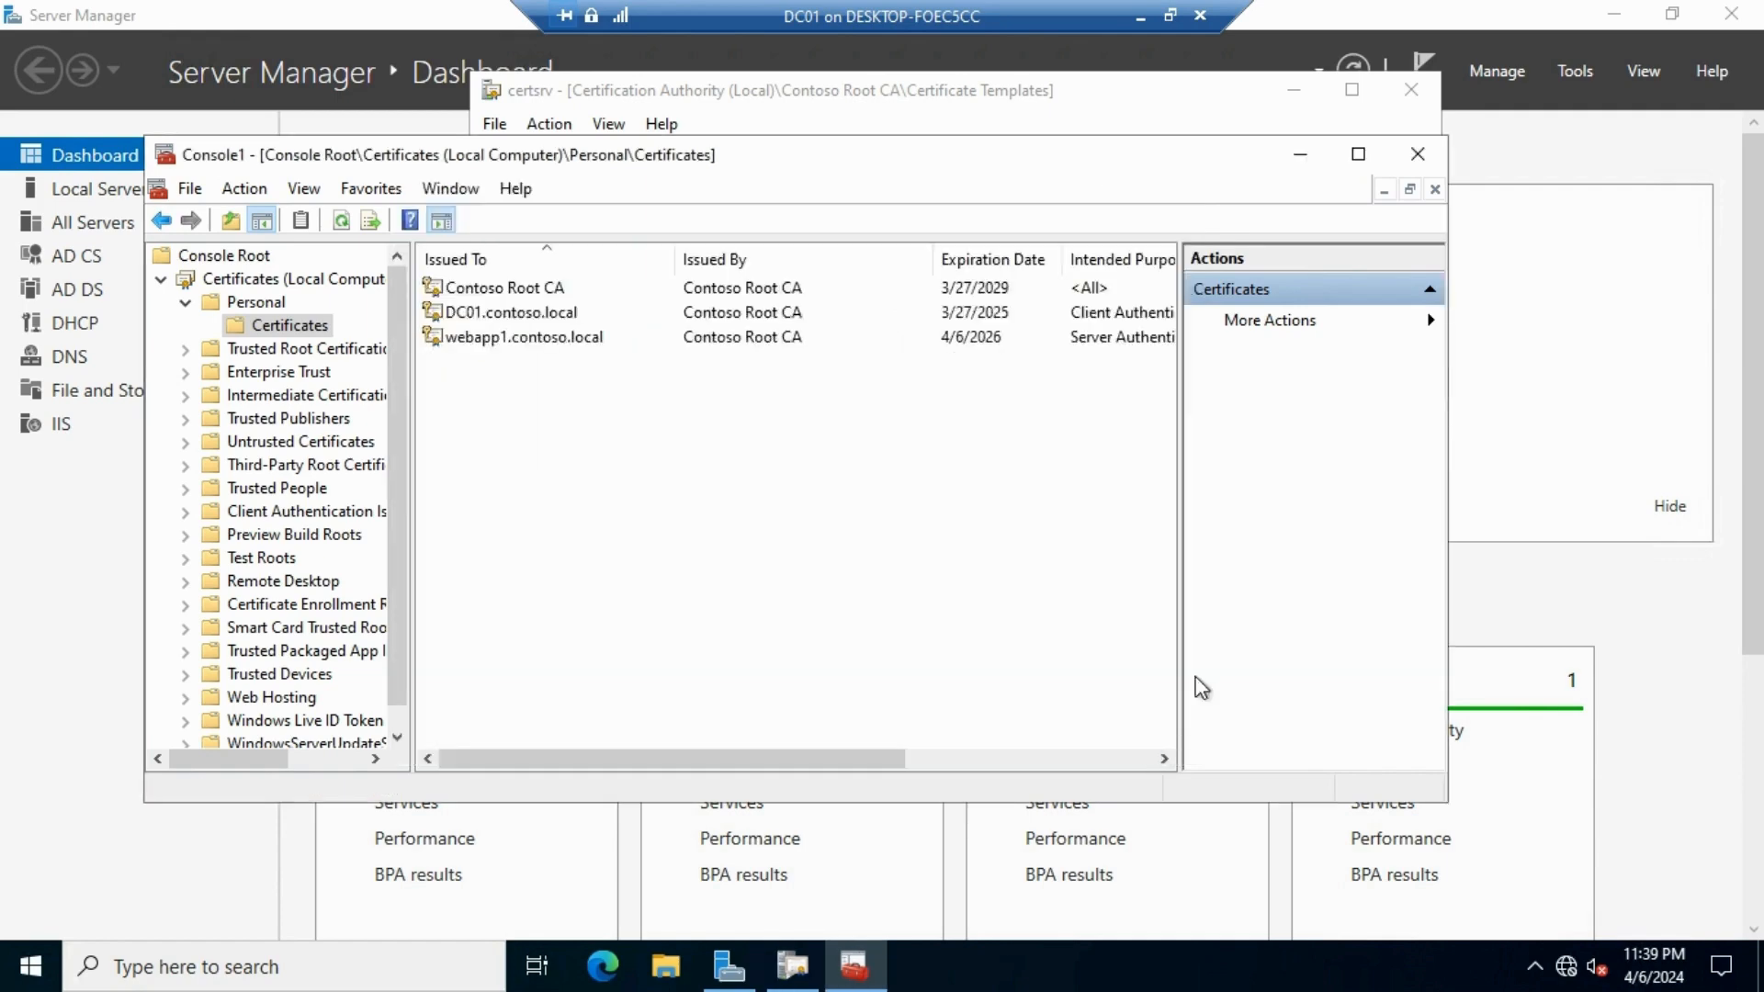
Review the webapp1.contoso.local certificate's properties tabs and close them without changes
{"action": "left_click", "coordinate": [476, 338]}
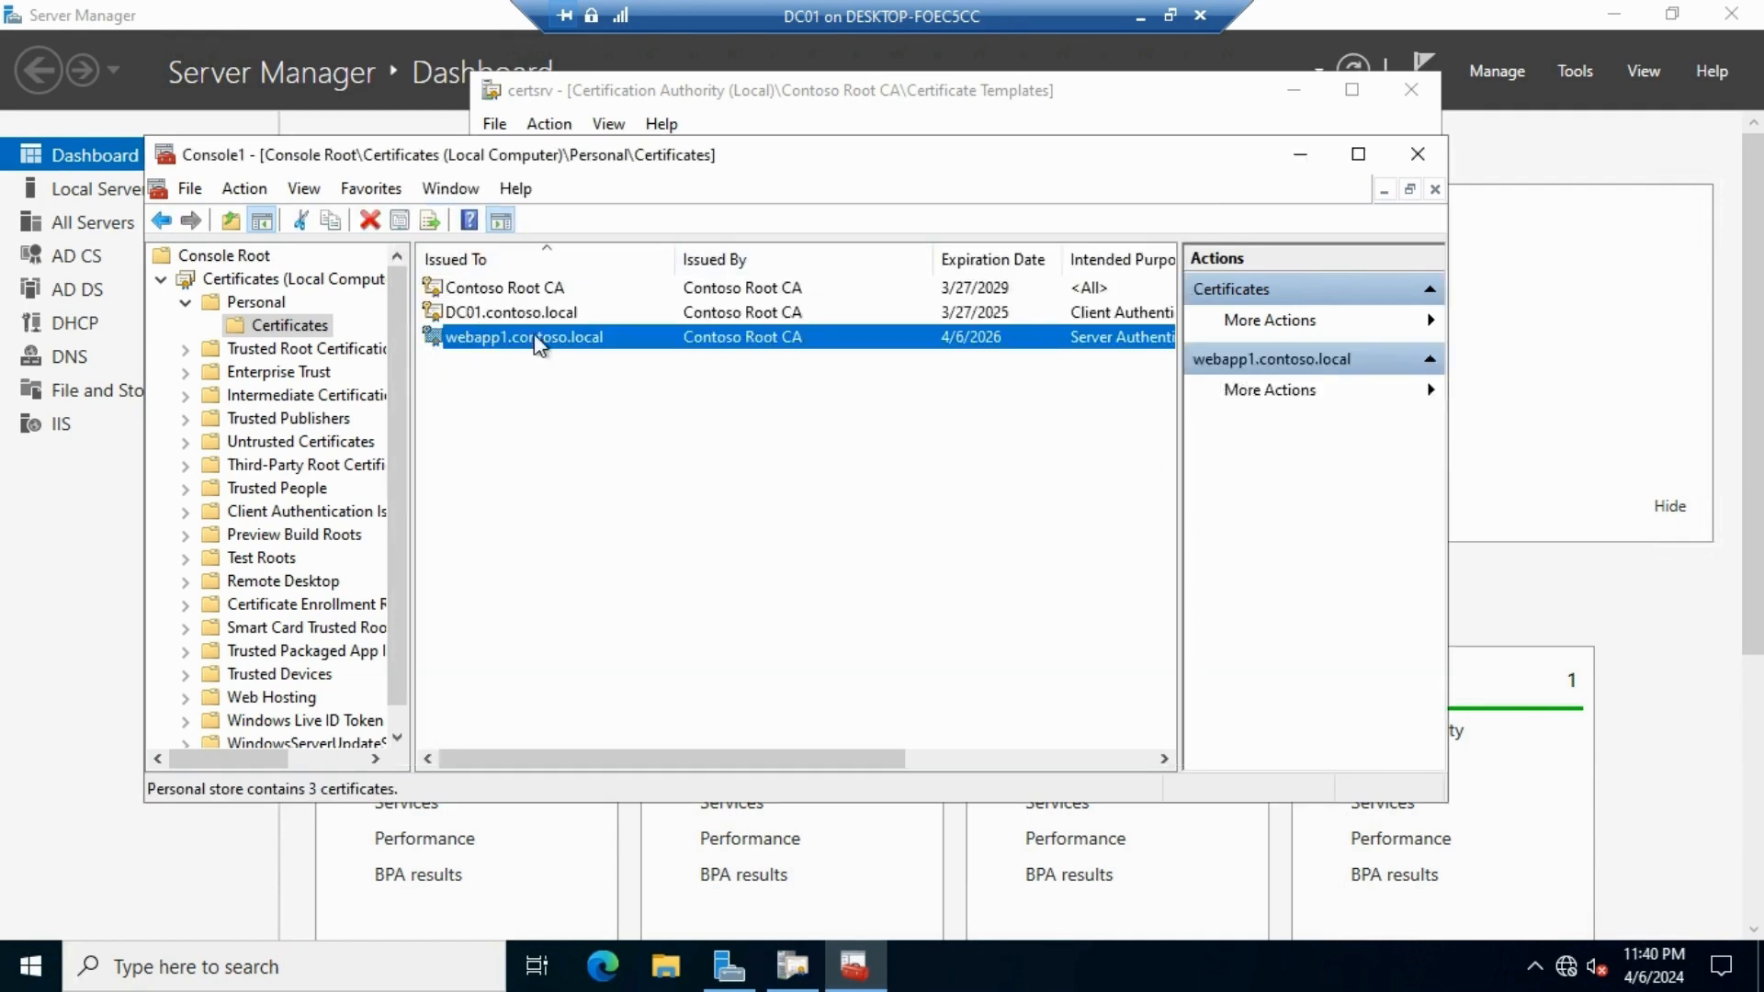
{"action": "right_click", "coordinate": [504, 345]}
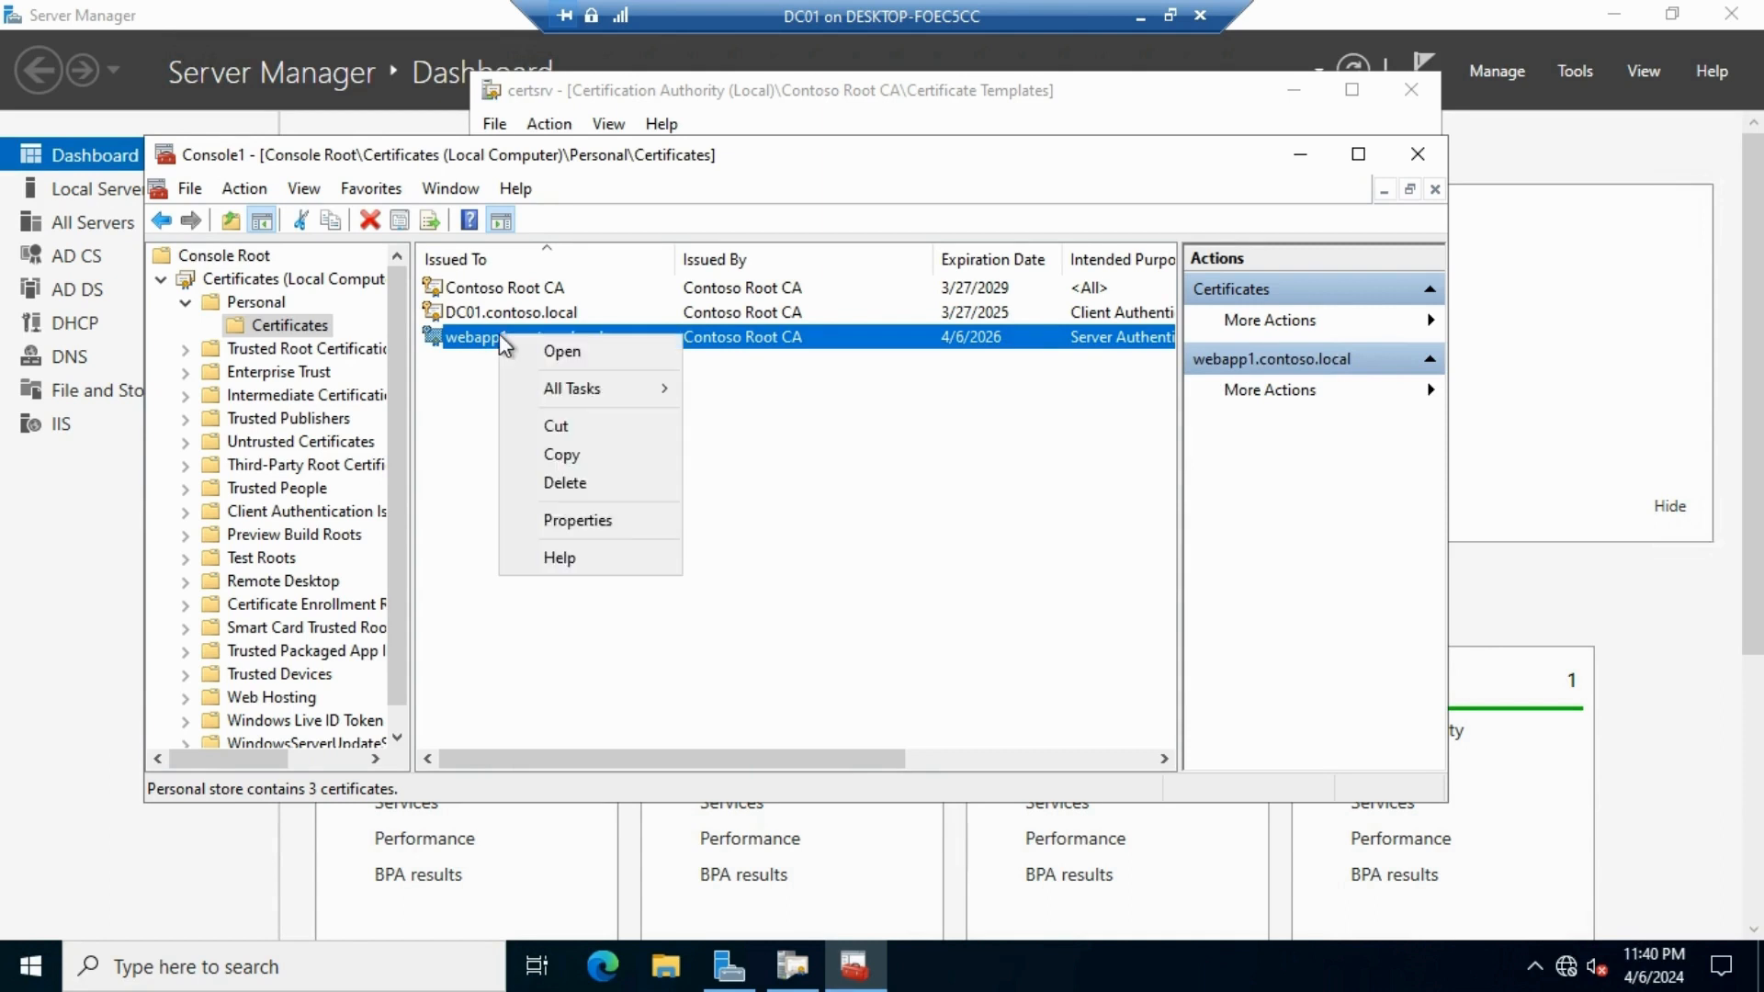
{"action": "left_click", "coordinate": [599, 522]}
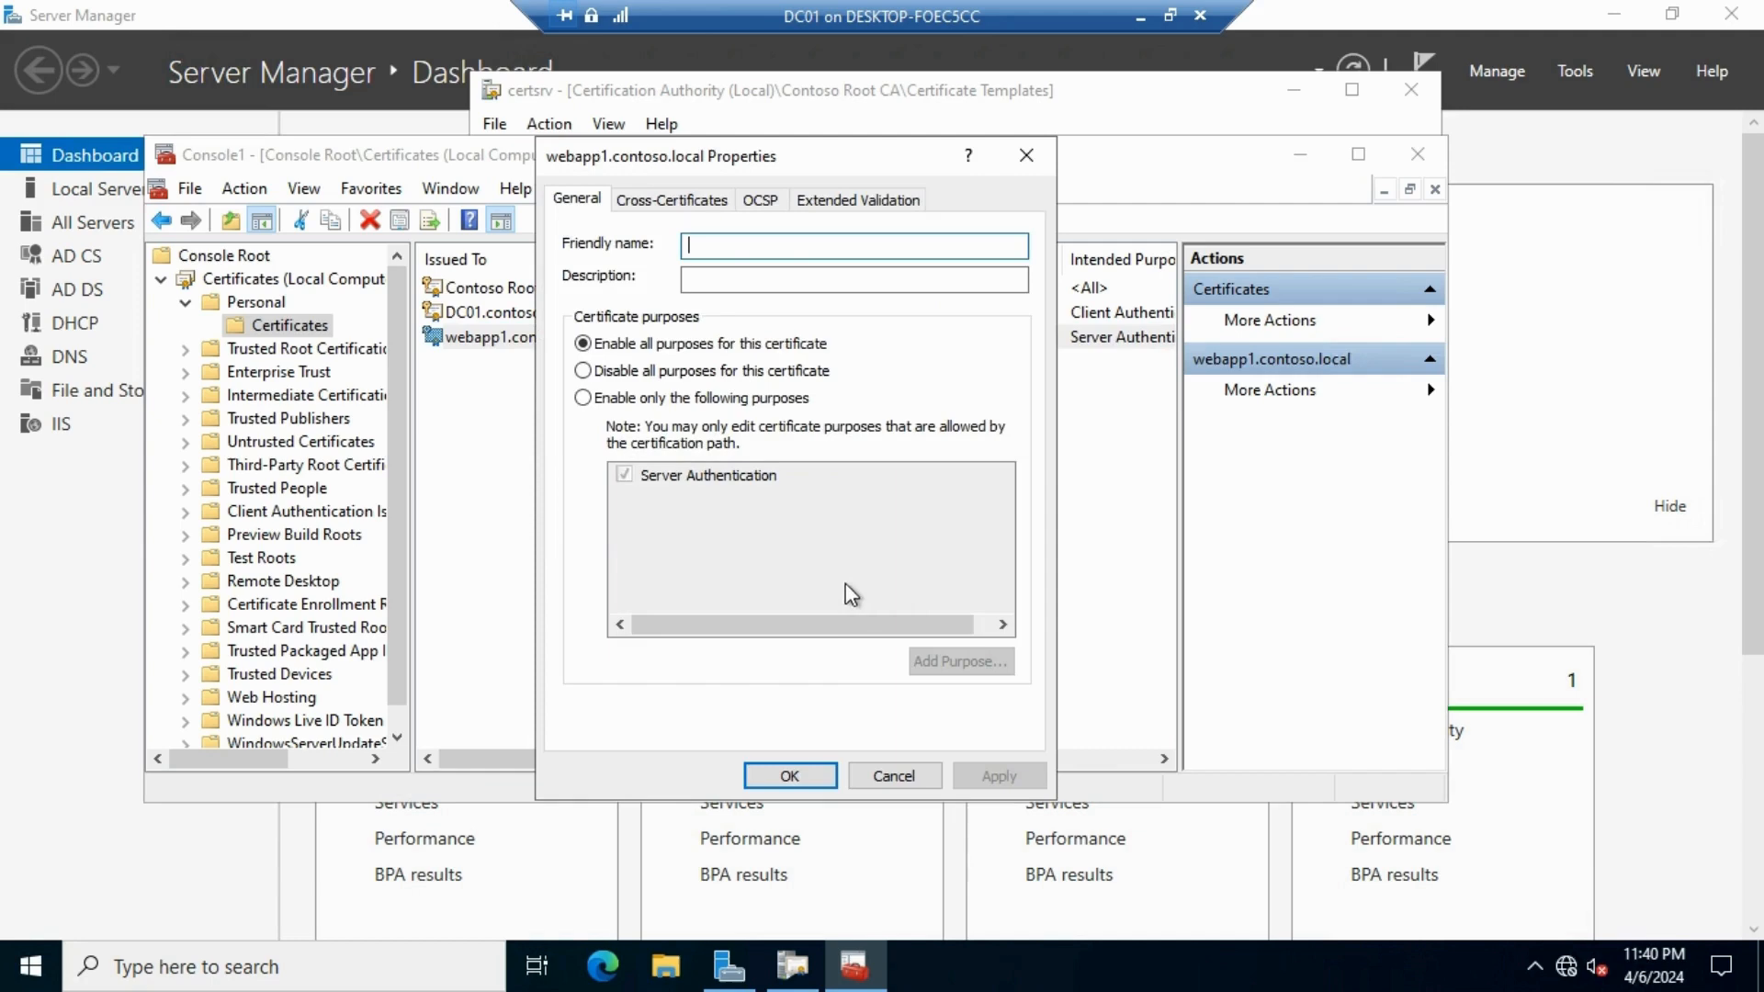
{"action": "left_click", "coordinate": [676, 200]}
{"action": "left_click", "coordinate": [760, 201]}
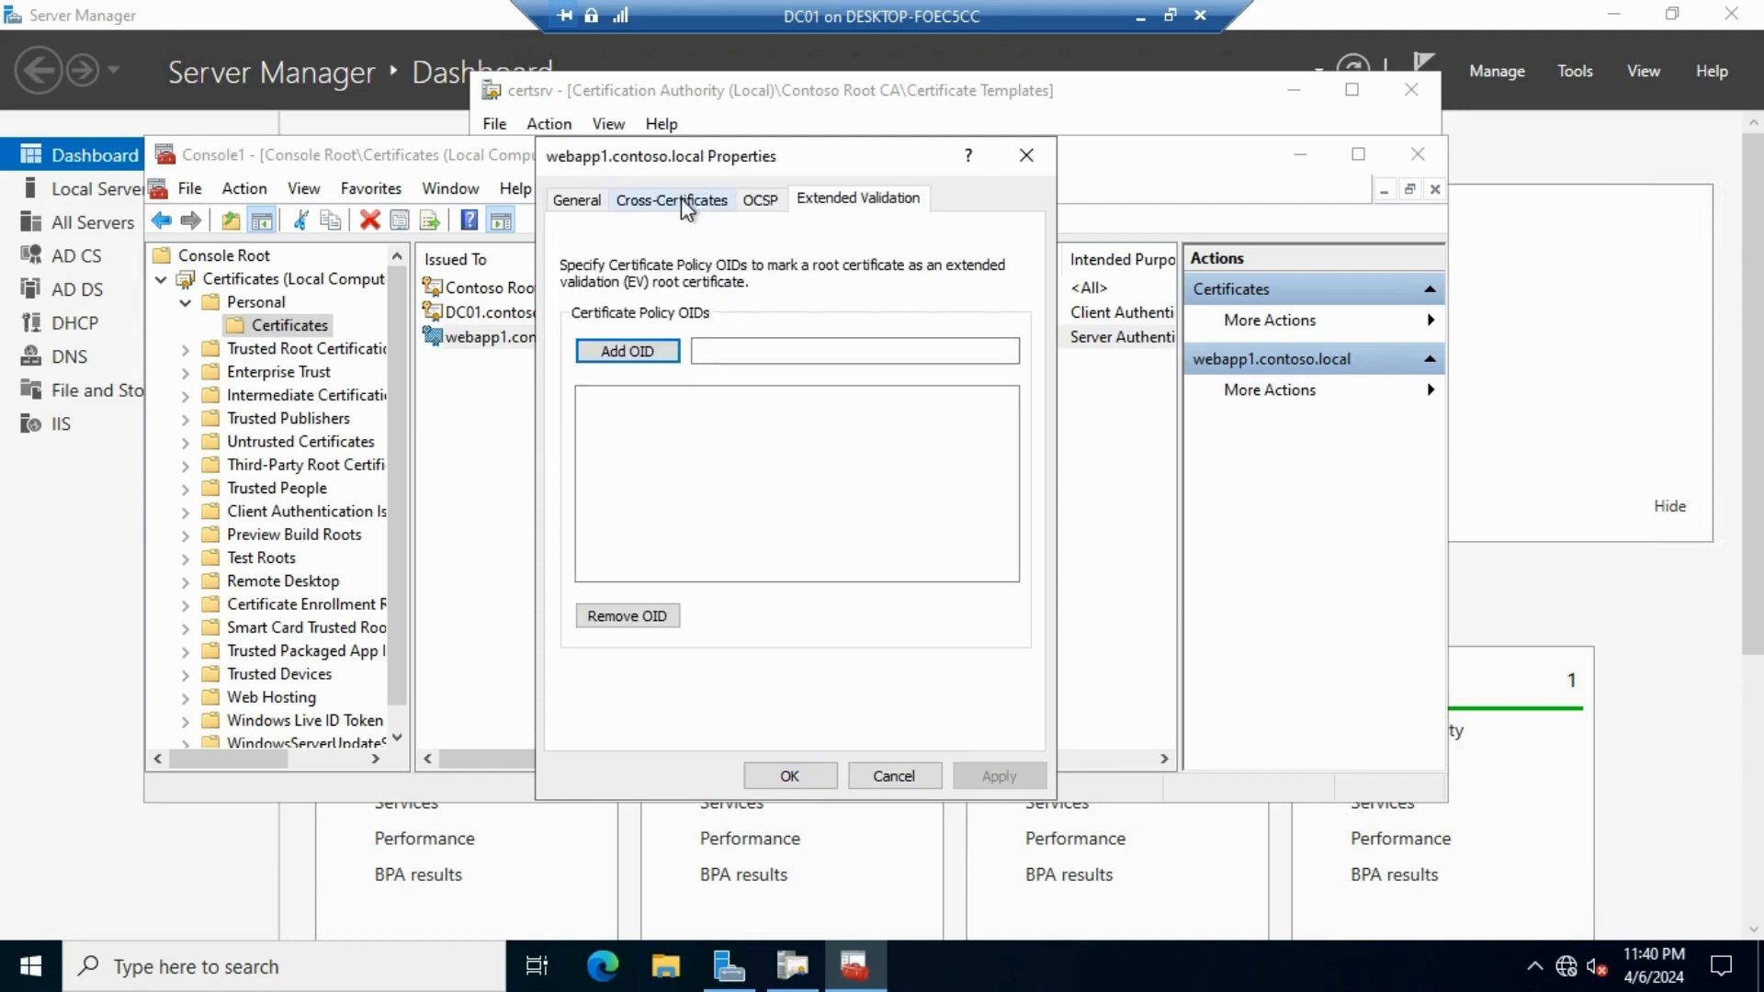
{"action": "left_click", "coordinate": [587, 202]}
{"action": "left_click", "coordinate": [1030, 158]}
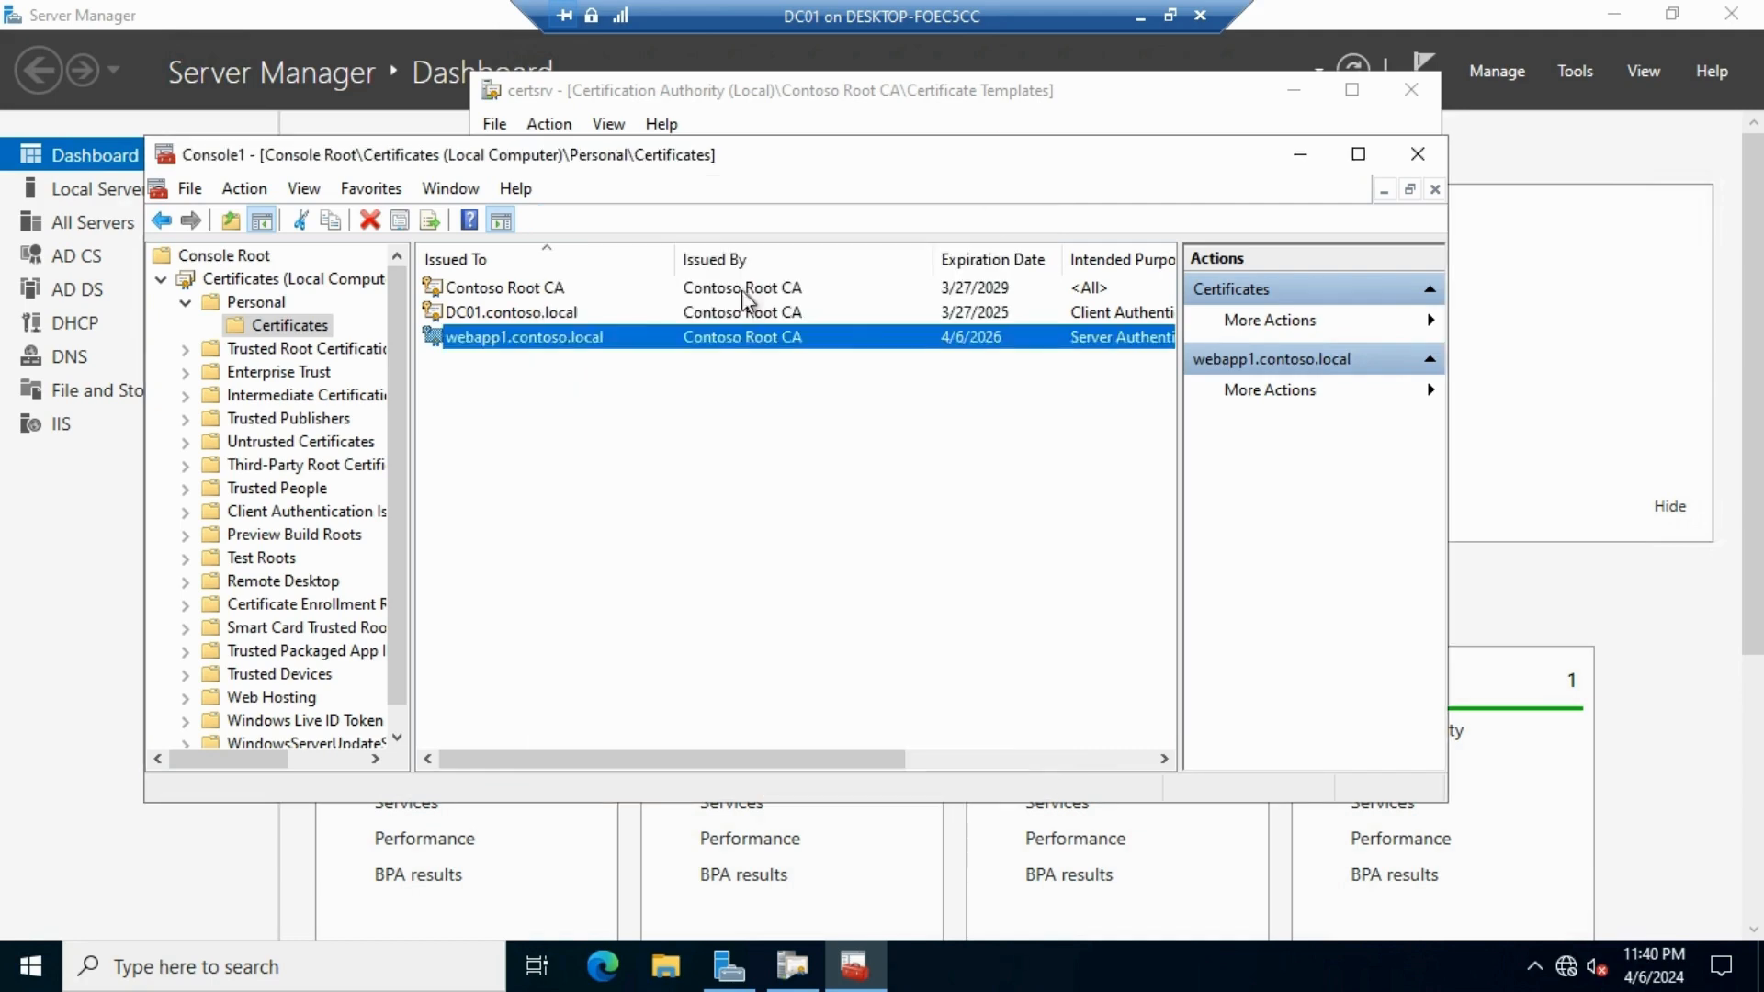
Reselect webapp1.contoso.local and bring up its task options again
{"action": "right_click", "coordinate": [528, 342]}
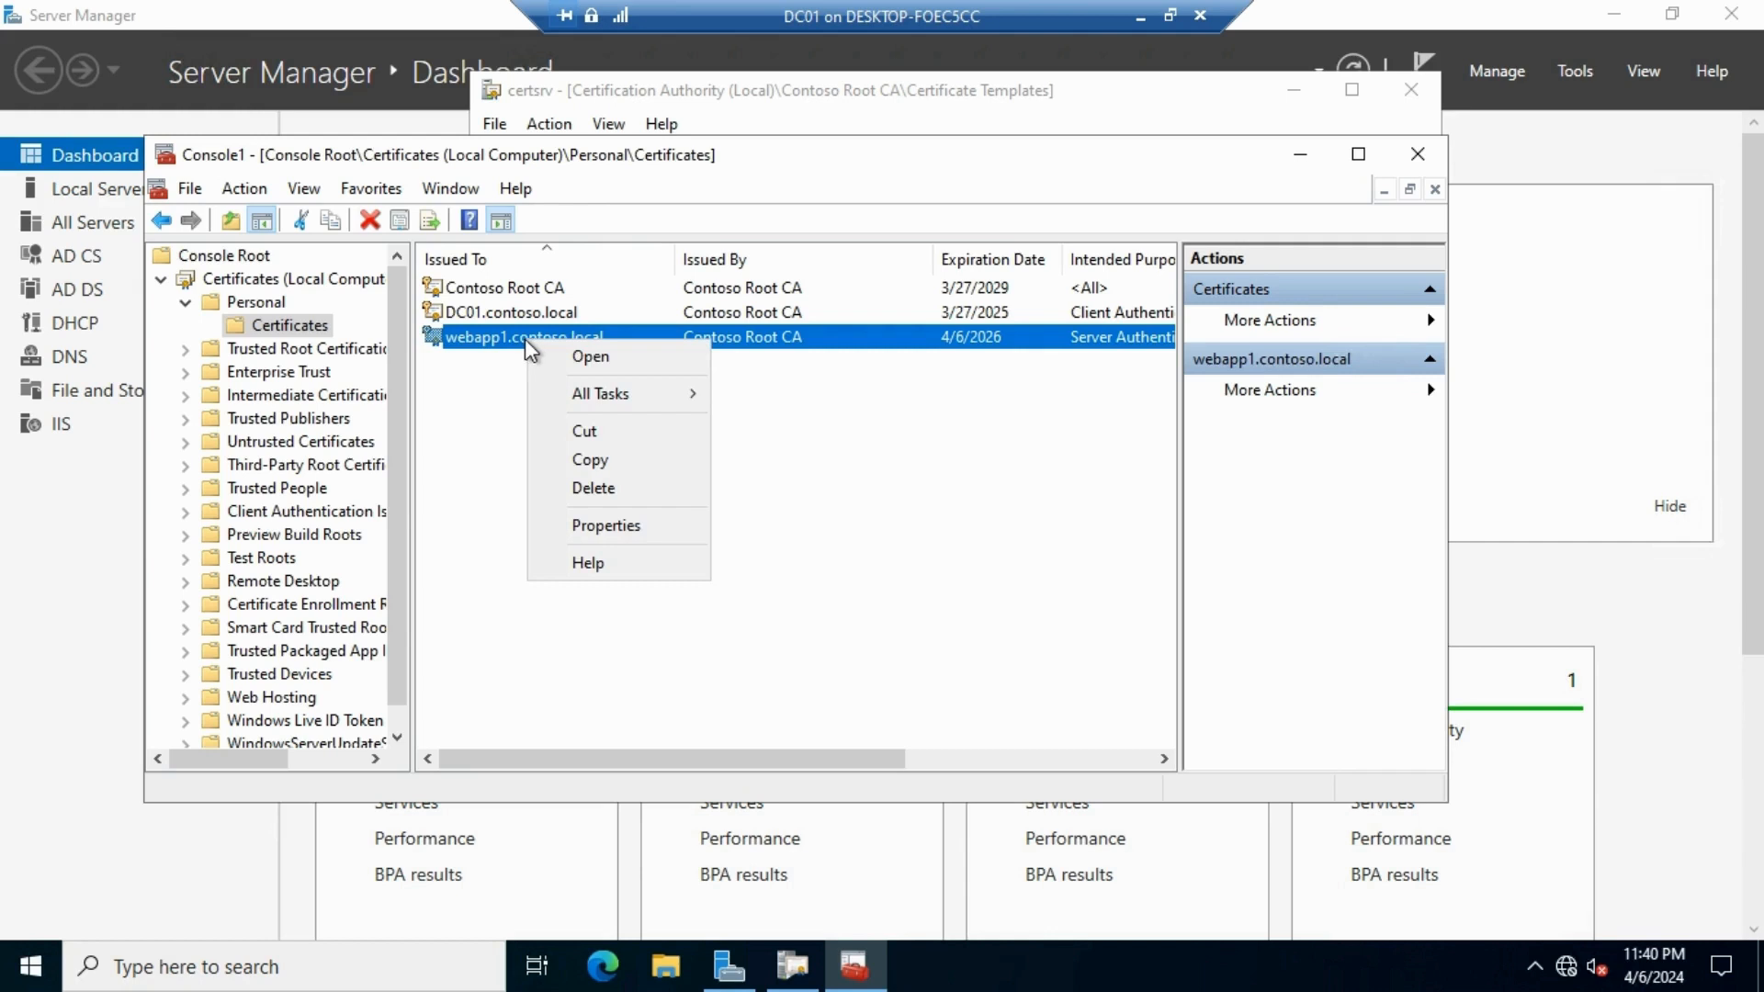
{"action": "left_click", "coordinate": [522, 354]}
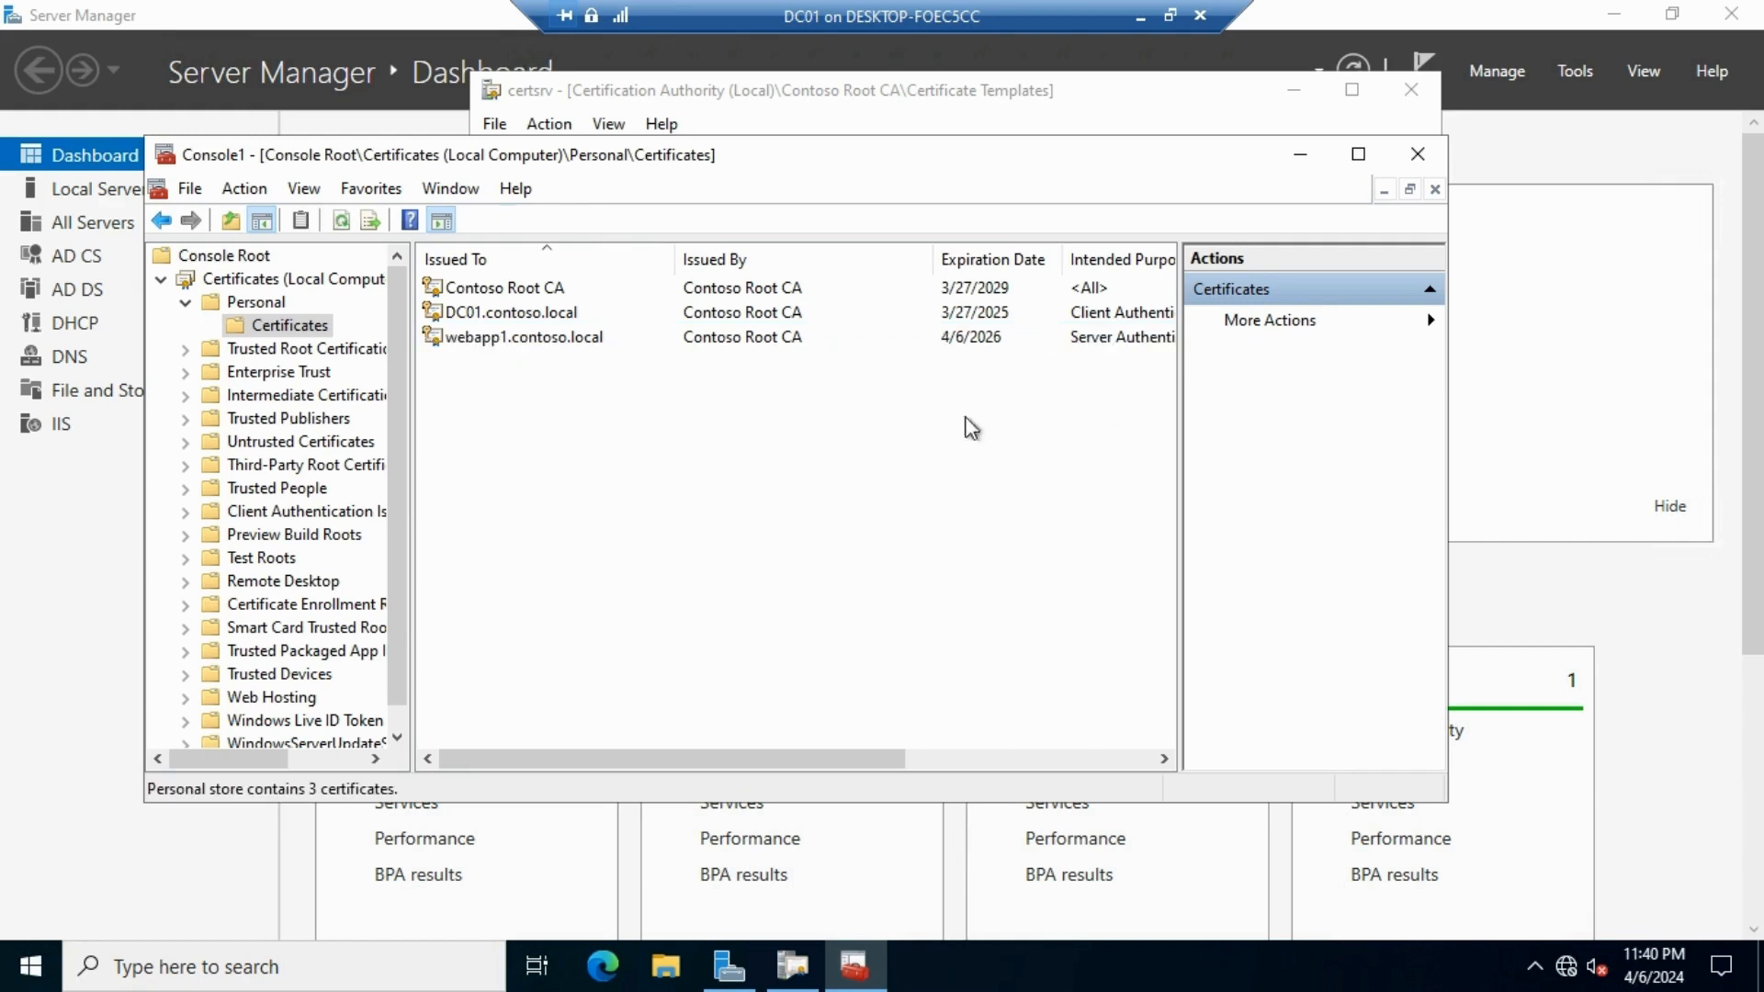
{"action": "left_click", "coordinate": [522, 341]}
{"action": "right_click", "coordinate": [520, 349]}
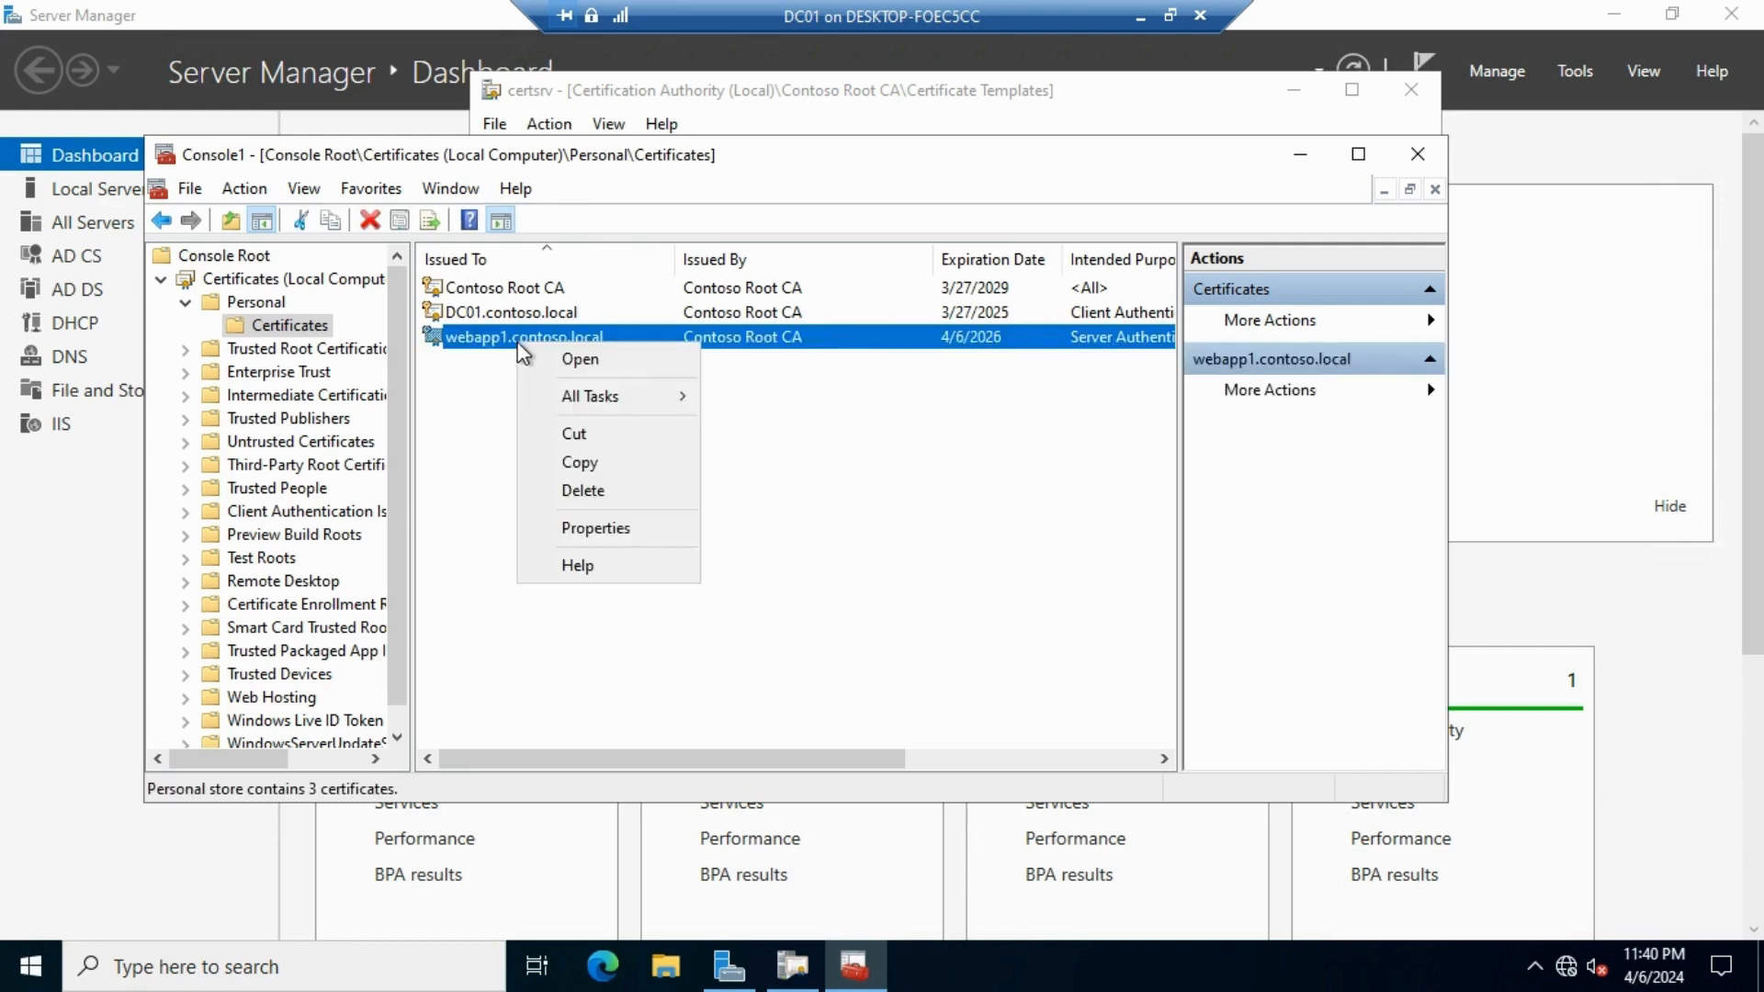
Start exporting webapp1 with its private key in .pfx format with the full chain
{"action": "mouse_move", "coordinate": [634, 404]}
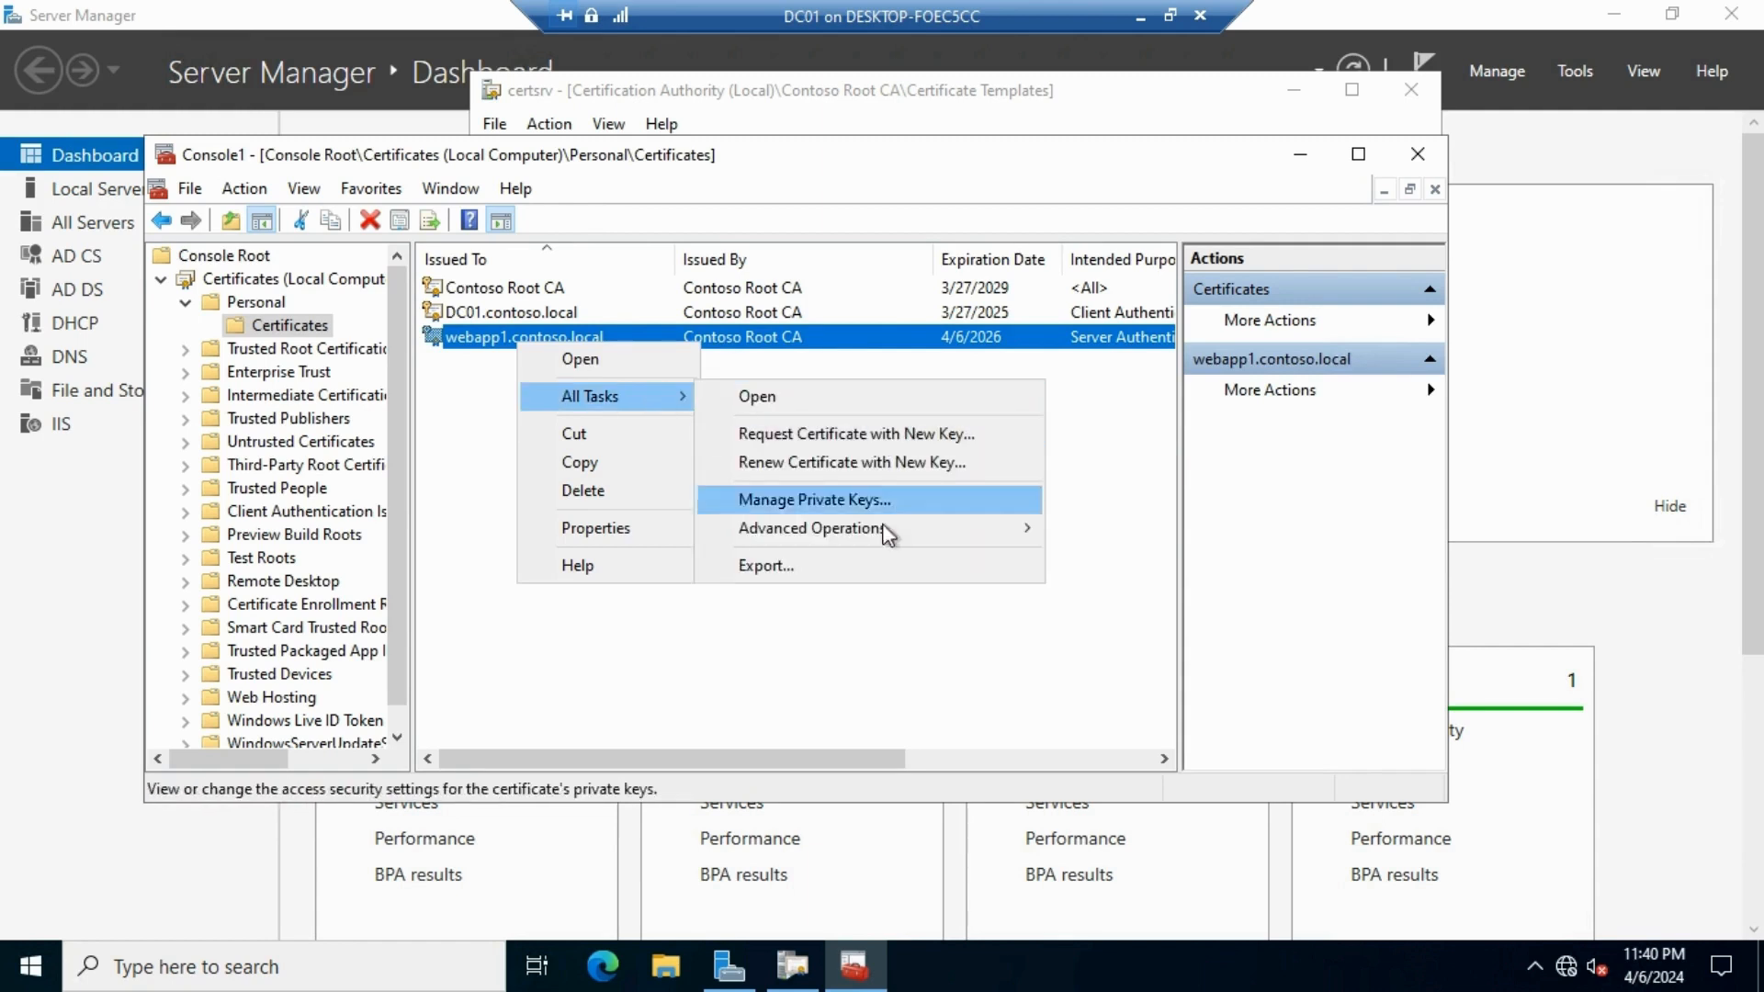
{"action": "left_click", "coordinate": [792, 566]}
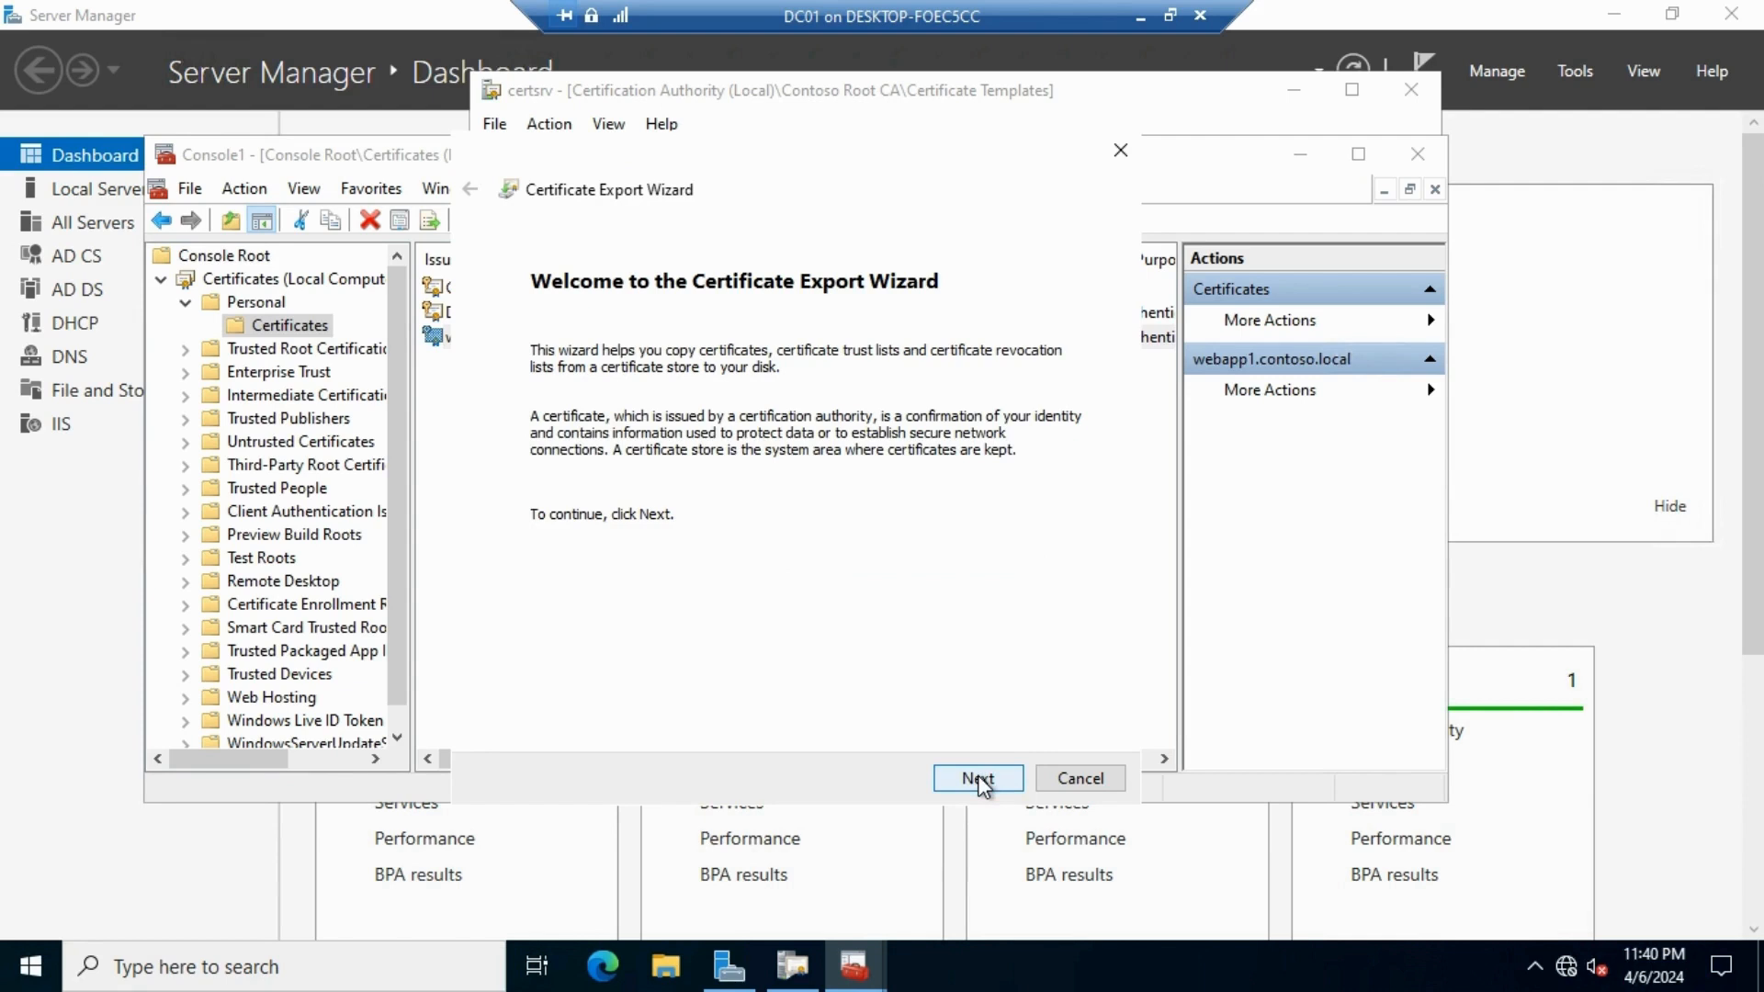
{"action": "left_click", "coordinate": [978, 782]}
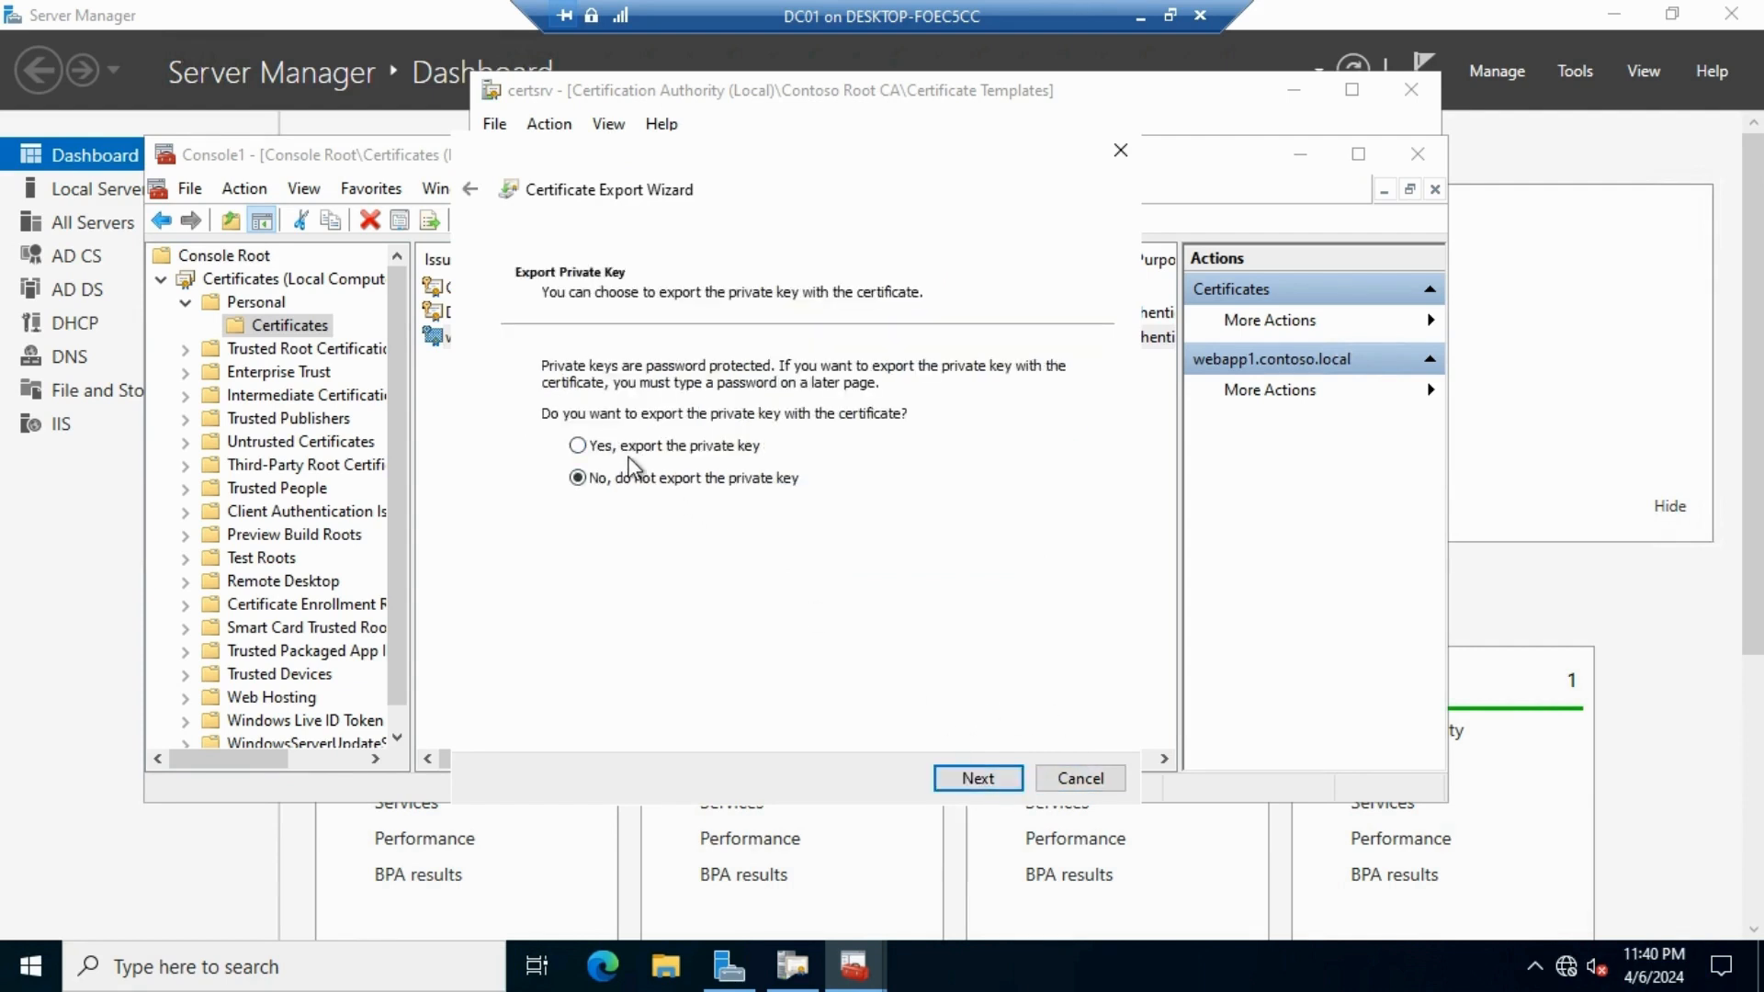
{"action": "left_click", "coordinate": [656, 450]}
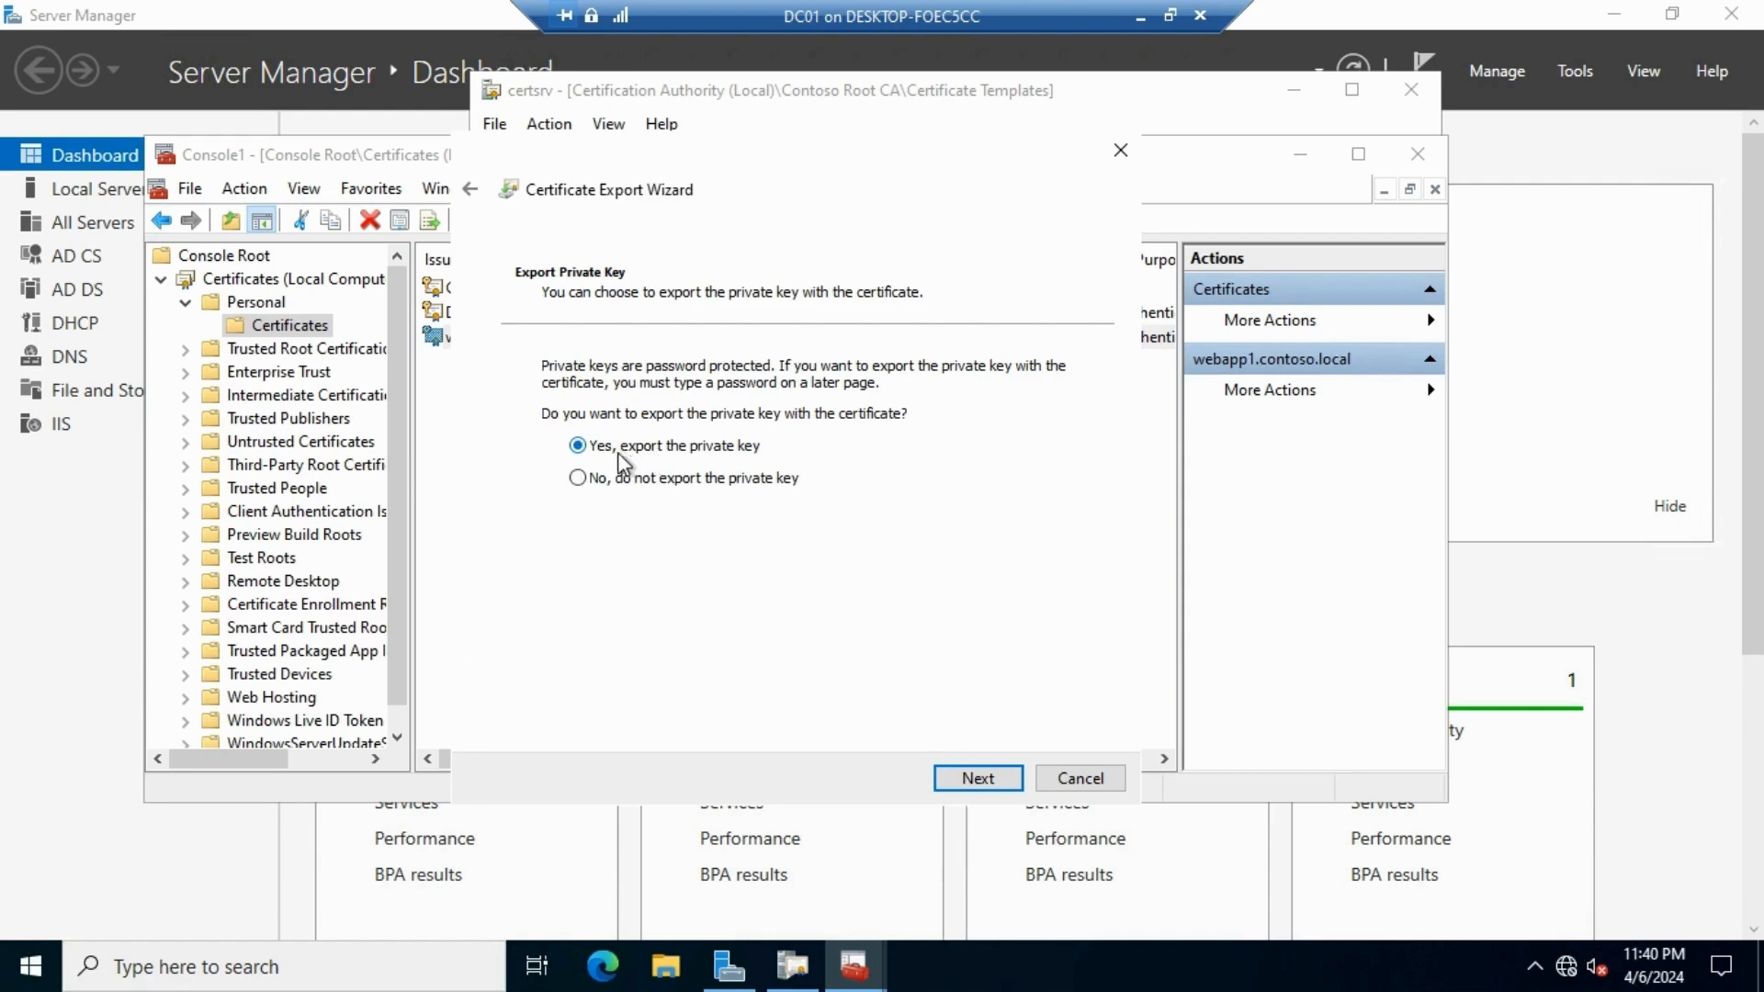
{"action": "left_click", "coordinate": [1011, 784]}
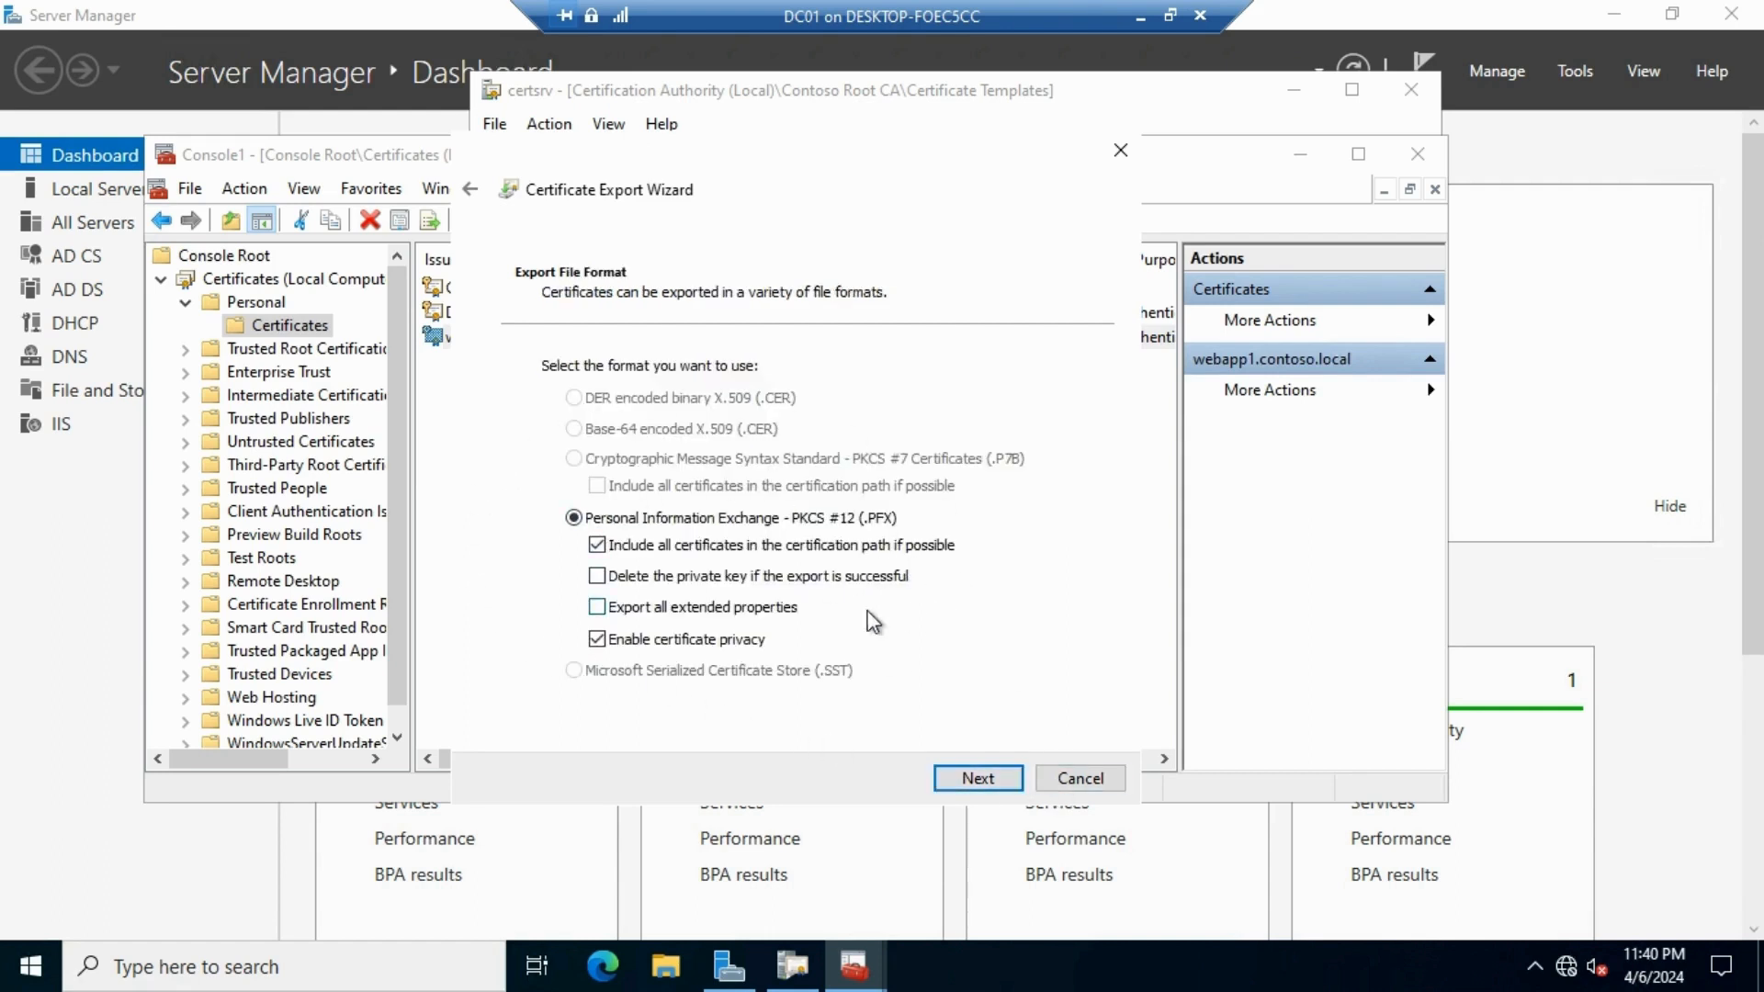
{"action": "left_click", "coordinate": [975, 777]}
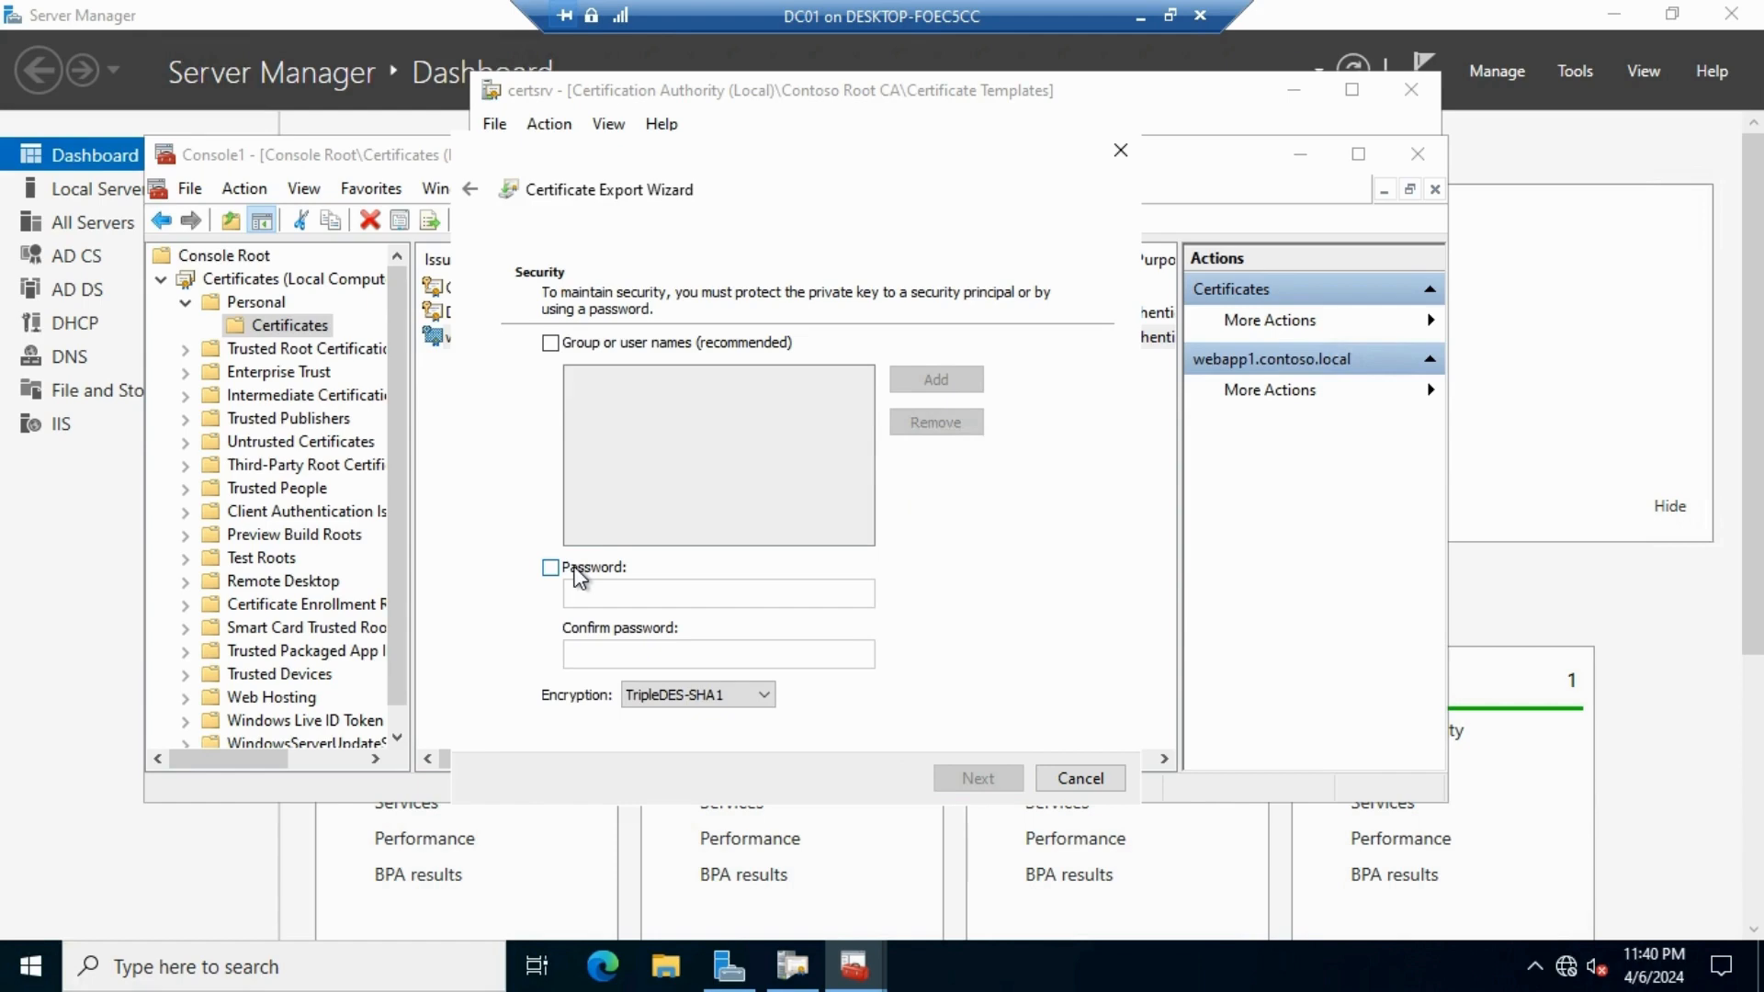
Protect the export with a password, entered and confirmed
{"action": "left_click", "coordinate": [574, 567]}
{"action": "left_click", "coordinate": [607, 590]}
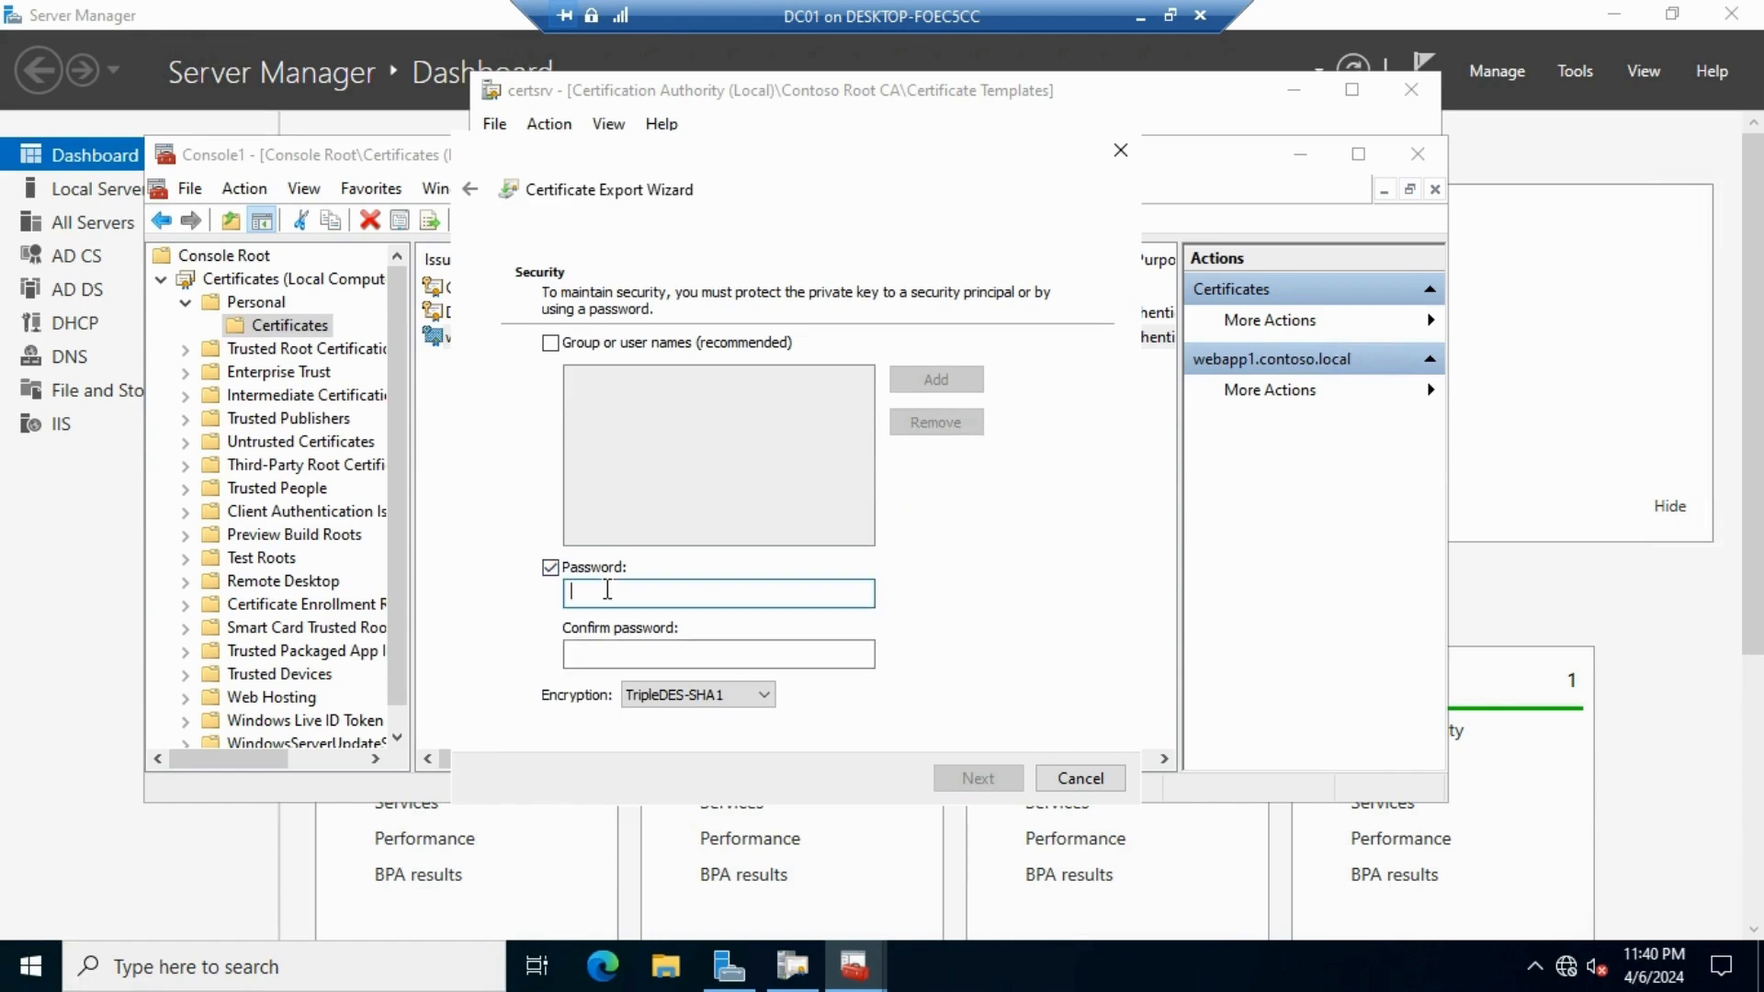
{"action": "type", "text": "123"}
{"action": "left_click", "coordinate": [611, 654]}
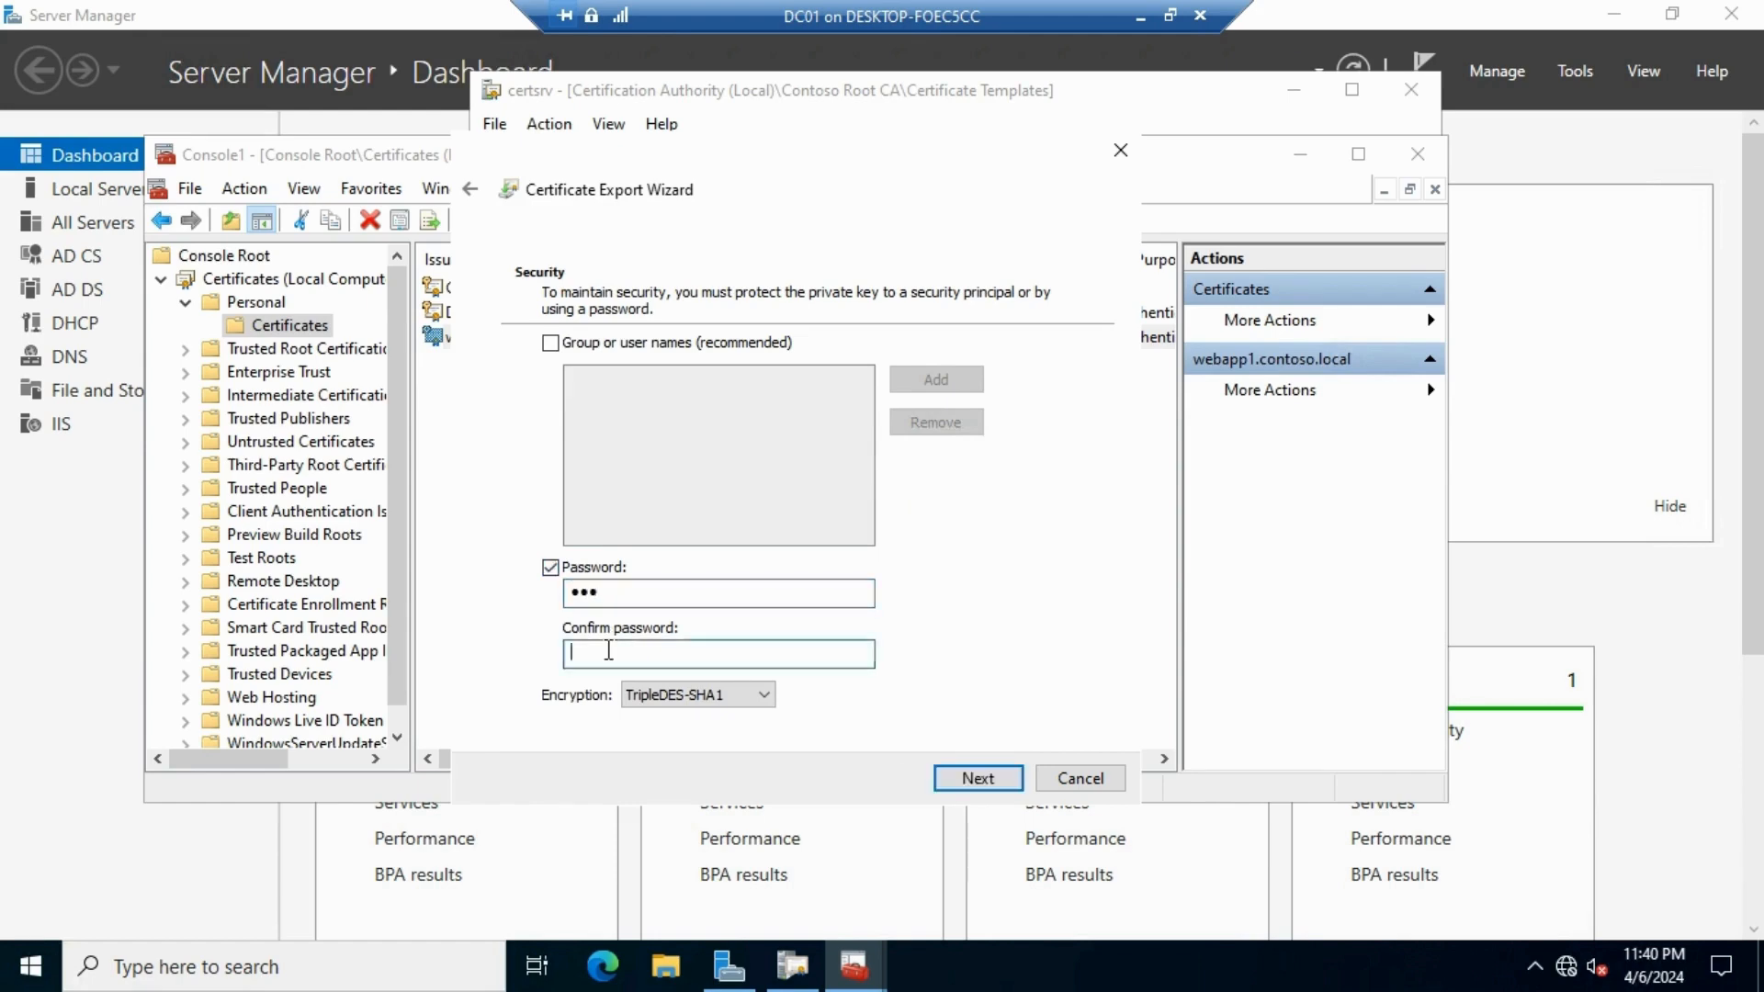
{"action": "type", "text": "123"}
{"action": "left_click", "coordinate": [976, 781]}
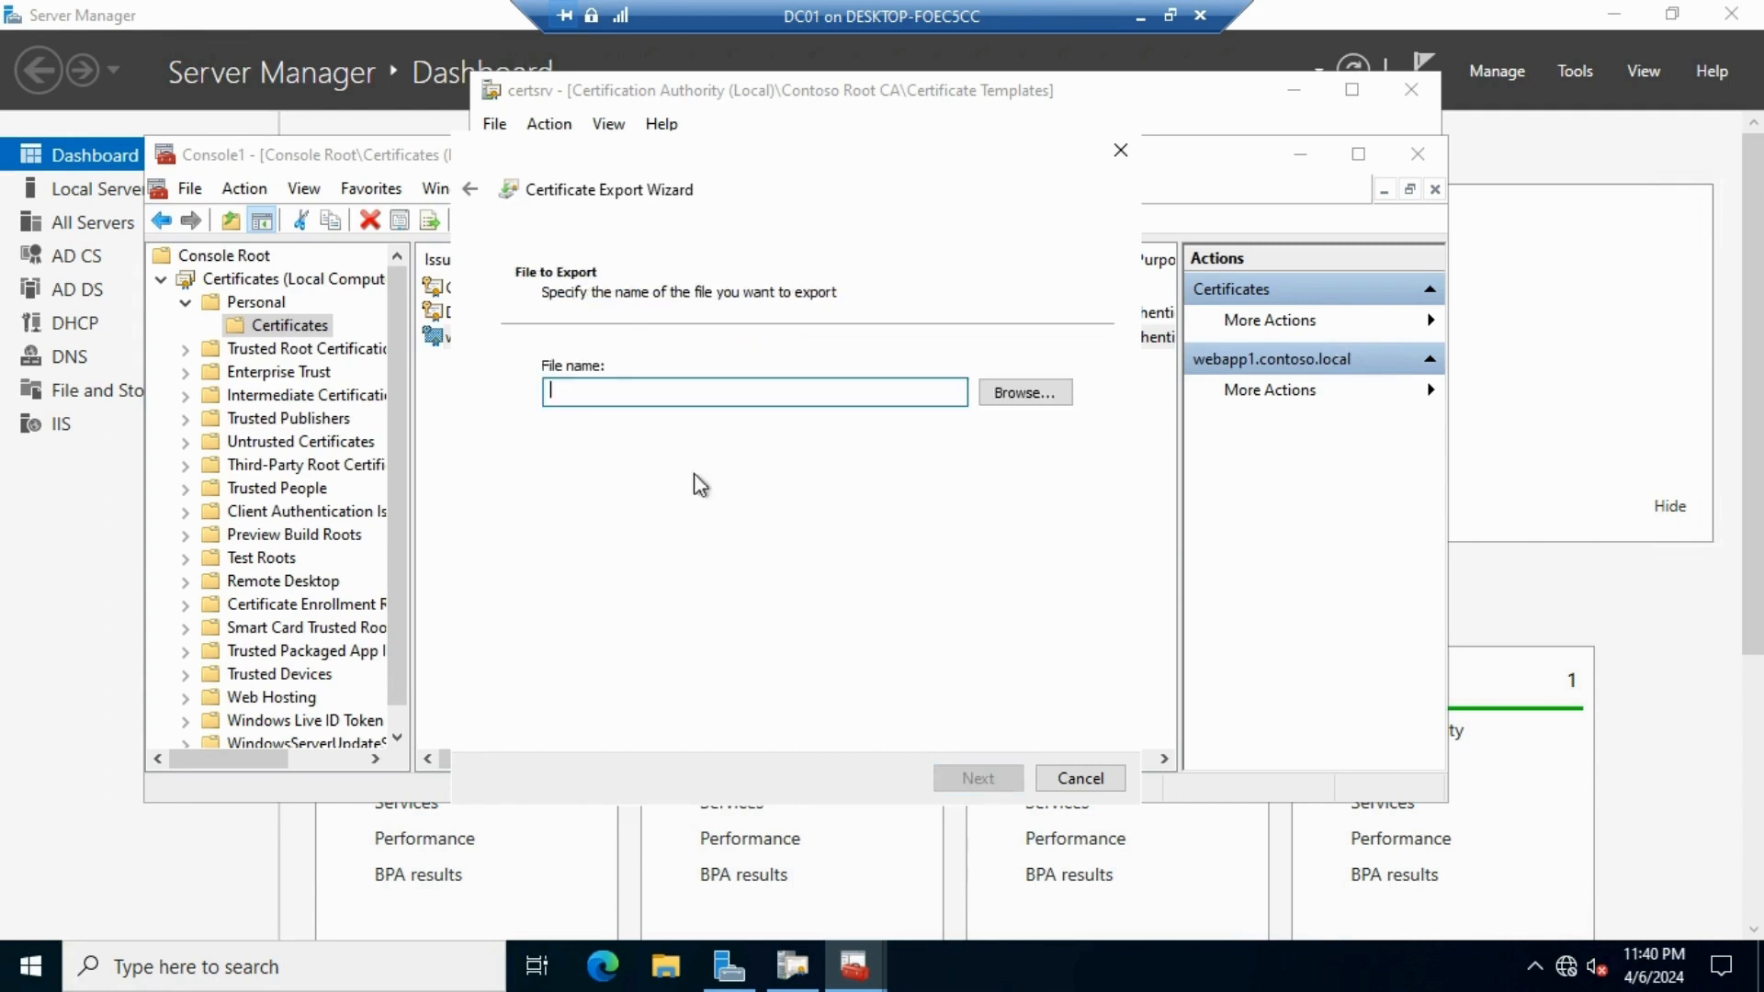
Save the export as webapp1.pfx in Documents and complete the wizard
{"action": "left_click", "coordinate": [1030, 401]}
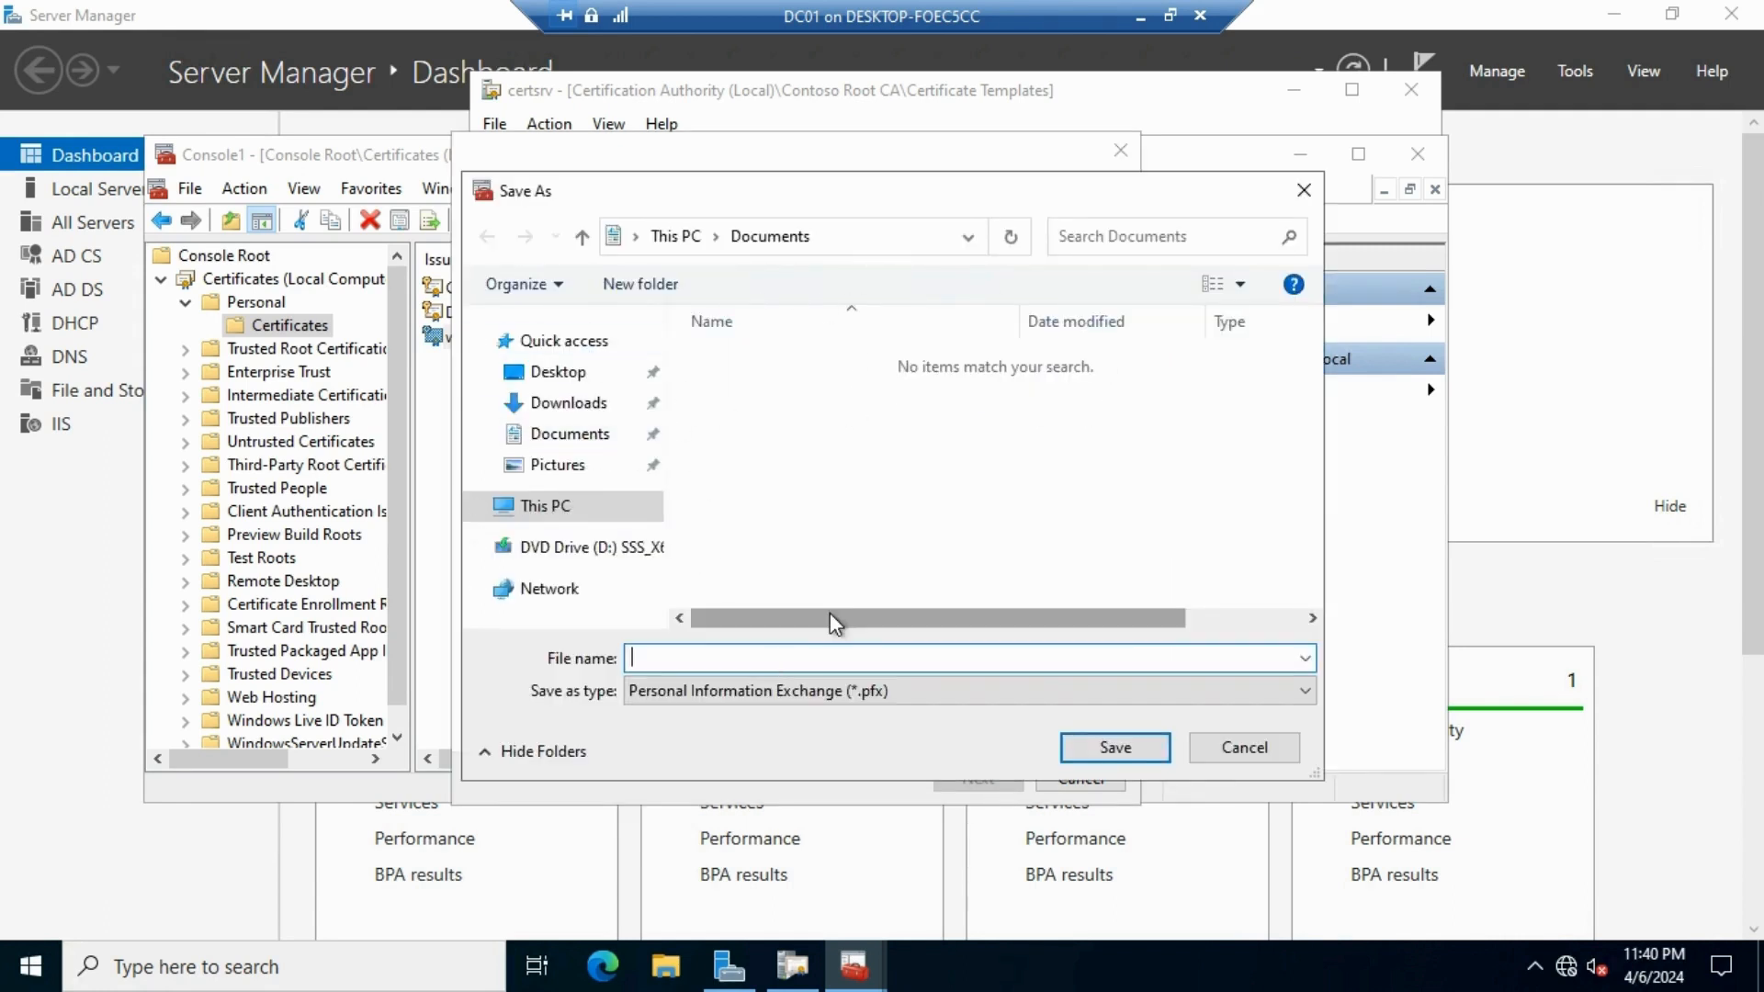
{"action": "type", "text": "webapp1"}
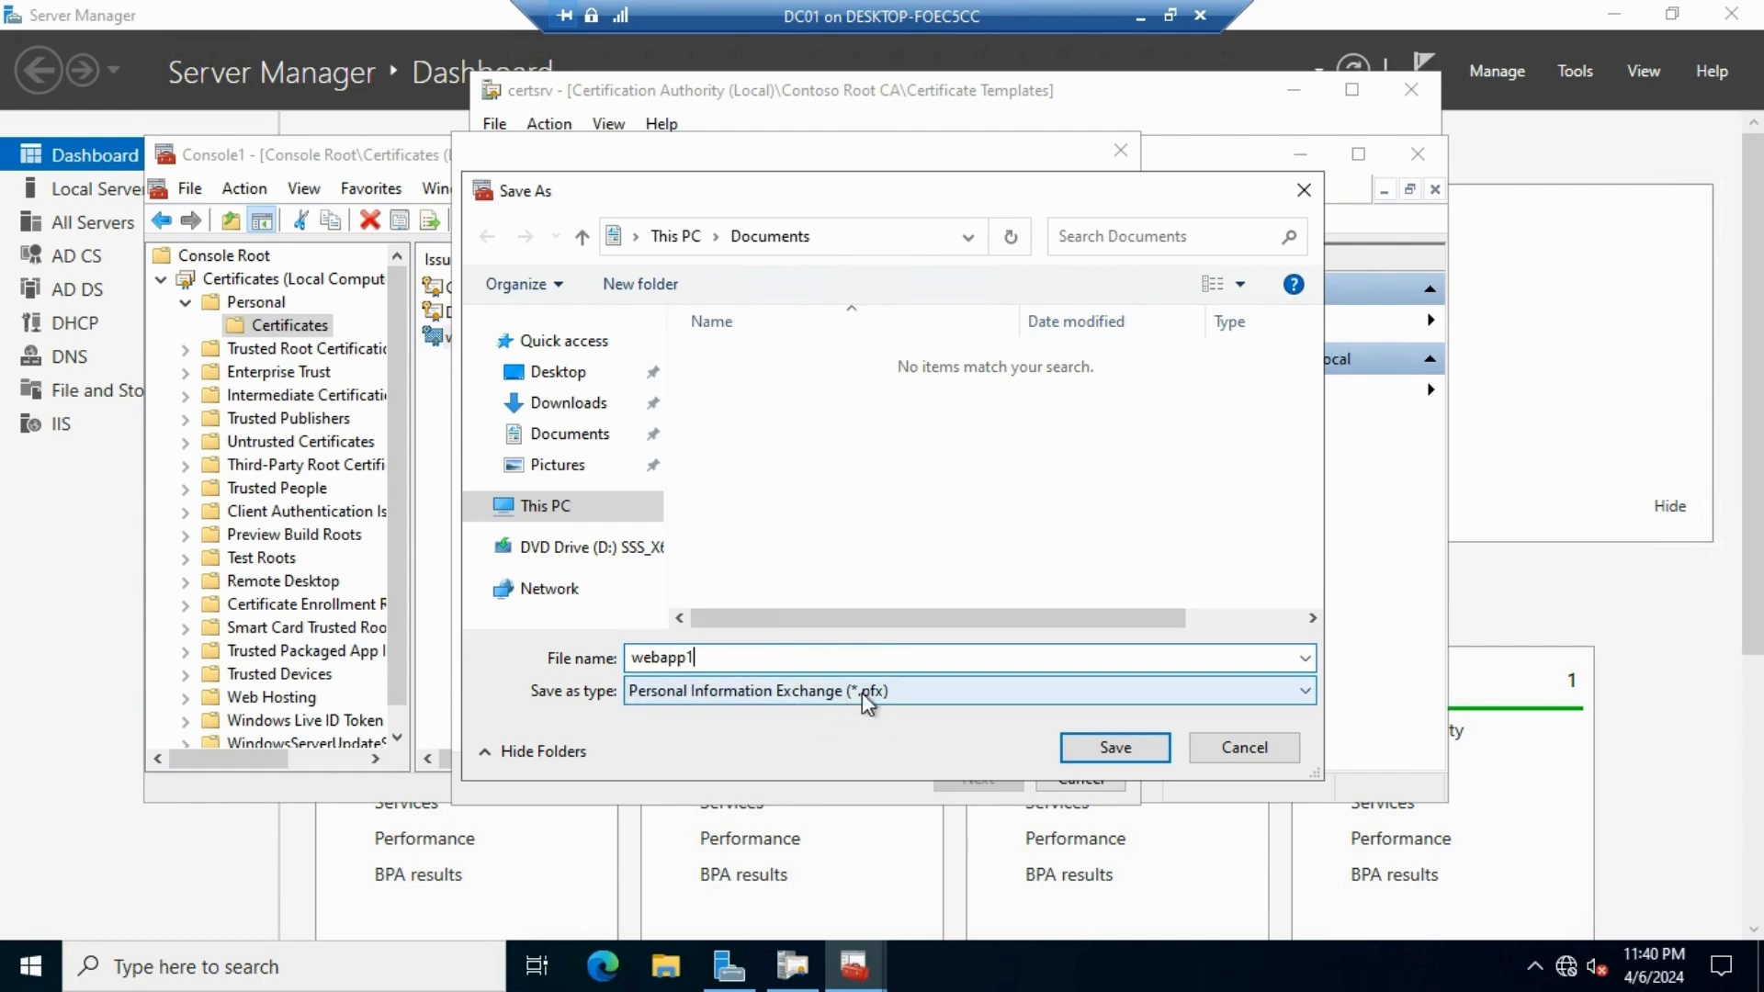
{"action": "left_click", "coordinate": [1115, 749]}
{"action": "left_click", "coordinate": [985, 777]}
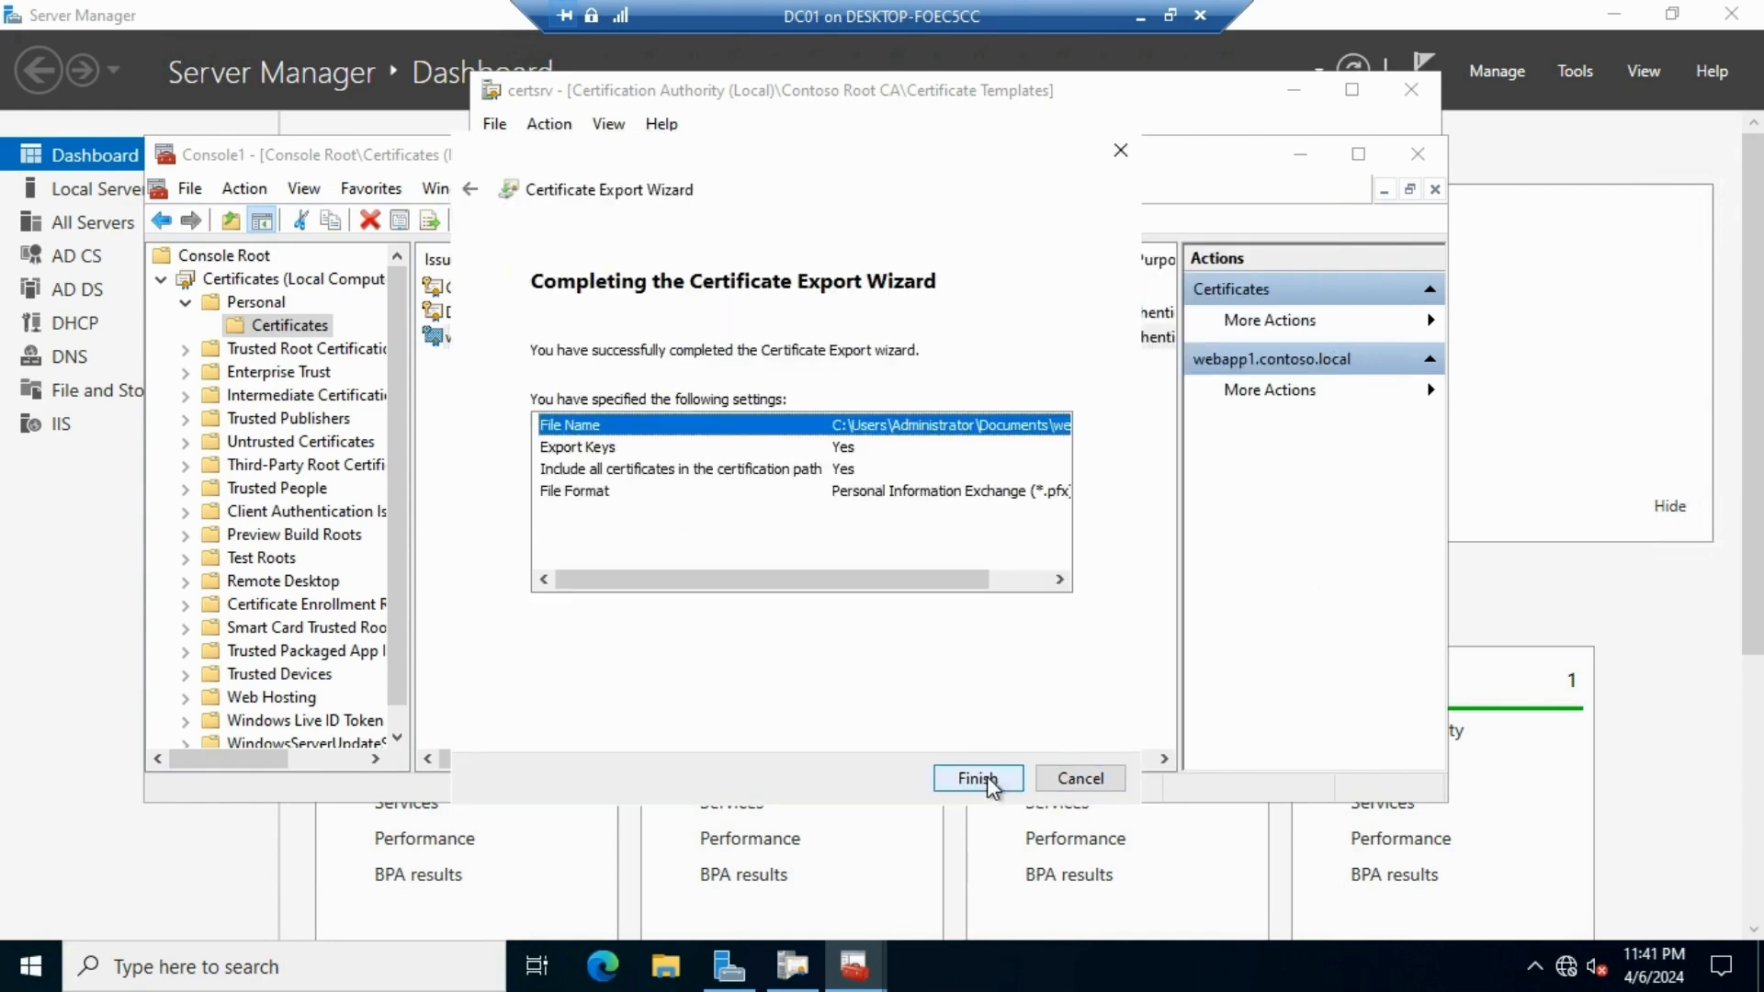
{"action": "left_click", "coordinate": [989, 780]}
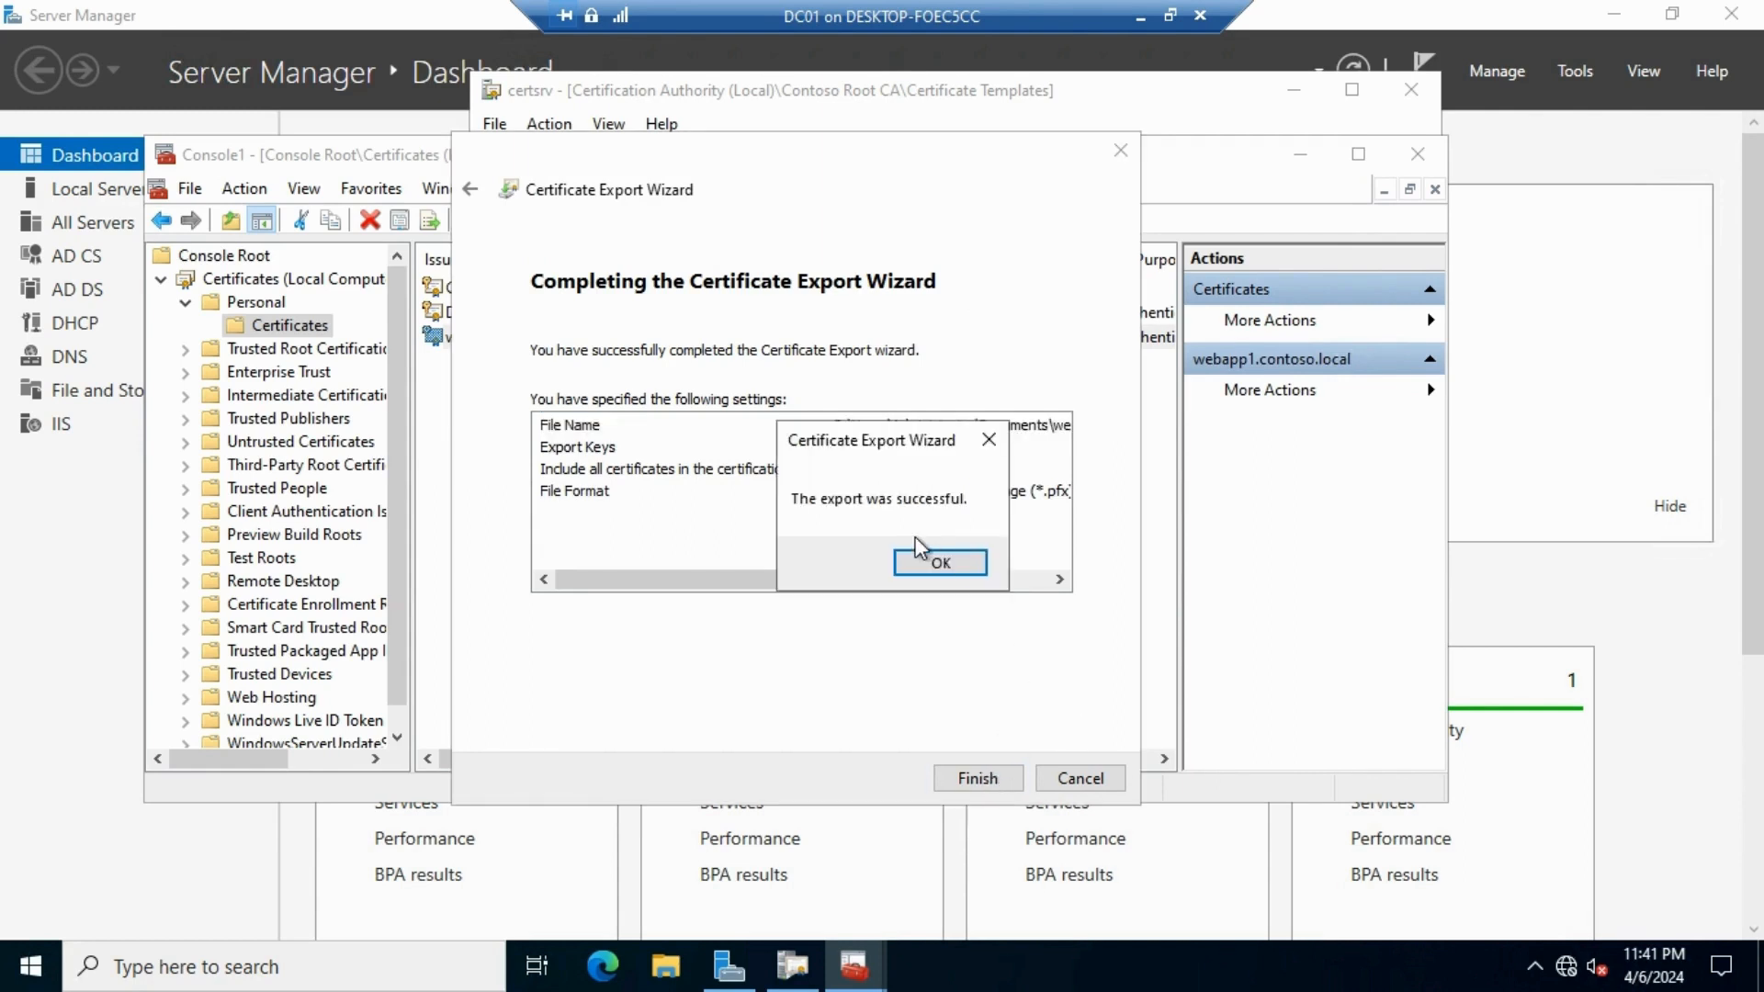
{"action": "left_click", "coordinate": [928, 560]}
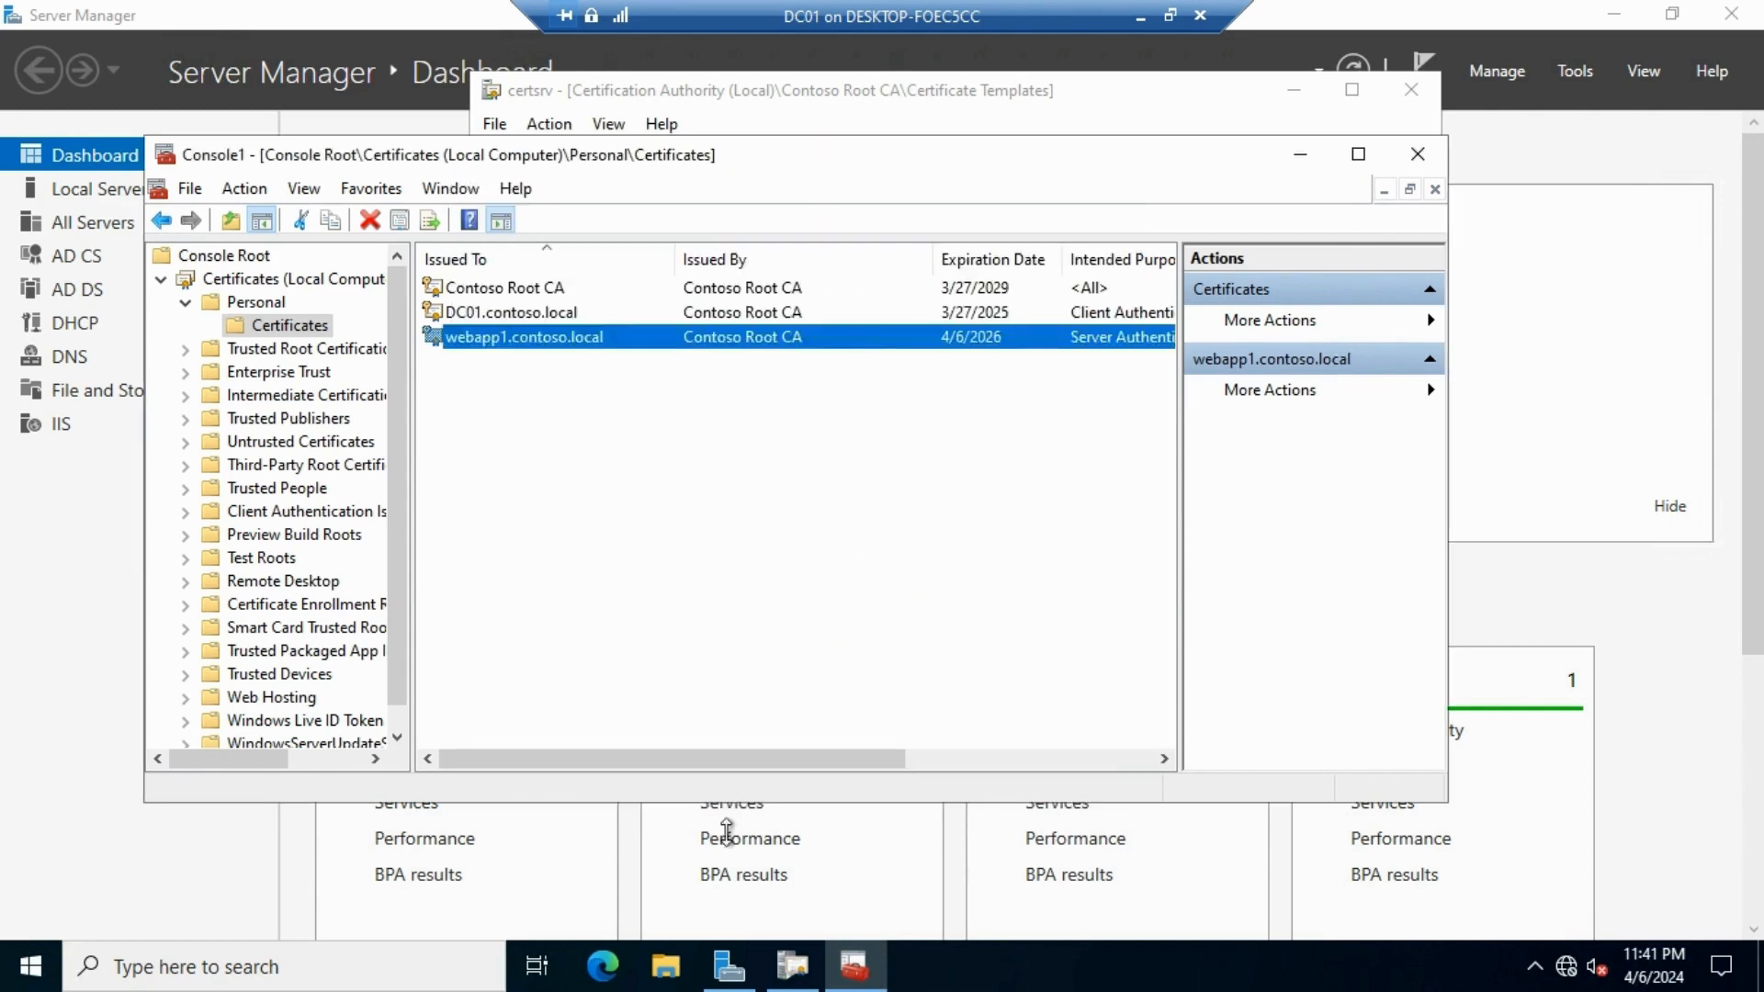
{"action": "left_click", "coordinate": [657, 964]}
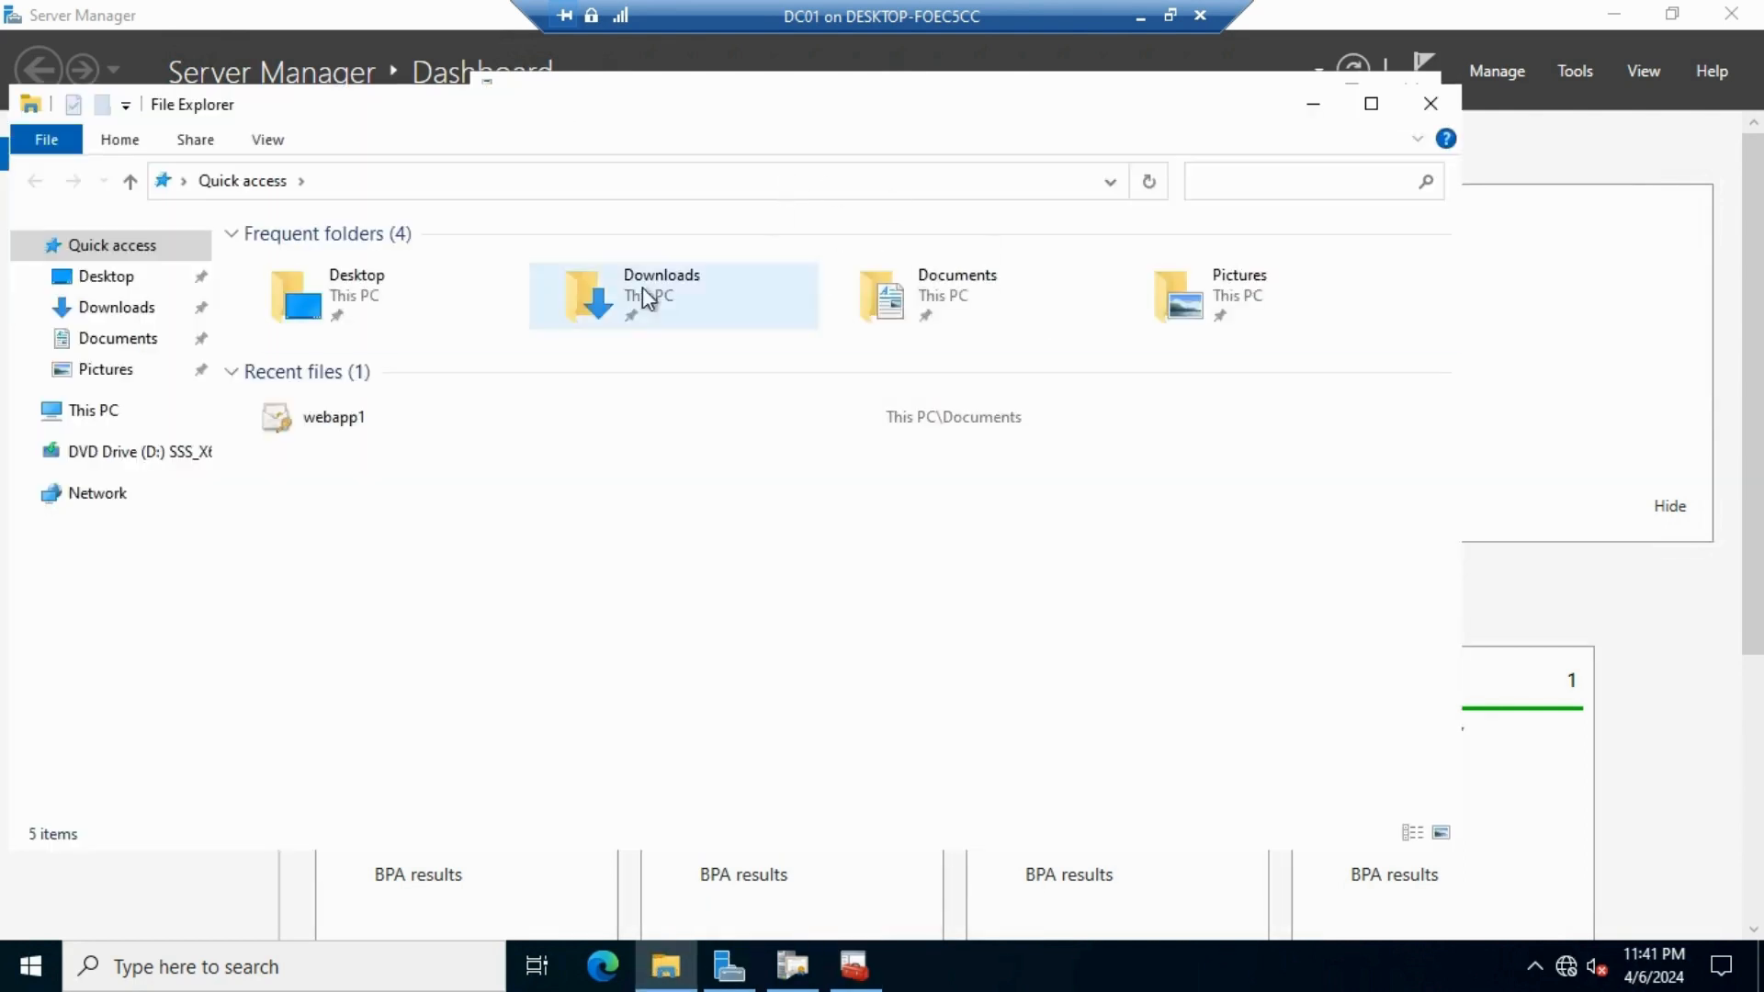
Open Documents, check the webapp1 .pfx file, and cancel the Certificate Import Wizard it launches
{"action": "double_click", "coordinate": [958, 296]}
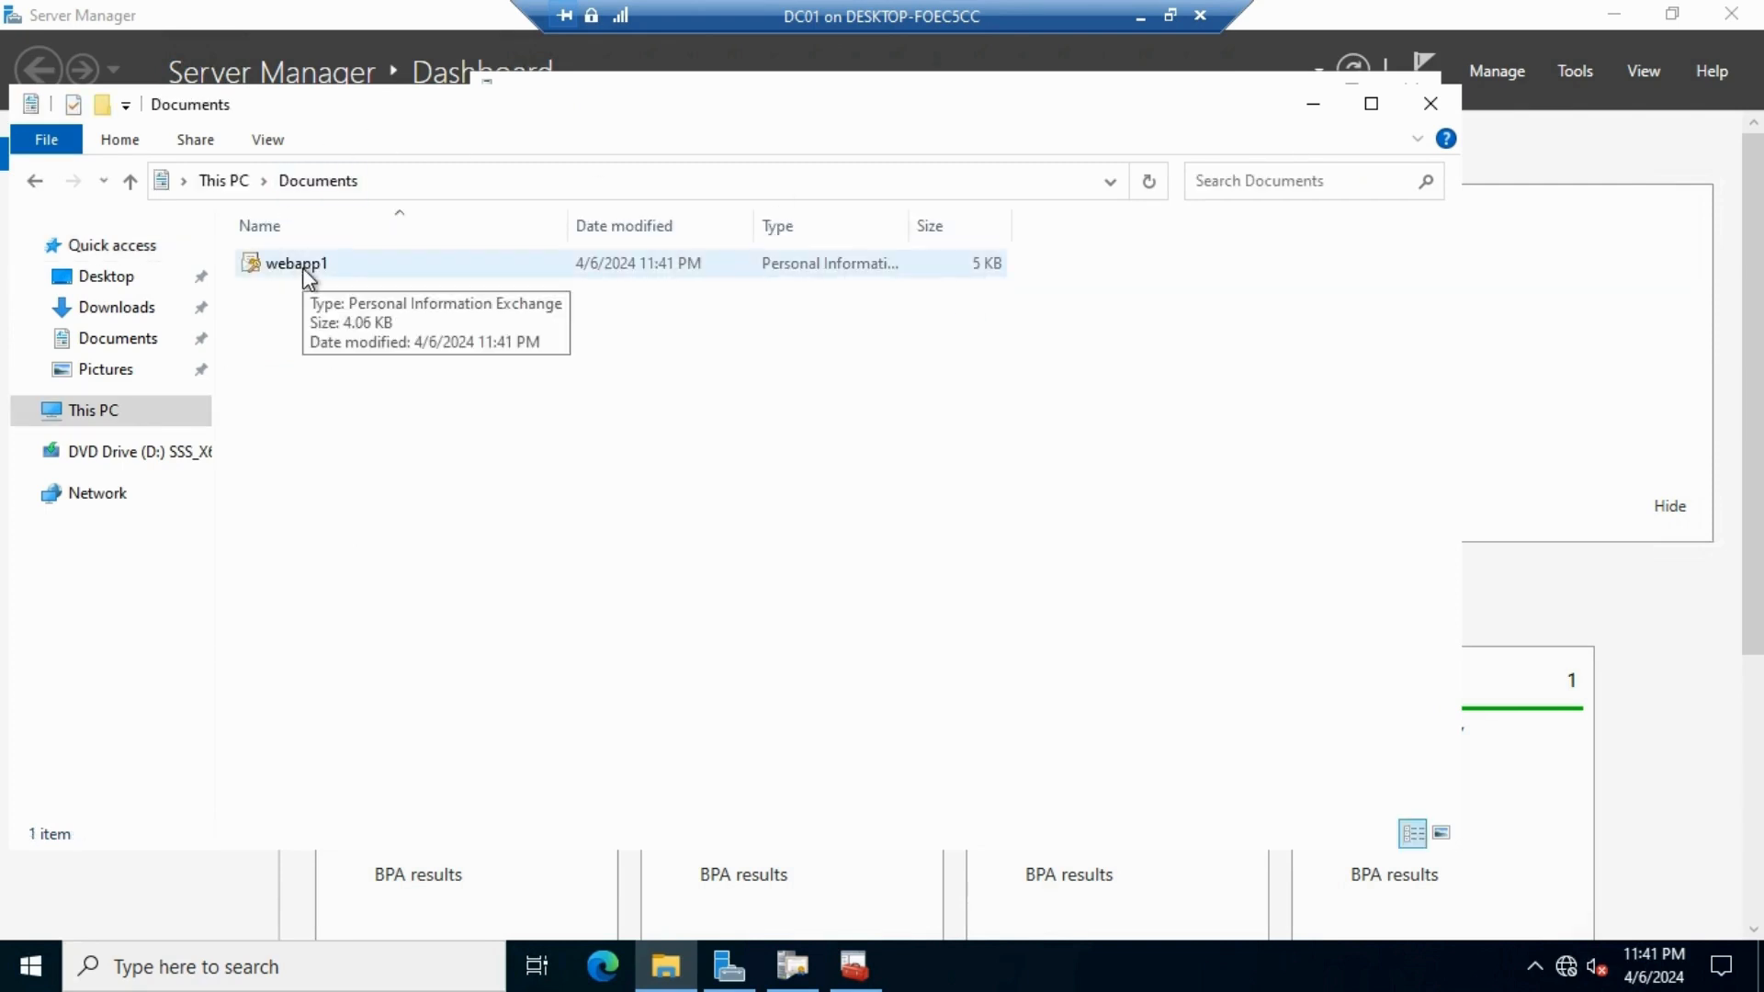
{"action": "double_click", "coordinate": [301, 267]}
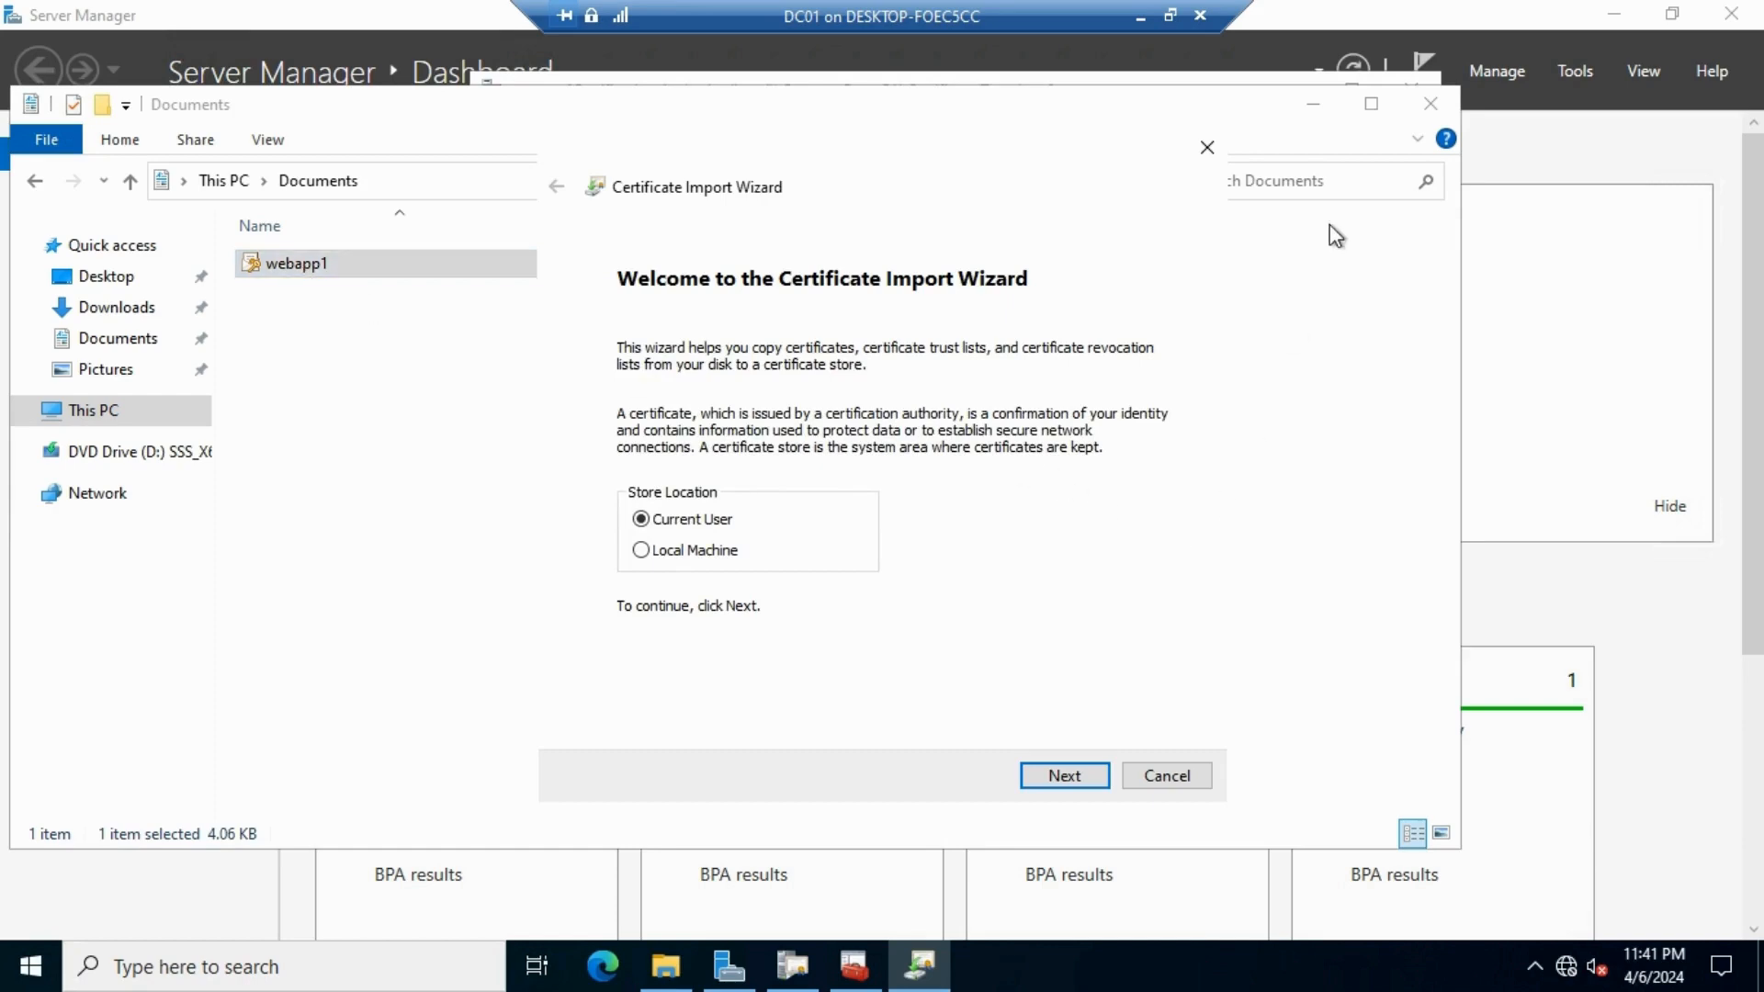
{"action": "left_click", "coordinate": [1208, 147]}
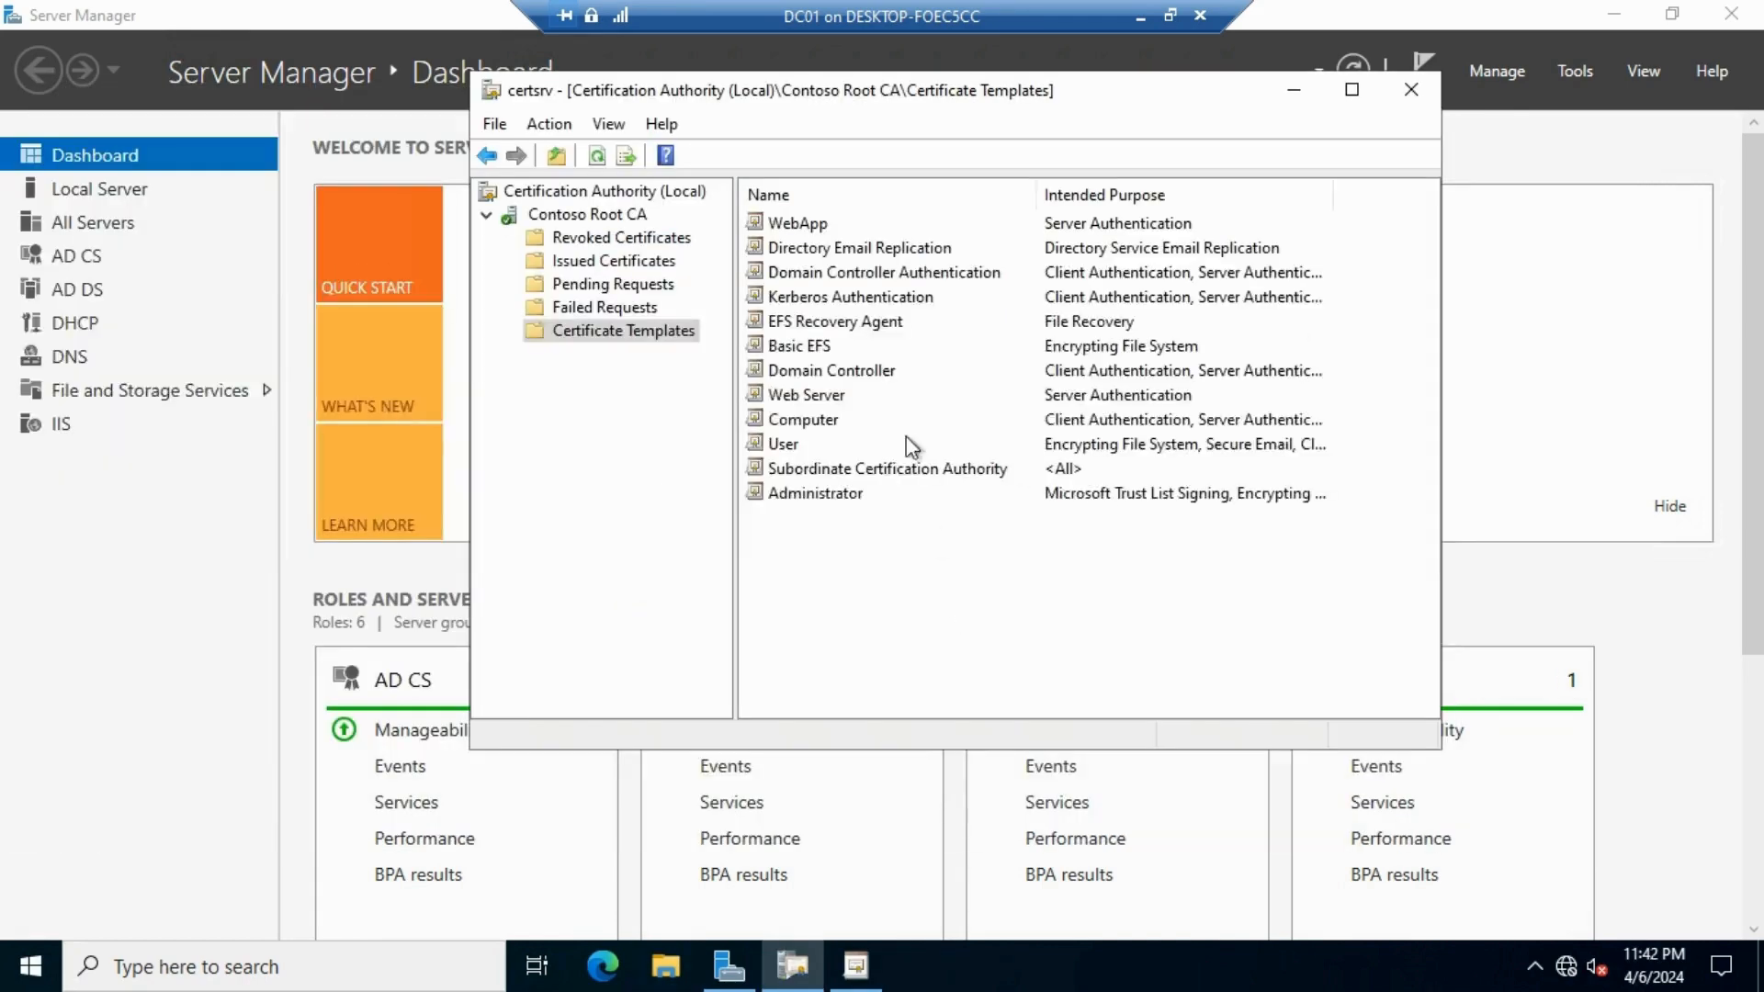
Reposition the CA window and choose Manage on Contoso Root CA's Certificate Templates
{"action": "left_click_drag", "start_coordinate": [1031, 108], "coordinate": [1126, 146]}
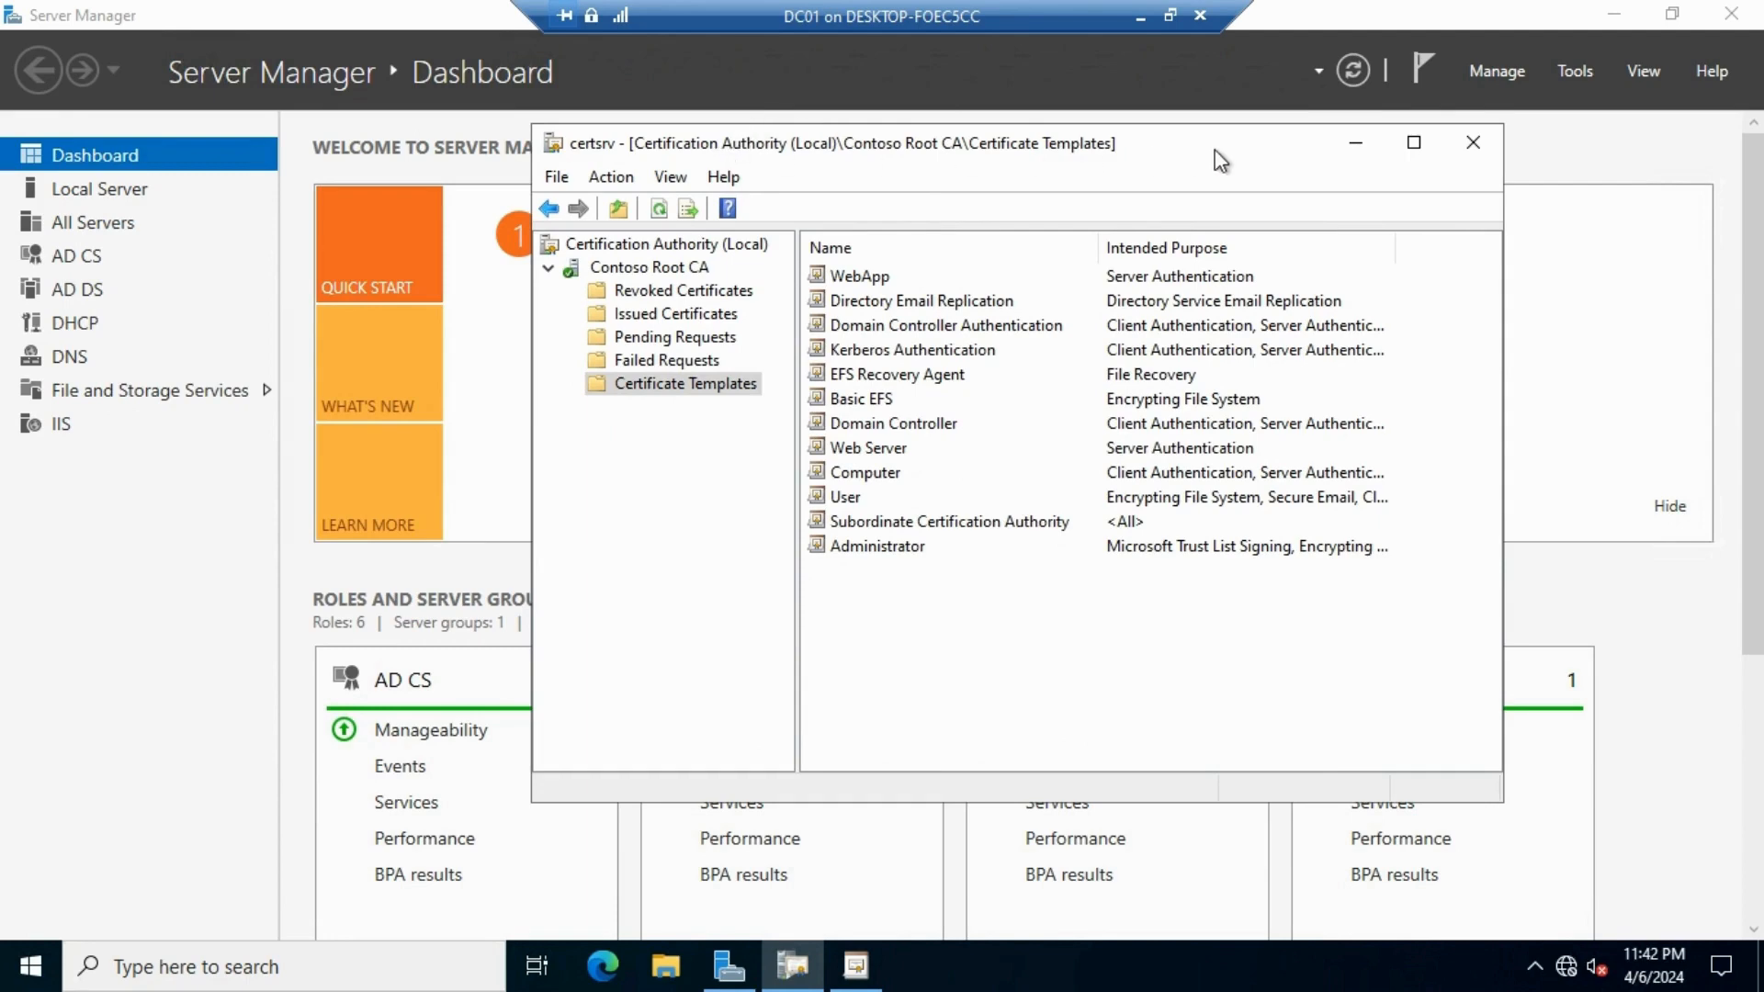
{"action": "left_click_drag", "start_coordinate": [1217, 152], "coordinate": [1026, 144]}
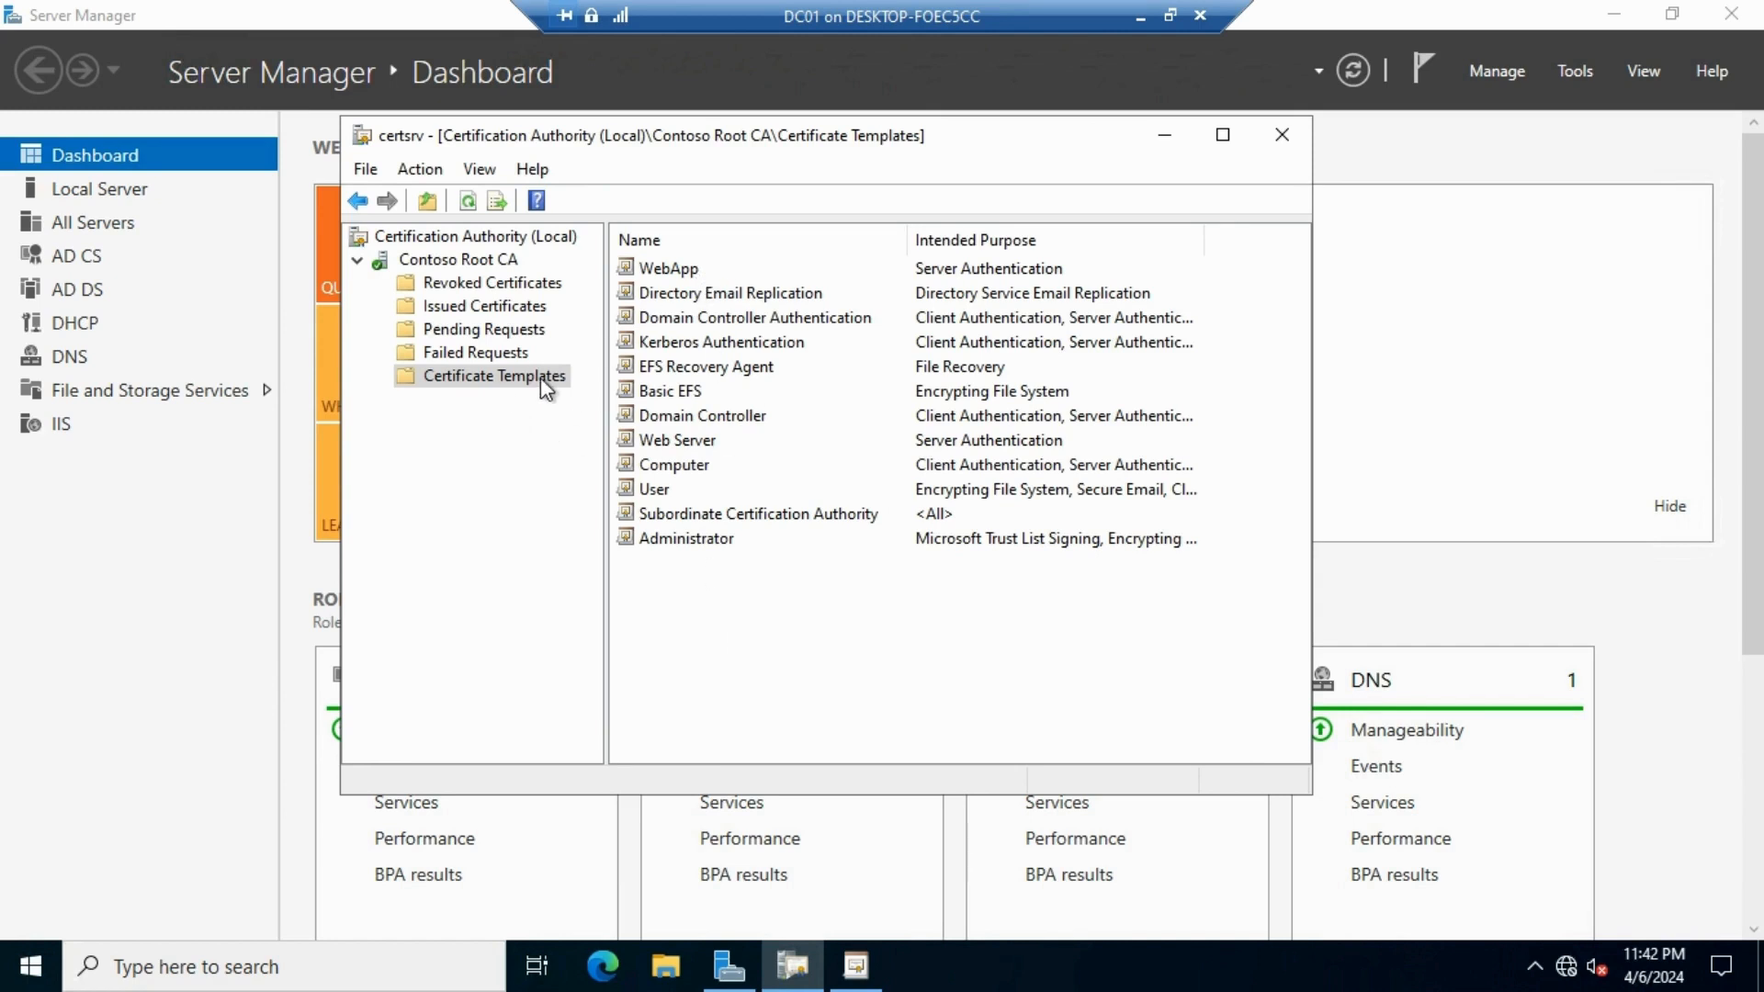
{"action": "left_click", "coordinate": [663, 268]}
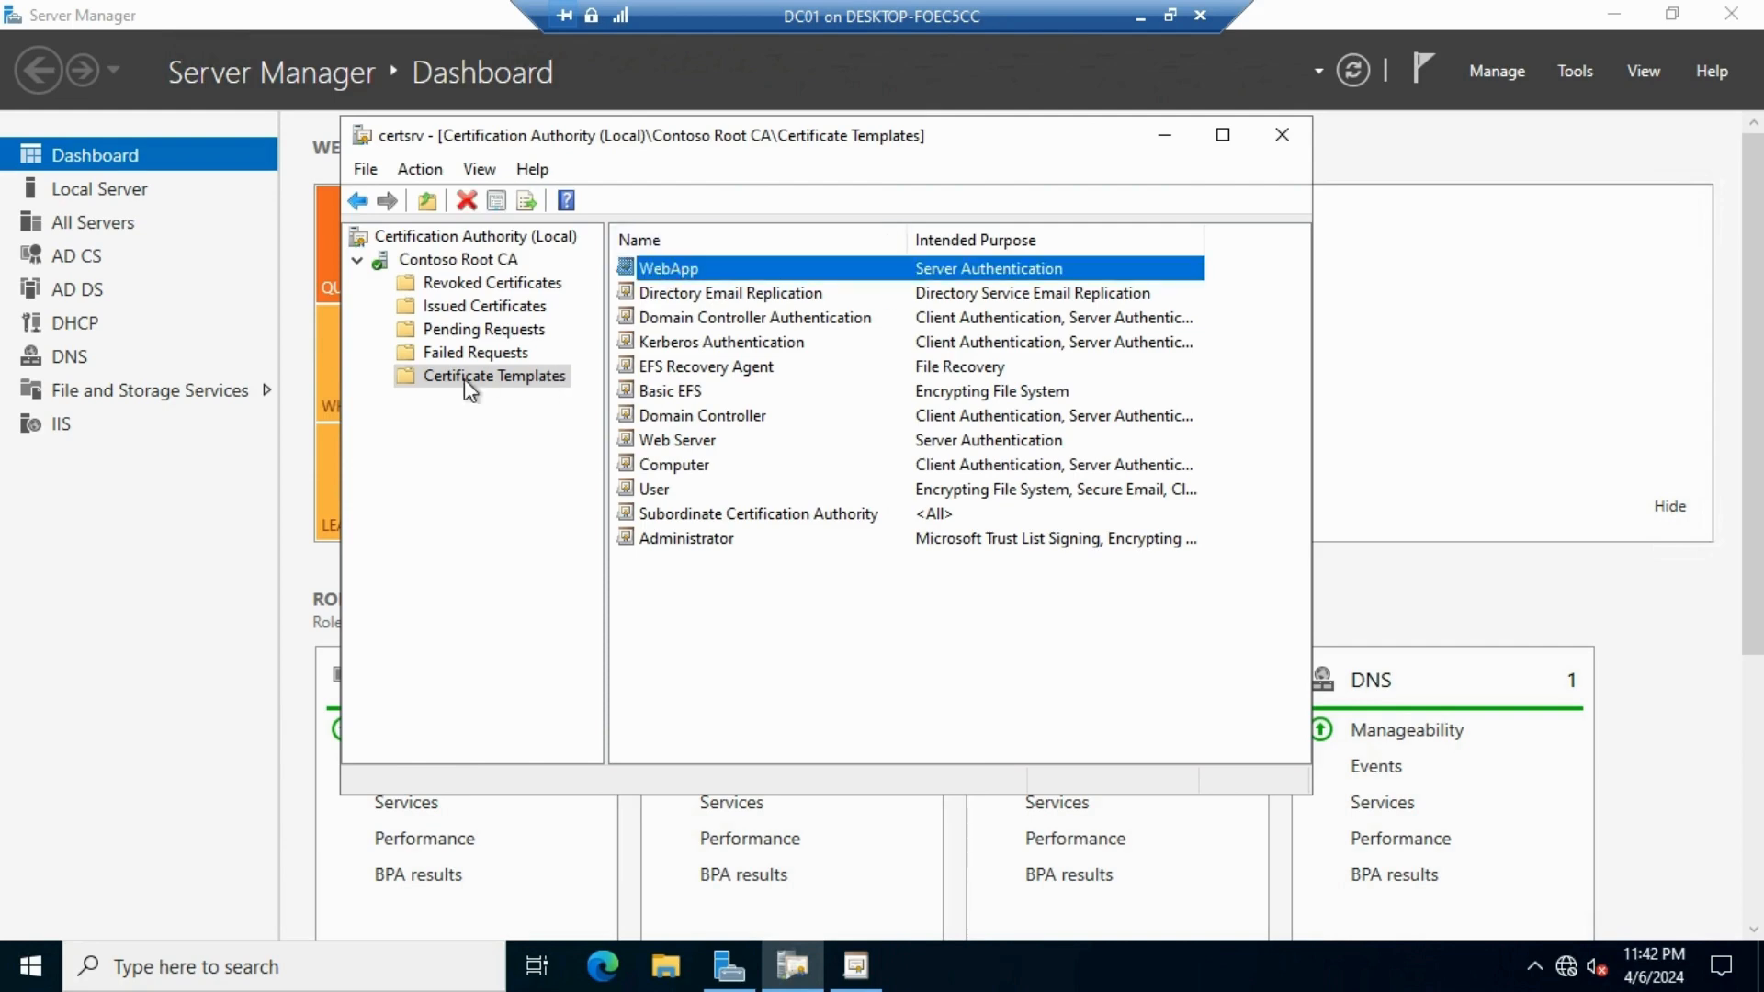
{"action": "right_click", "coordinate": [490, 376]}
{"action": "left_click", "coordinate": [614, 384]}
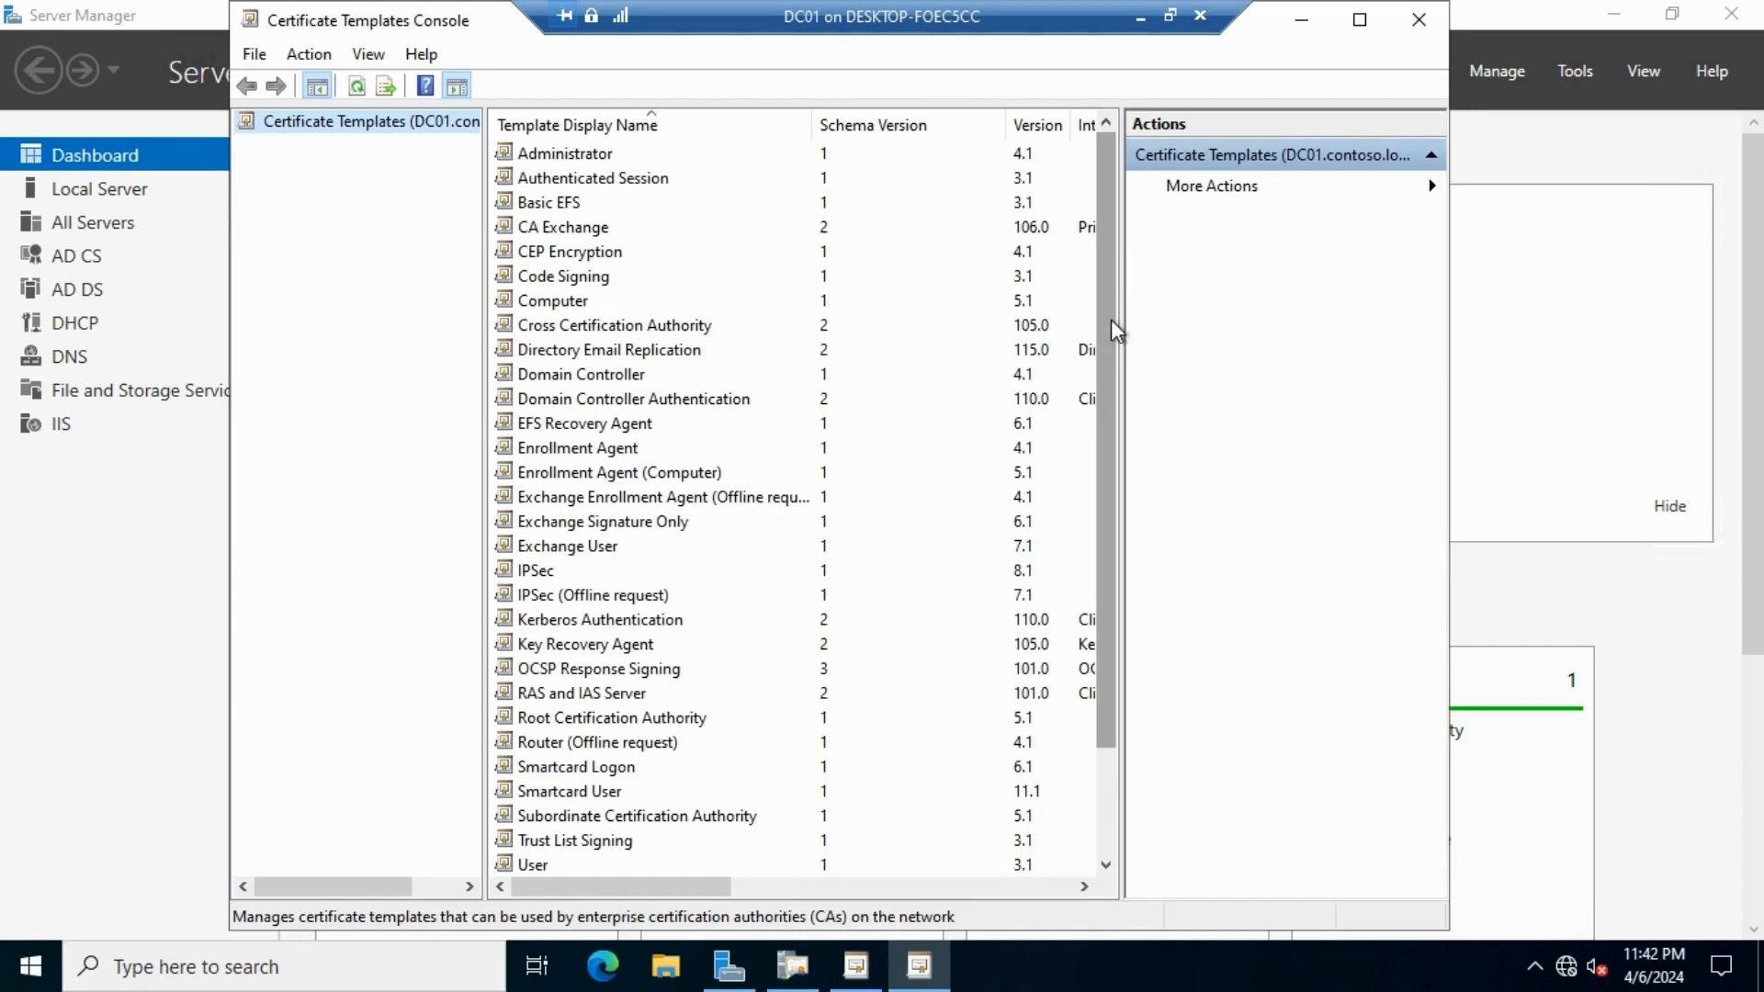
Enable 'Allow private key to be exported' on WebApp's Request Handling tab, then close the console
{"action": "left_click_drag", "start_coordinate": [1115, 331], "coordinate": [1130, 547]}
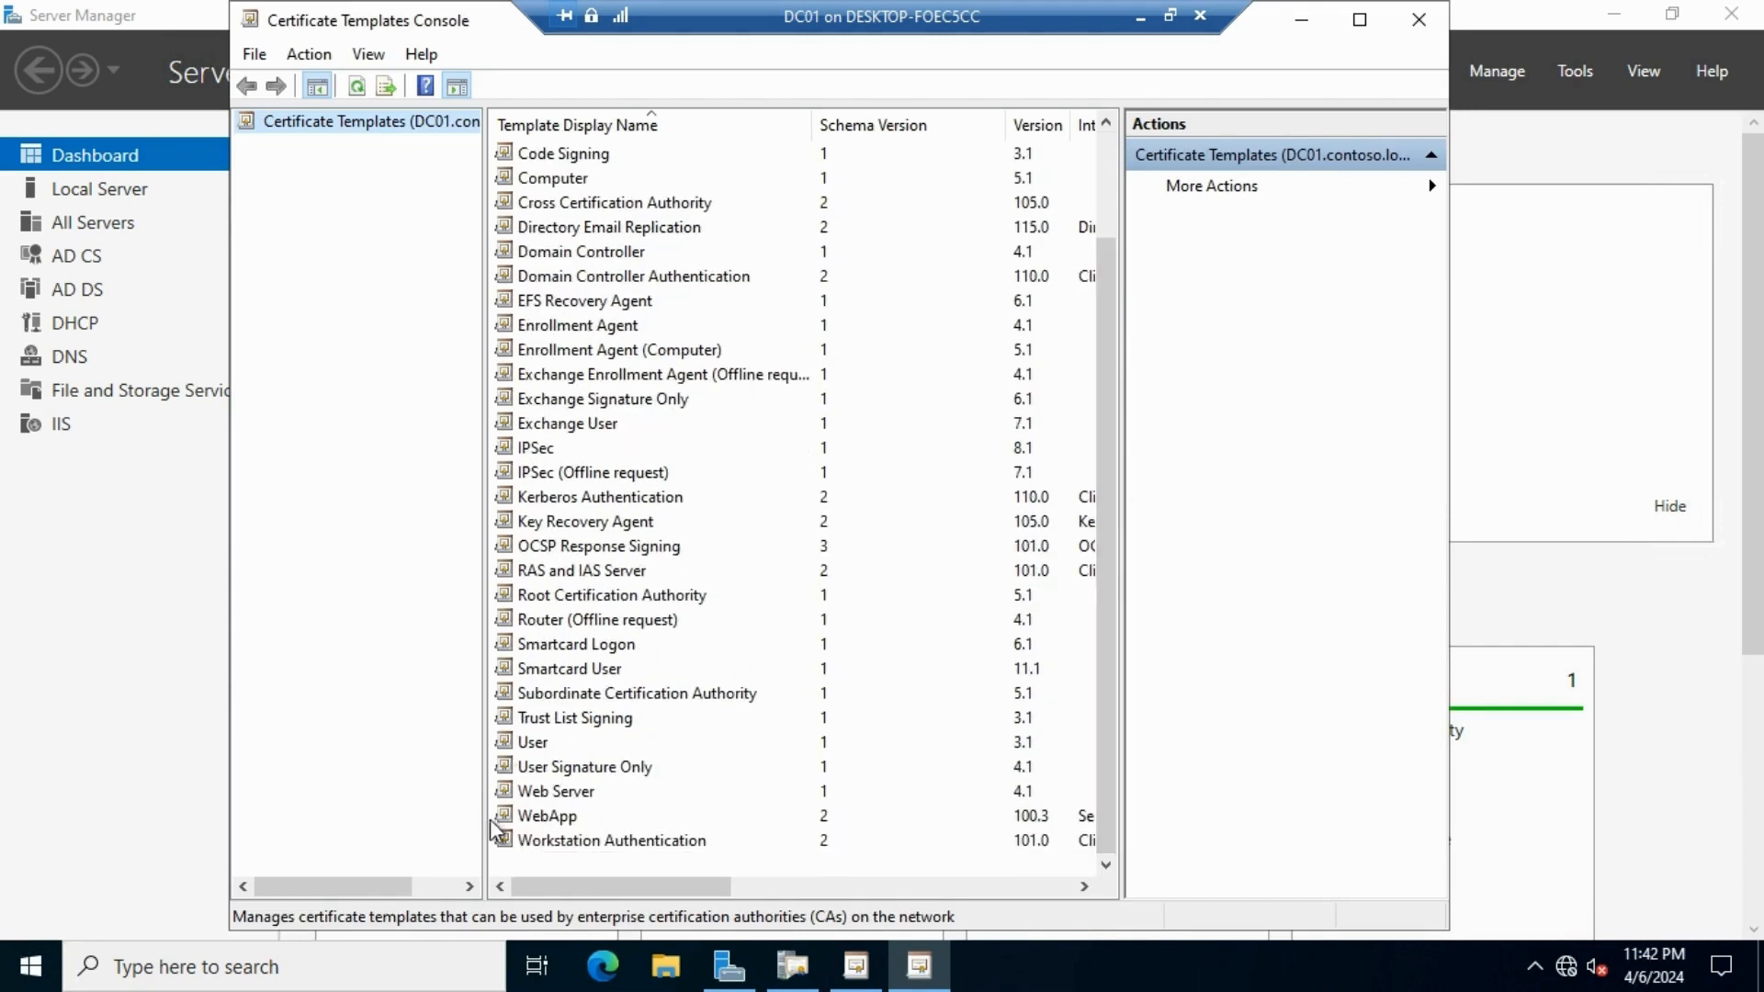
{"action": "left_click", "coordinate": [530, 821]}
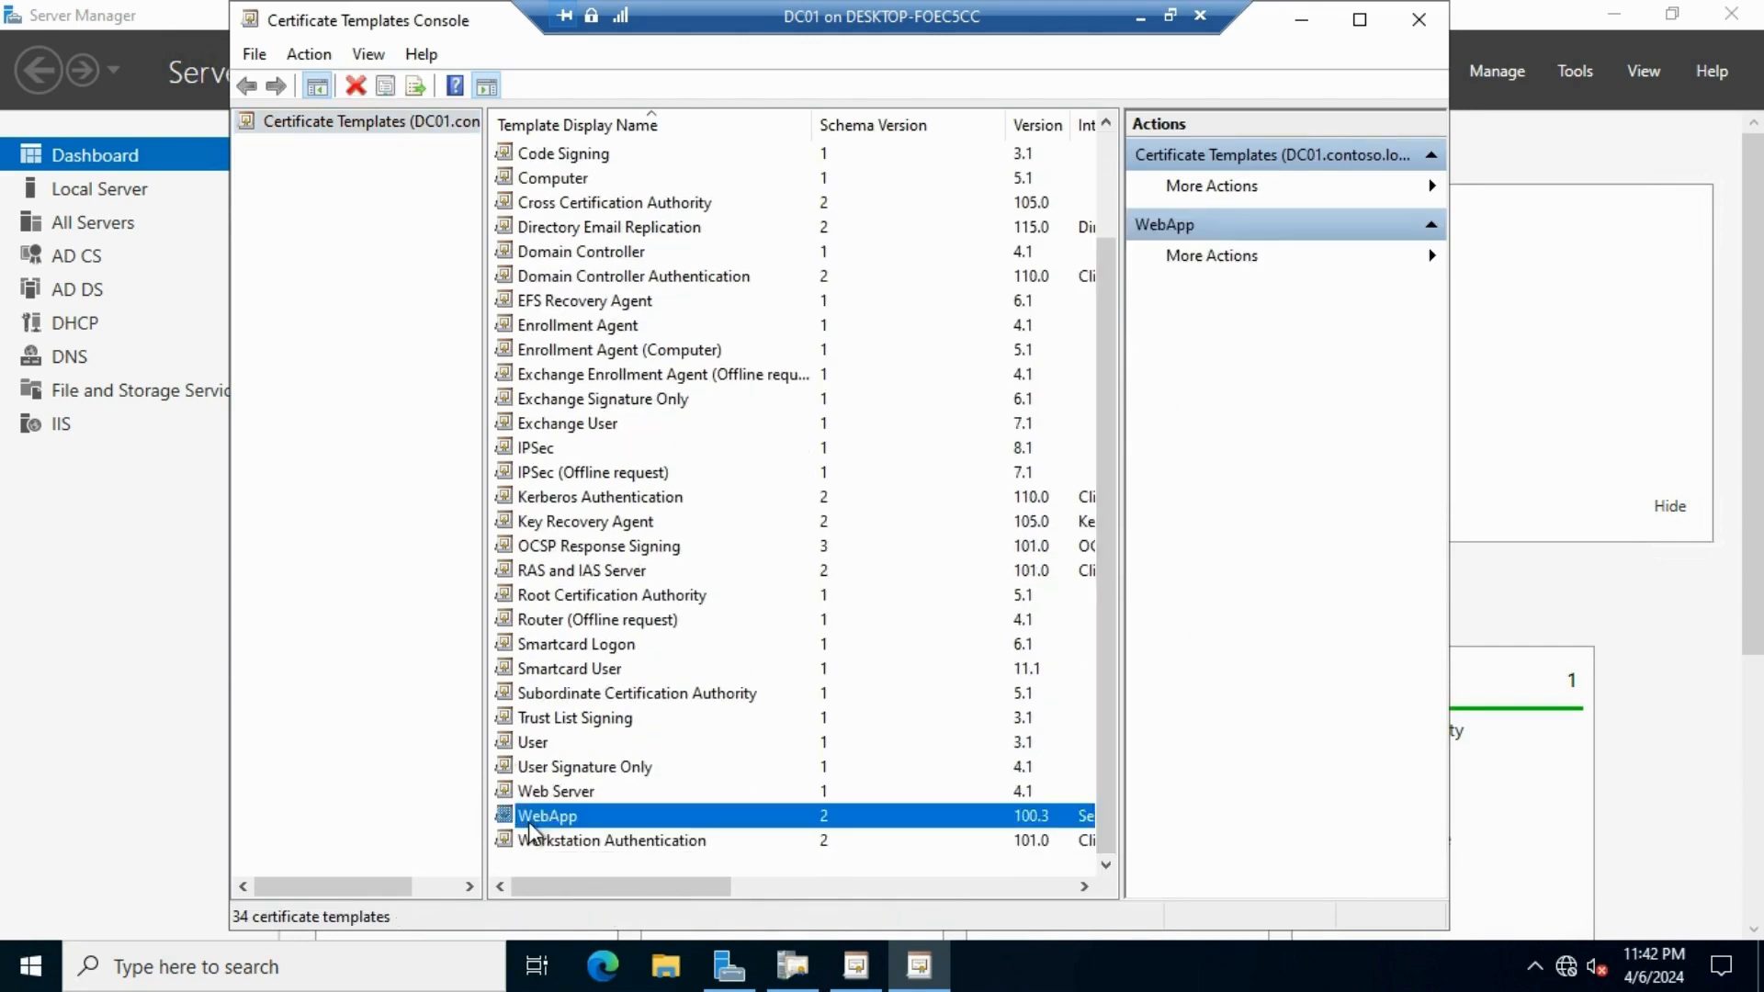
{"action": "right_click", "coordinate": [595, 820]}
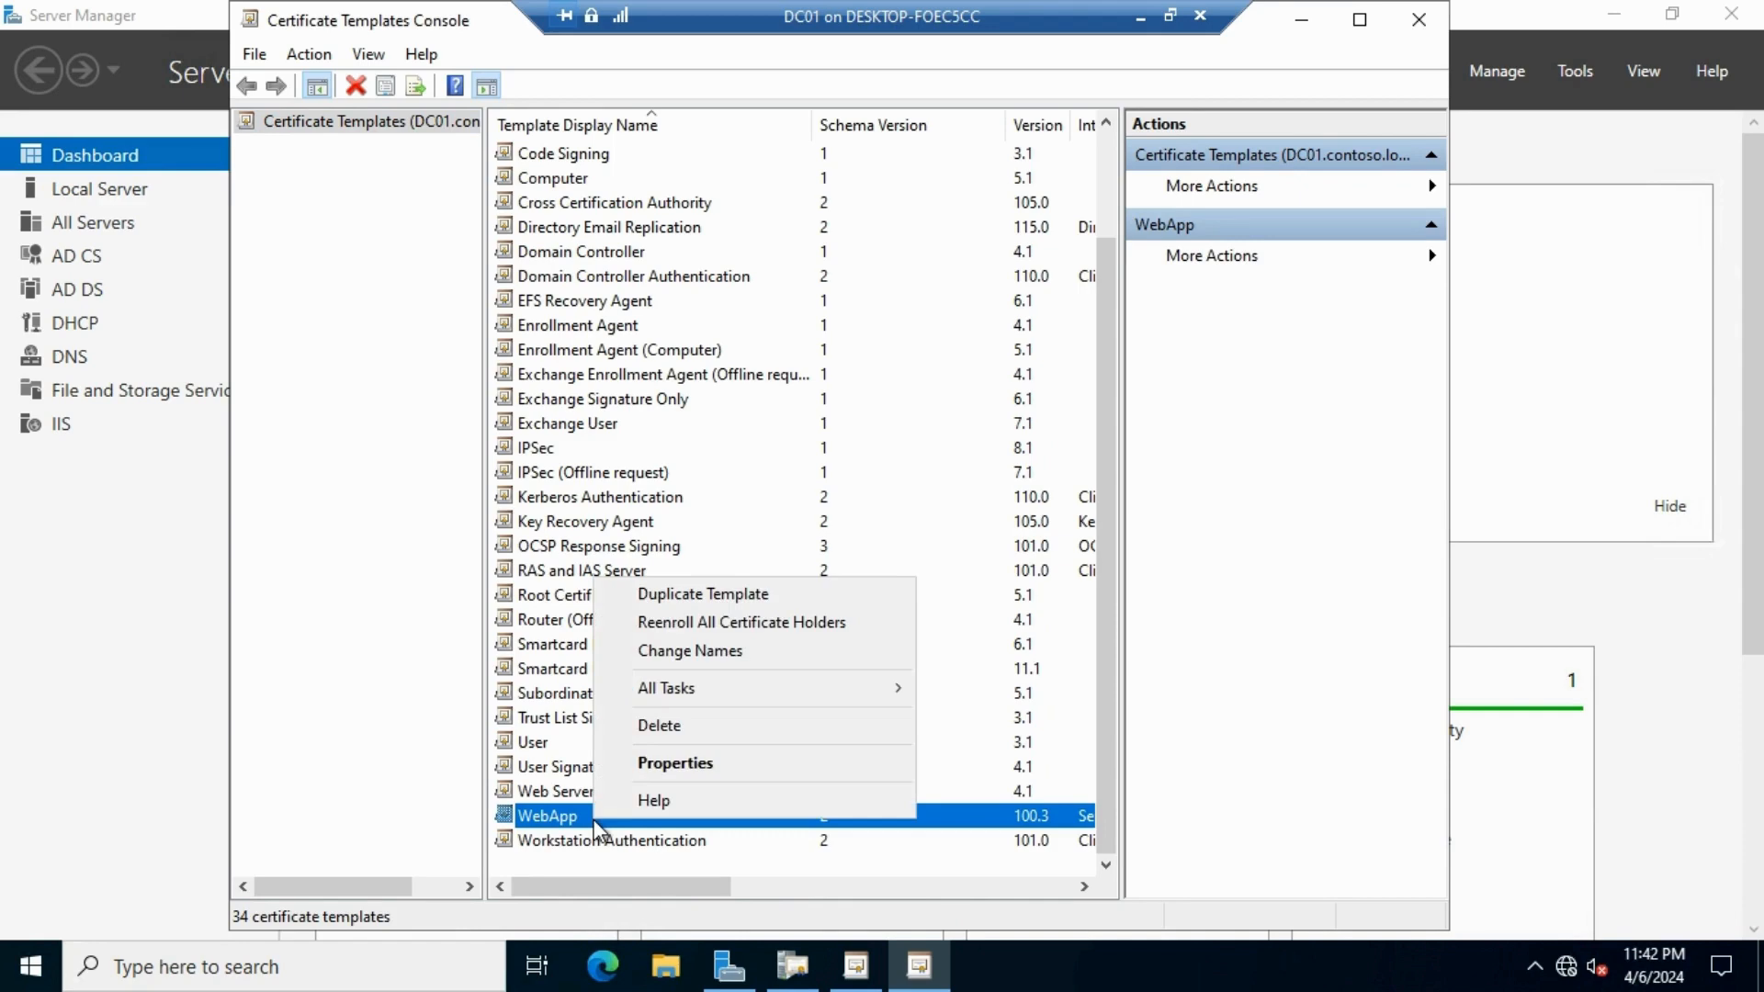
{"action": "left_click", "coordinate": [665, 776]}
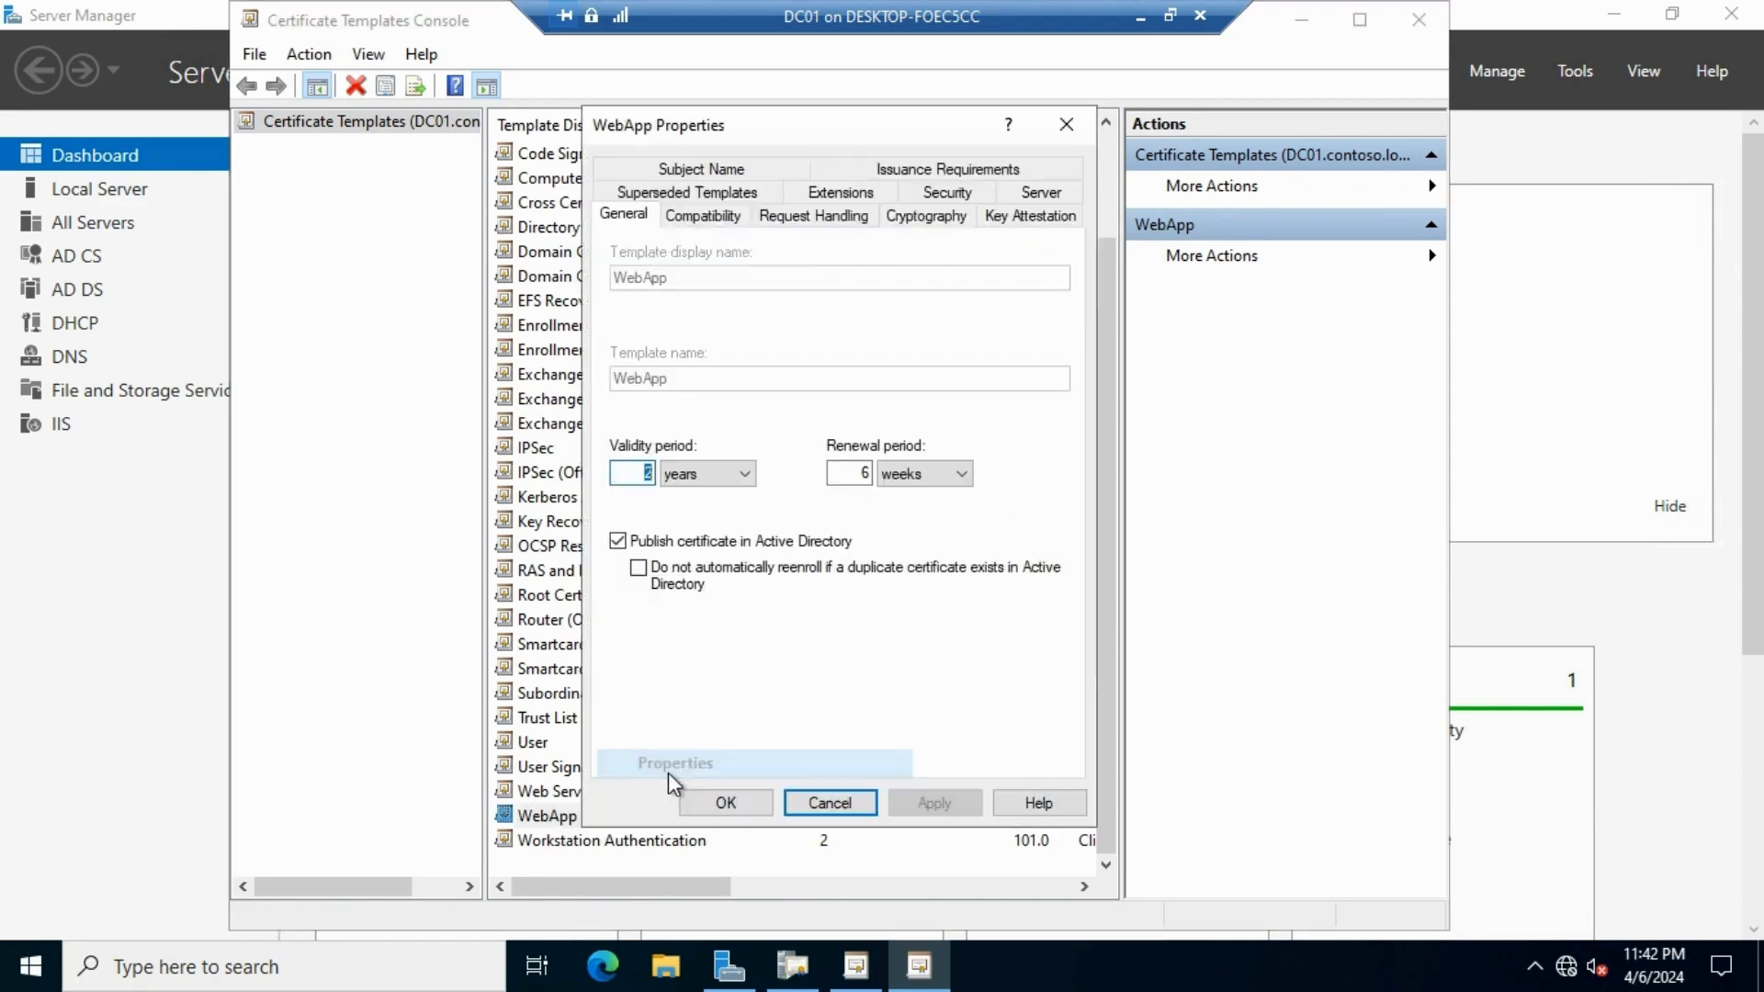
{"action": "left_click", "coordinate": [730, 220]}
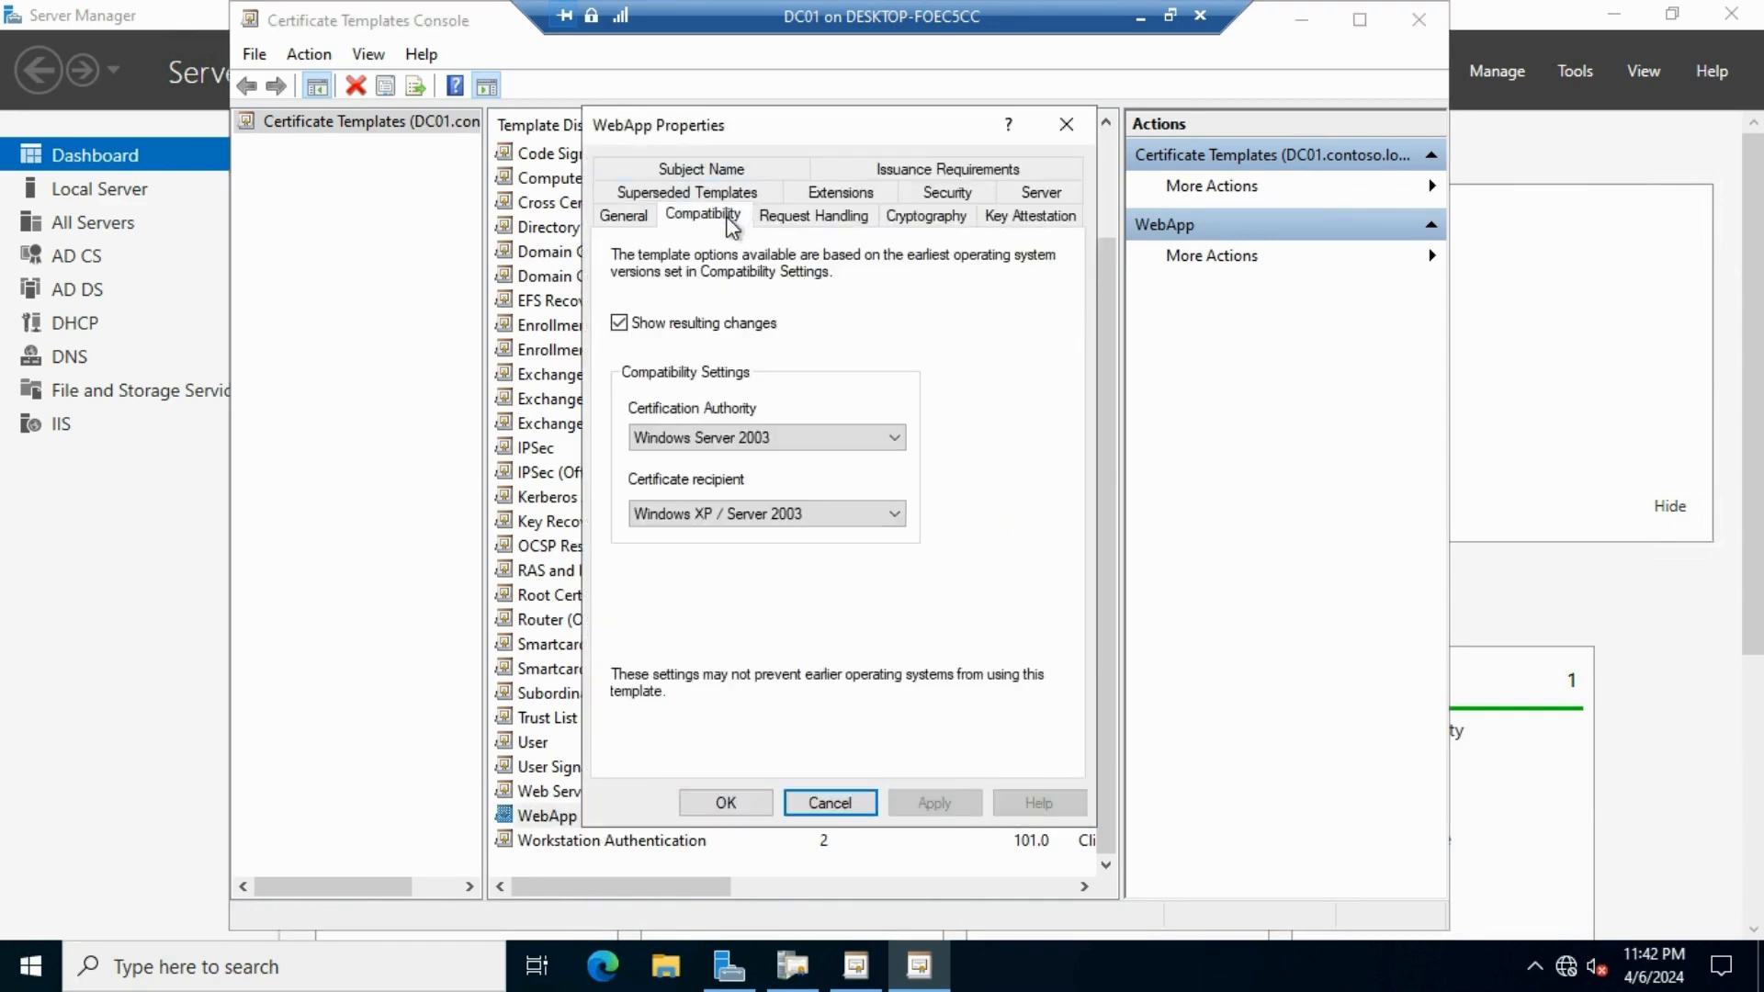
{"action": "left_click", "coordinate": [847, 217]}
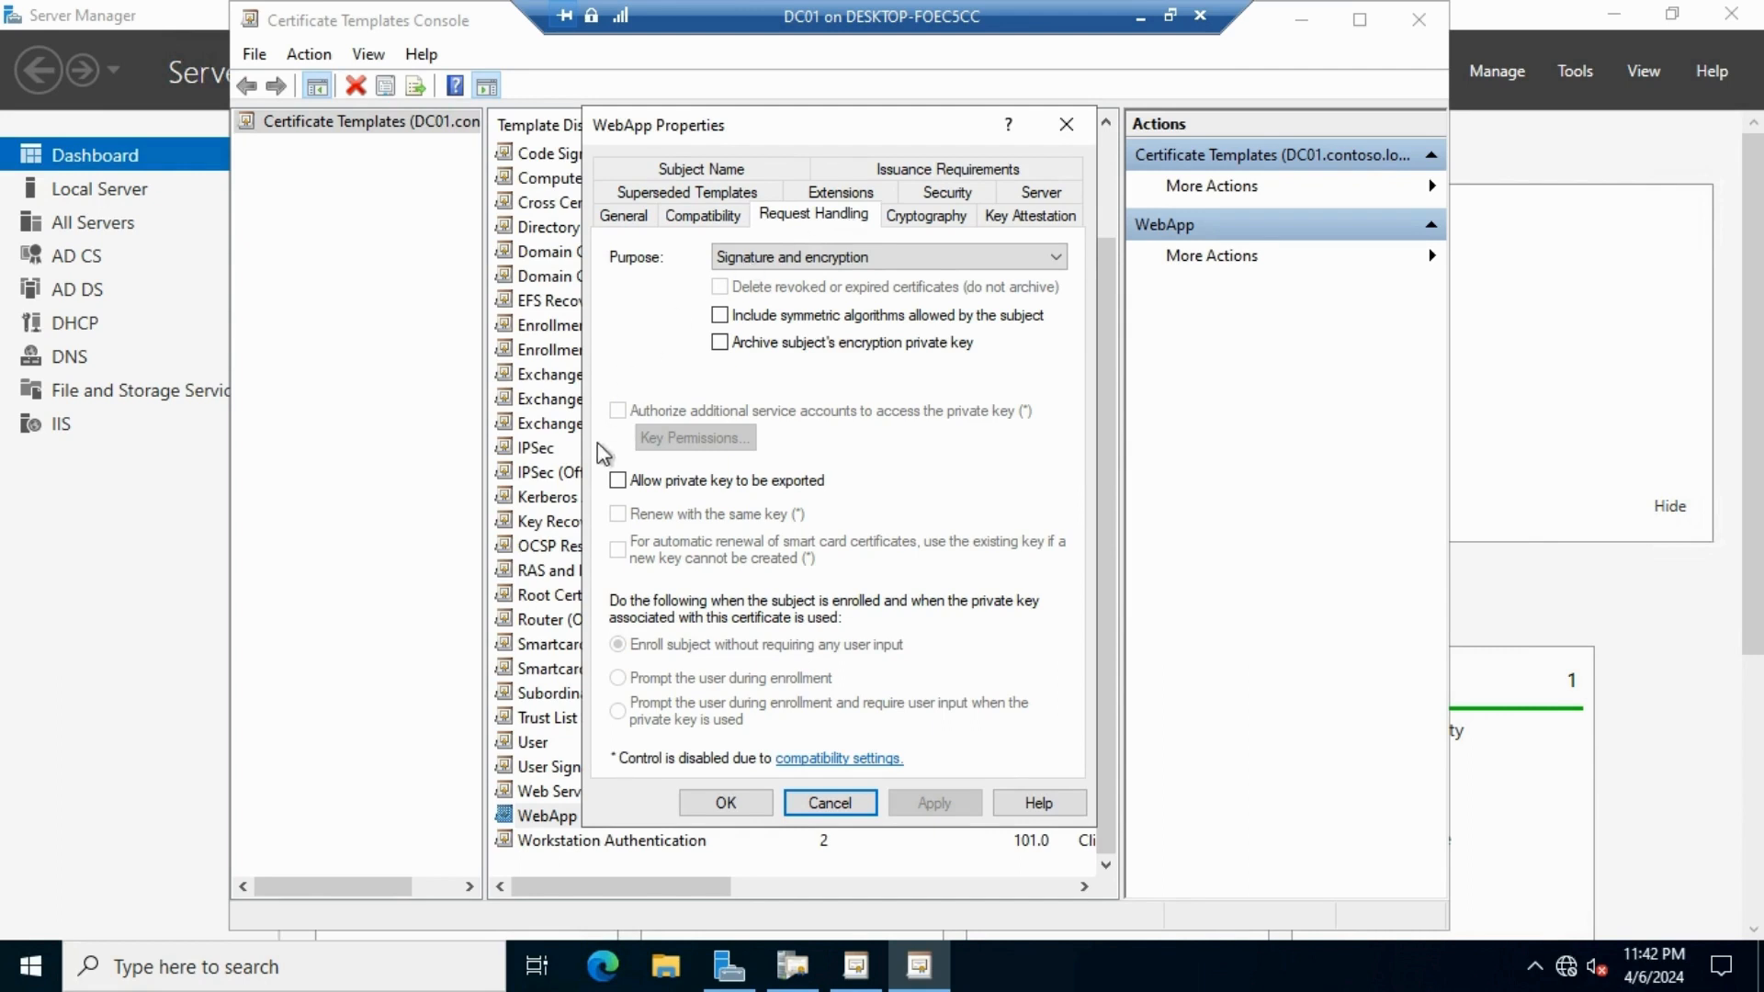
{"action": "left_click", "coordinate": [617, 480]}
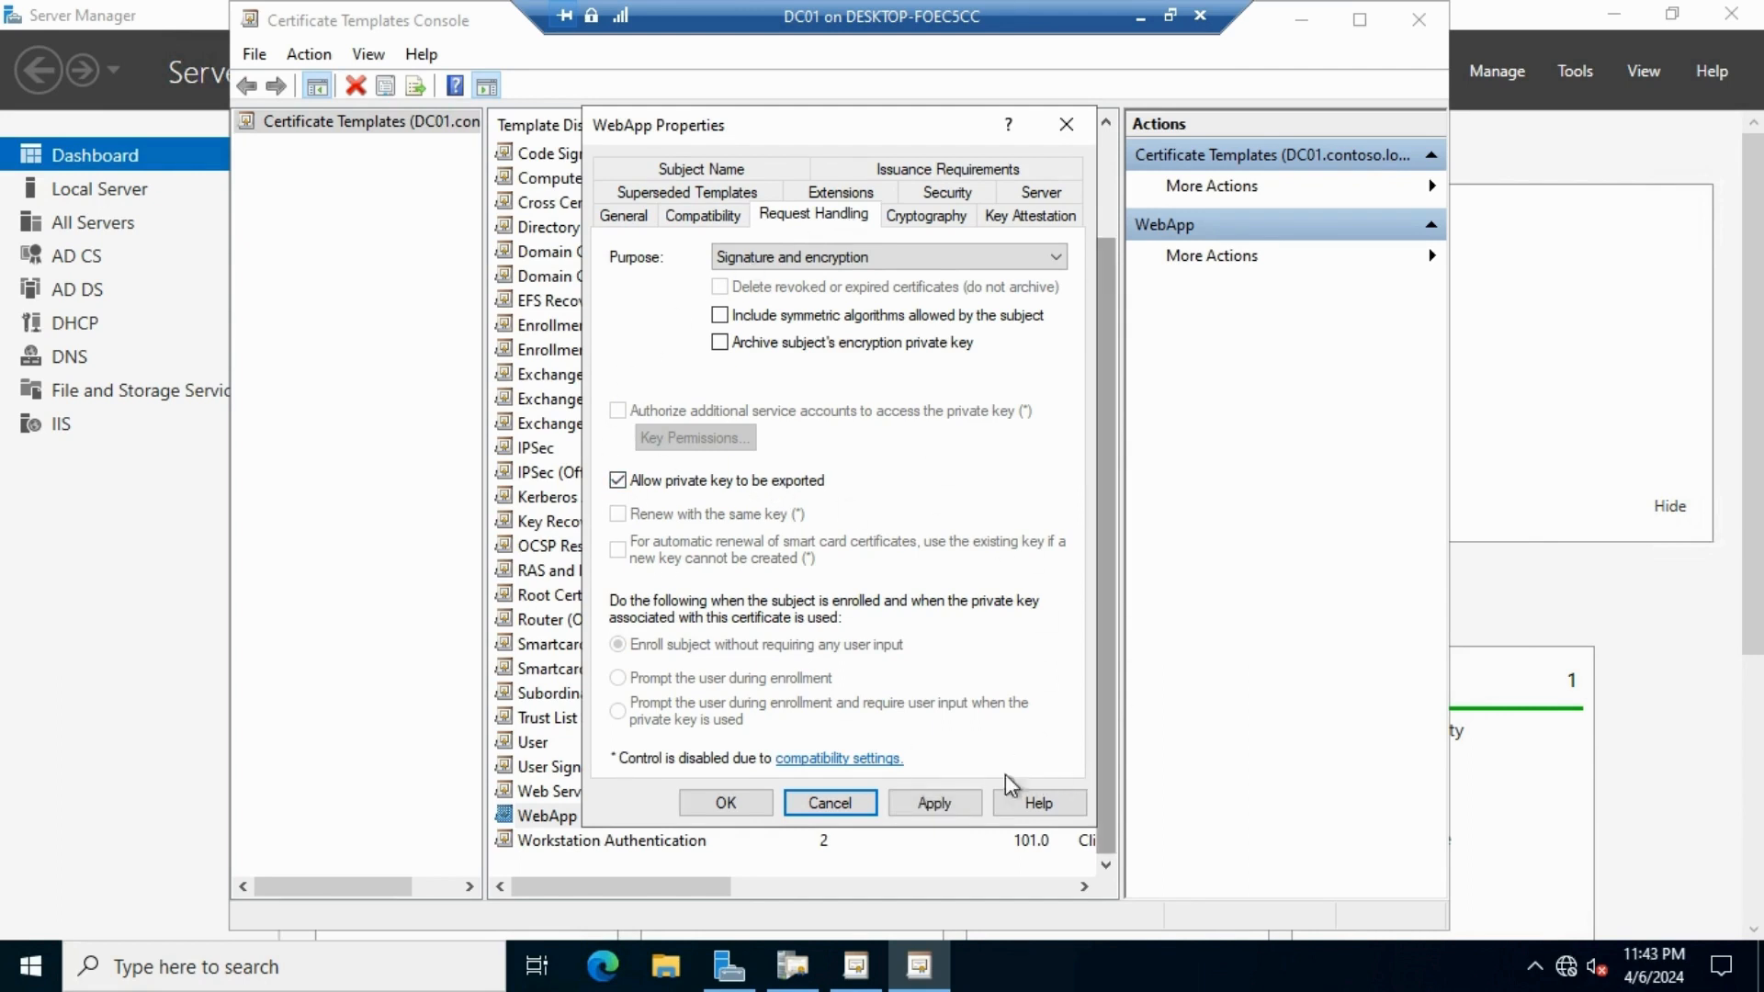
{"action": "left_click", "coordinate": [955, 799]}
{"action": "left_click", "coordinate": [726, 802]}
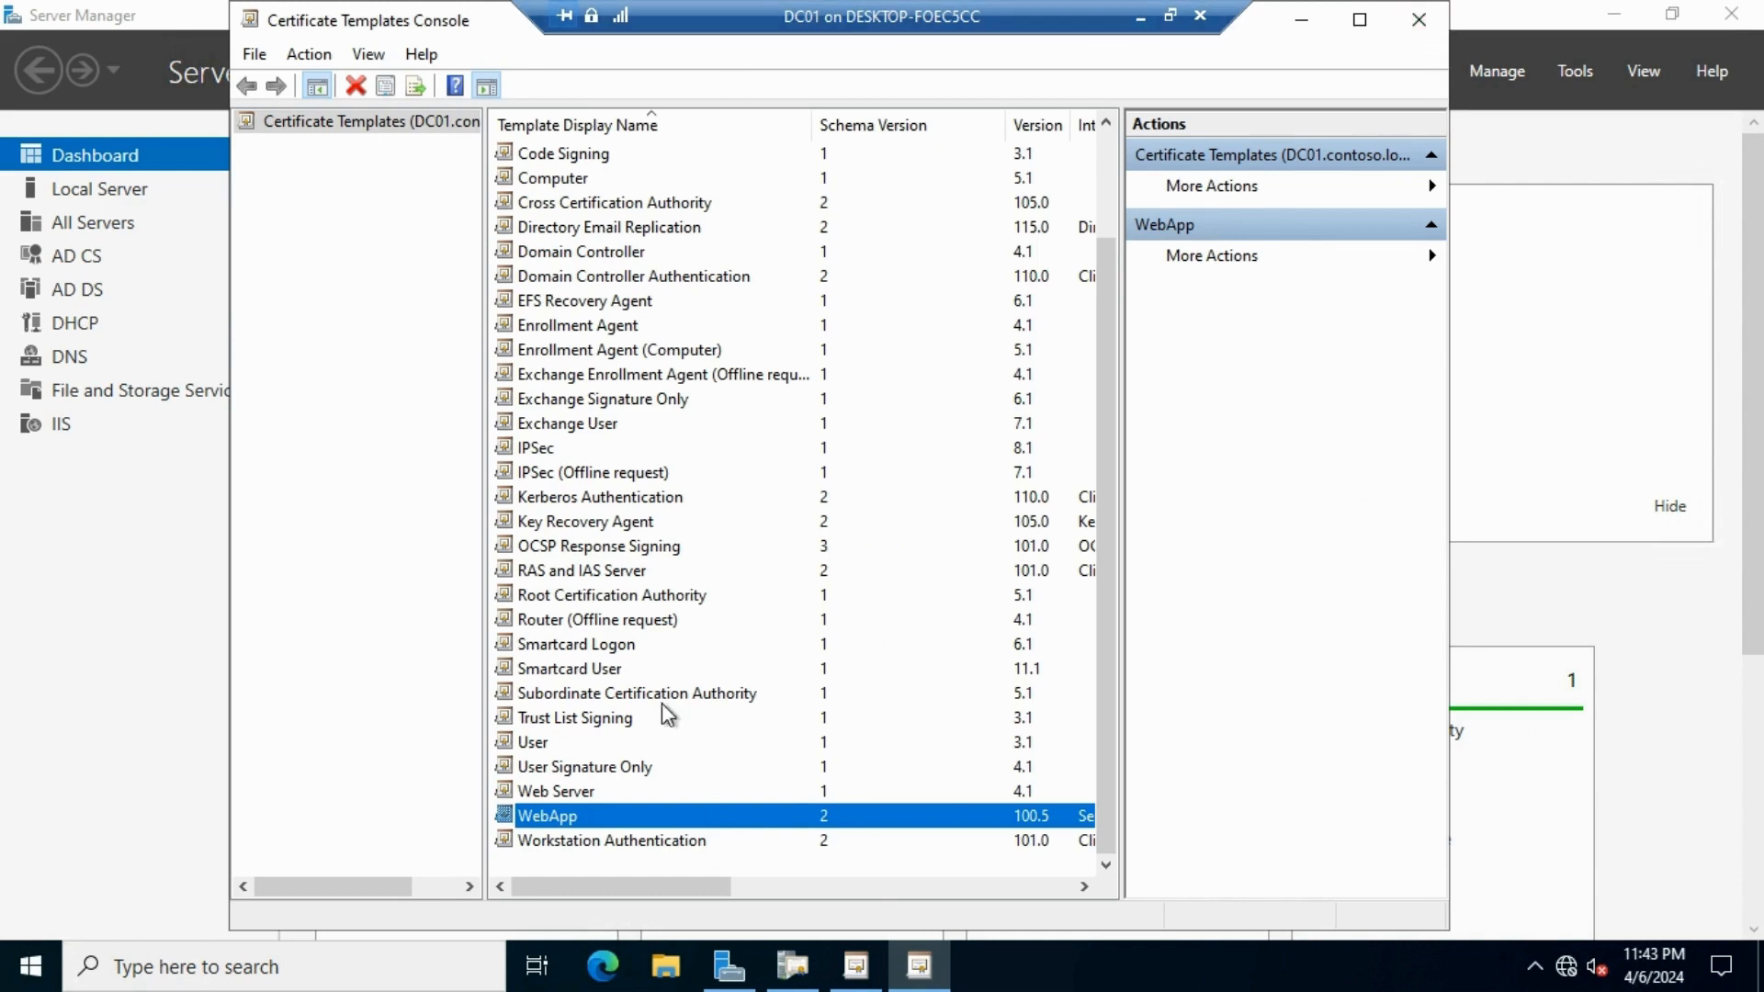
{"action": "left_click", "coordinate": [1436, 20]}
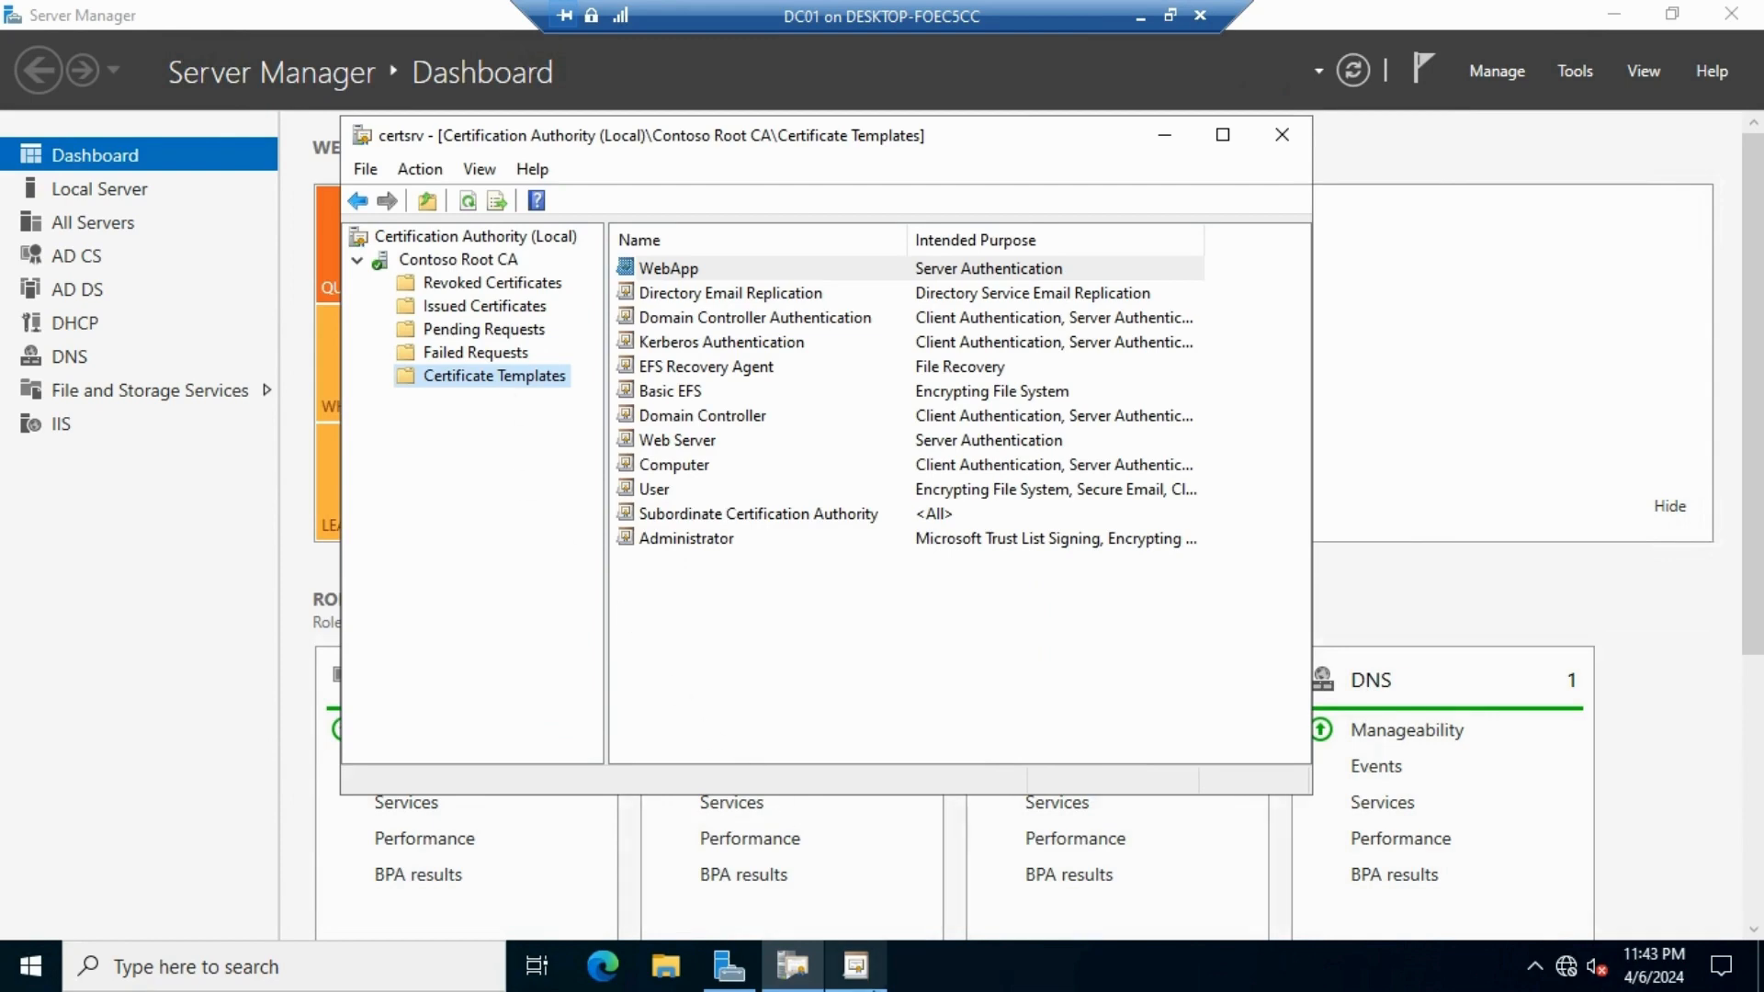
Launch mmc and add the Certificates snap-in for the local computer account
{"action": "left_click", "coordinate": [30, 965]}
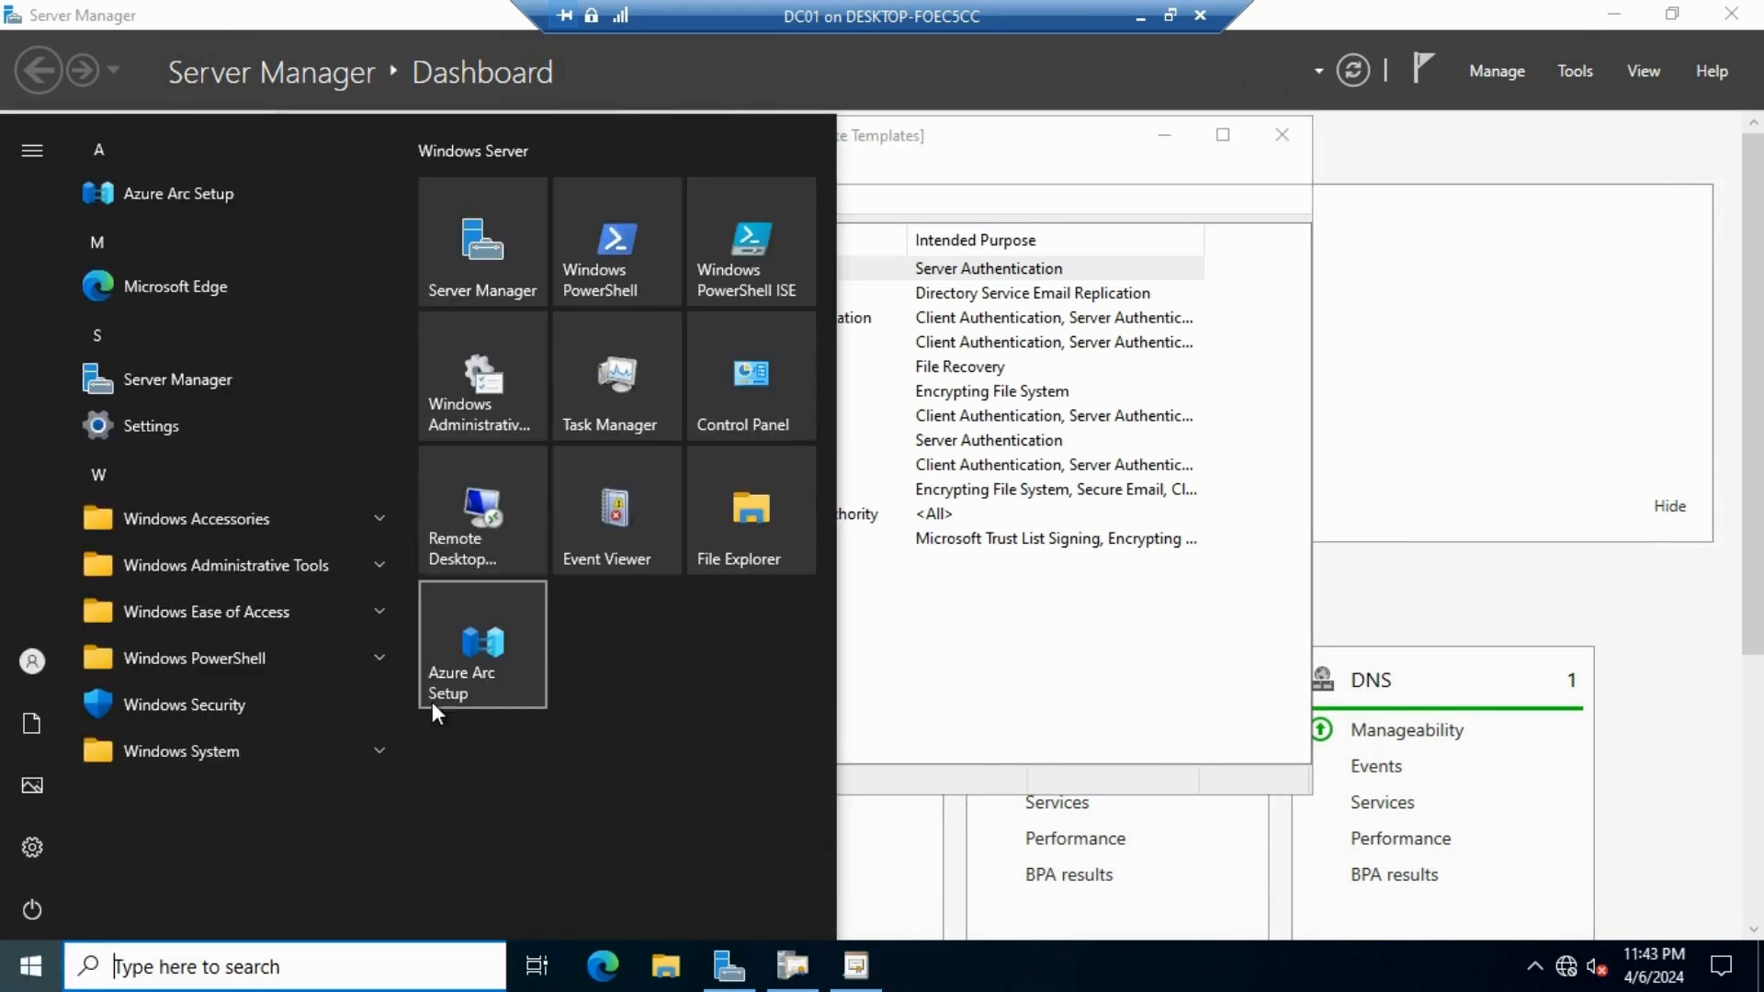
{"action": "type", "text": "mm"}
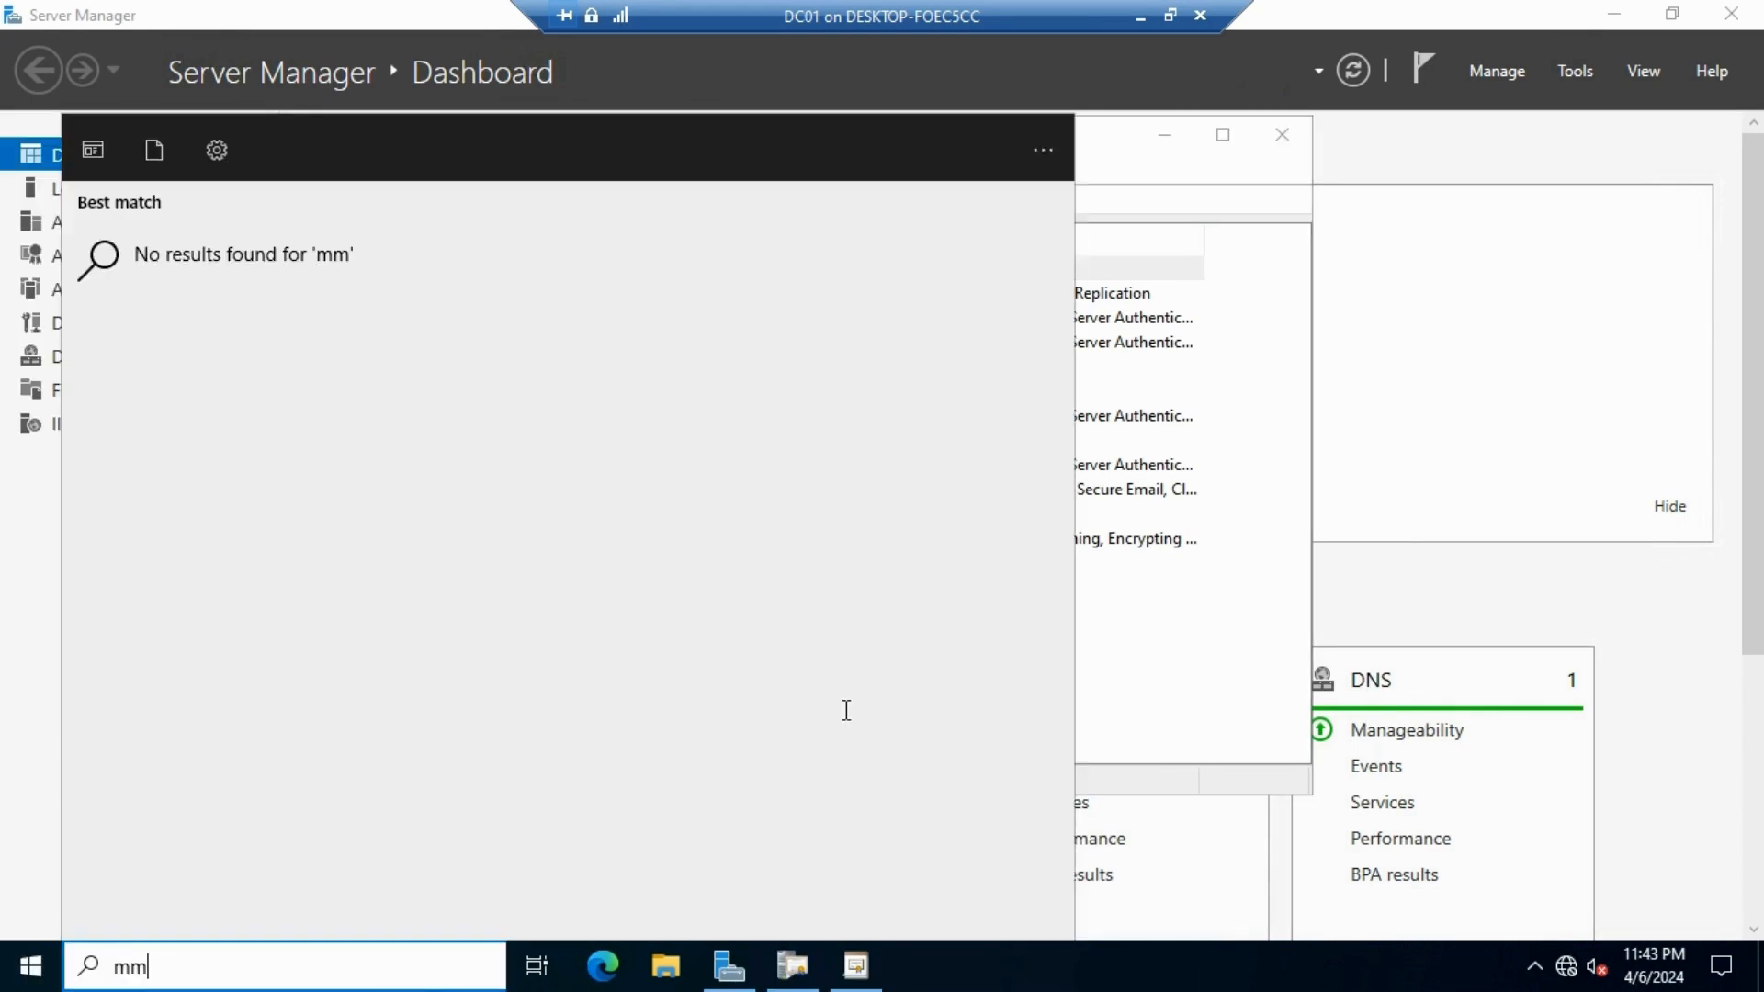
{"action": "type", "text": "c."}
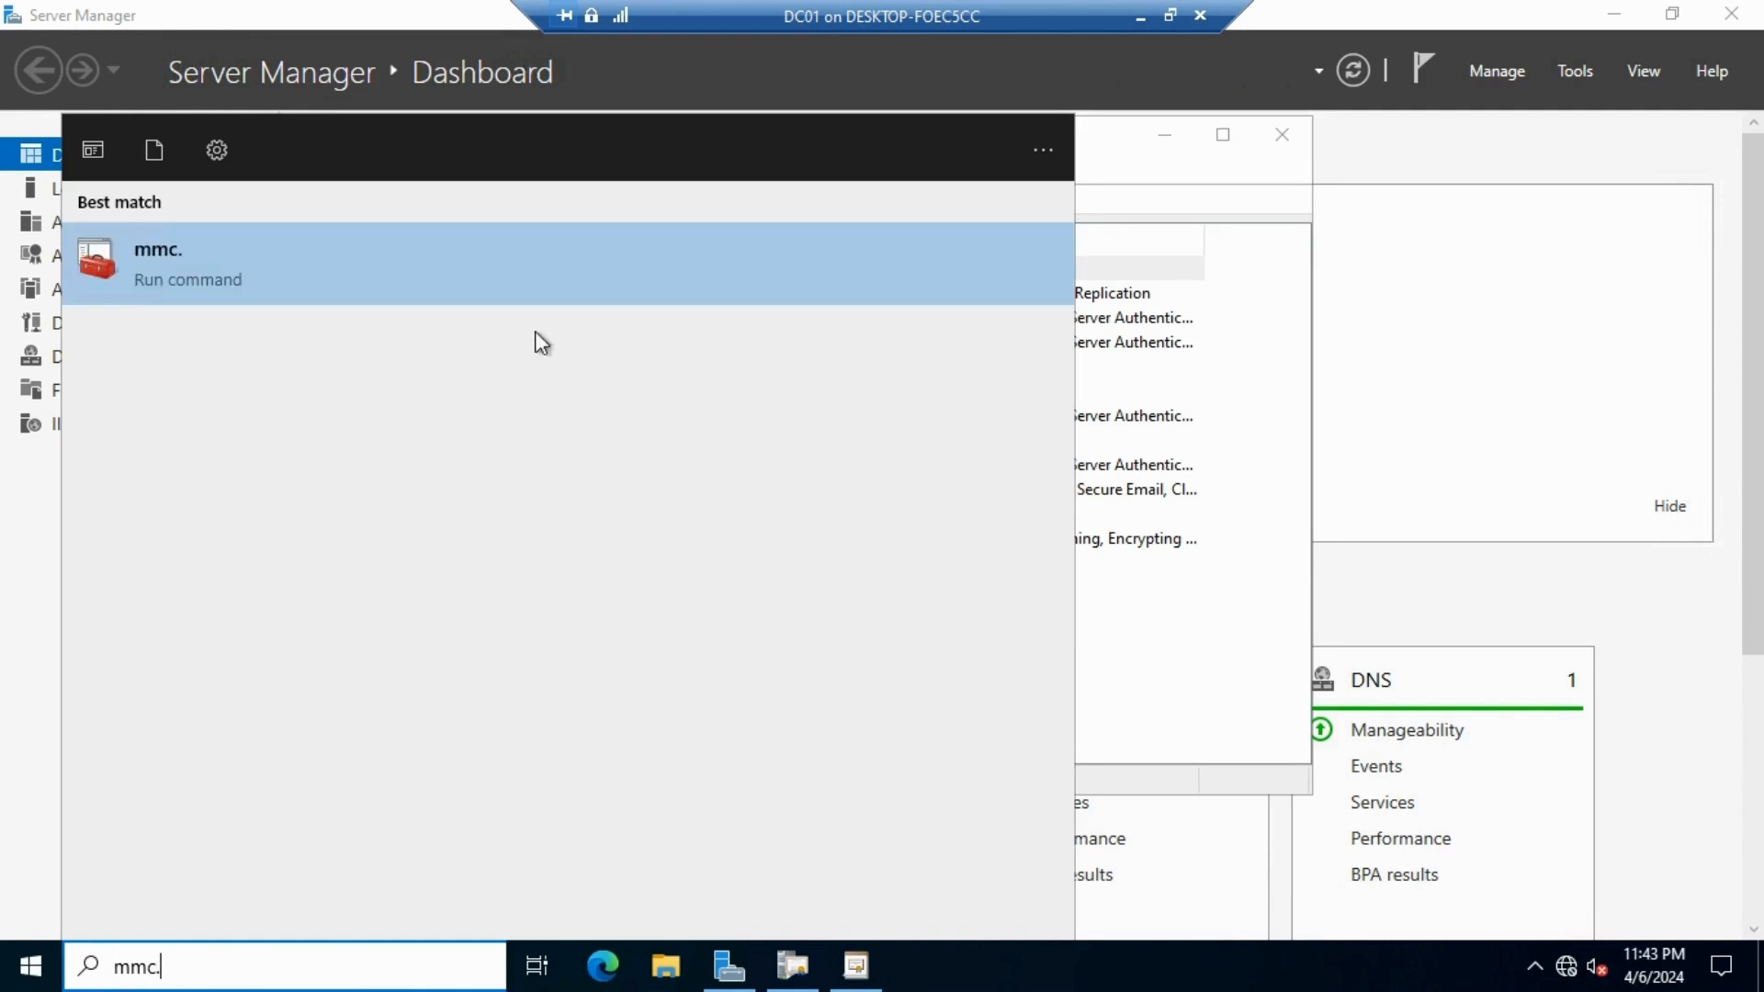
{"action": "left_click", "coordinate": [399, 286]}
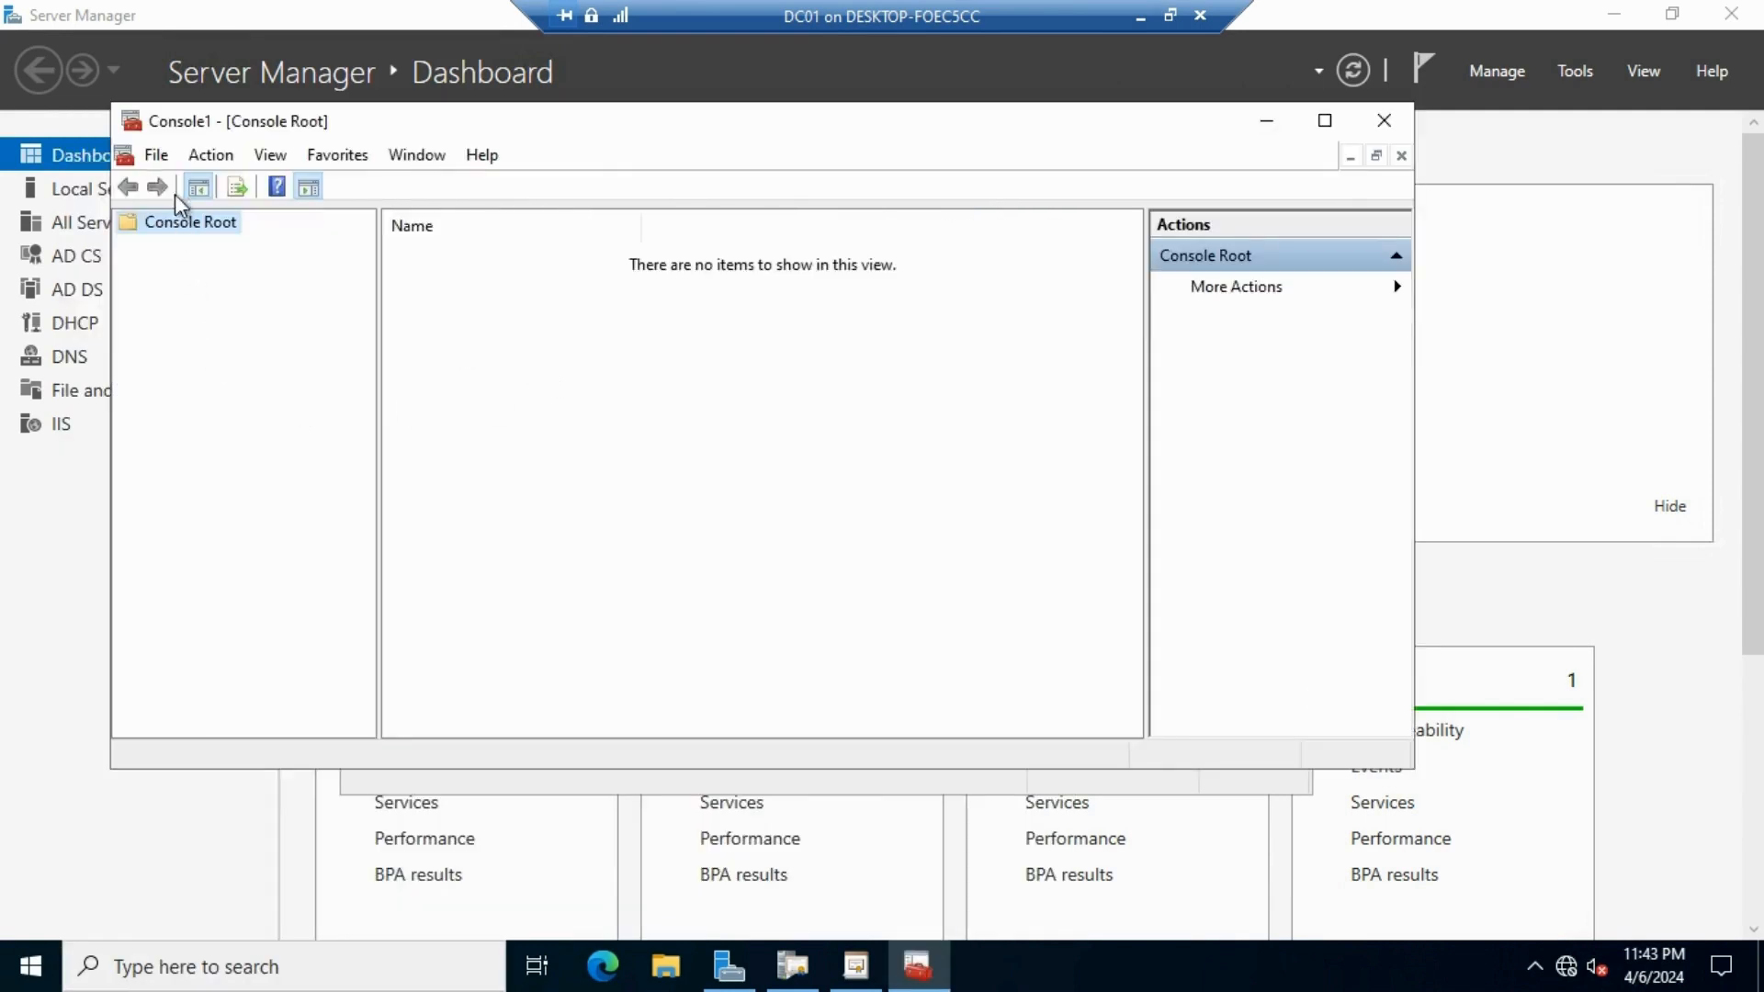
{"action": "left_click", "coordinate": [156, 152]}
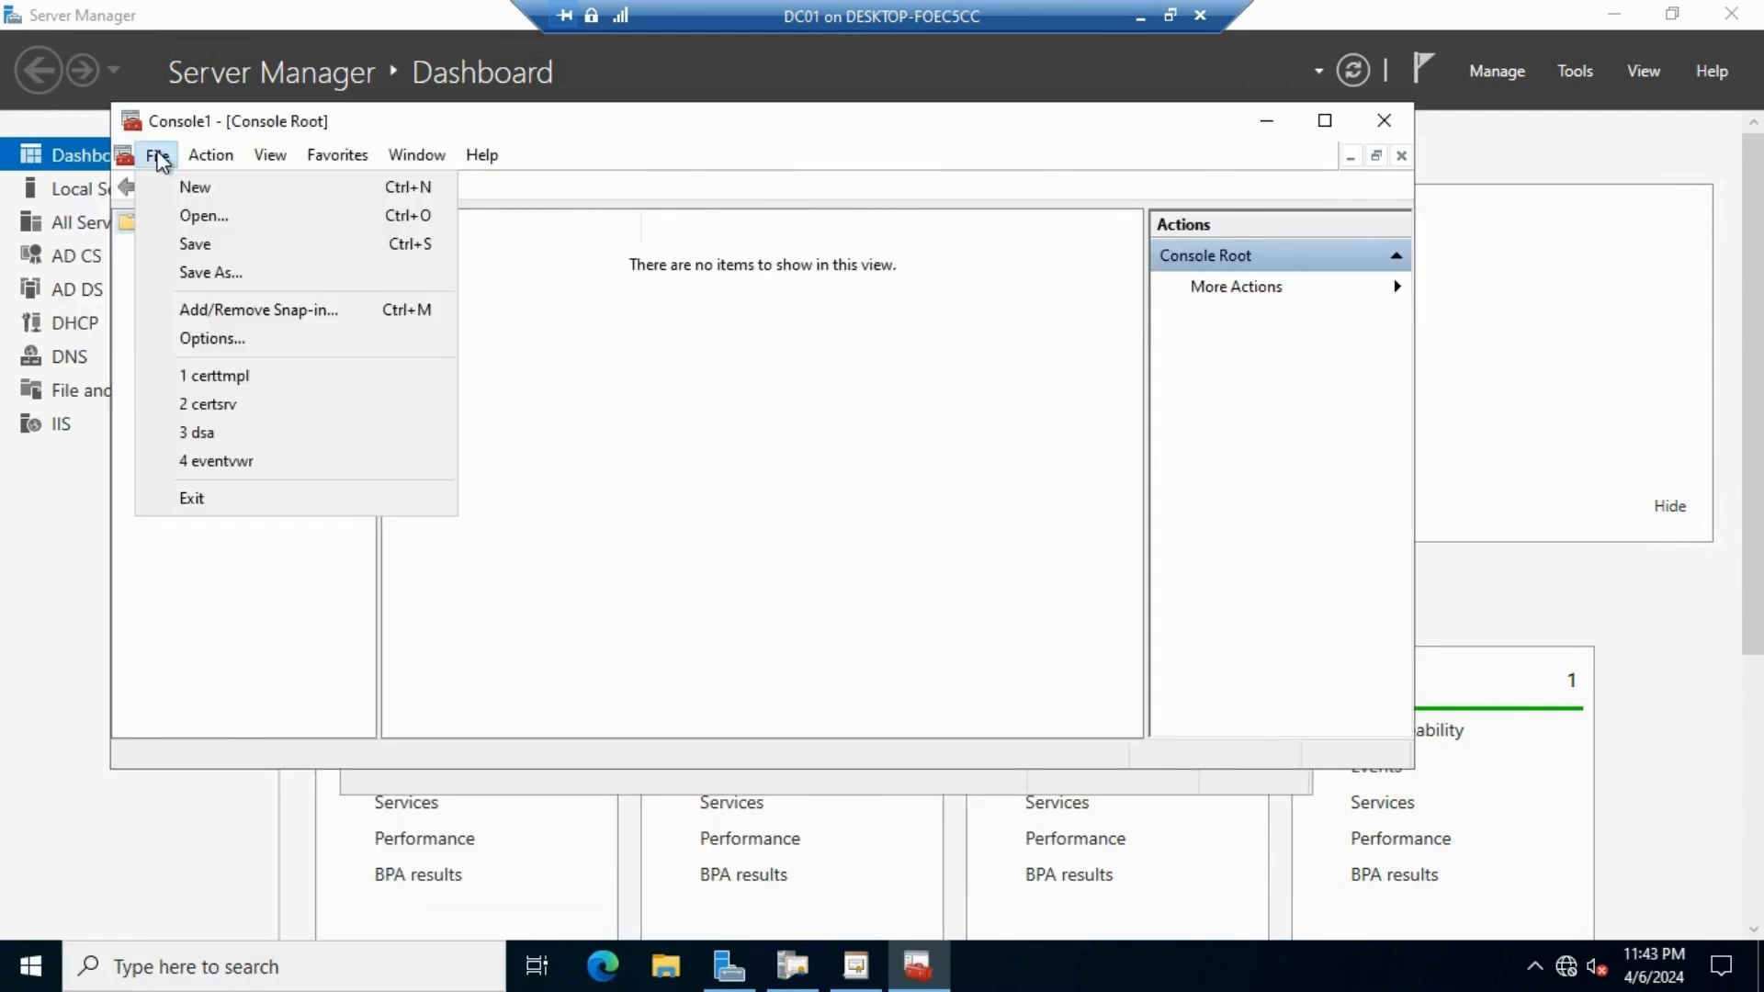
{"action": "left_click", "coordinate": [207, 310]}
{"action": "left_click", "coordinate": [432, 454]}
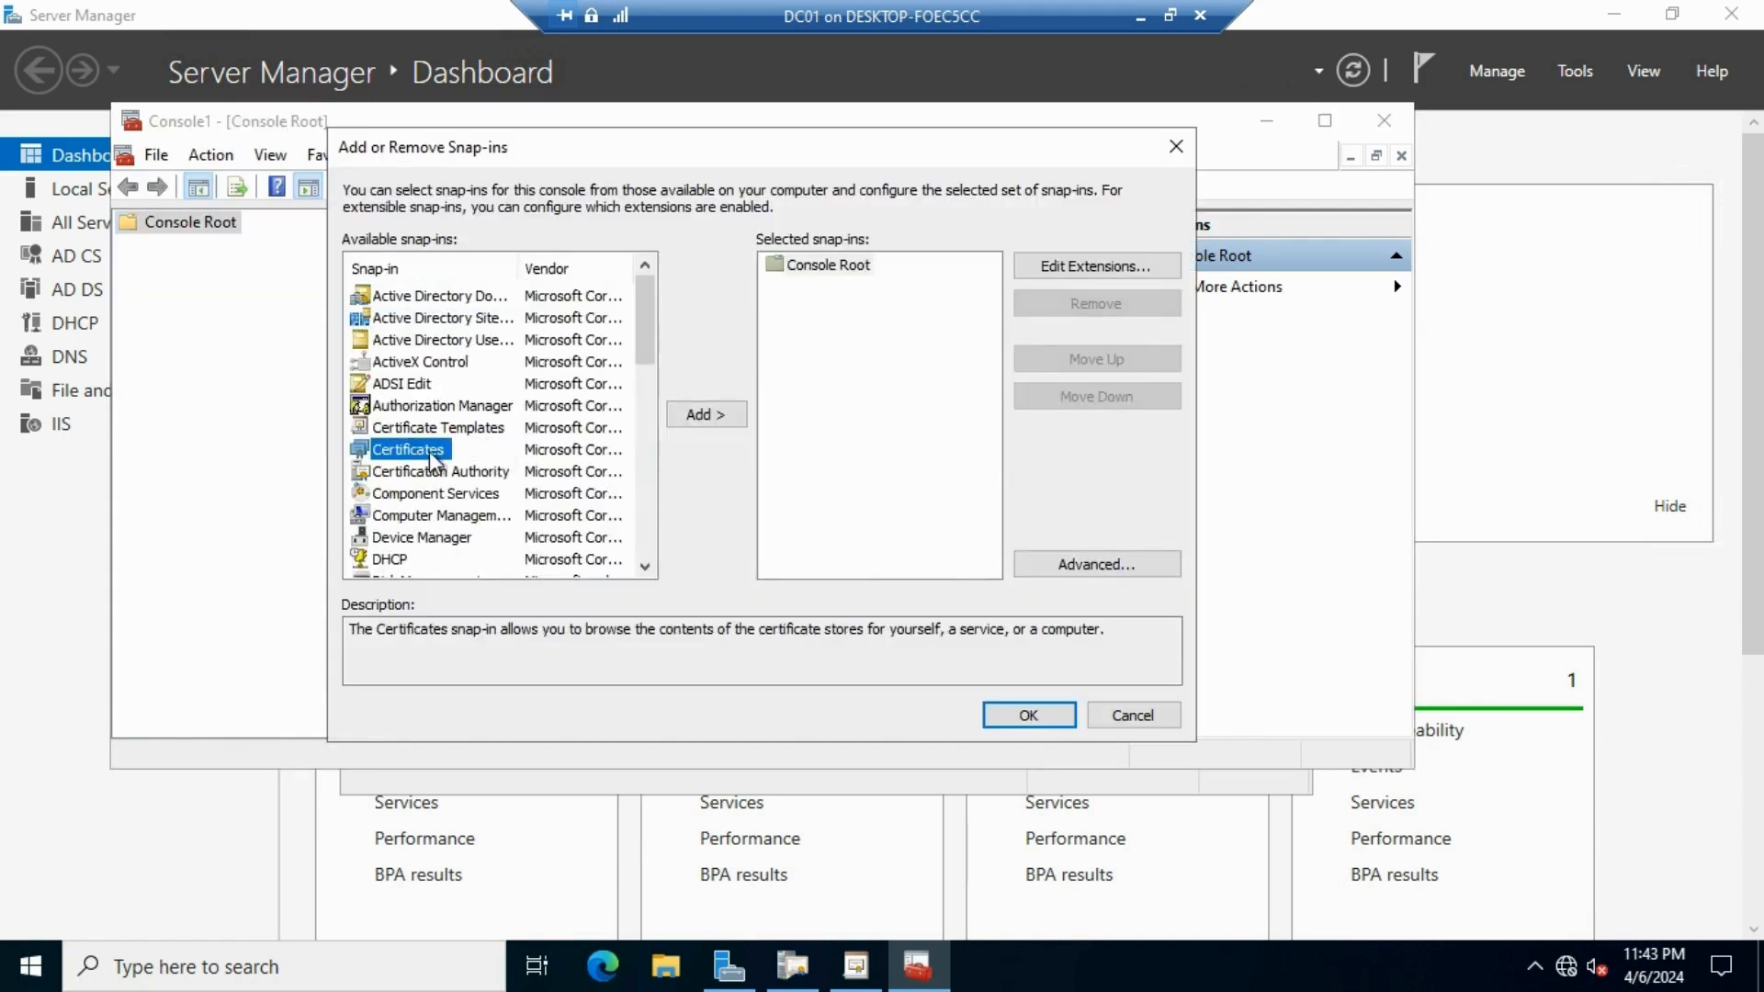
{"action": "left_click", "coordinate": [716, 418]}
{"action": "left_click", "coordinate": [467, 310]}
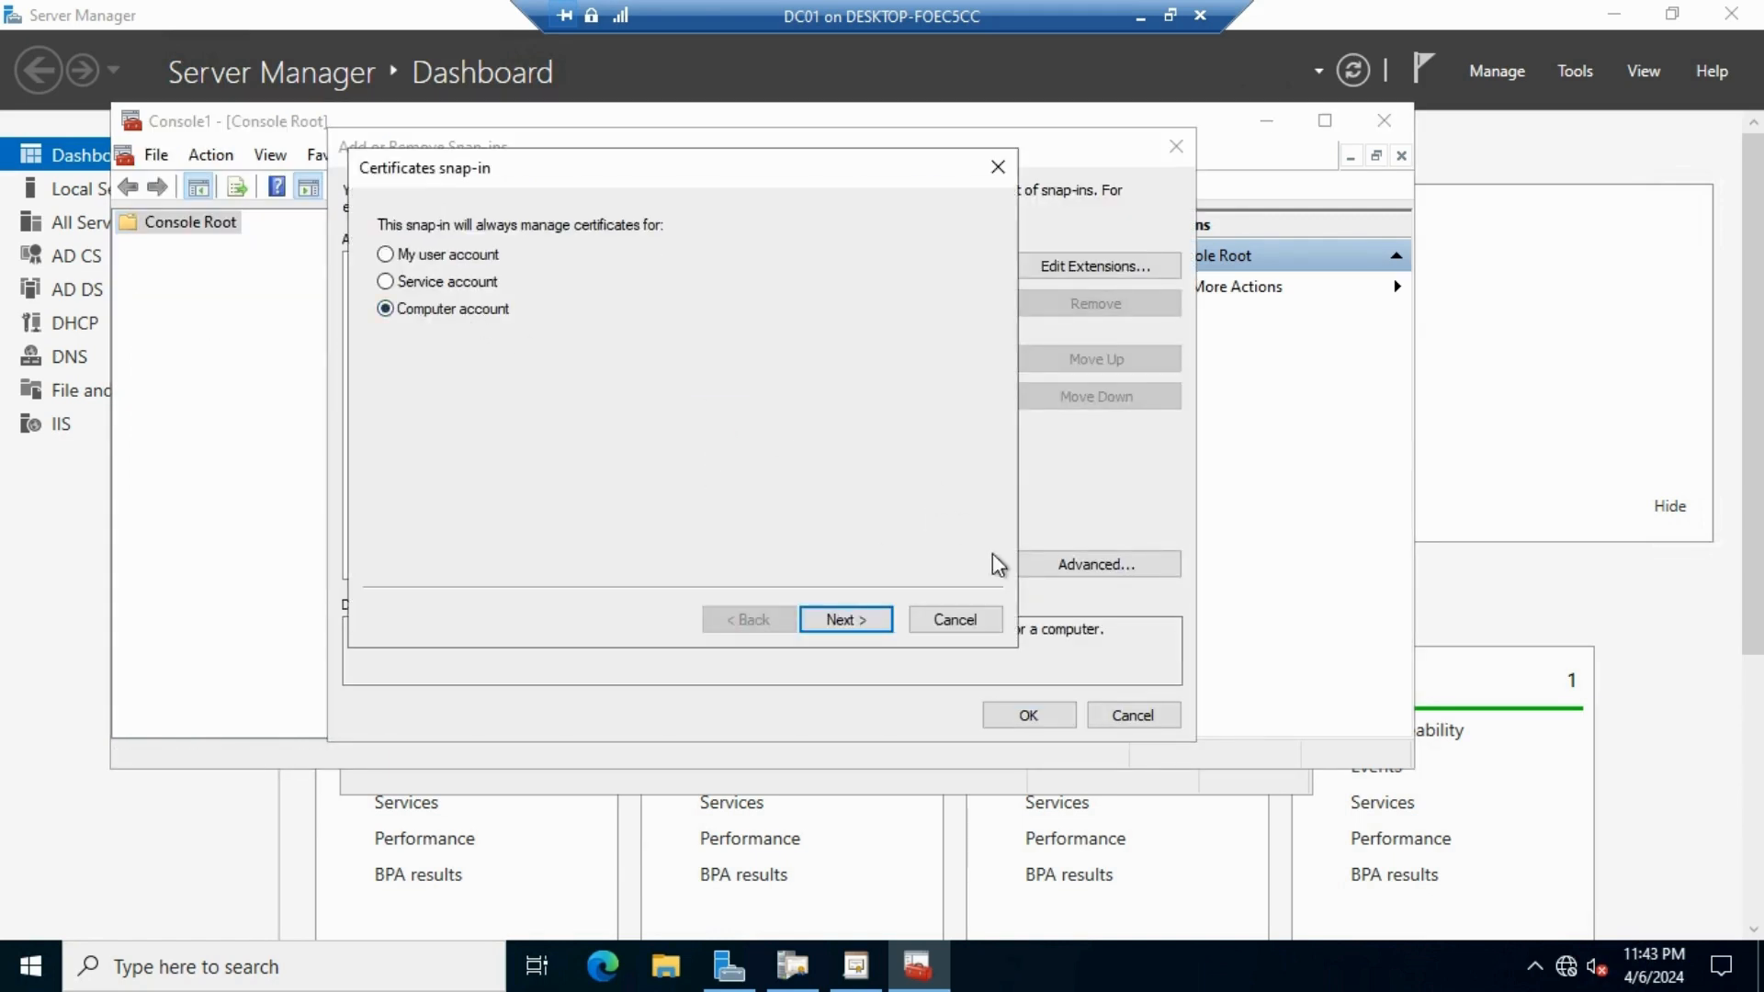
{"action": "left_click", "coordinate": [838, 621]}
{"action": "left_click", "coordinate": [883, 622]}
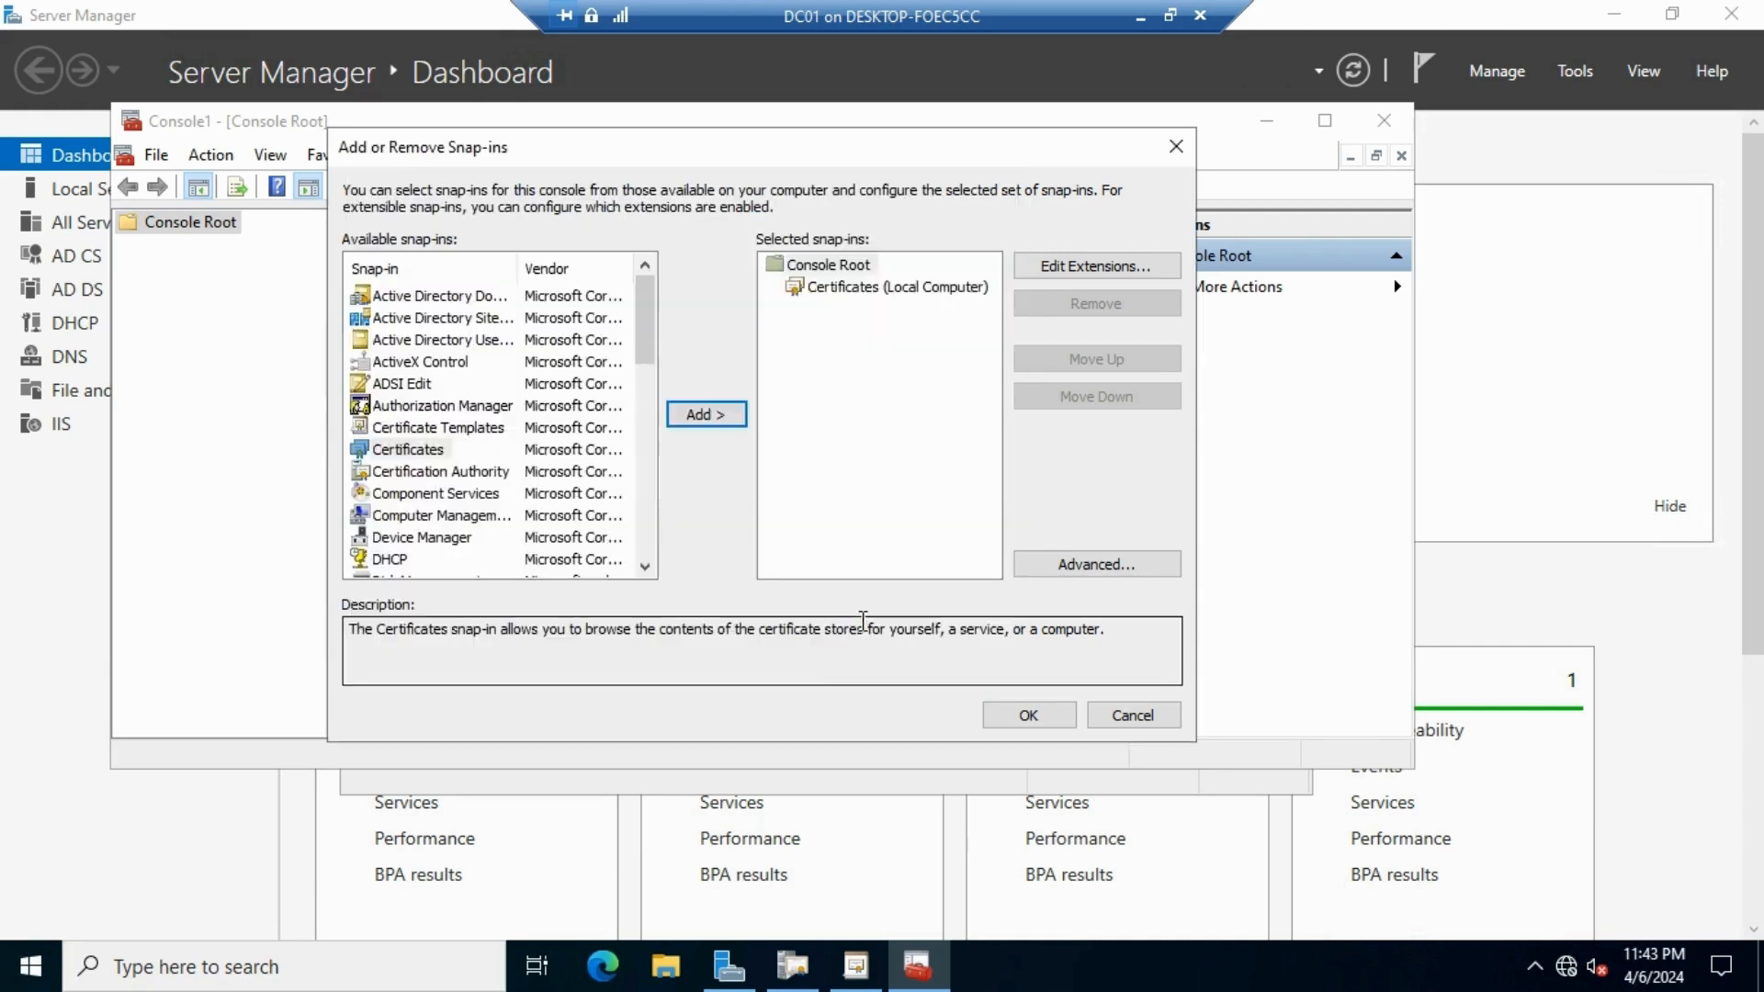
{"action": "left_click", "coordinate": [1025, 716]}
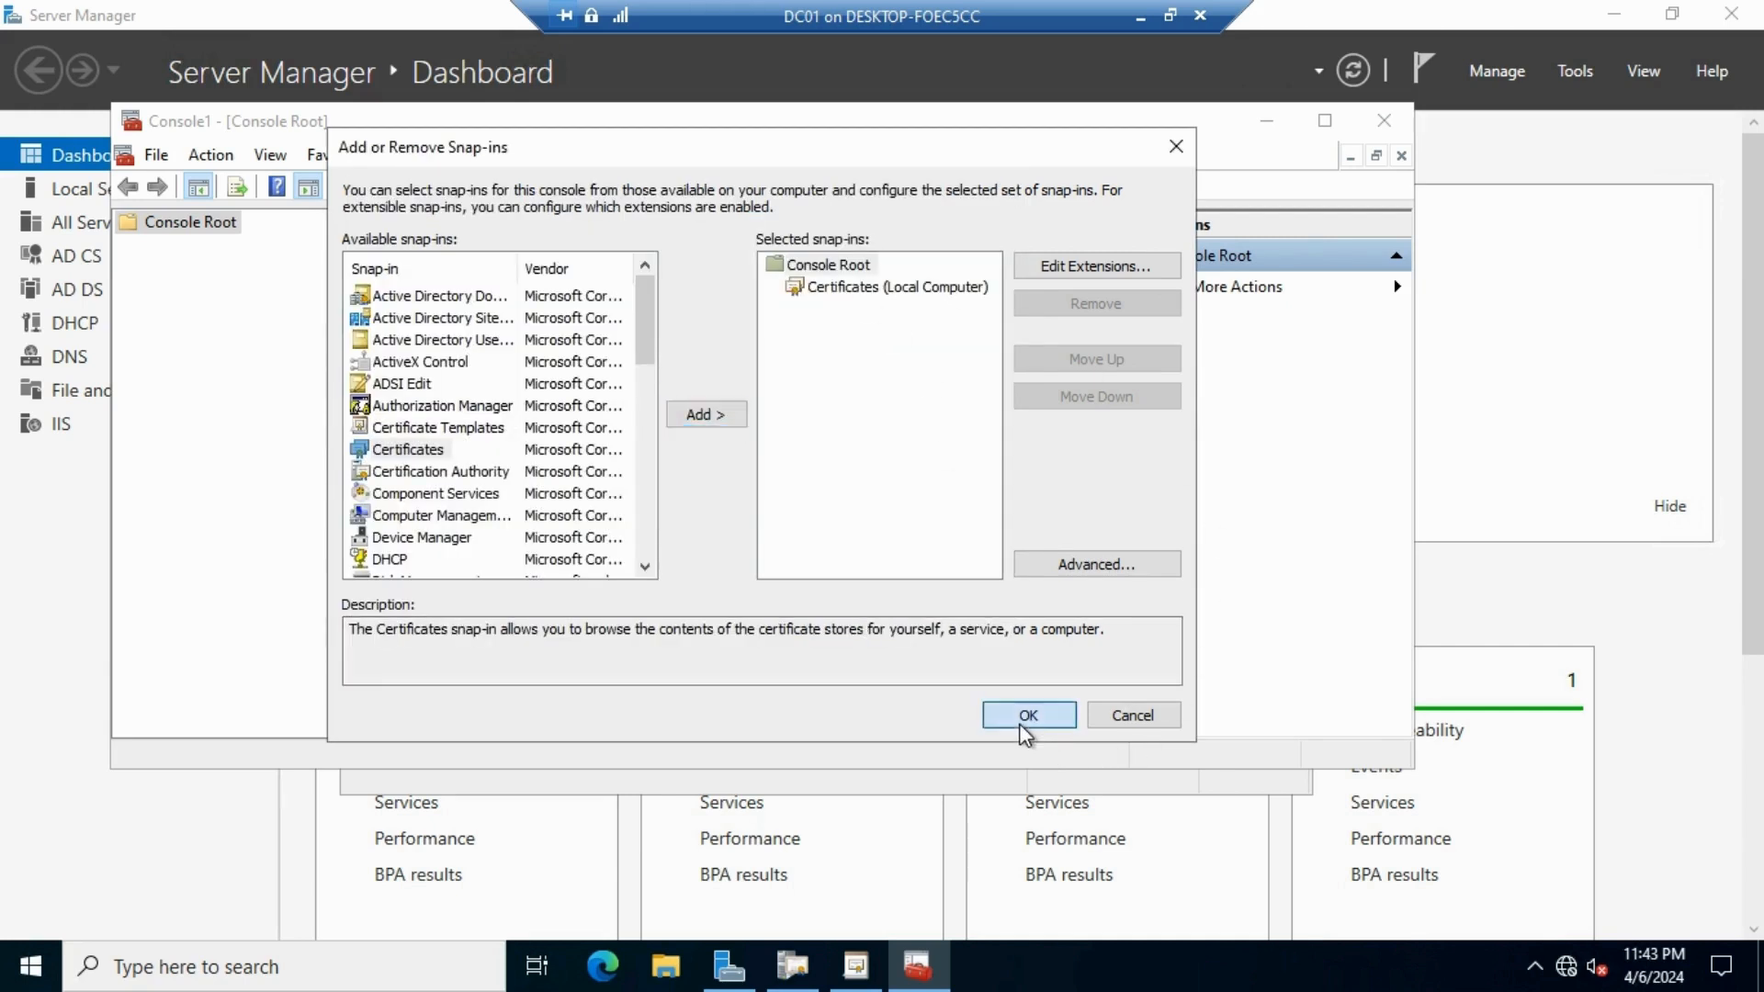
Expand the computer's certificate stores and open the Personal store's certificates
{"action": "left_click", "coordinate": [129, 246]}
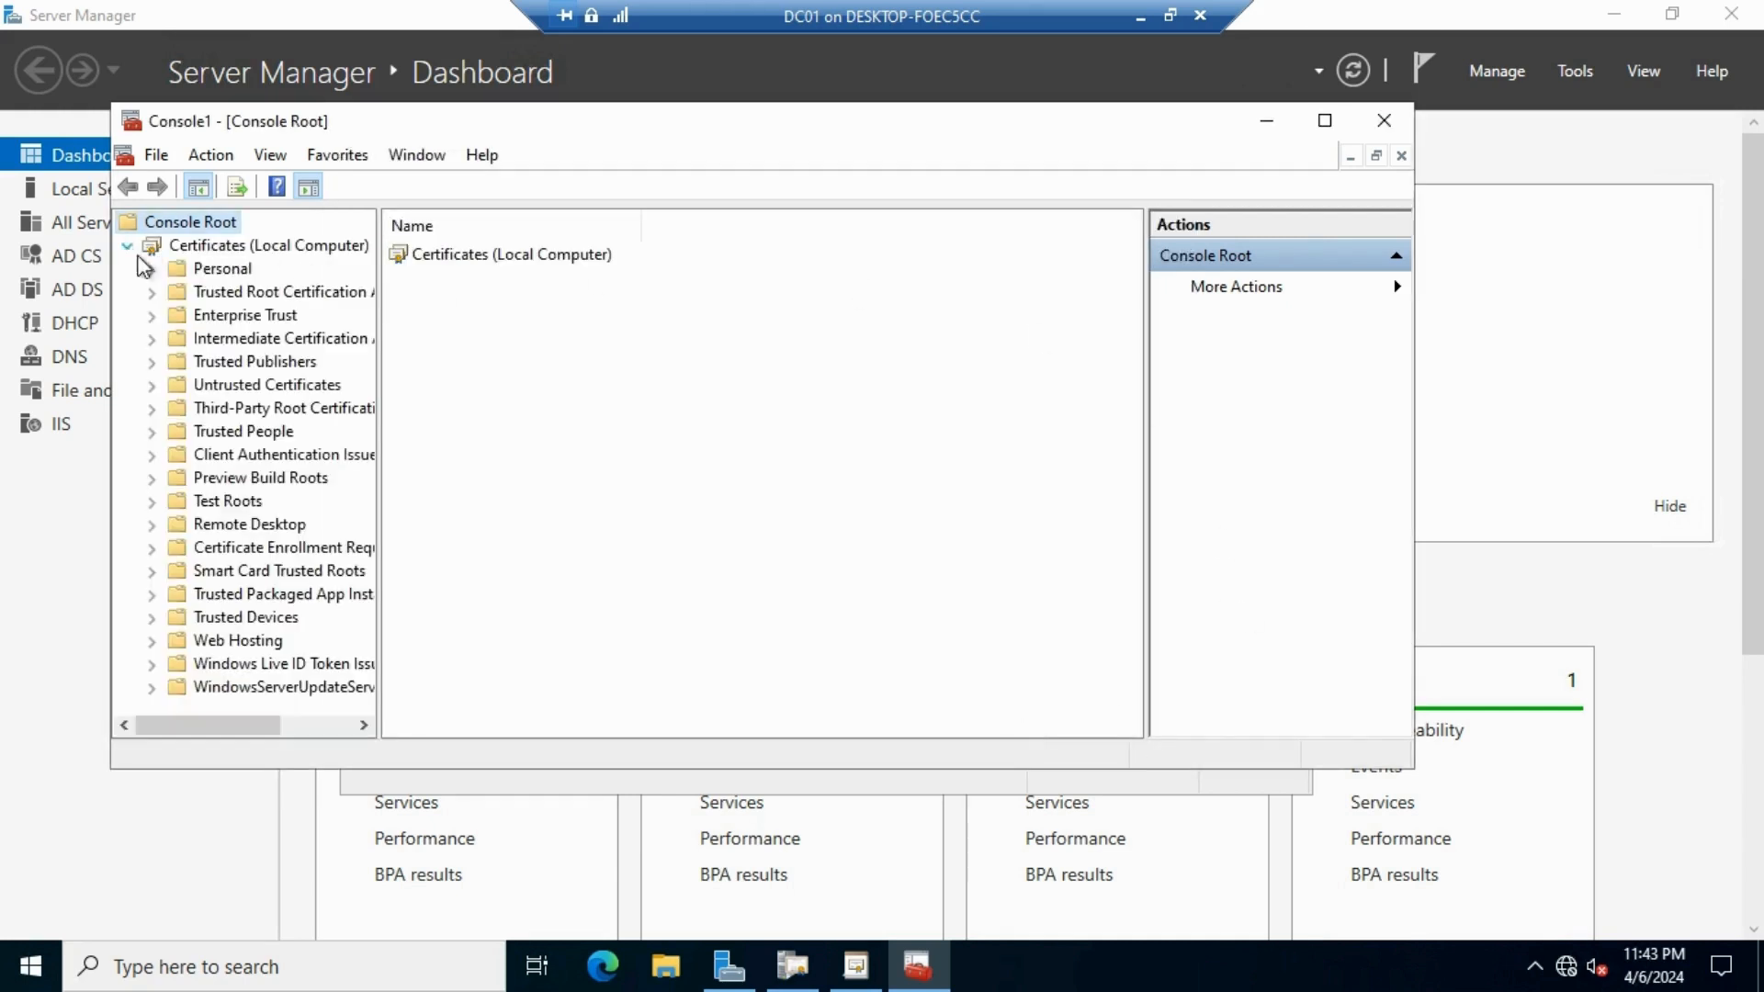
{"action": "left_click", "coordinate": [221, 269]}
{"action": "double_click", "coordinate": [432, 255]}
Request a new certificate for the Personal store and tick the WebApp template
{"action": "right_click", "coordinate": [619, 386]}
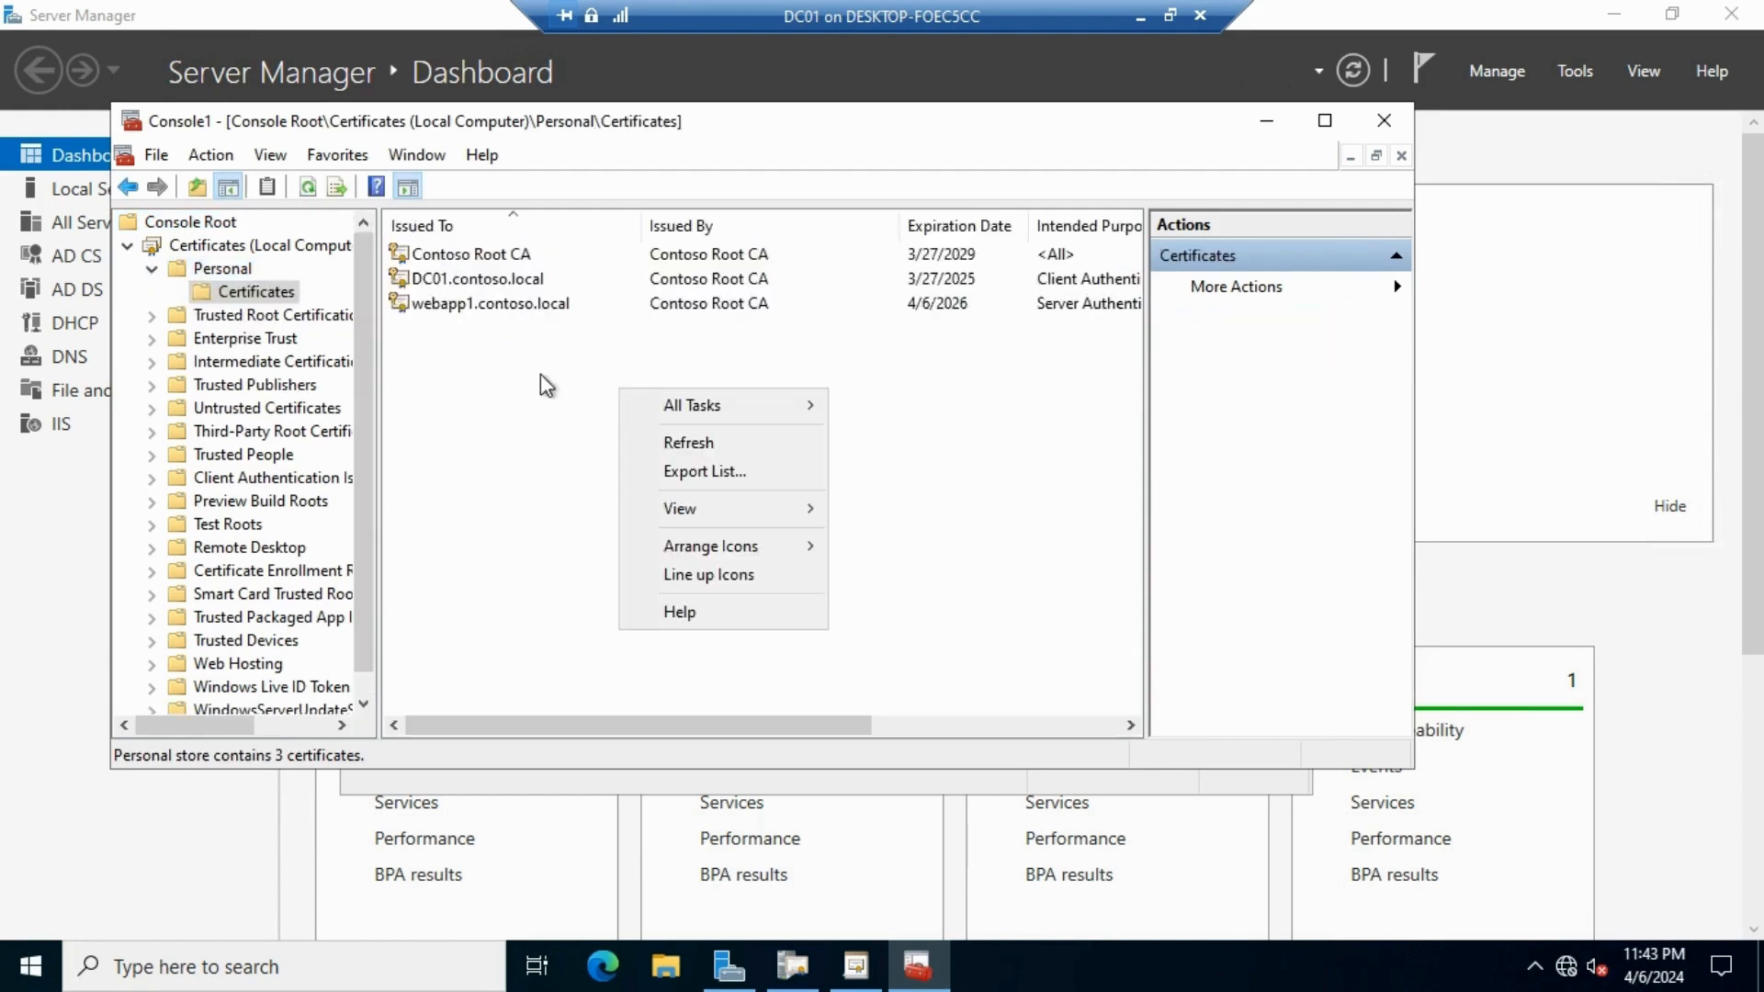
{"action": "mouse_move", "coordinate": [735, 410]}
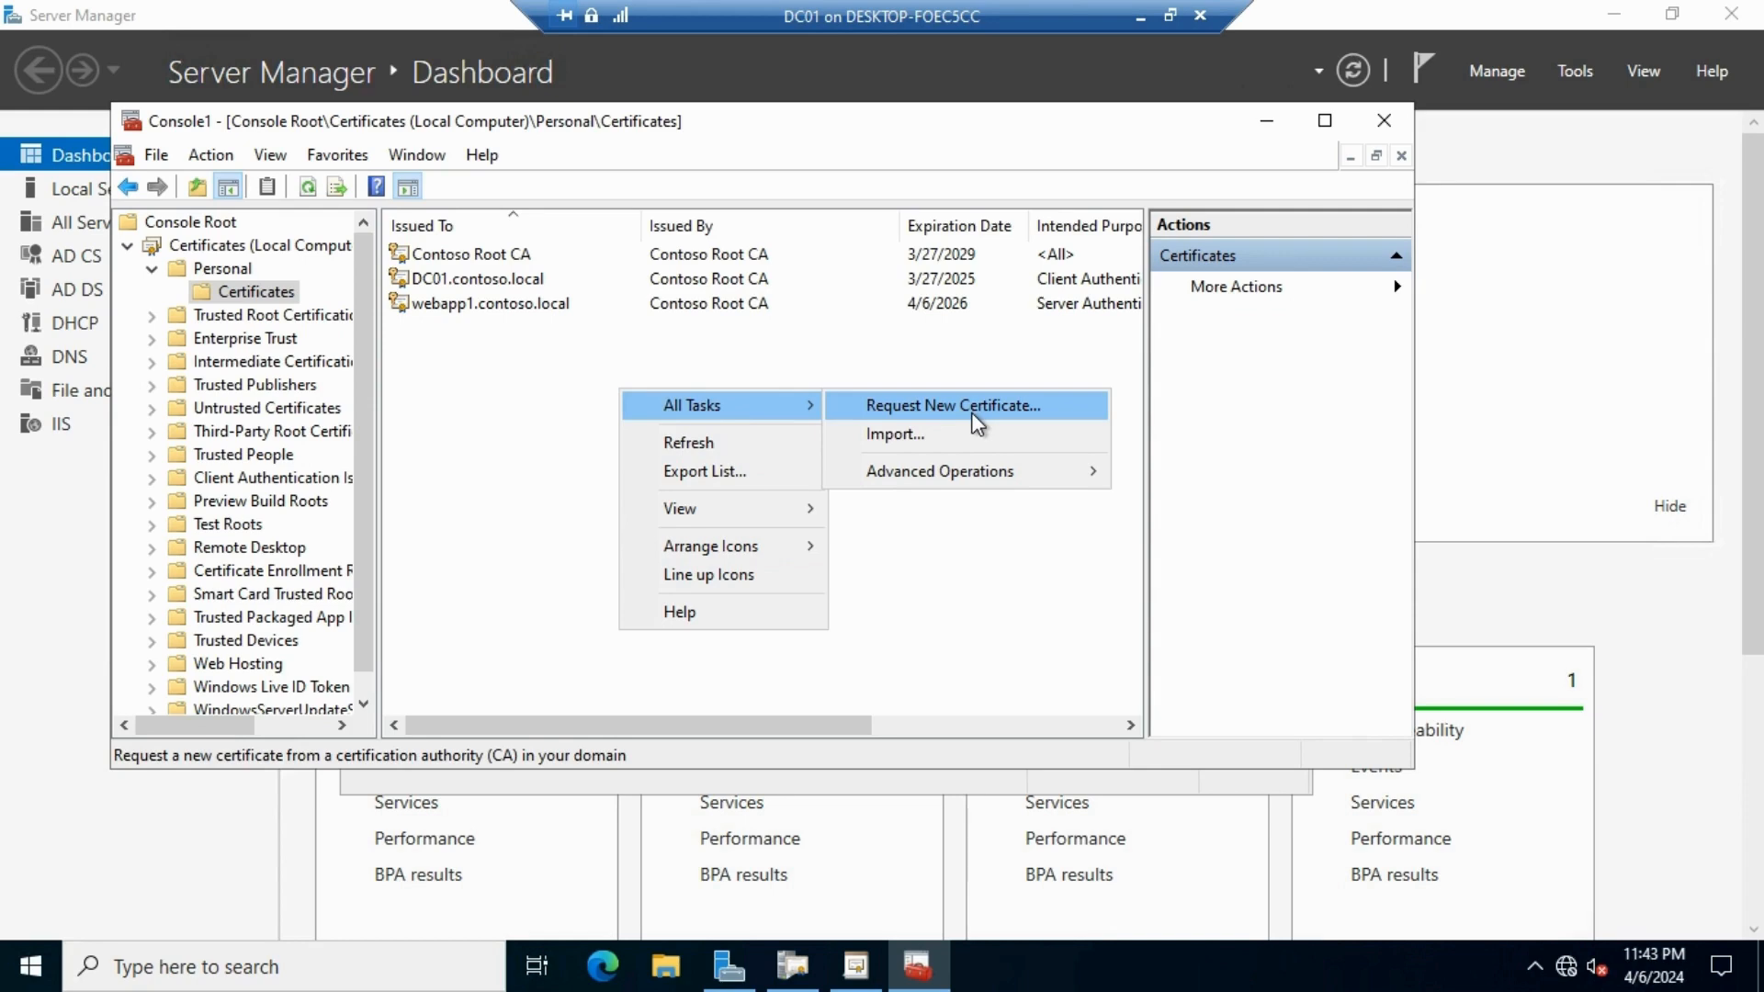
{"action": "left_click", "coordinate": [976, 423]}
{"action": "left_click", "coordinate": [1004, 705]}
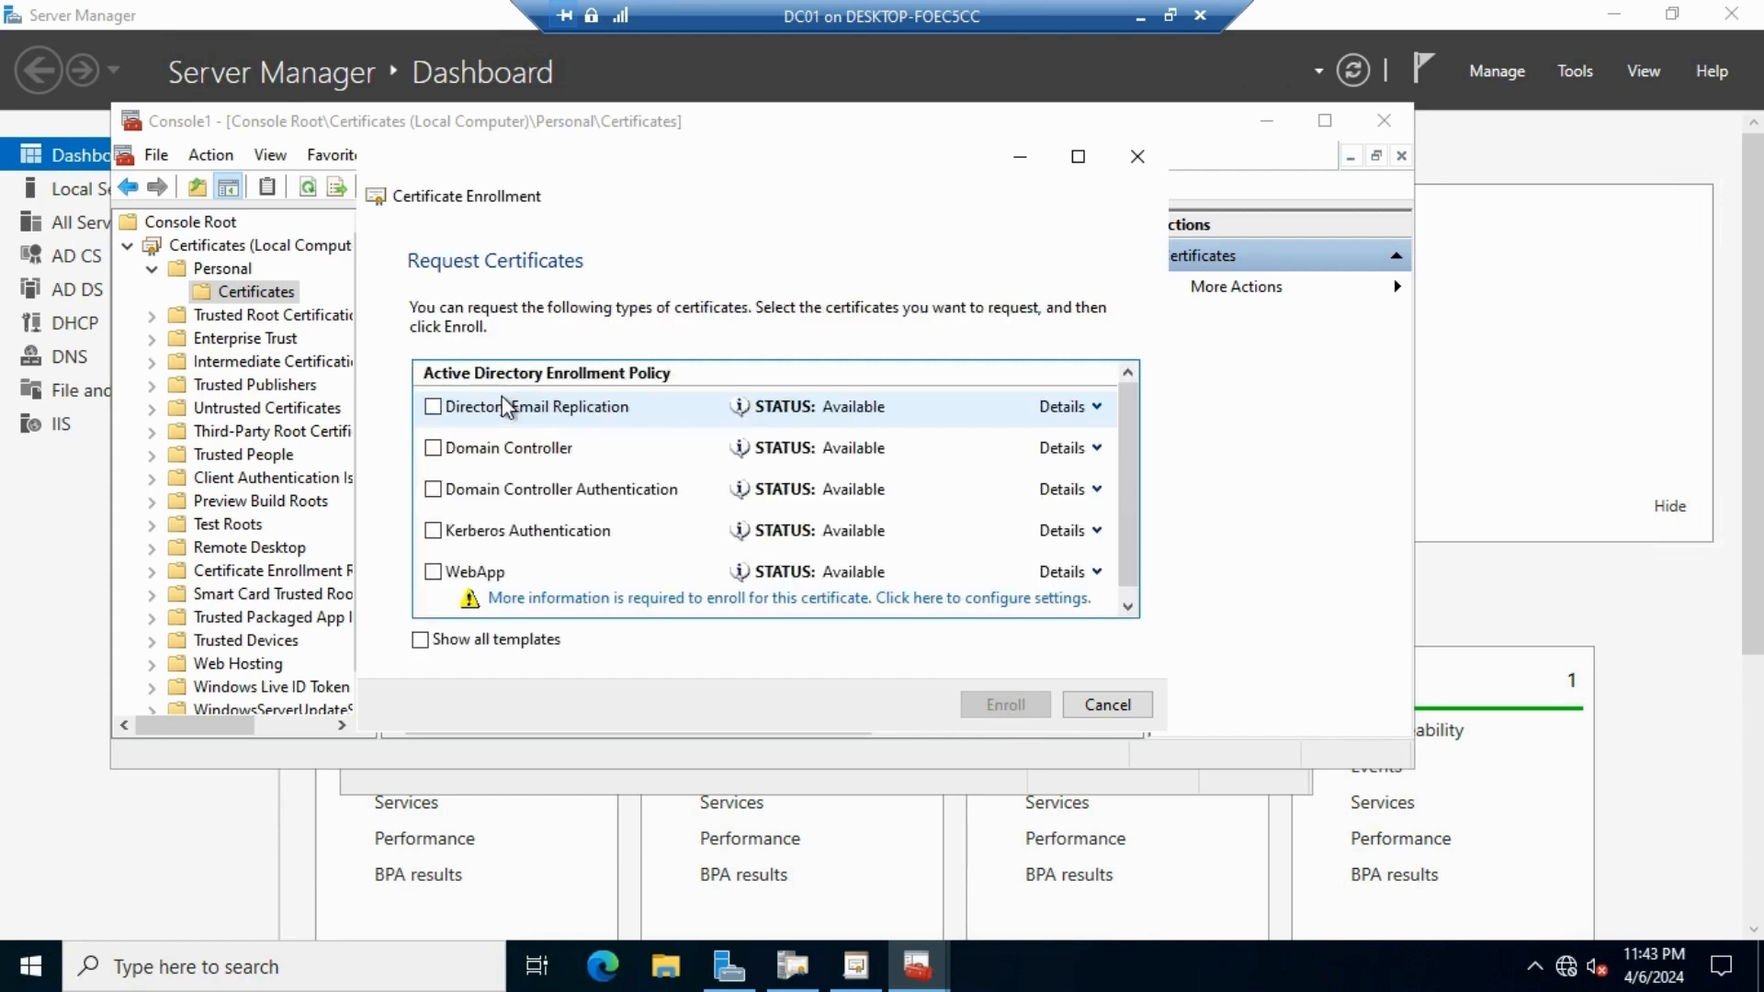
{"action": "left_click", "coordinate": [433, 572]}
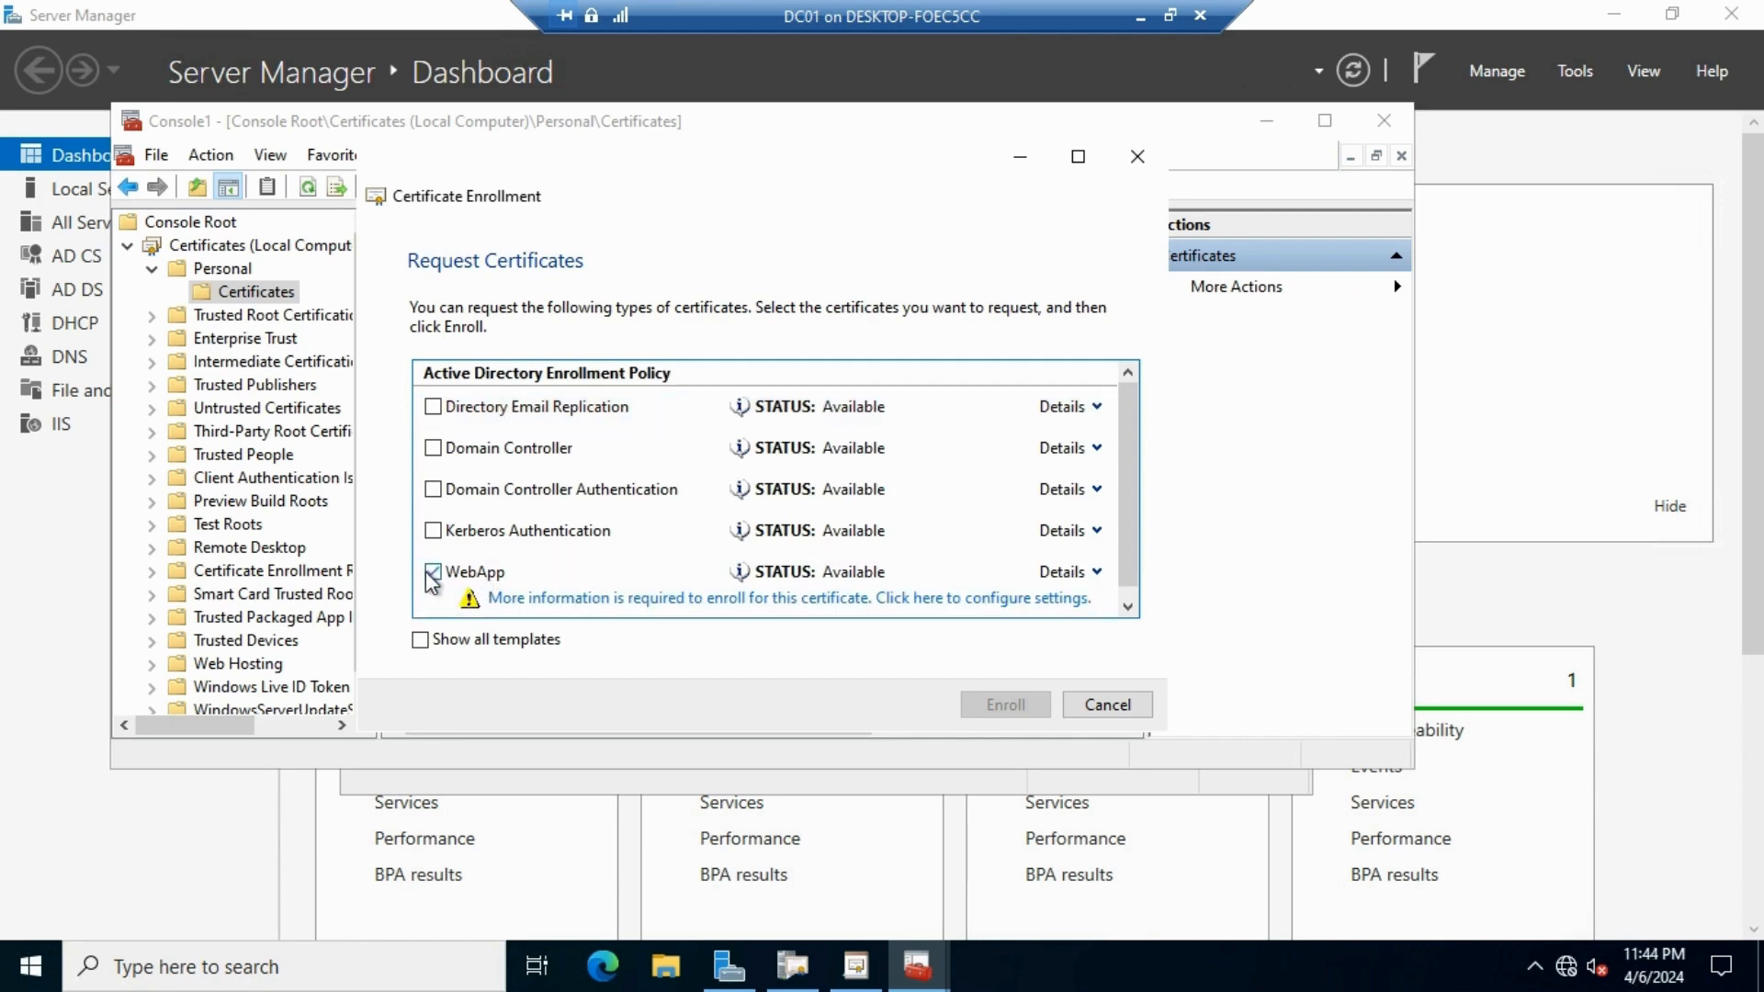
Enter *.contoso.local as the subject's Common name value
{"action": "left_click", "coordinate": [864, 599]}
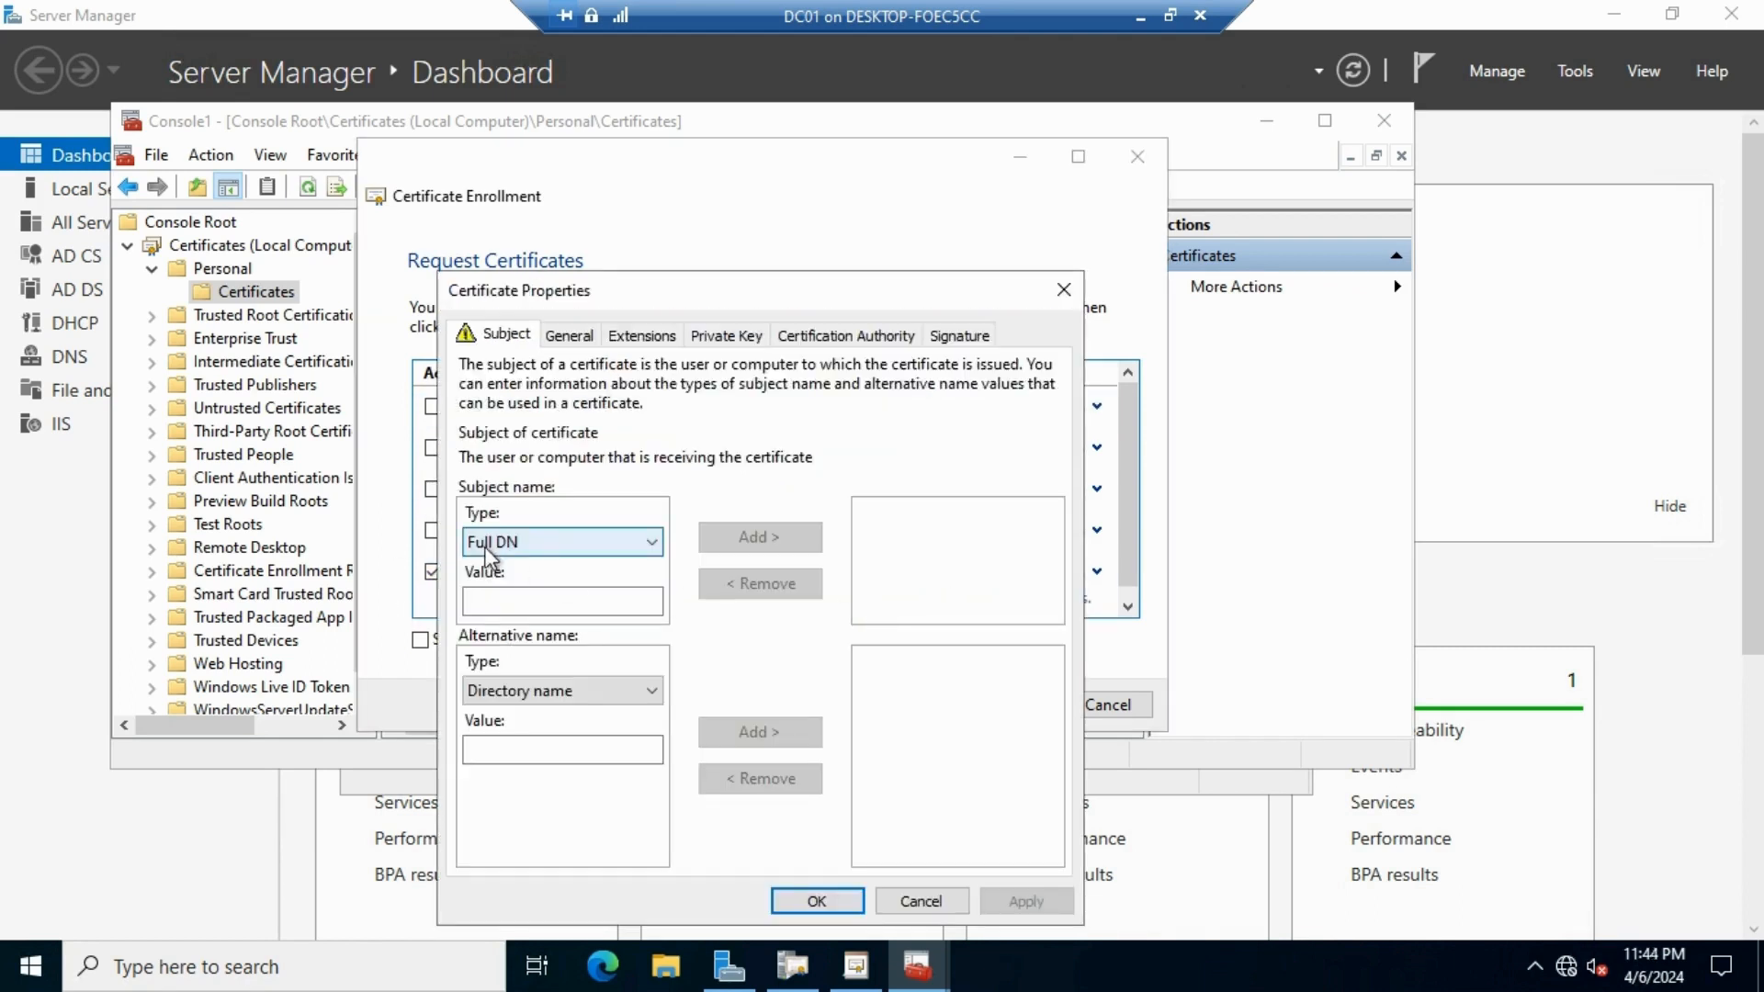
{"action": "left_click", "coordinate": [574, 548]}
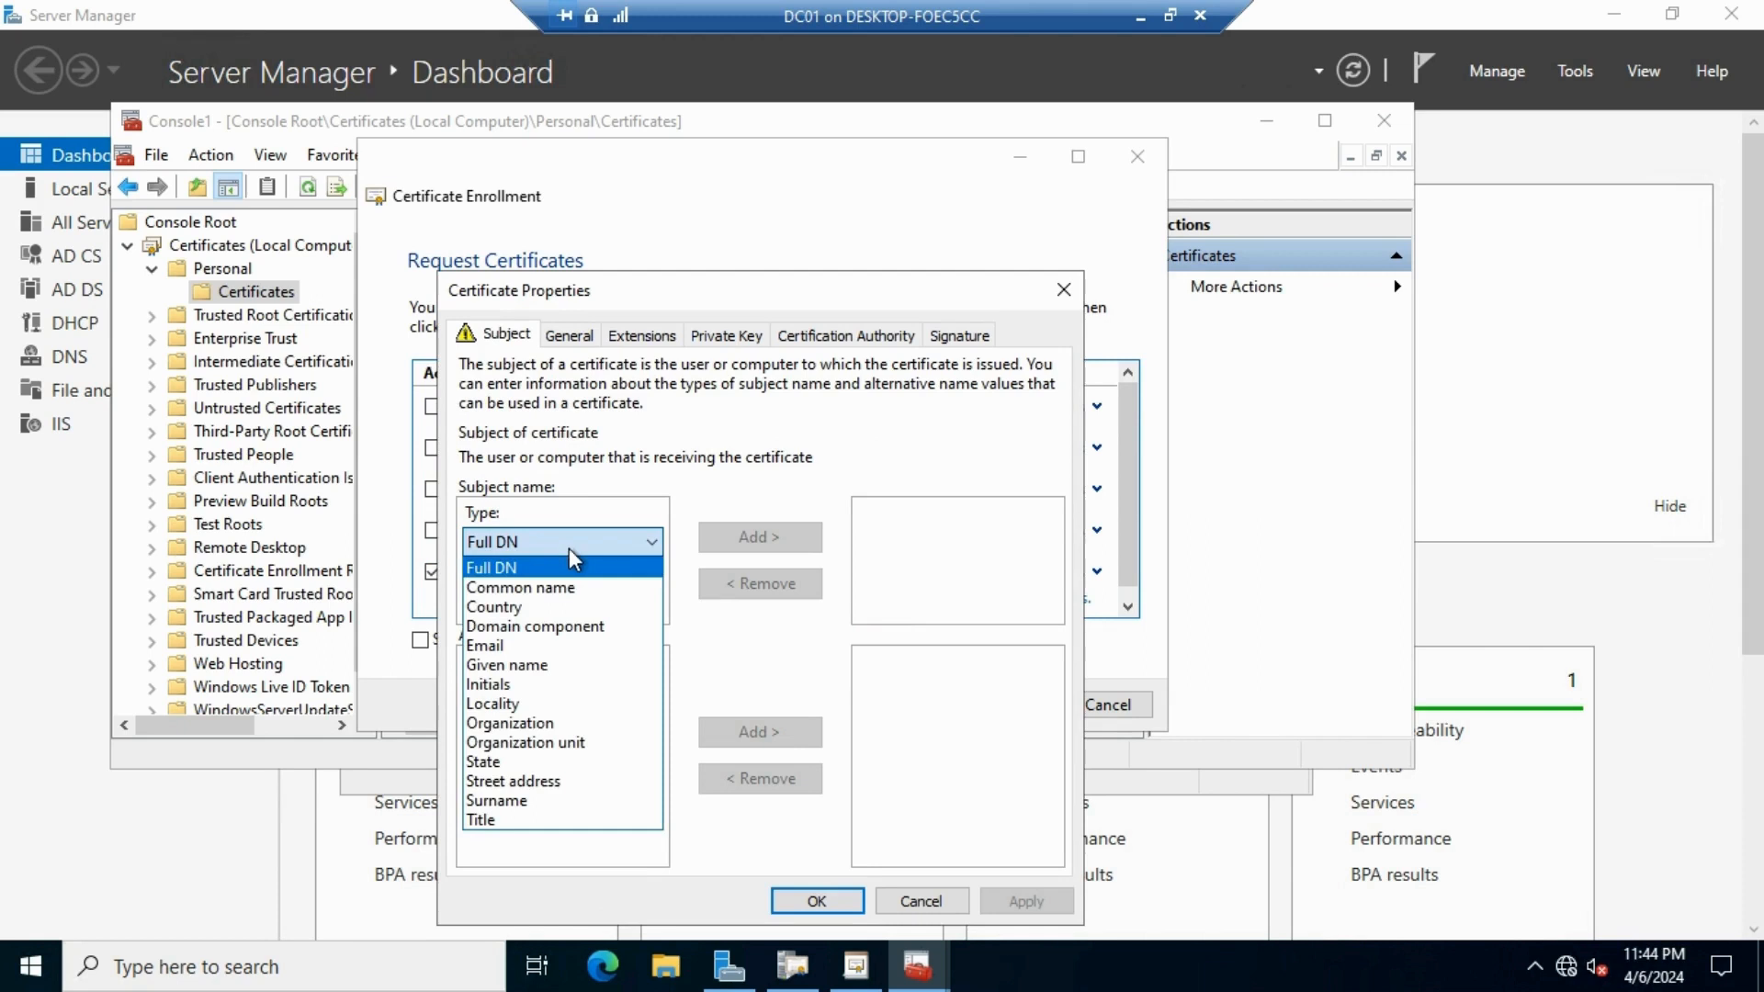
{"action": "left_click", "coordinate": [555, 587]}
{"action": "left_click", "coordinate": [555, 602]}
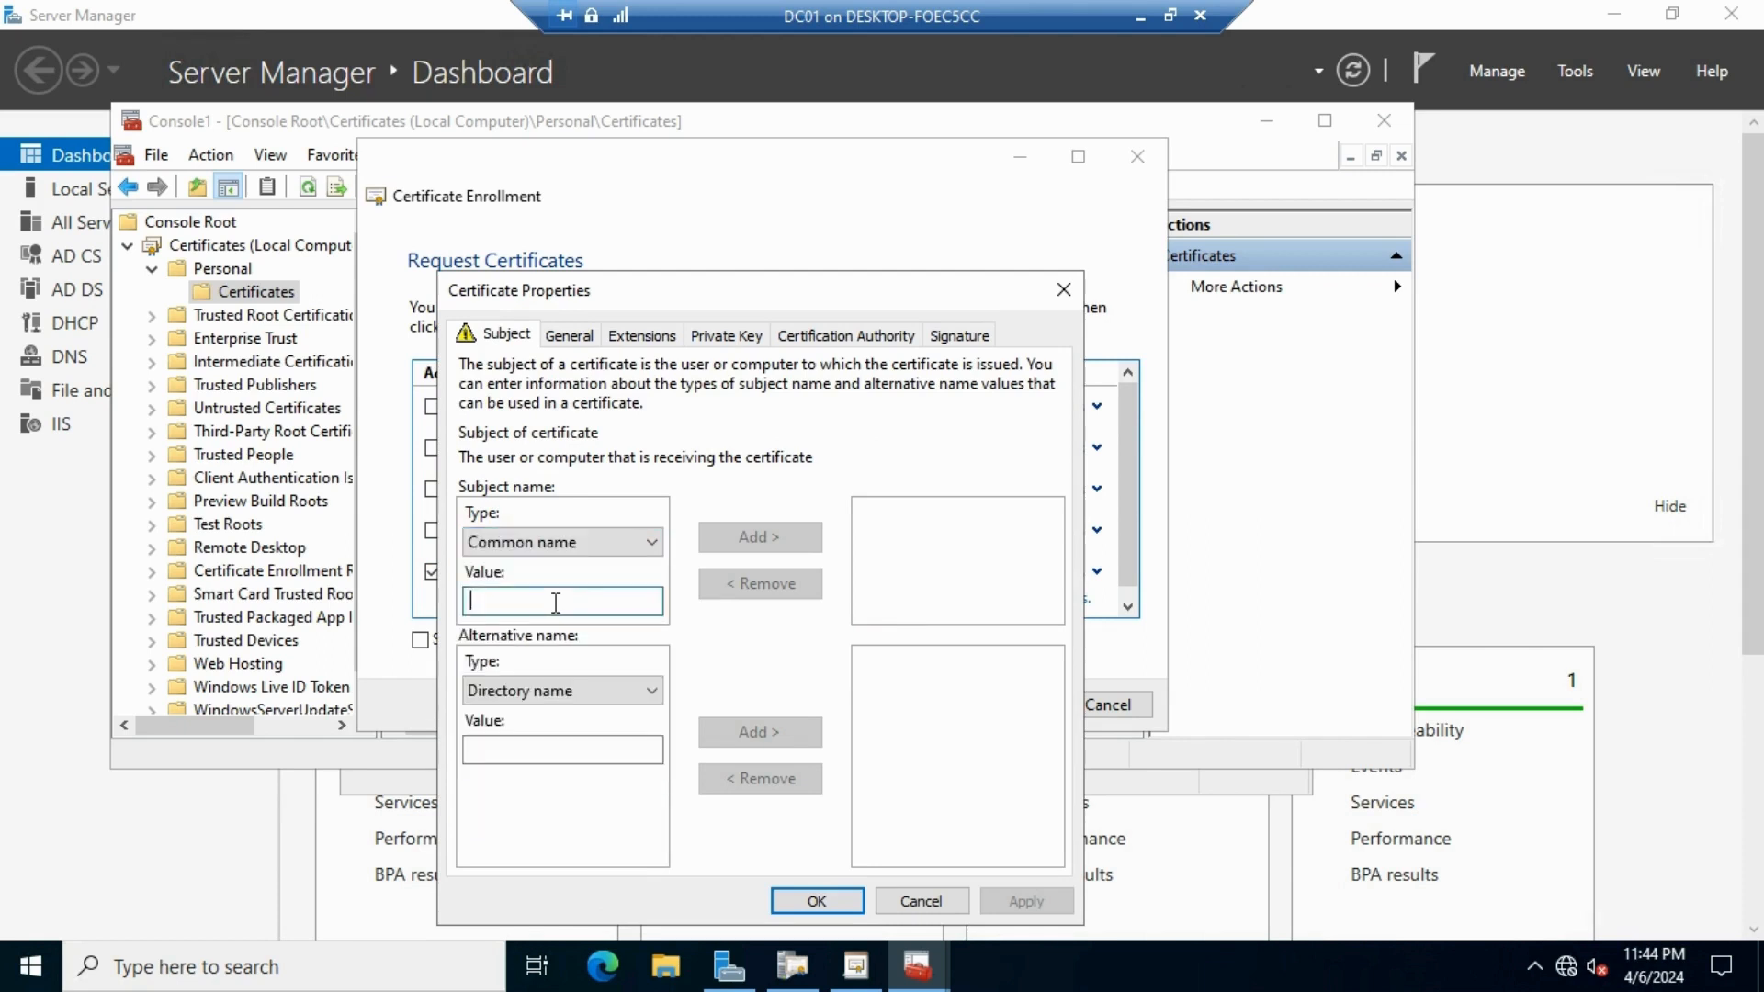
{"action": "type", "text": "webapp1.contoso.local"}
{"action": "left_click_drag", "start_coordinate": [532, 601], "coordinate": [324, 592]}
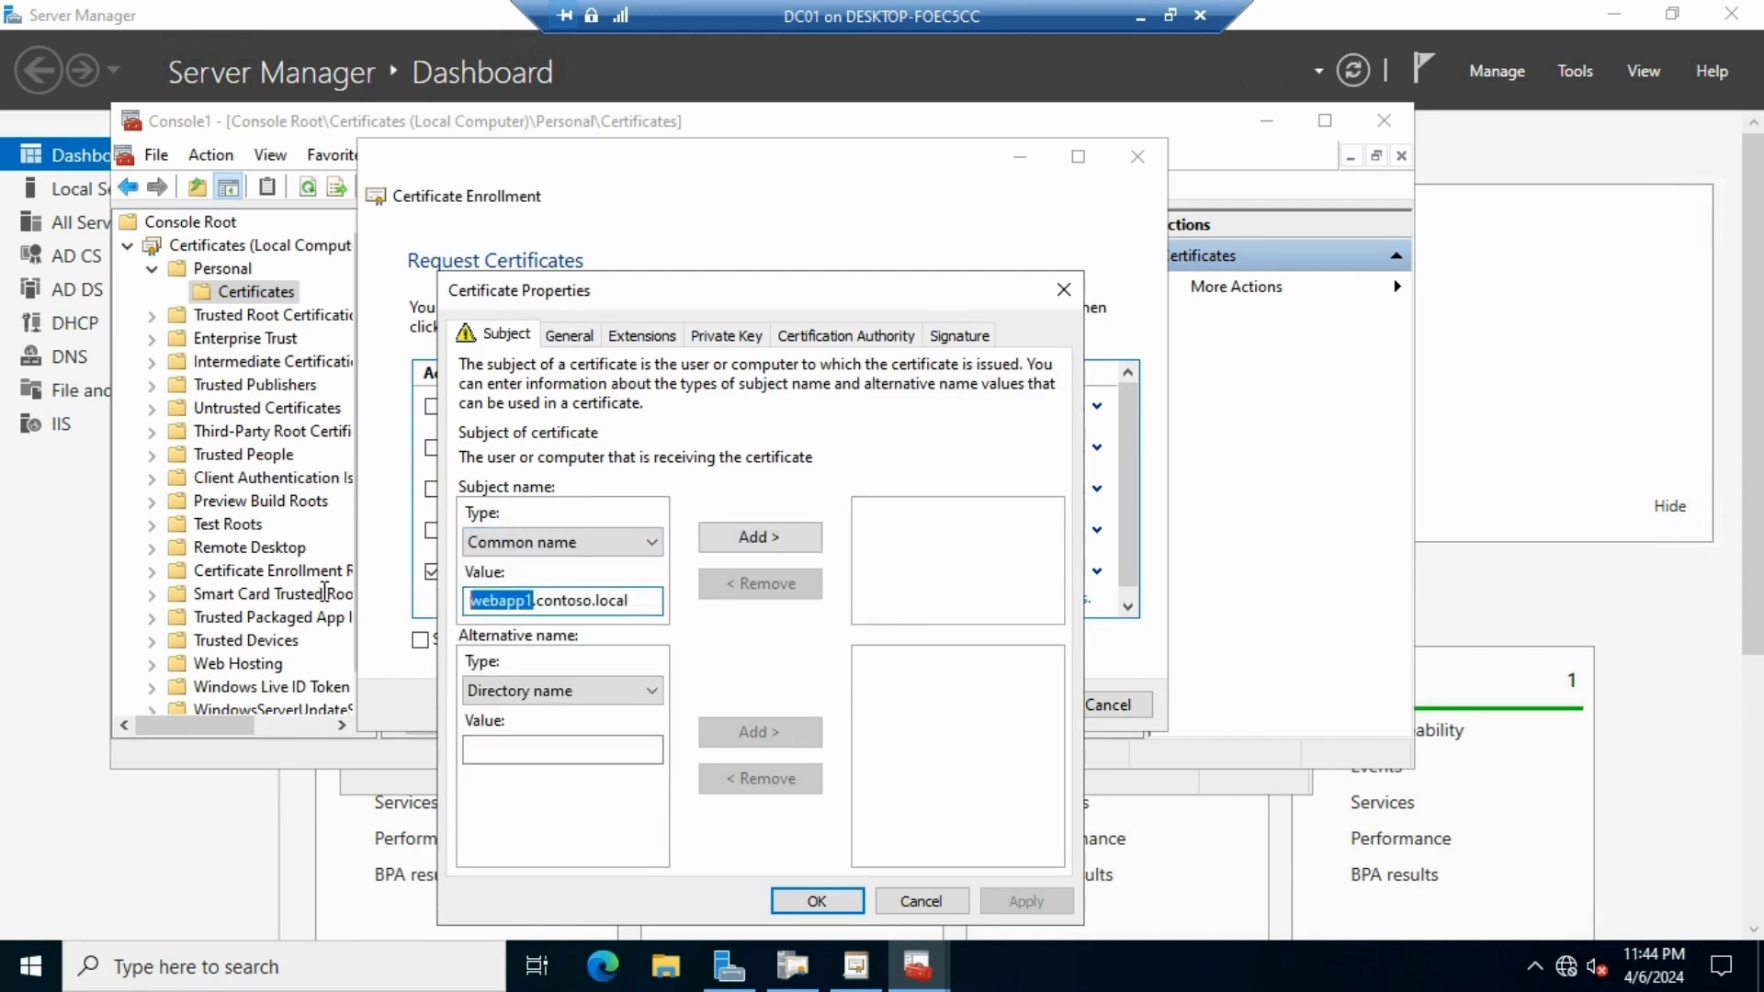
{"action": "key", "text": "BackSpace"}
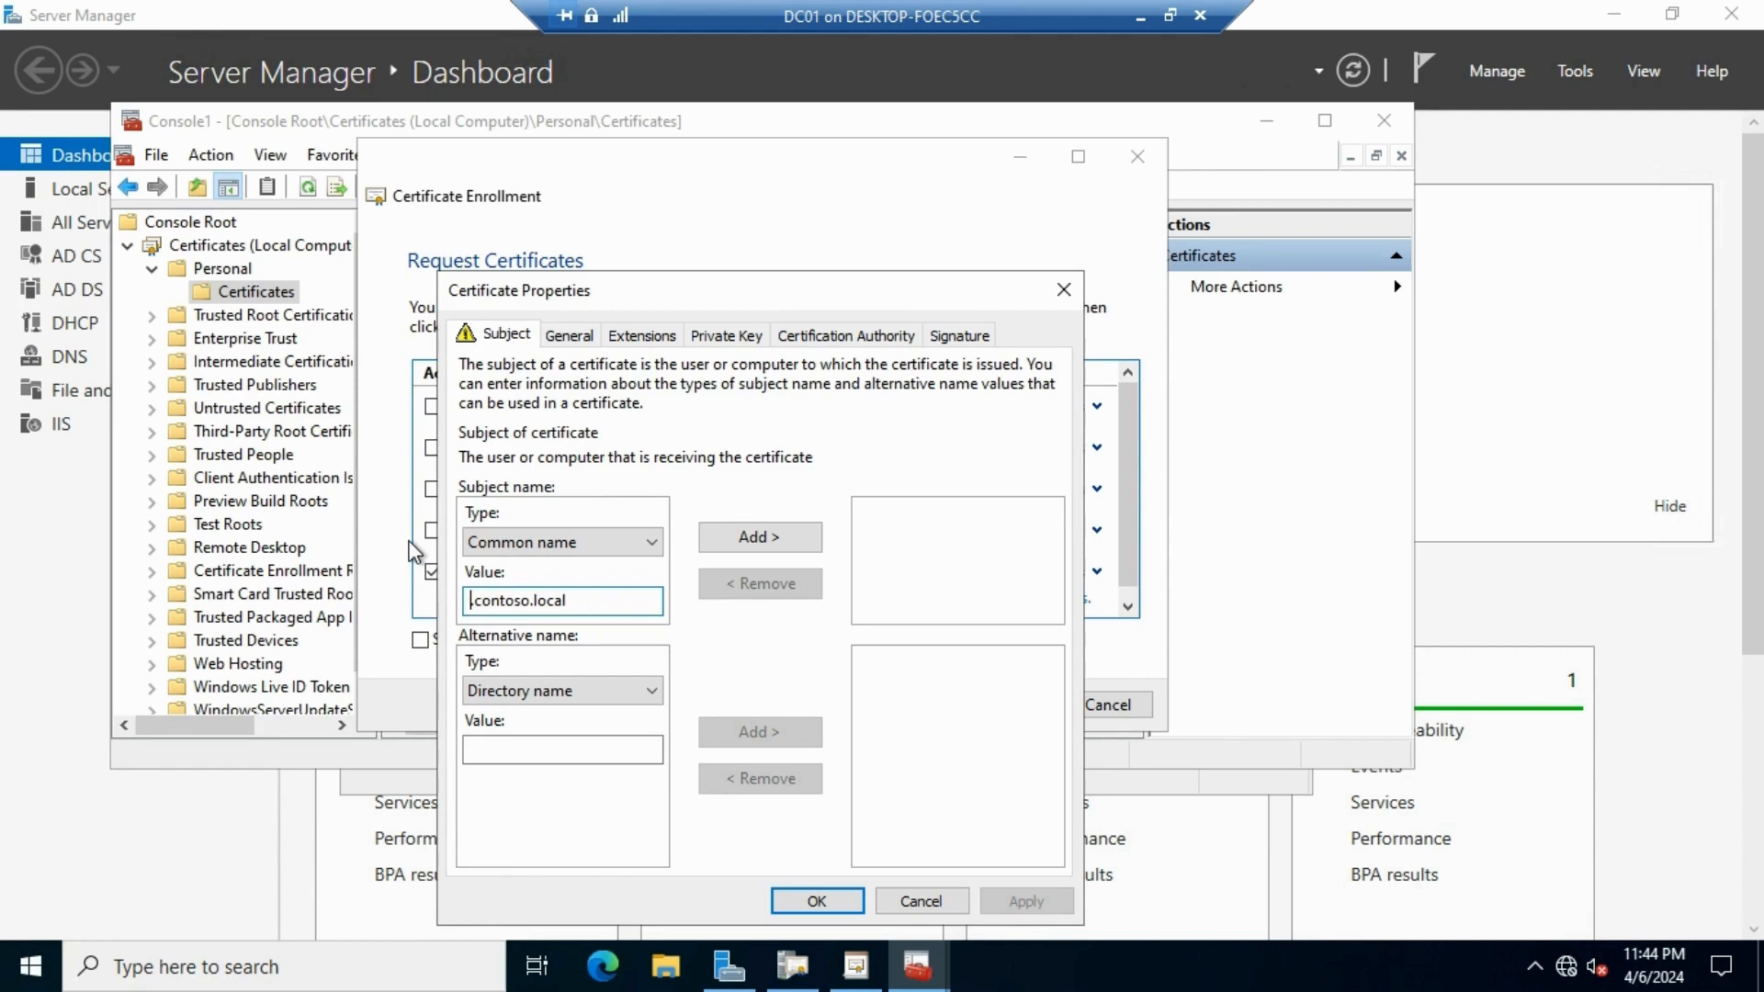
{"action": "type", "text": "*"}
{"action": "key", "text": "ctrl+a"}
{"action": "key", "text": "ctrl+c"}
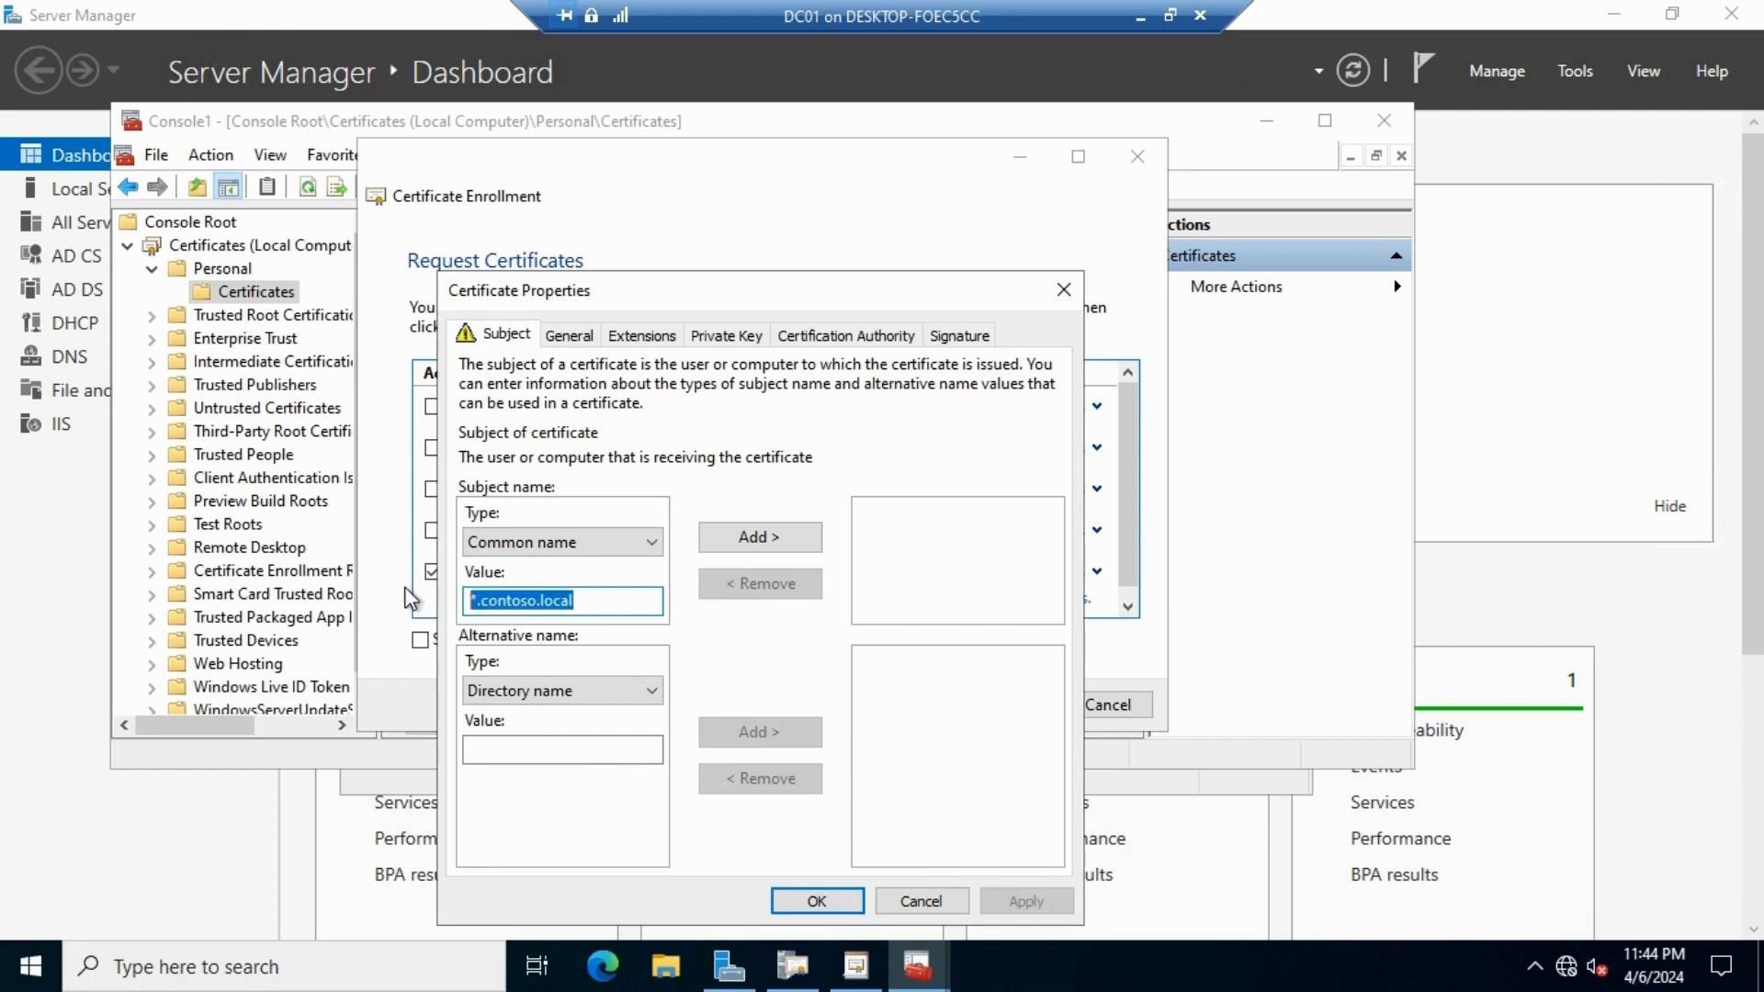
Add the common name and a DNS alternative name, both *.contoso.local
{"action": "left_click", "coordinate": [551, 694]}
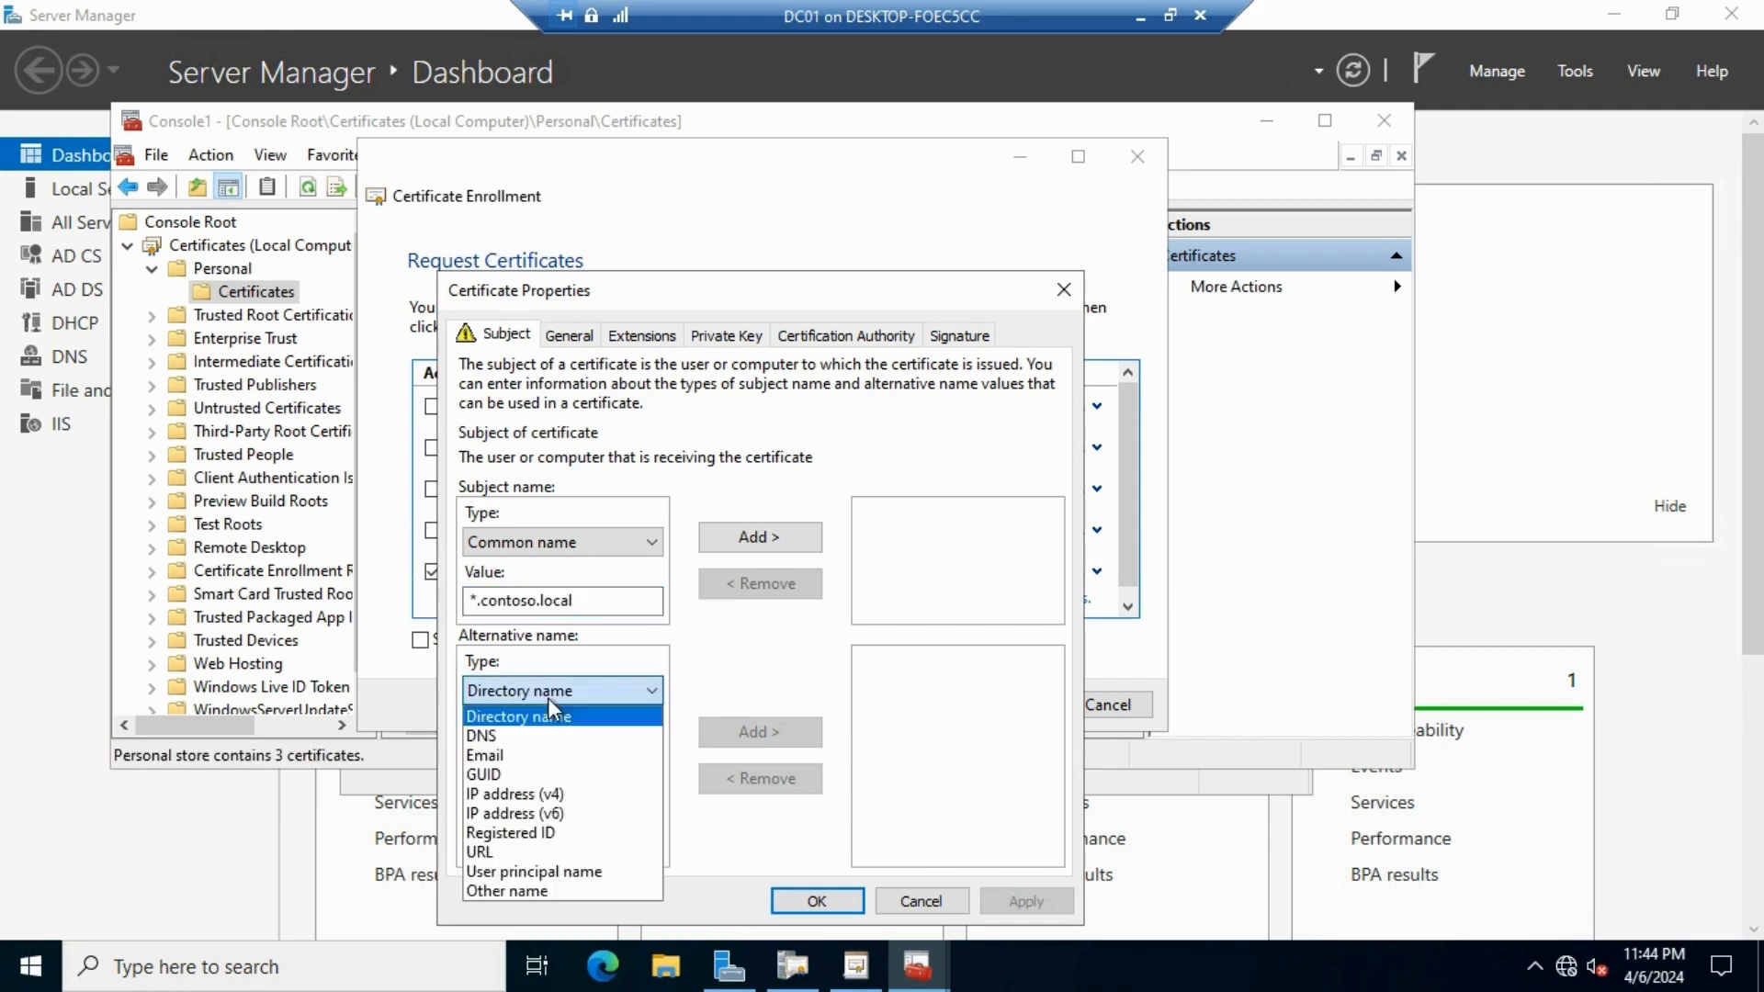
{"action": "left_click", "coordinate": [500, 736]}
{"action": "key", "text": "ctrl+v"}
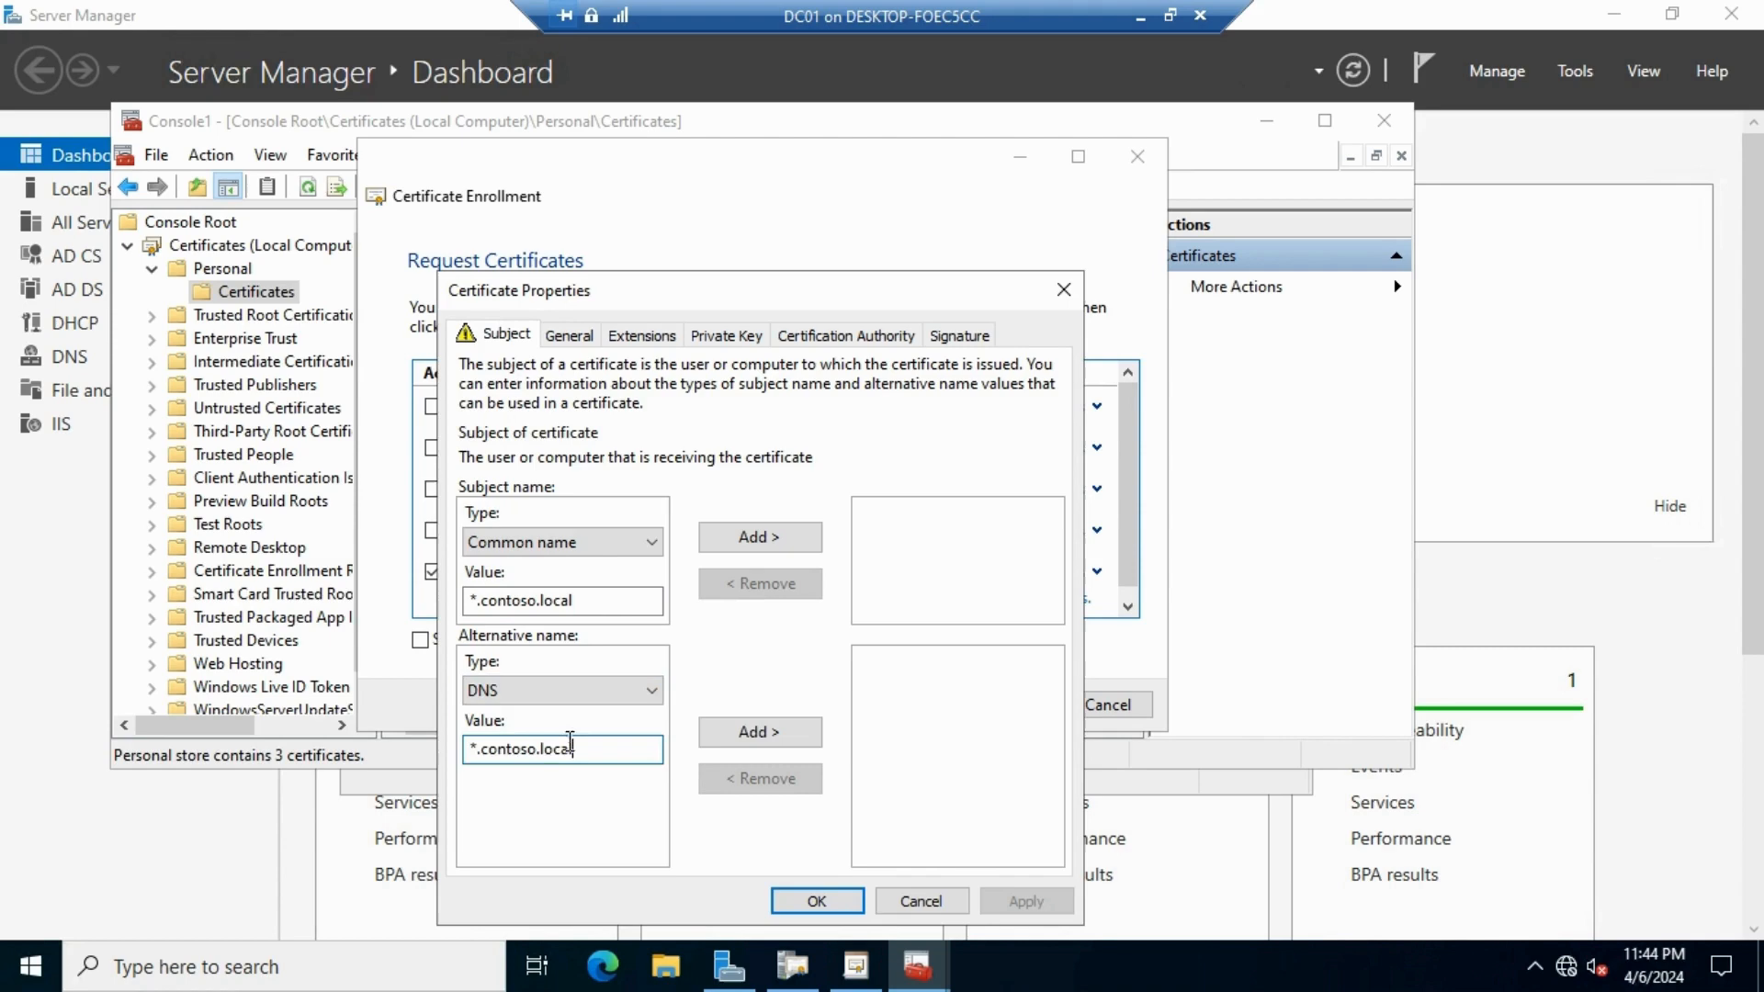
{"action": "left_click", "coordinate": [755, 540]}
{"action": "left_click", "coordinate": [749, 734]}
Check the Private Key tab's key options and confirm the certificate properties
{"action": "left_click", "coordinate": [704, 338]}
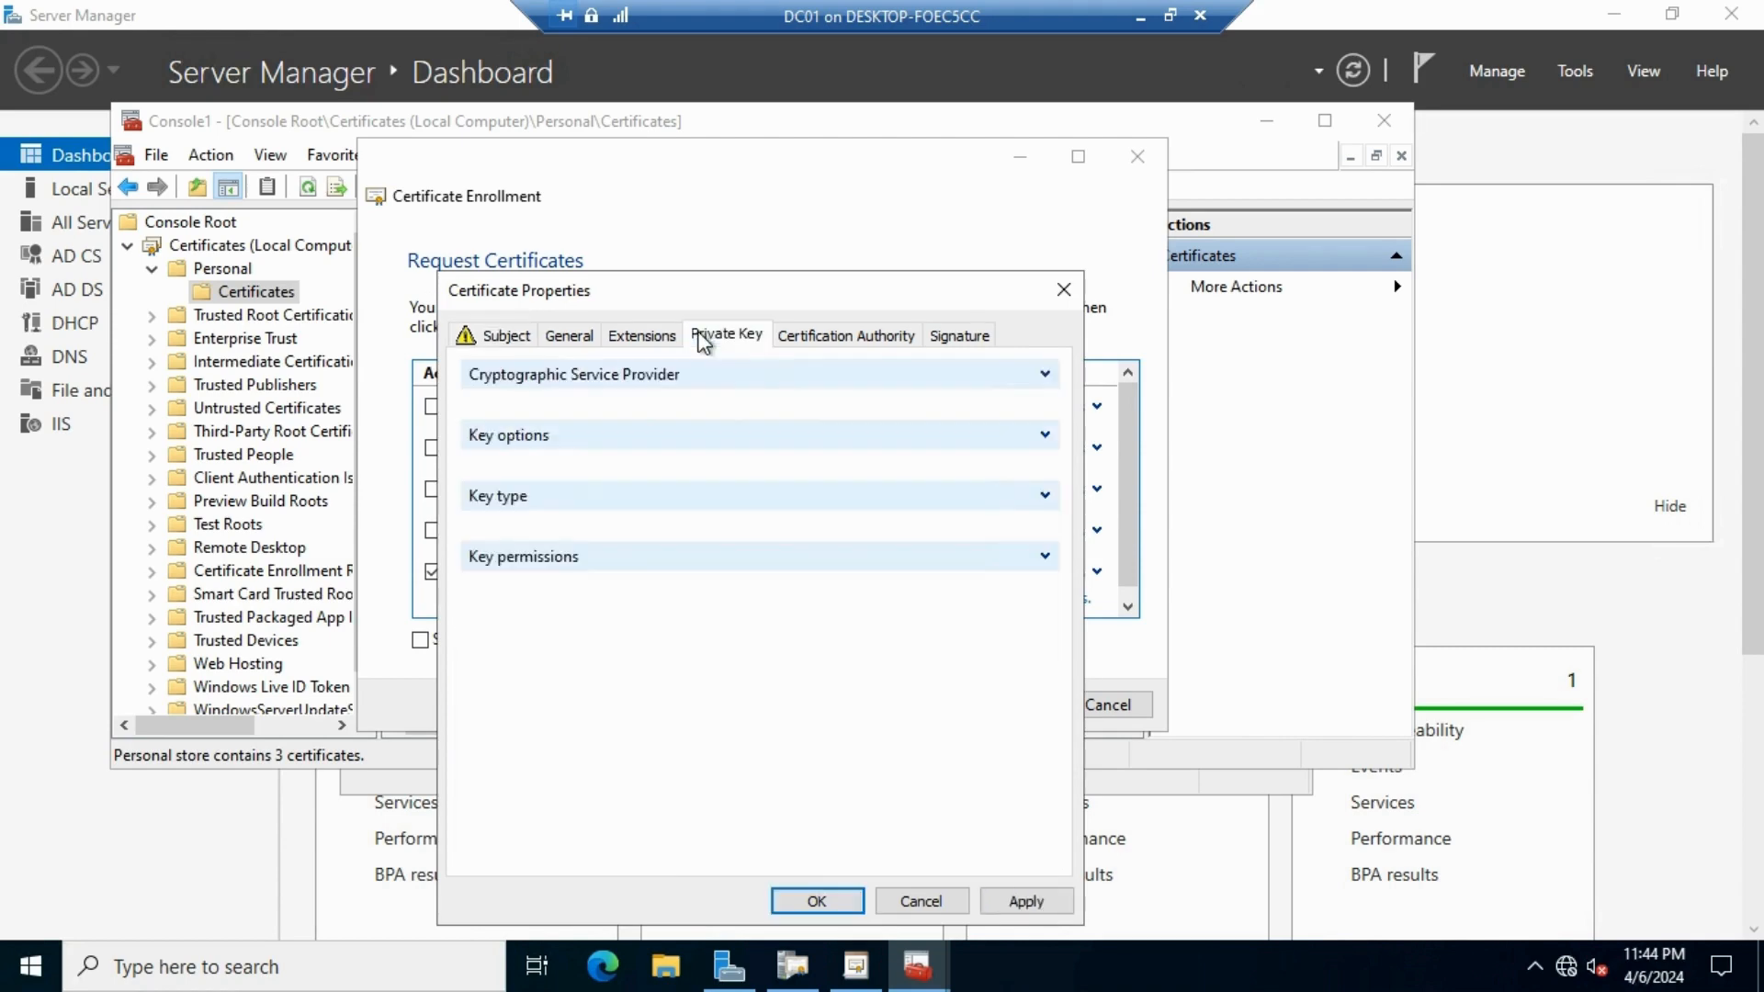
{"action": "left_click", "coordinate": [1044, 435]}
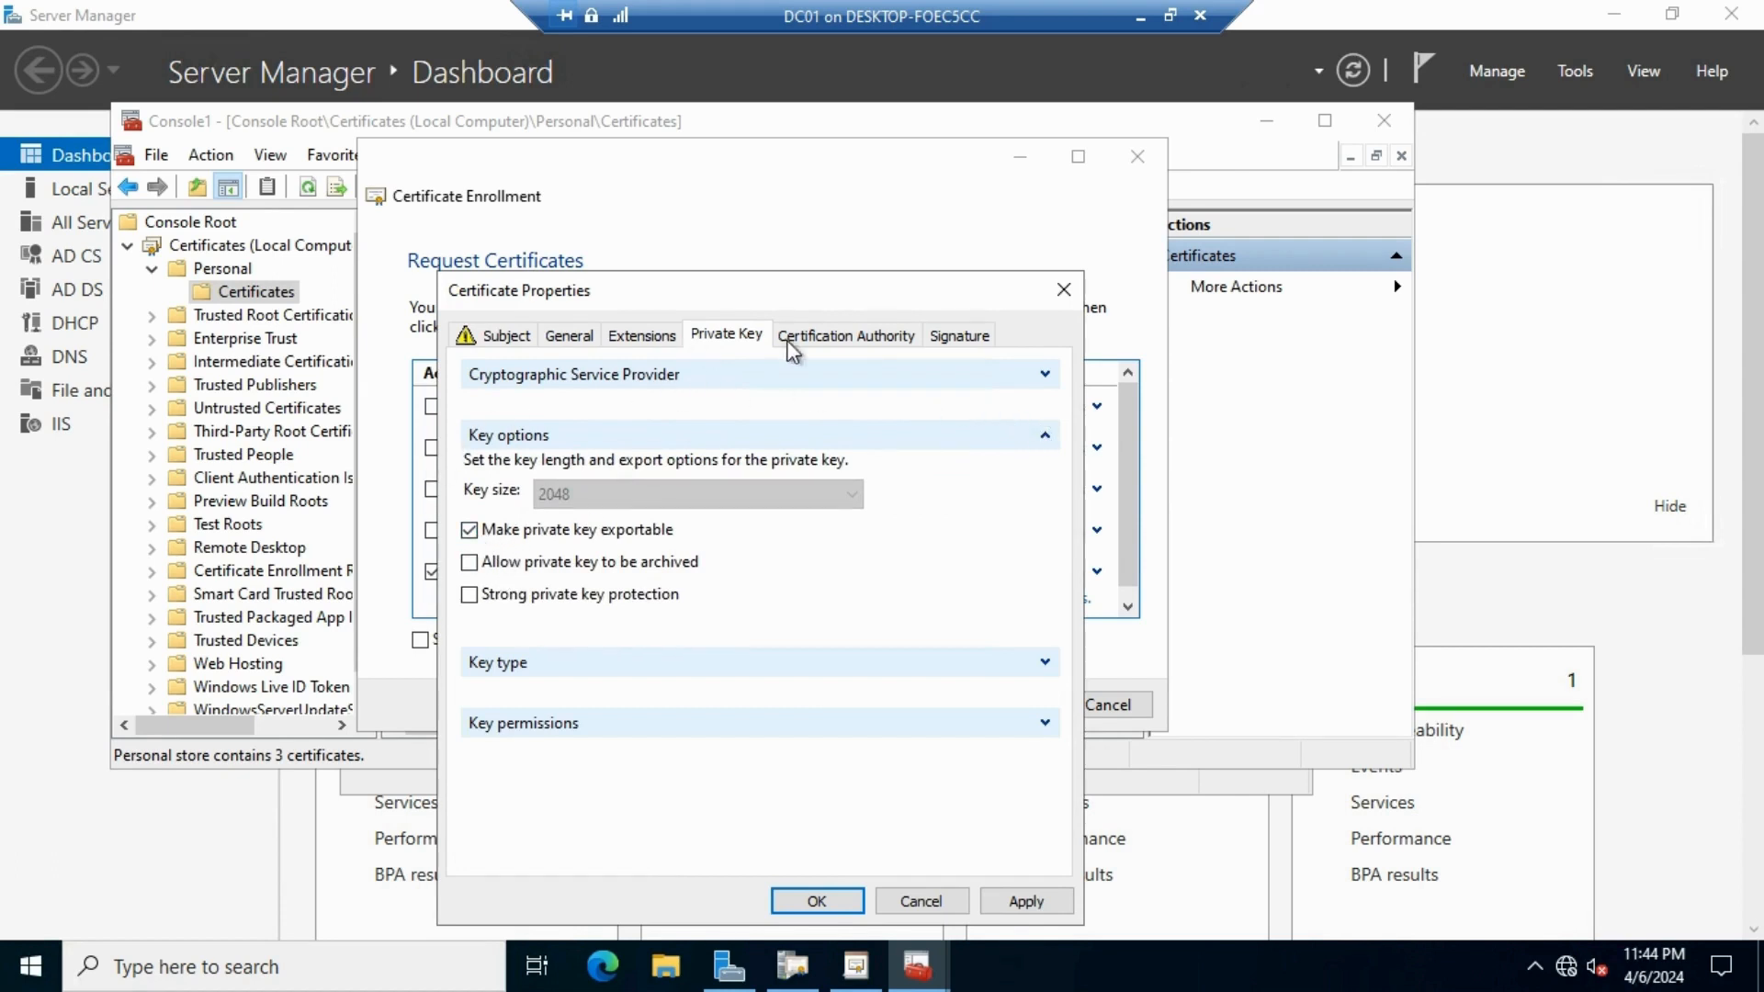
{"action": "left_click", "coordinate": [814, 900]}
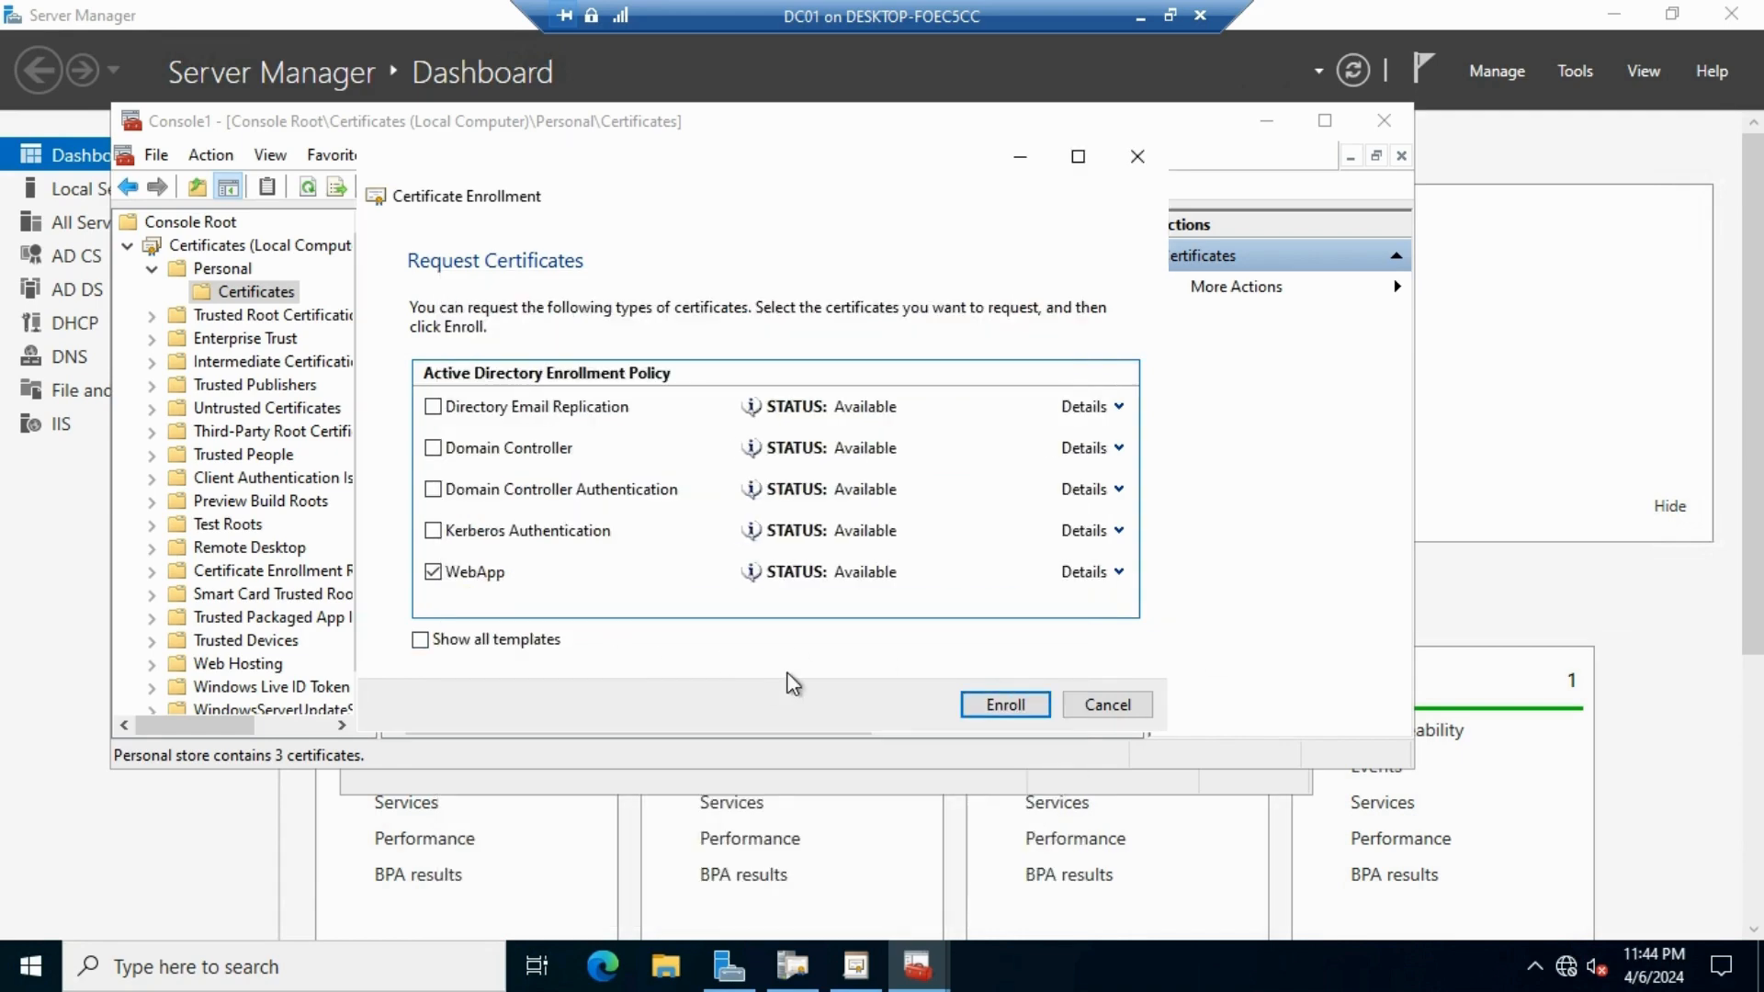
Enroll the WebApp certificate, close the results, and select the new *.contoso.local certificate
{"action": "left_click", "coordinate": [1005, 713]}
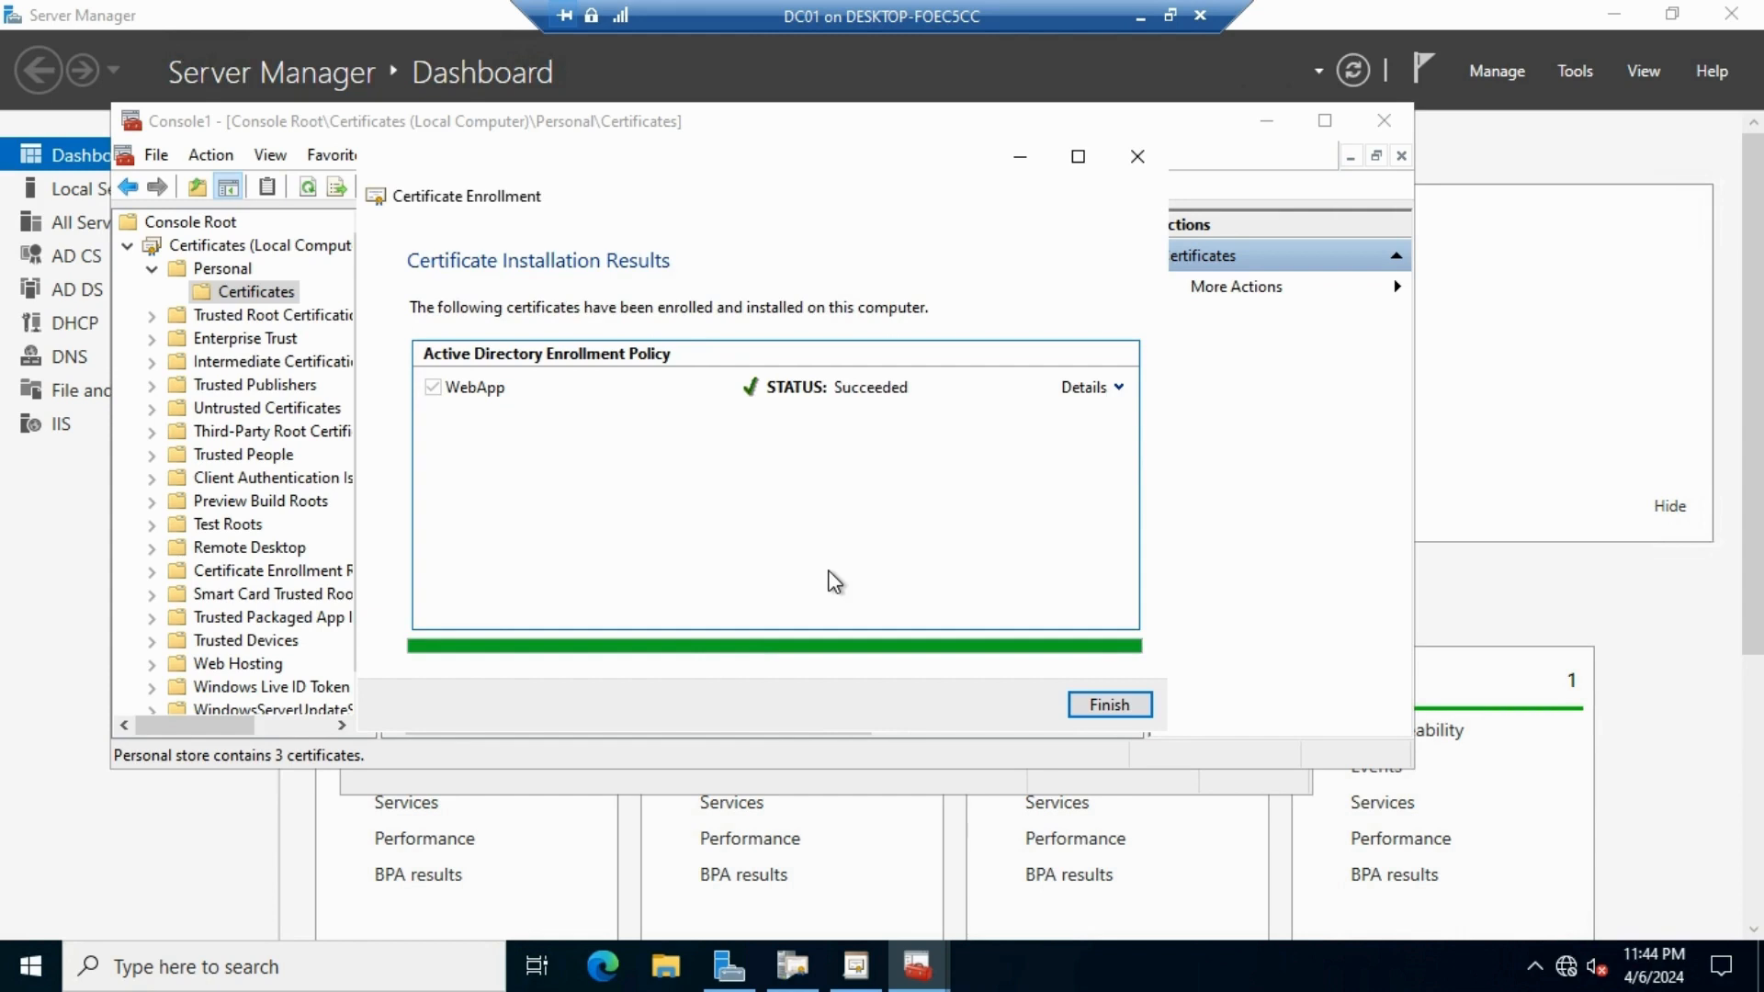
{"action": "left_click", "coordinate": [1126, 707]}
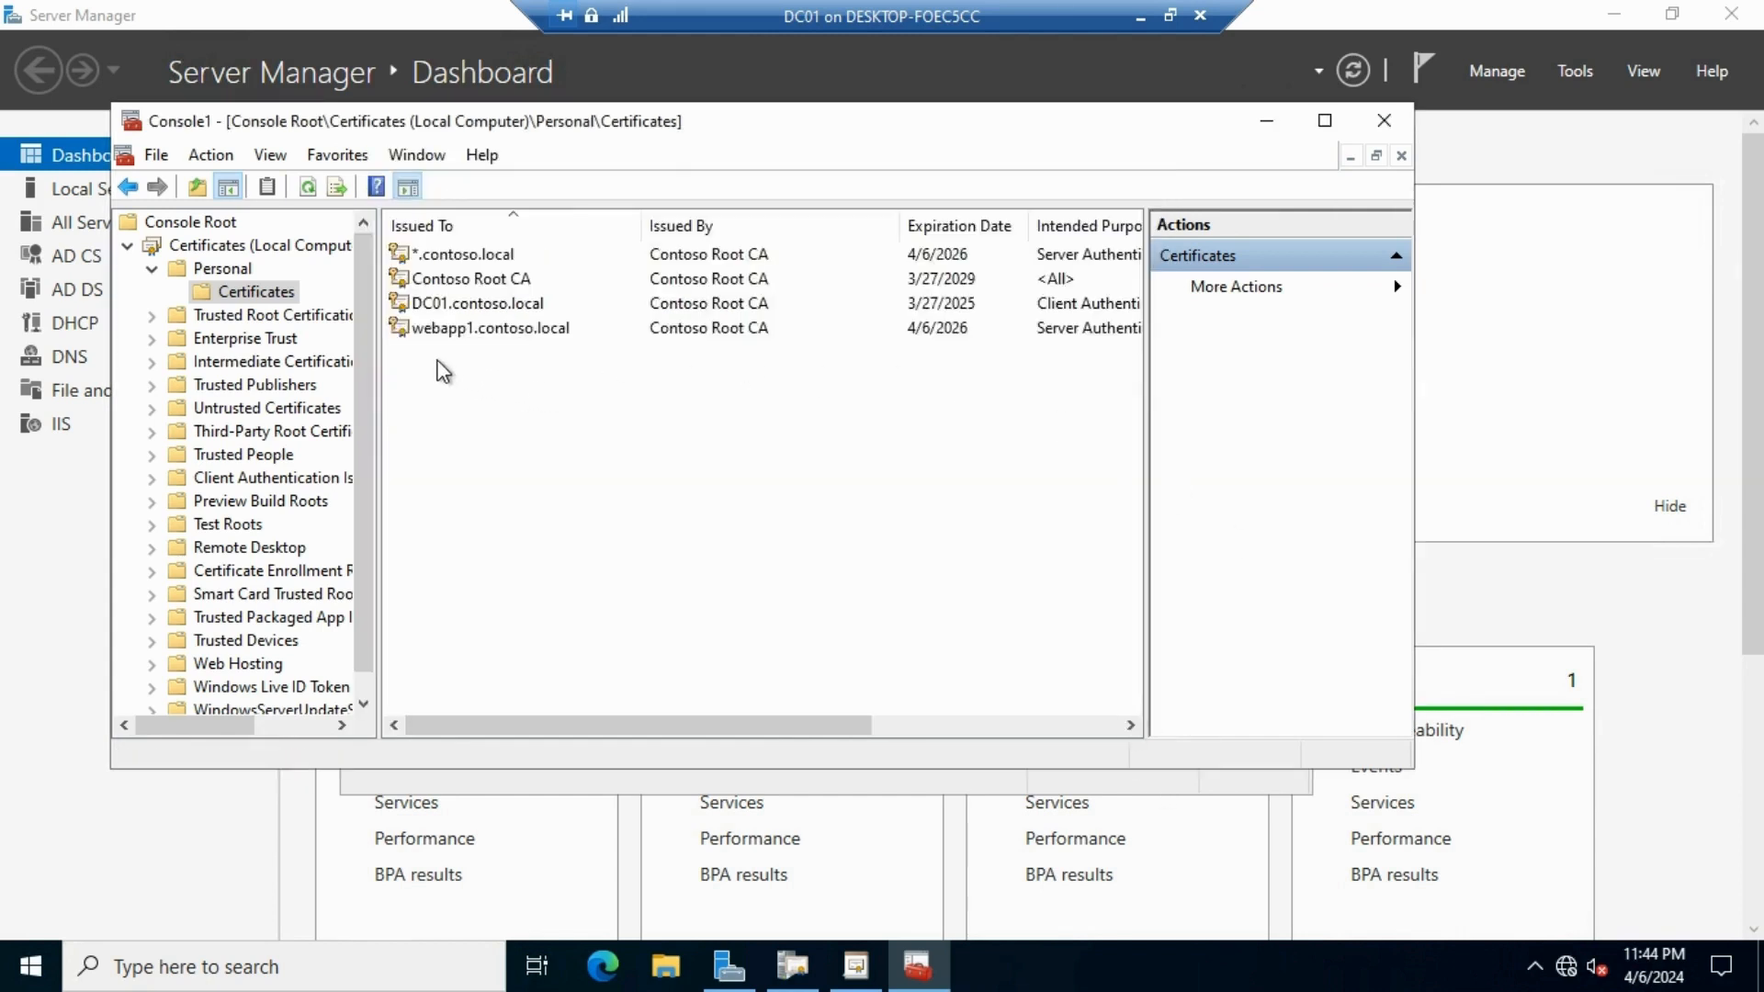
{"action": "left_click", "coordinate": [460, 255]}
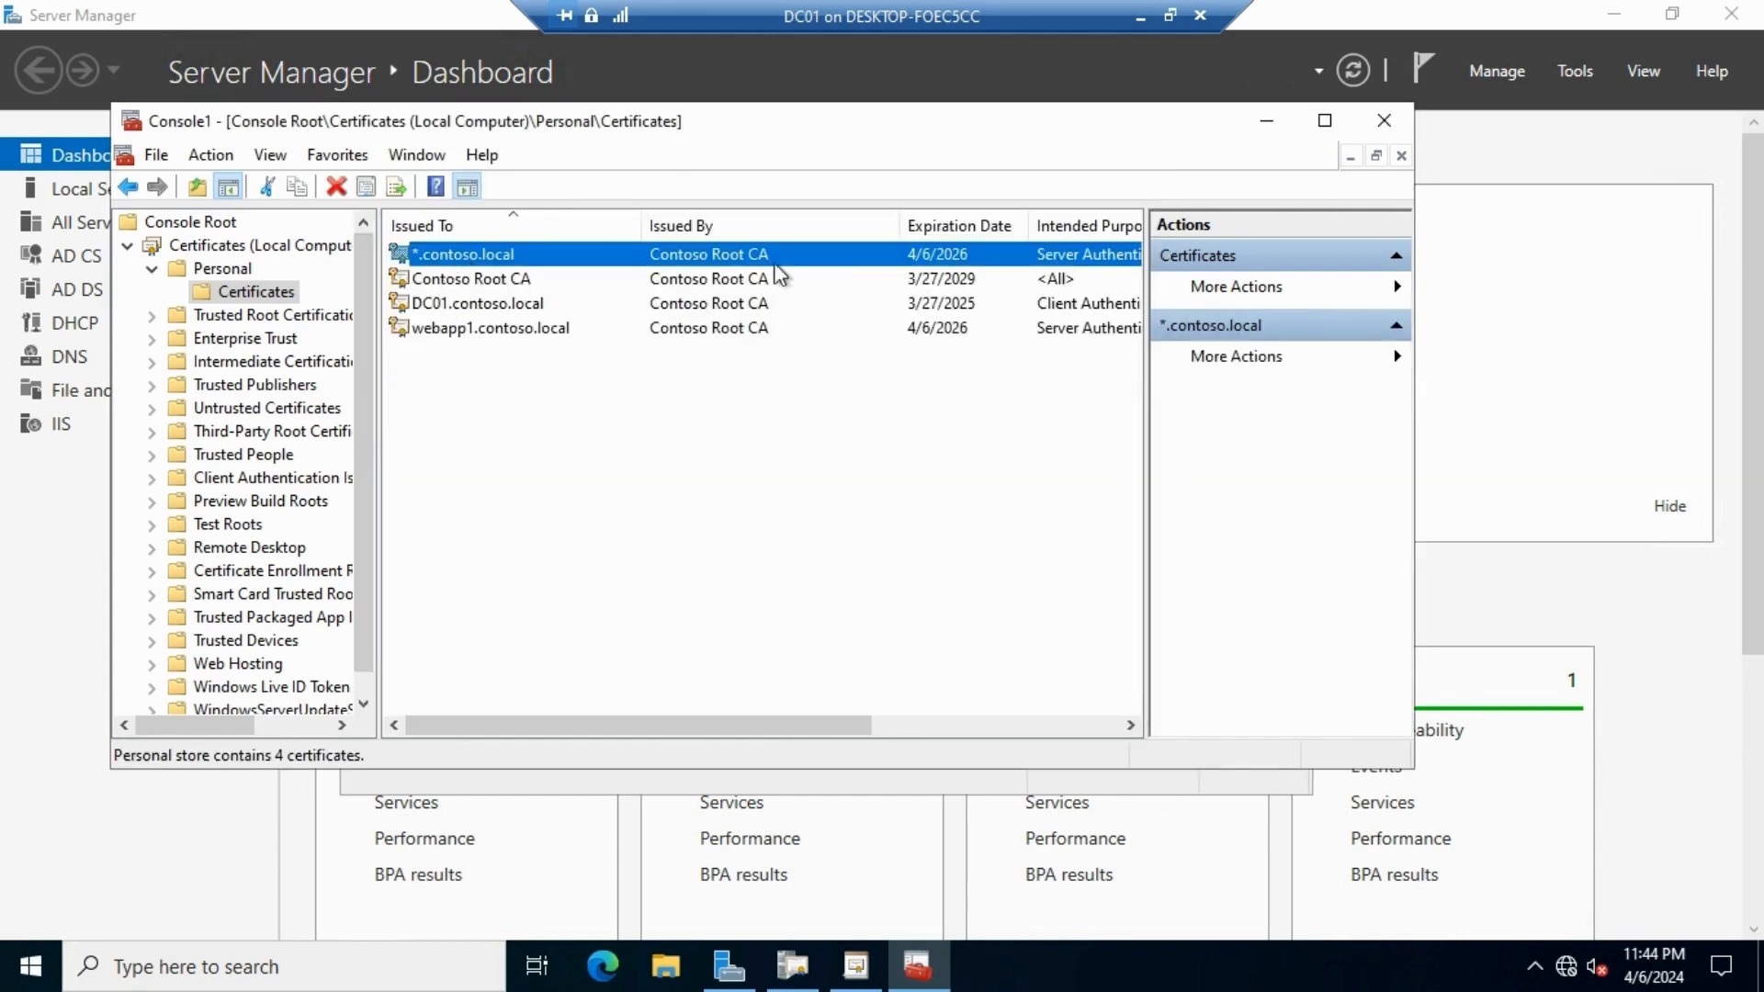
Start exporting *.contoso.local with its private key in .pfx format
{"action": "right_click", "coordinate": [512, 258]}
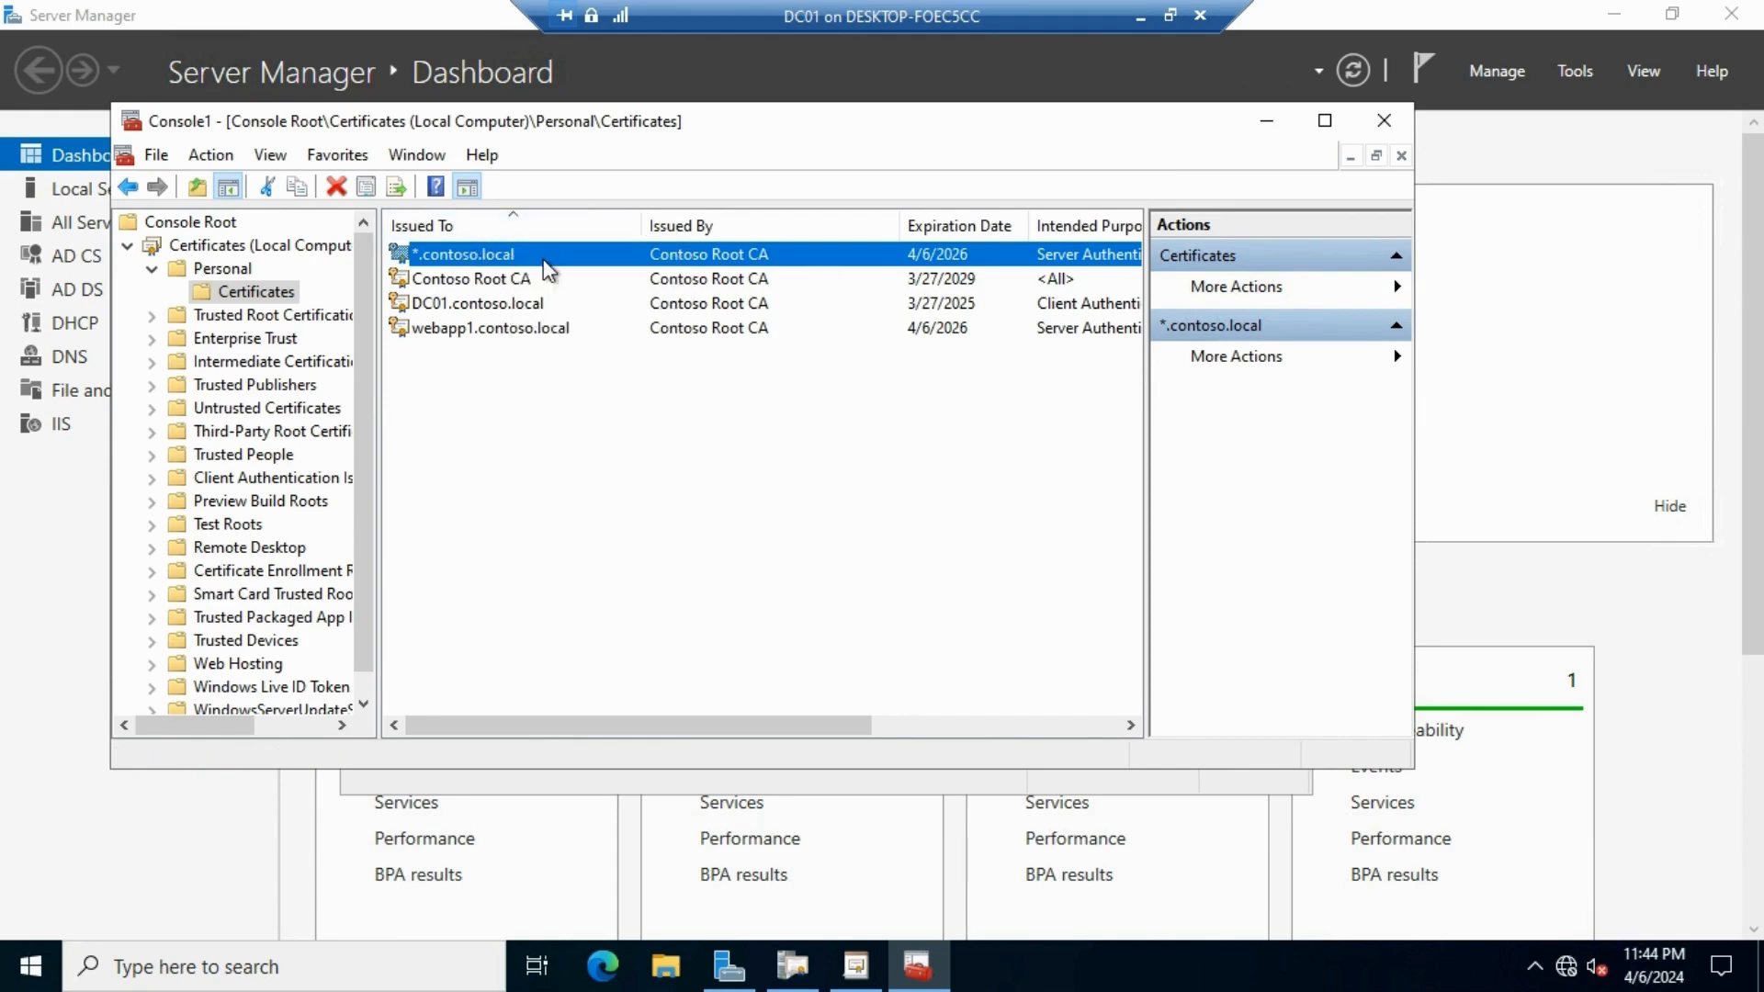
{"action": "right_click", "coordinate": [542, 258]}
{"action": "mouse_move", "coordinate": [706, 317]}
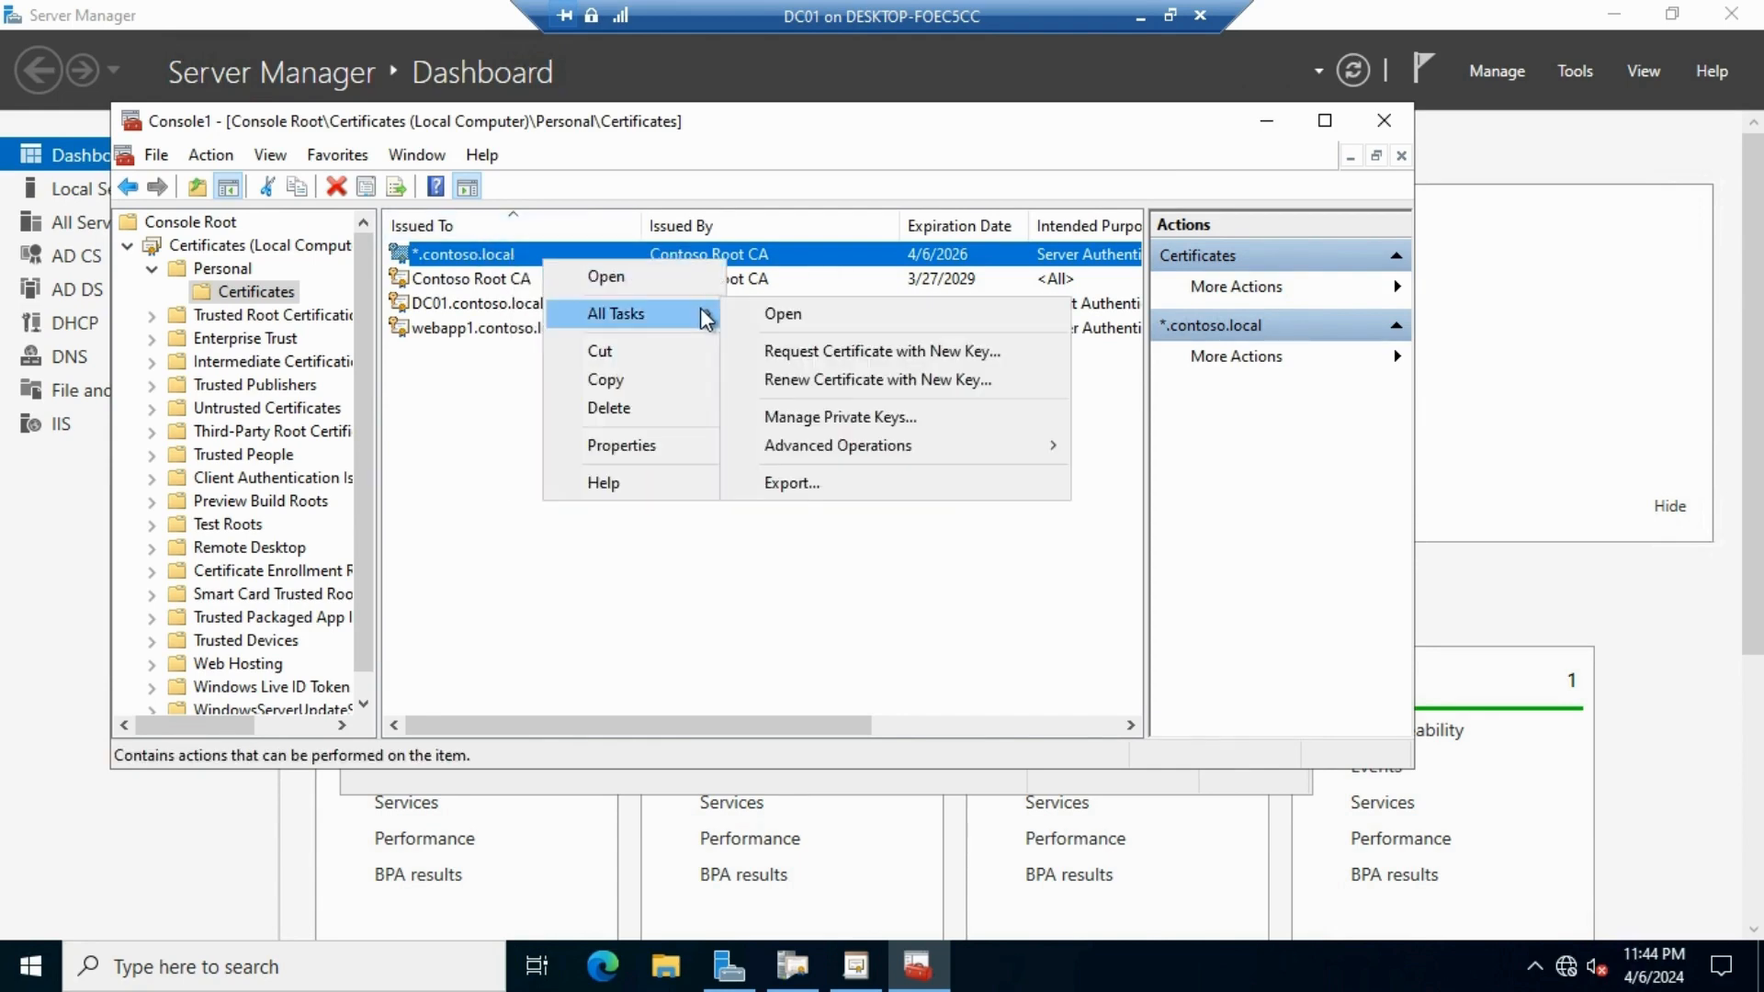
{"action": "left_click", "coordinate": [830, 489]}
{"action": "left_click", "coordinate": [935, 744]}
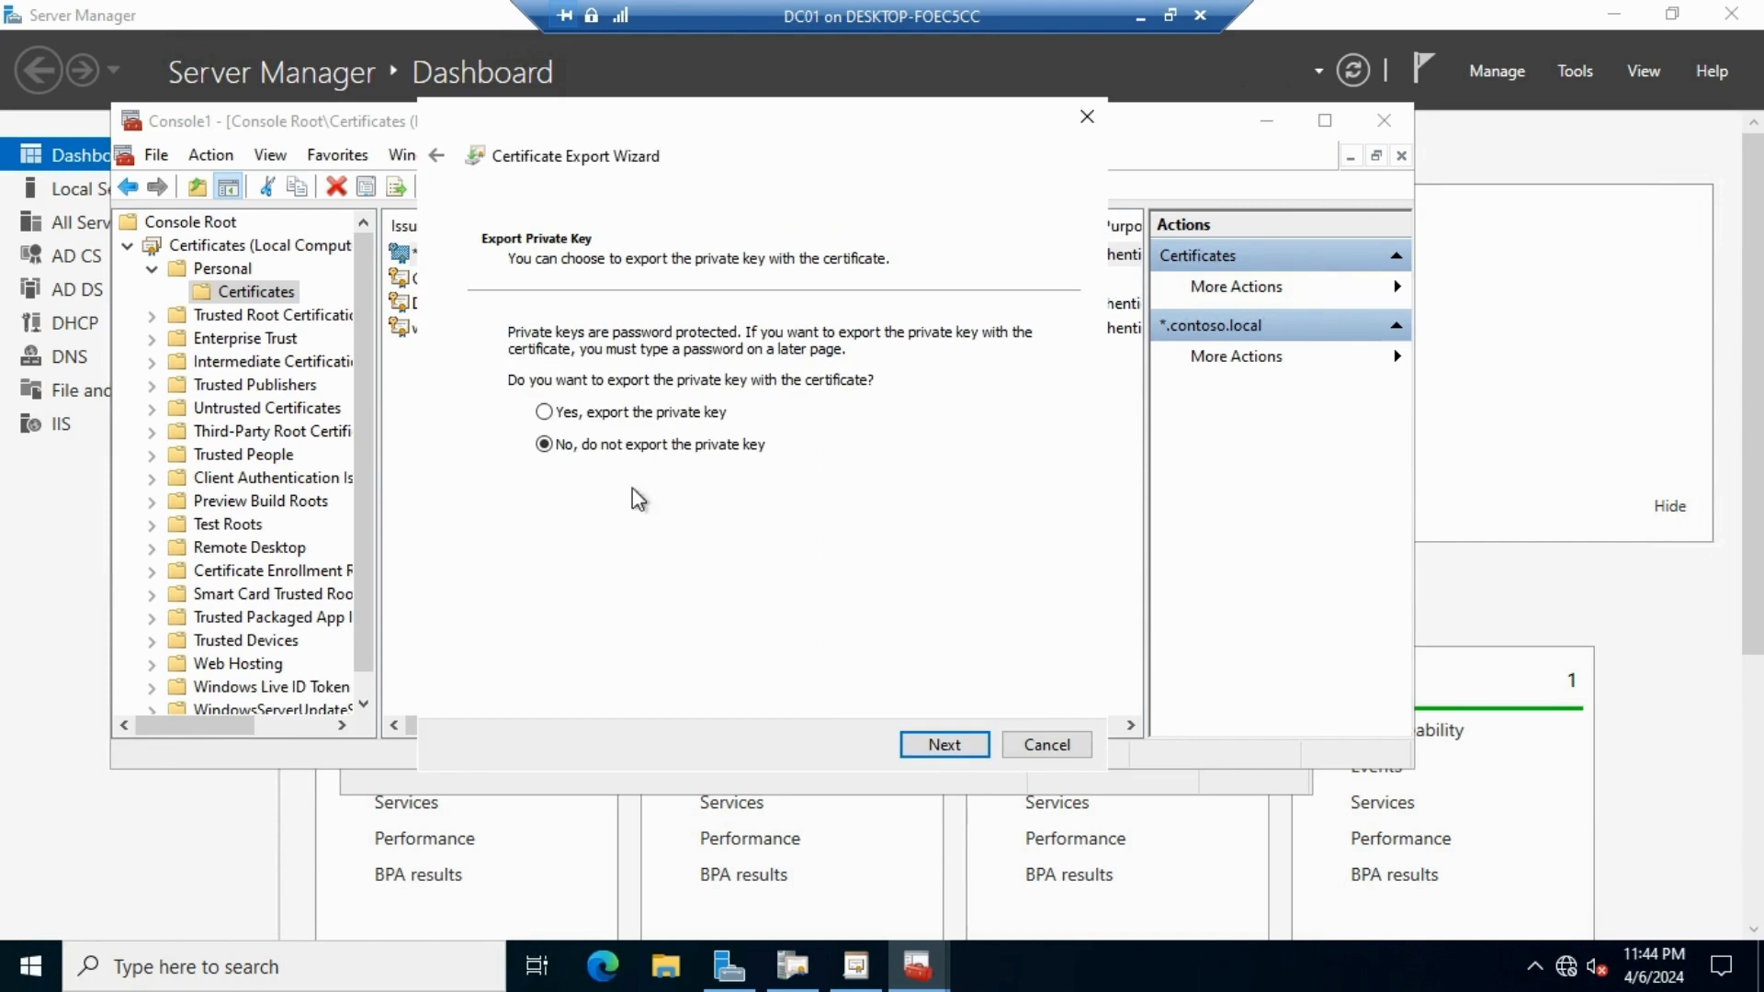
{"action": "left_click", "coordinate": [608, 412]}
{"action": "left_click", "coordinate": [937, 746]}
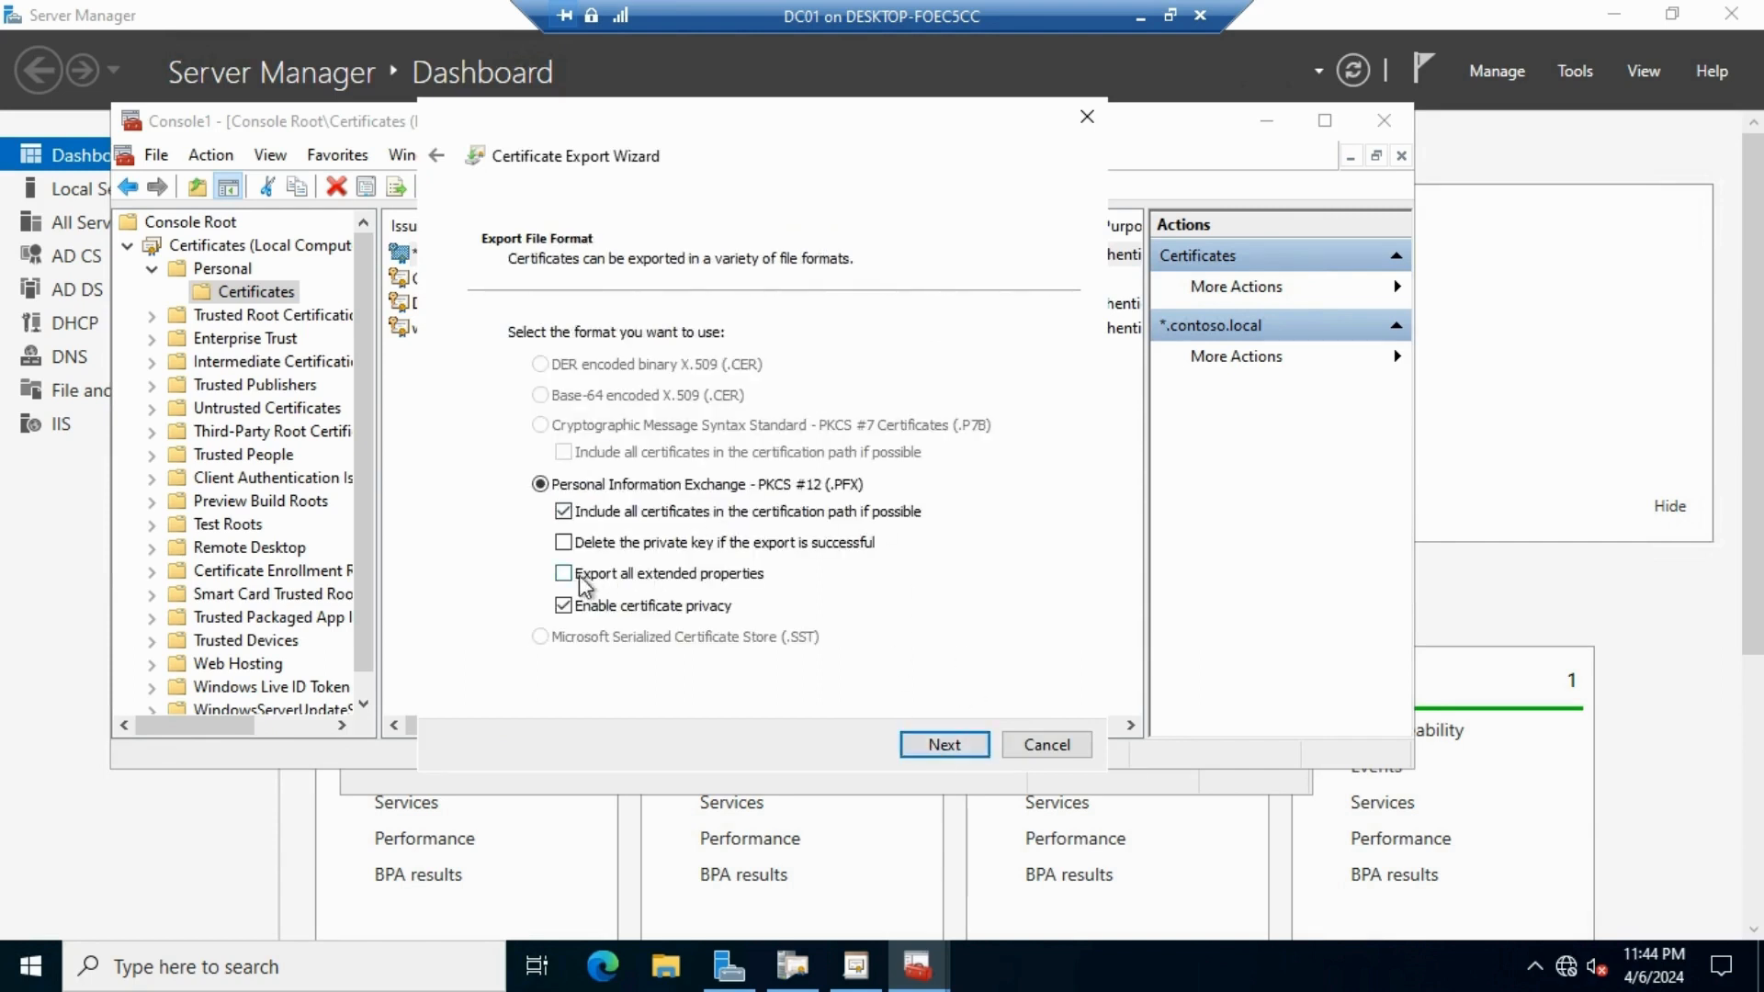
{"action": "left_click", "coordinate": [964, 746]}
Protect the export with a password, entered and confirmed
{"action": "left_click", "coordinate": [553, 536]}
{"action": "left_click", "coordinate": [574, 563]}
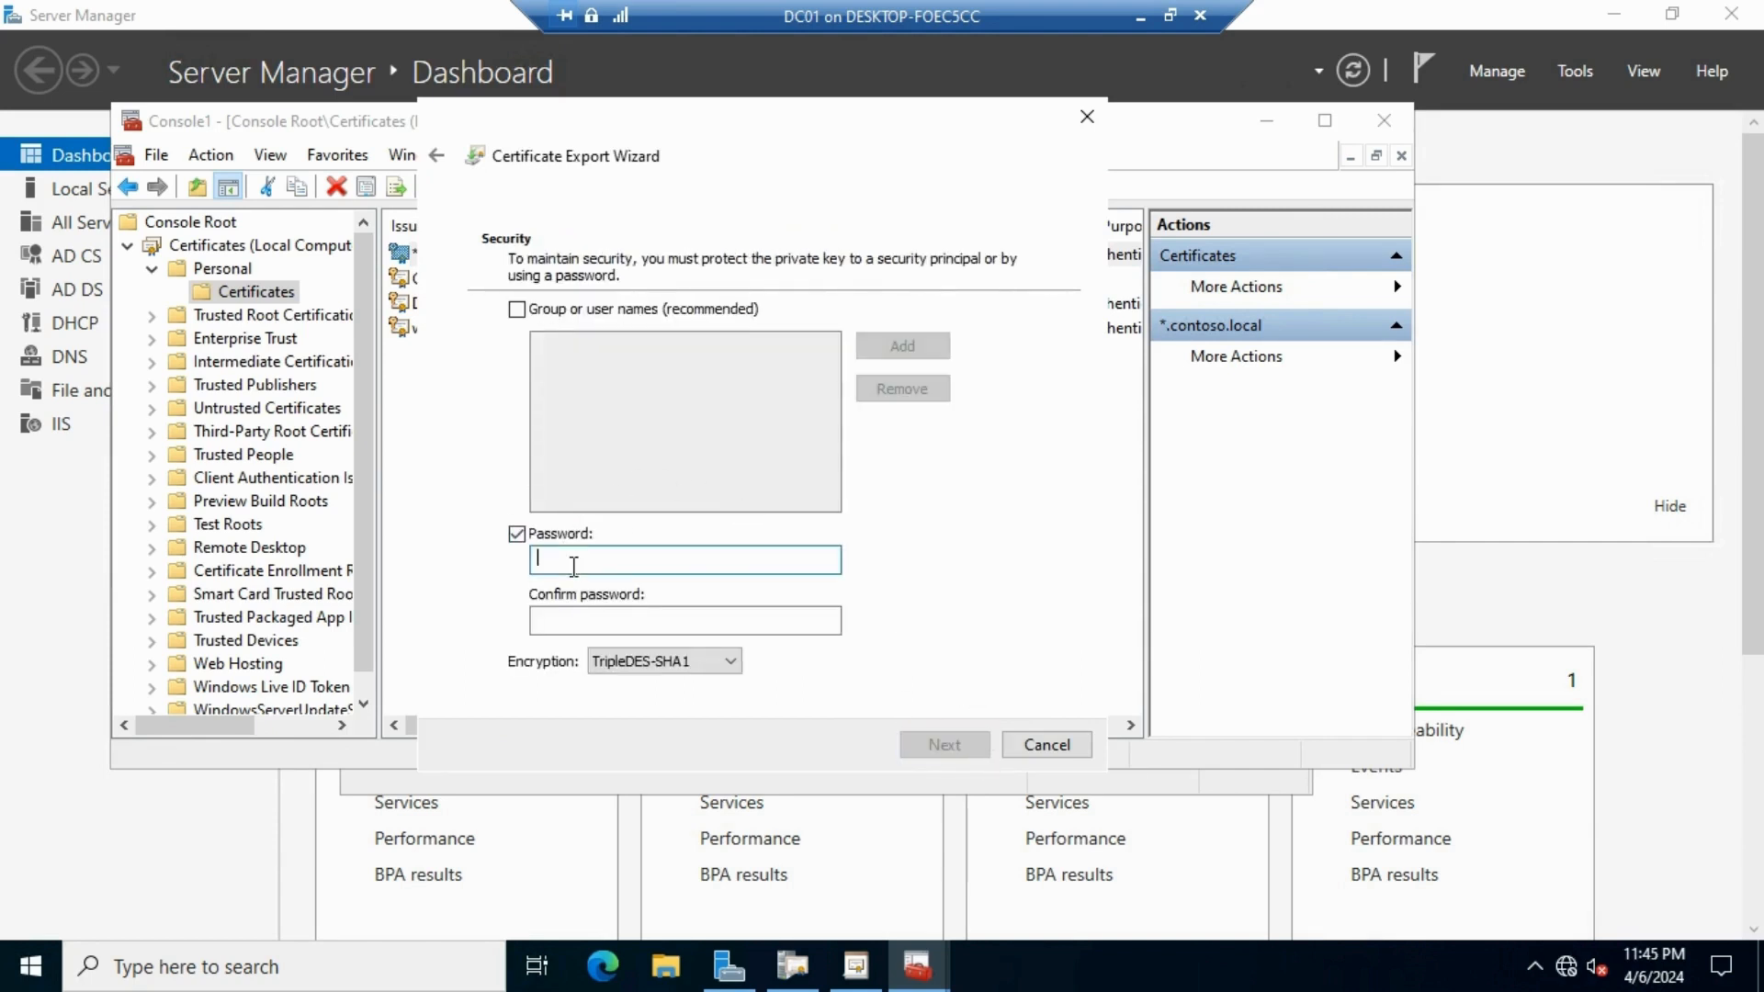
{"action": "type", "text": "•••"}
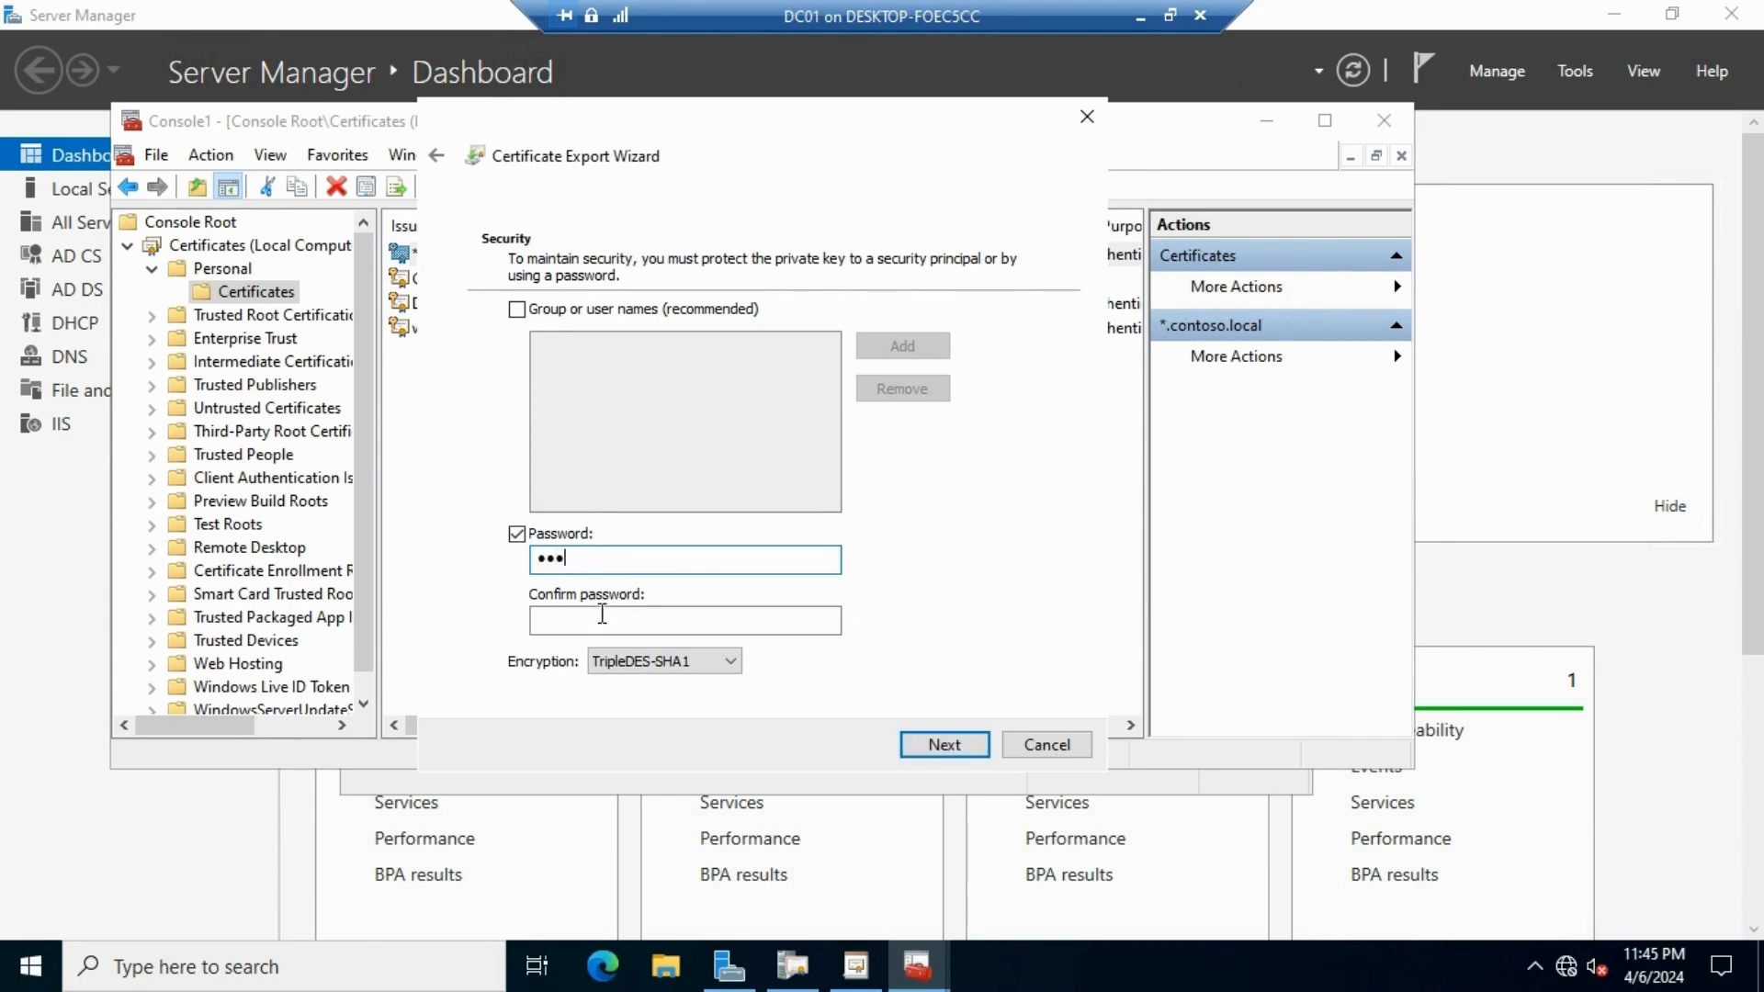
{"action": "left_click", "coordinate": [601, 621]}
{"action": "type", "text": "•••"}
{"action": "left_click", "coordinate": [947, 746]}
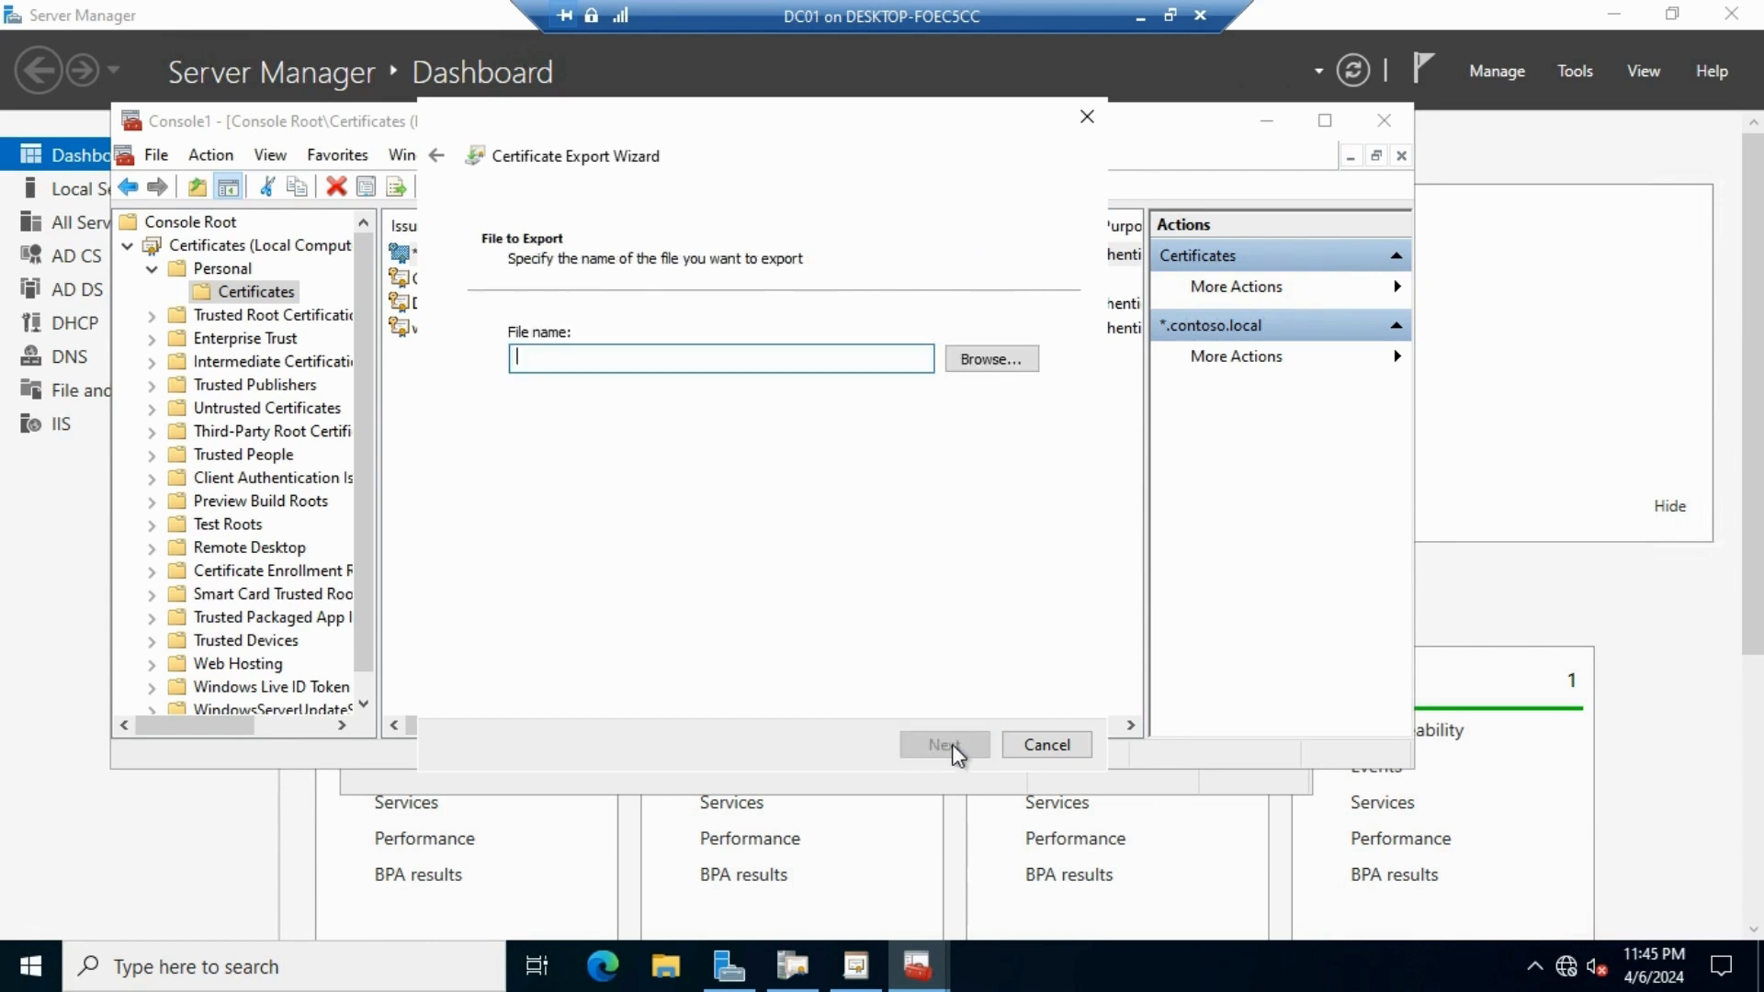
Save the export as contoso.contoso.local in Documents and finish the wizard
{"action": "left_click", "coordinate": [1002, 361]}
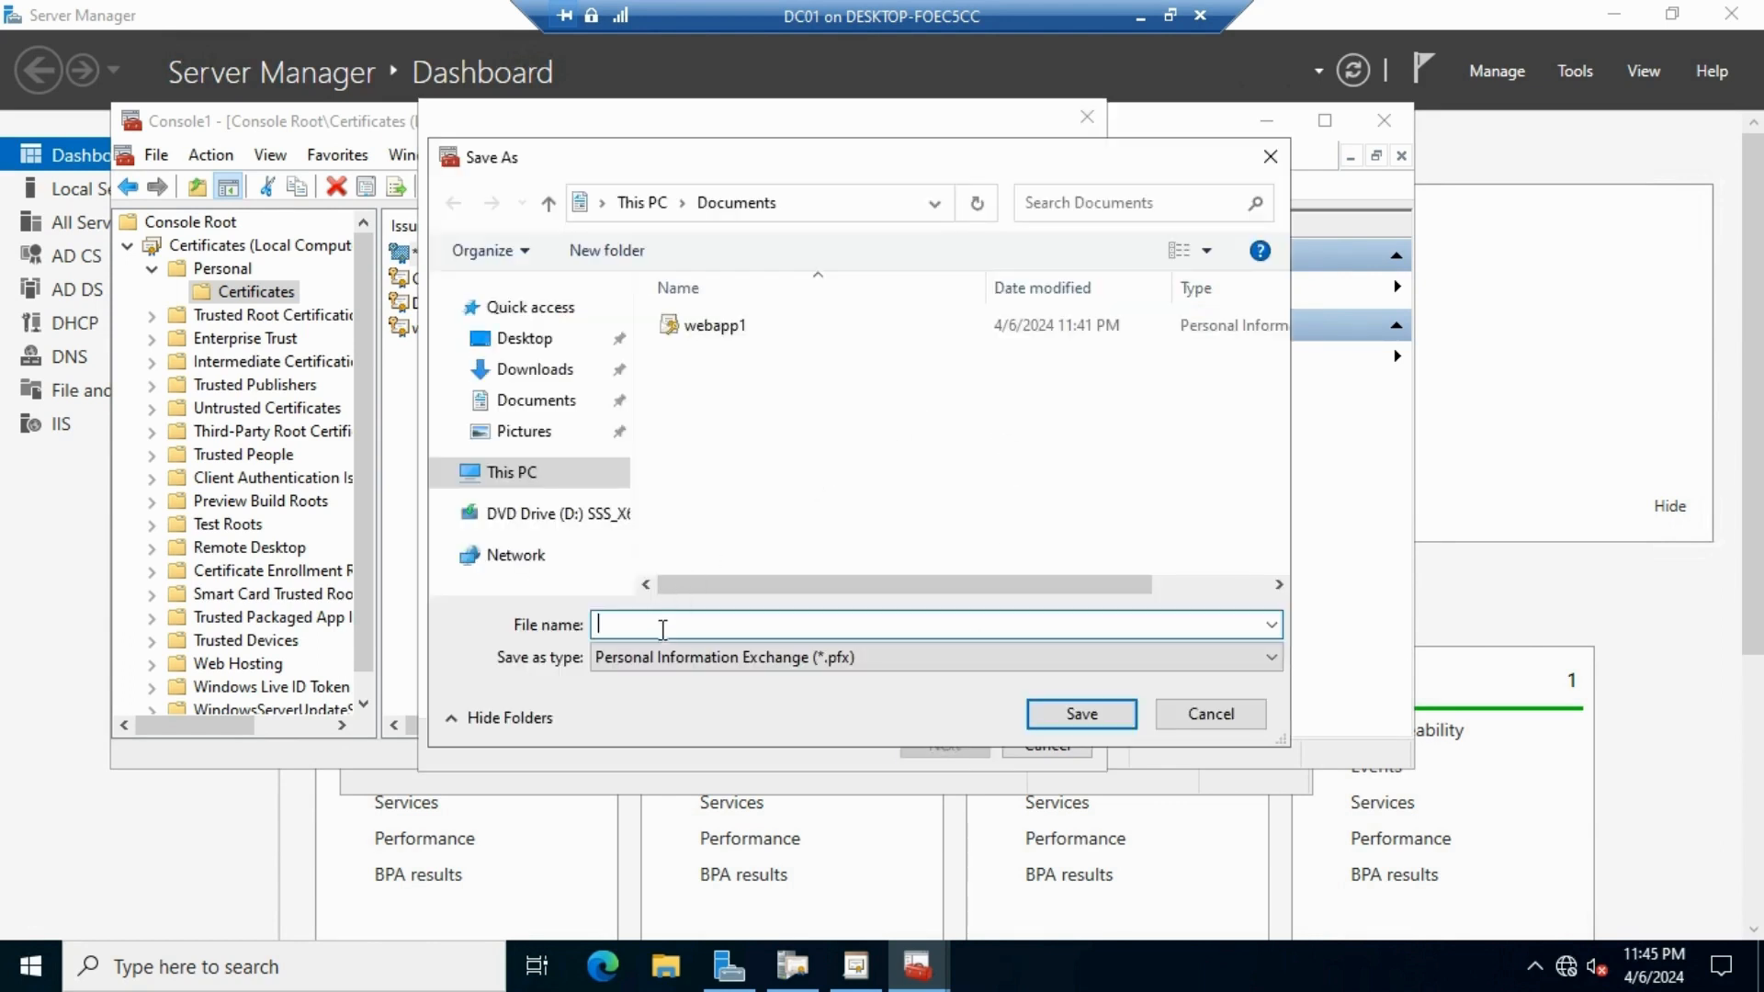
{"action": "key", "text": "ctrl+v"}
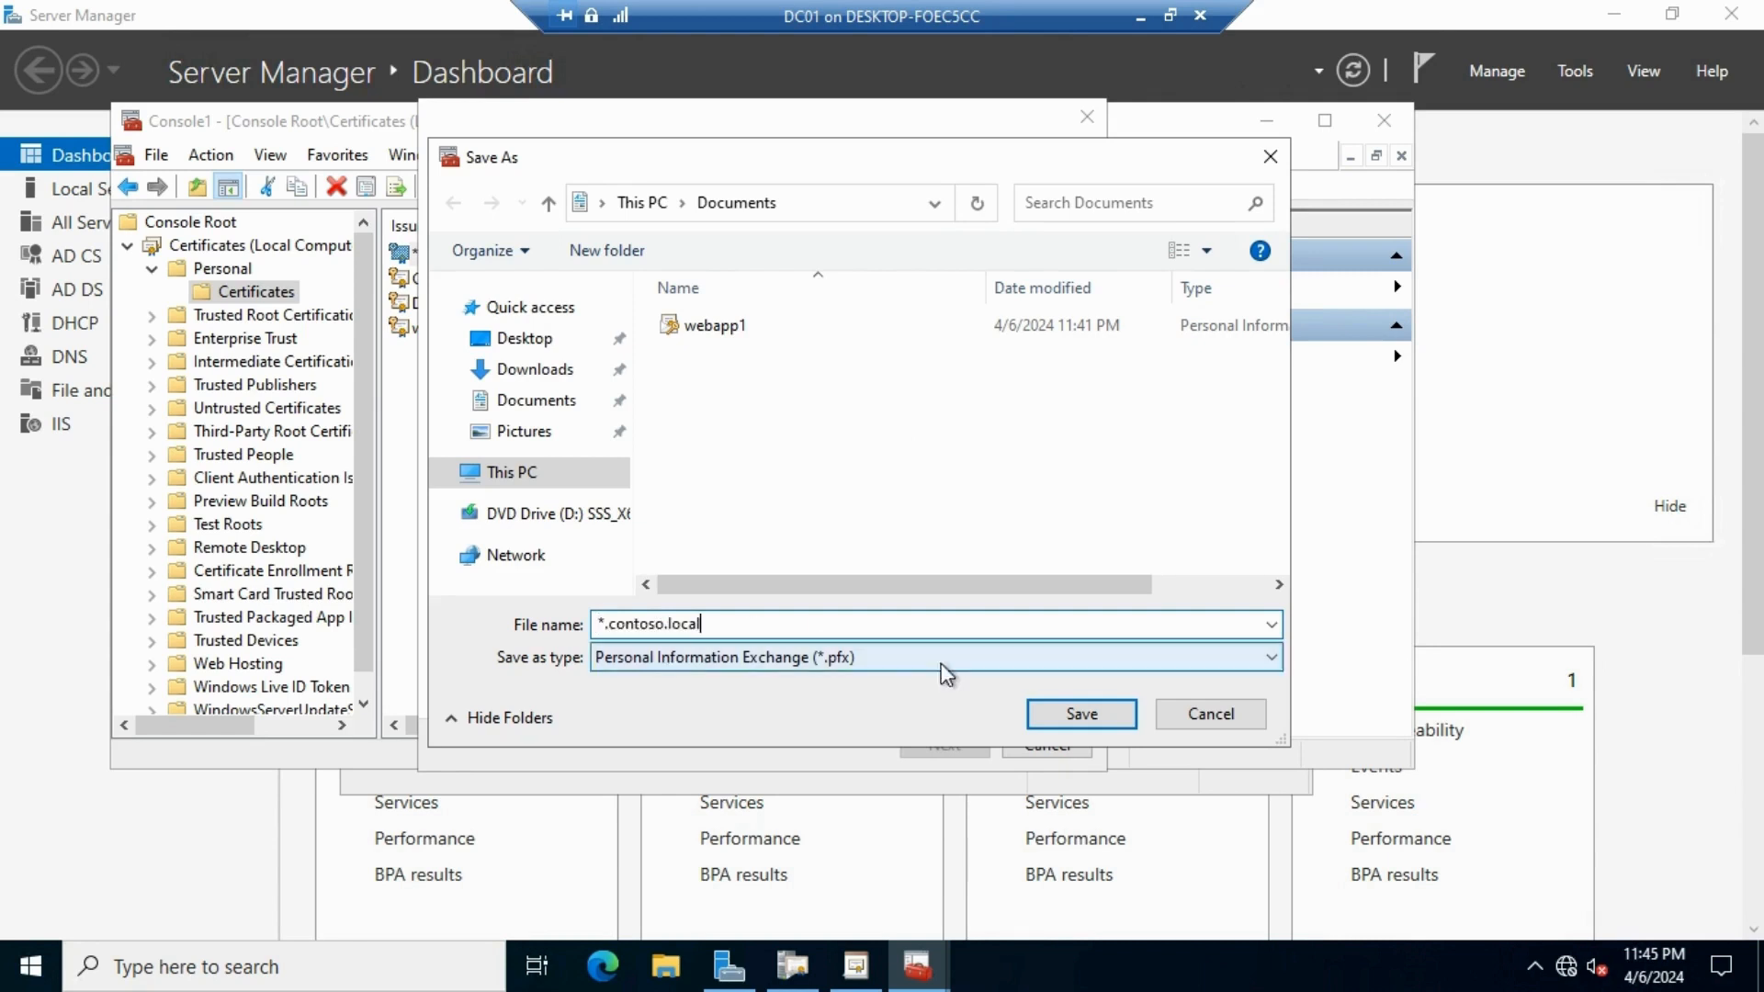
{"action": "left_click", "coordinate": [1099, 713]}
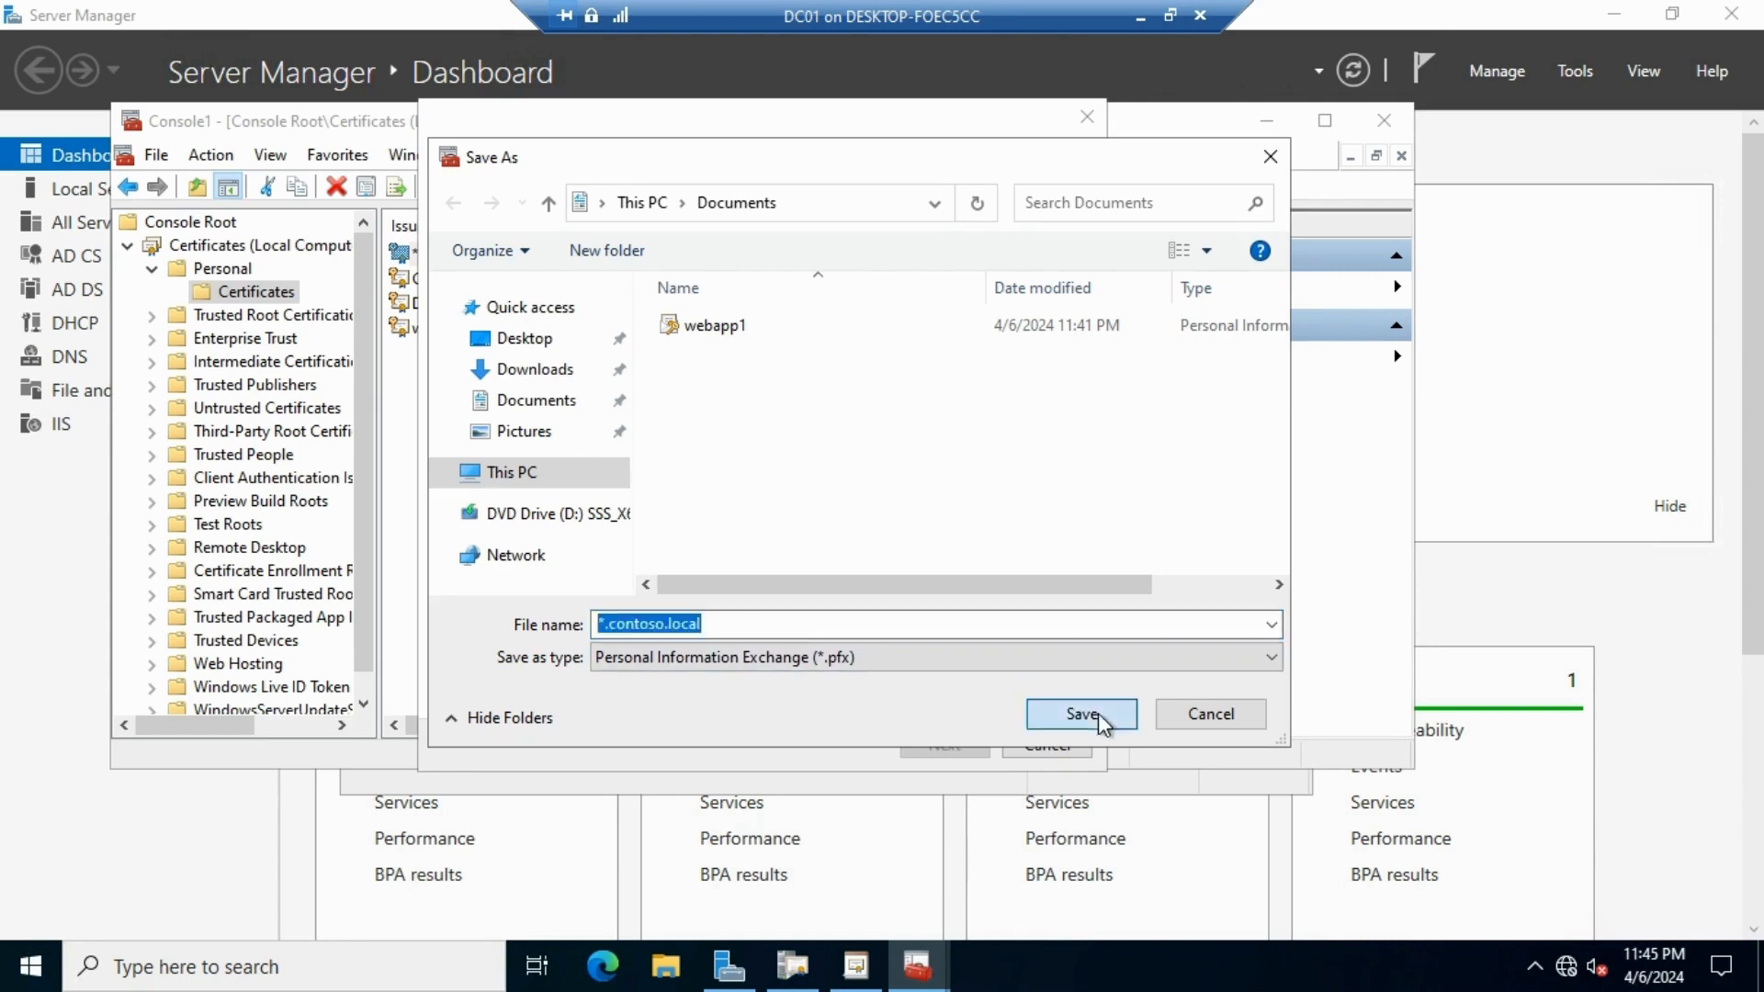
{"action": "left_click", "coordinate": [754, 623]}
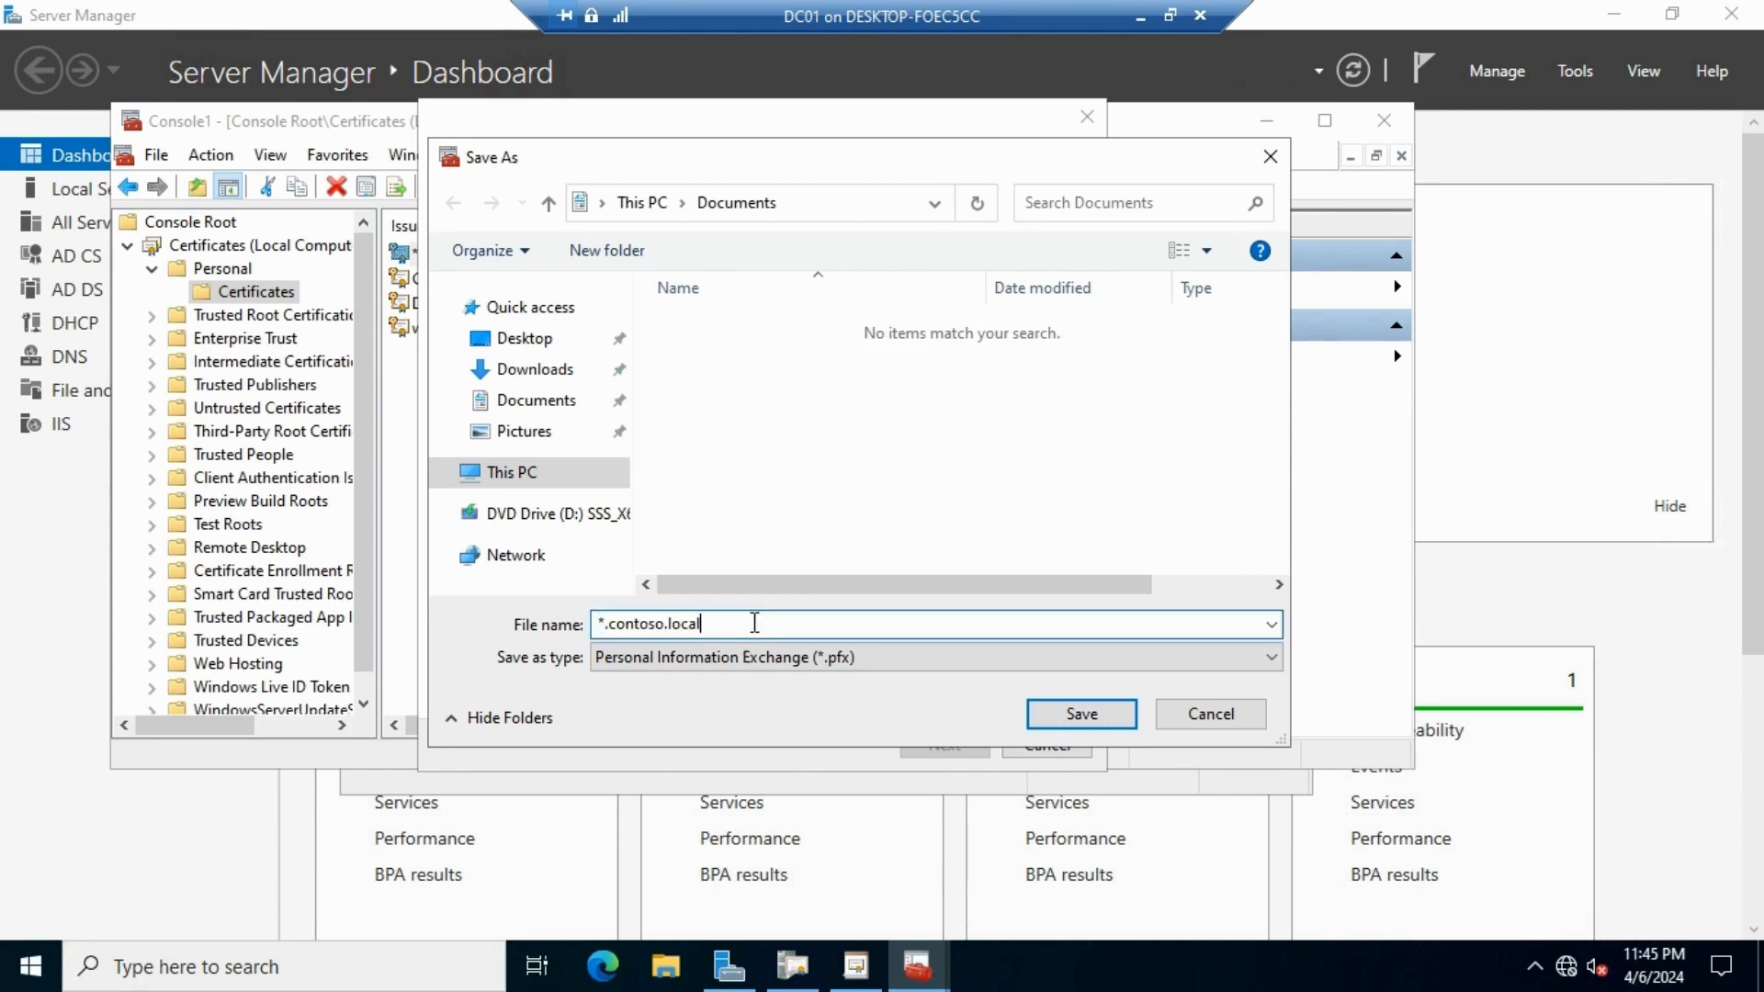
{"action": "left_click_drag", "start_coordinate": [778, 626], "coordinate": [533, 634]}
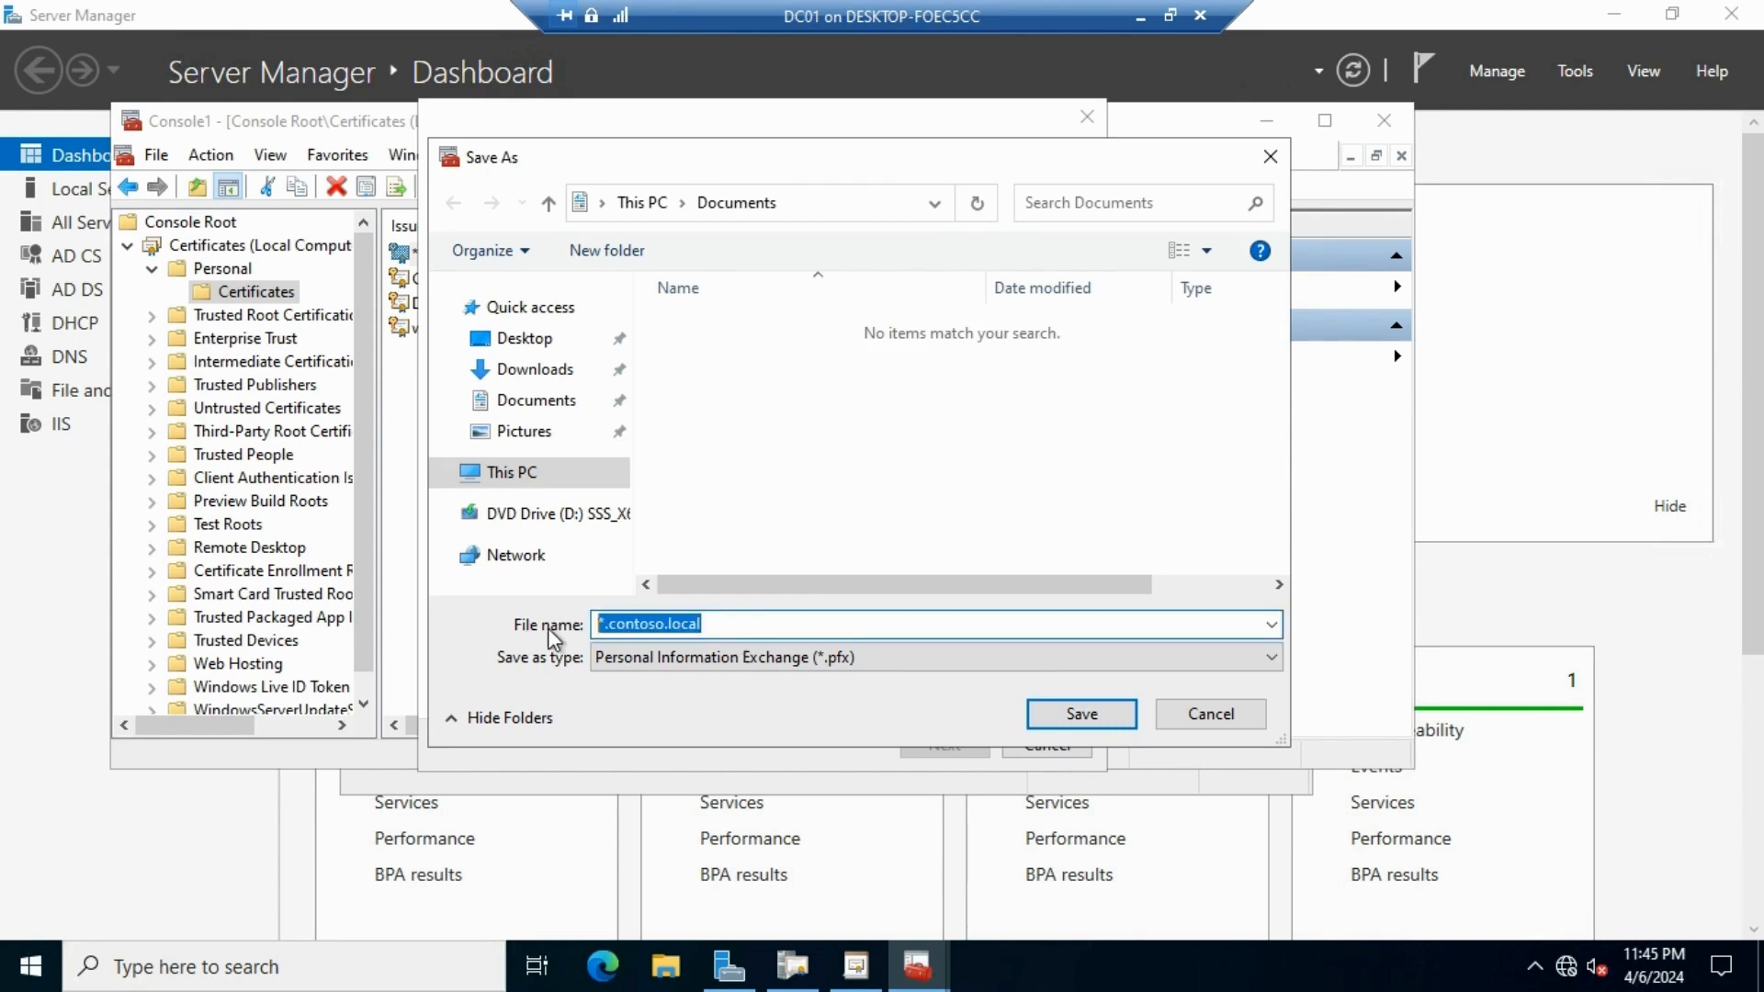
{"action": "type", "text": "contoso"}
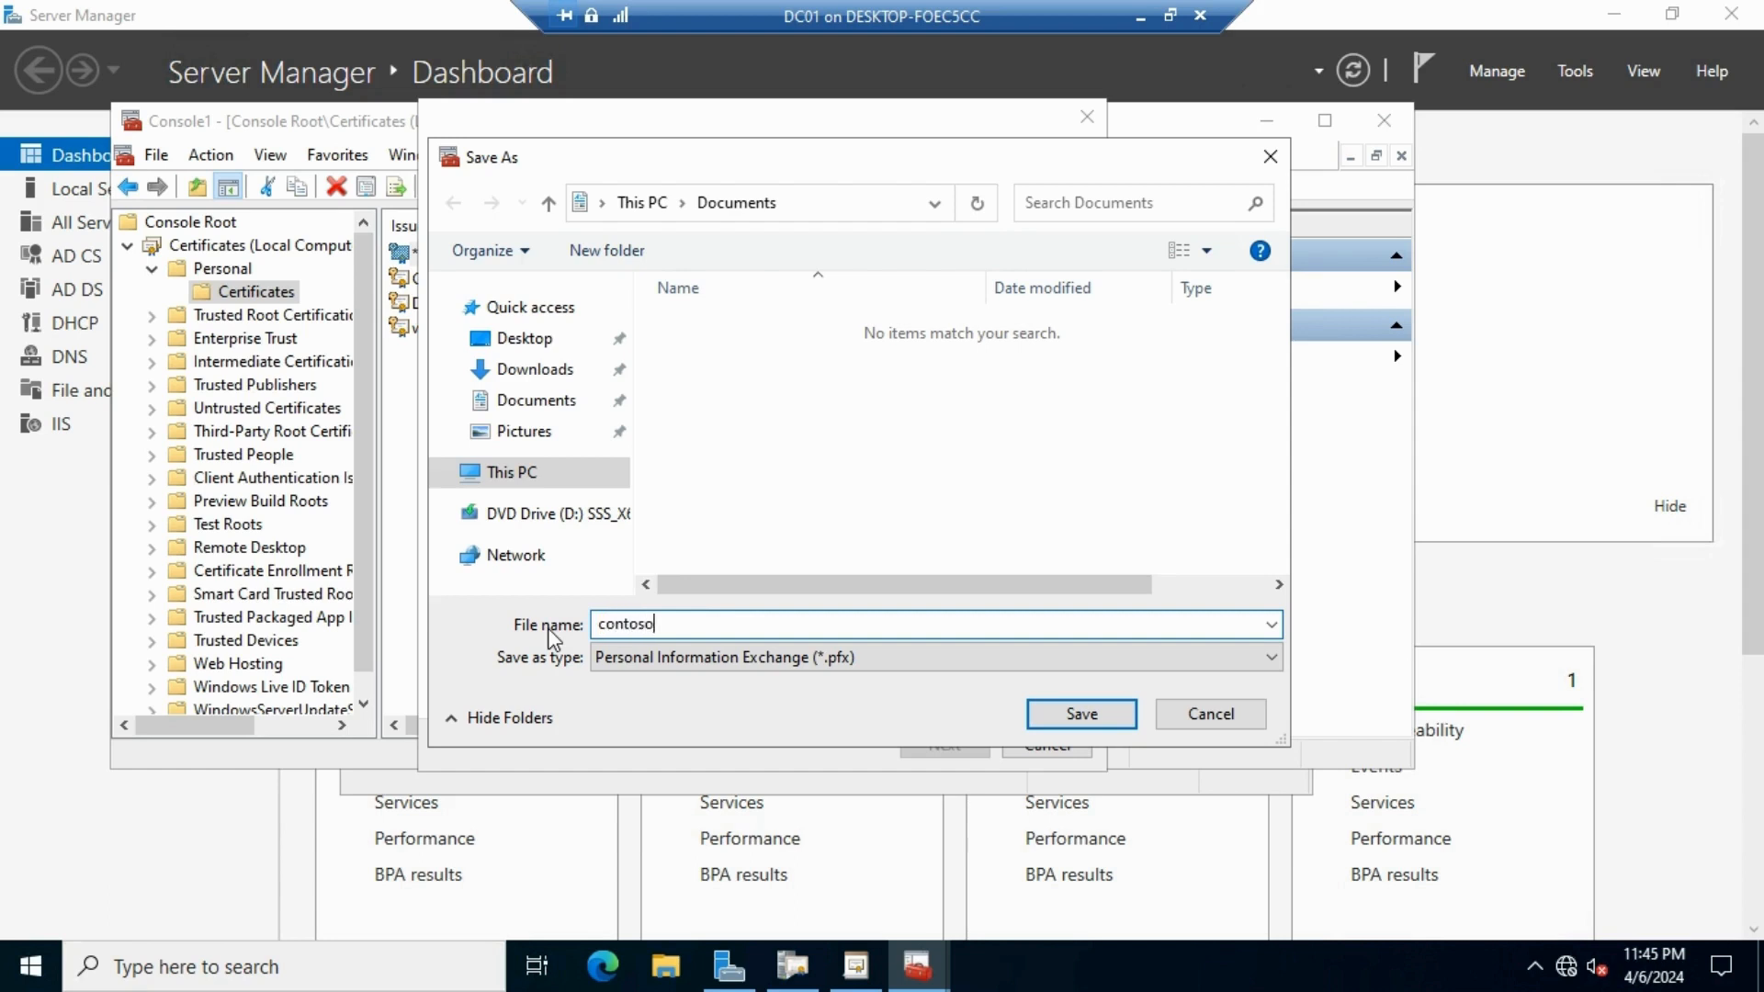
{"action": "type", "text": ".loc"}
{"action": "left_click", "coordinate": [1089, 714]}
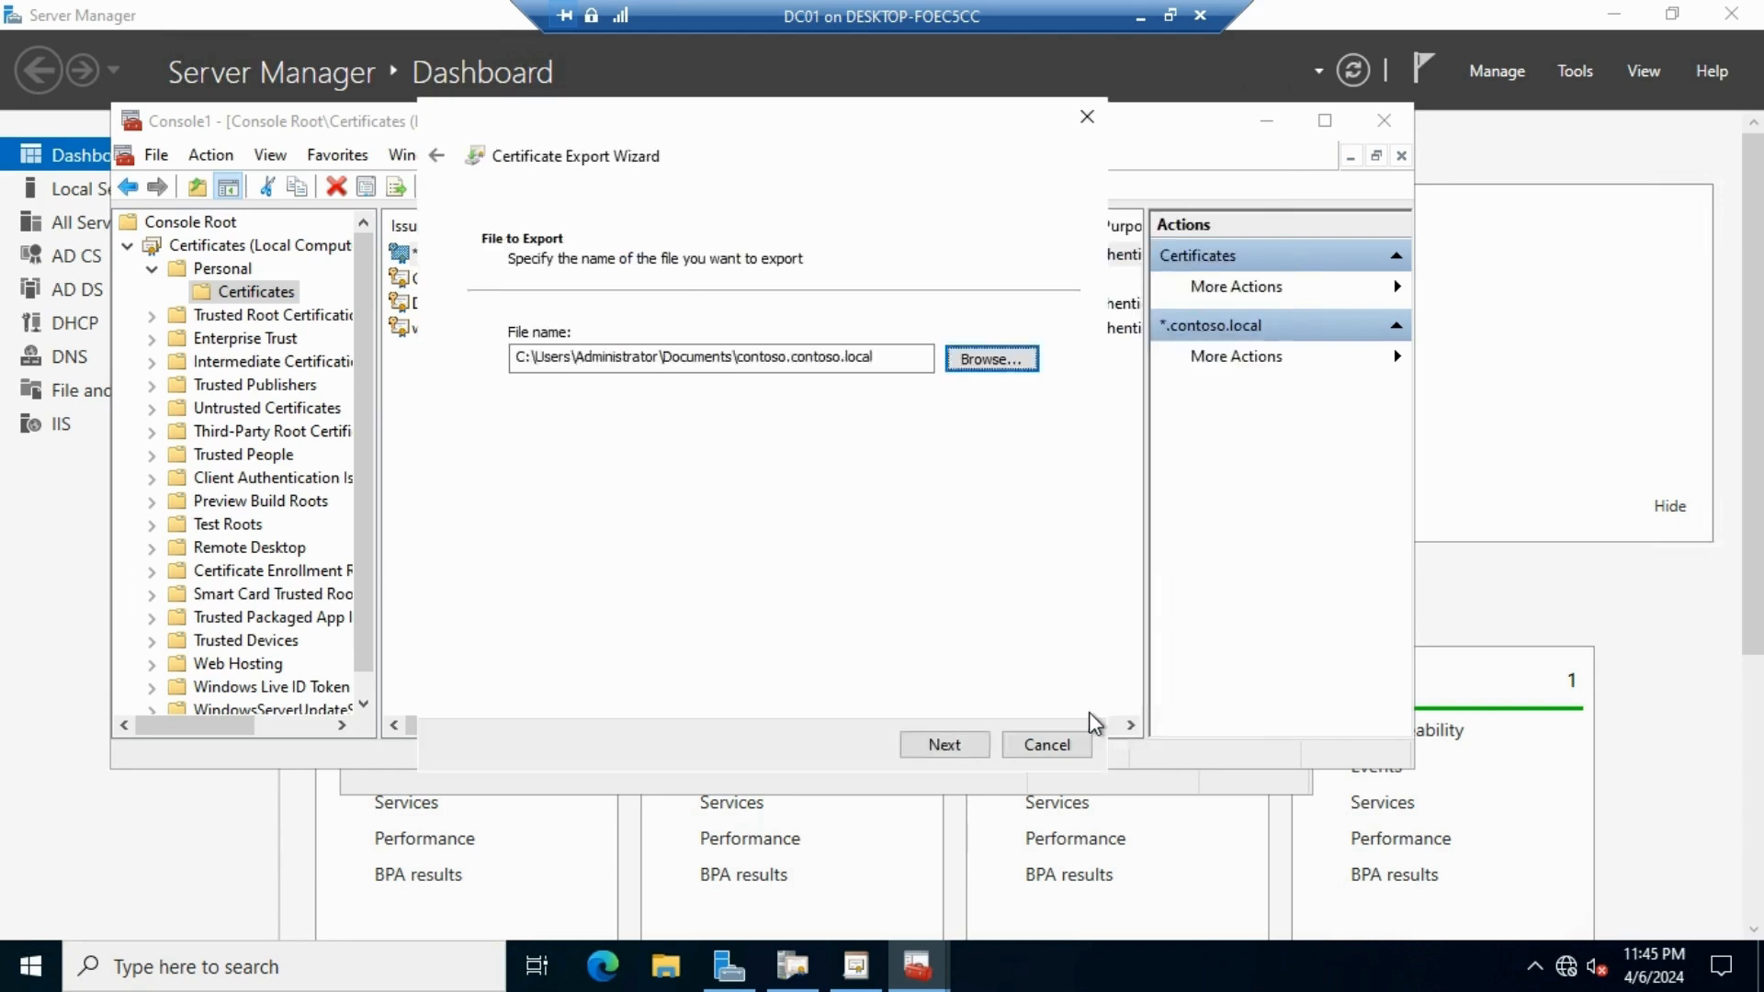
{"action": "left_click", "coordinate": [937, 746]}
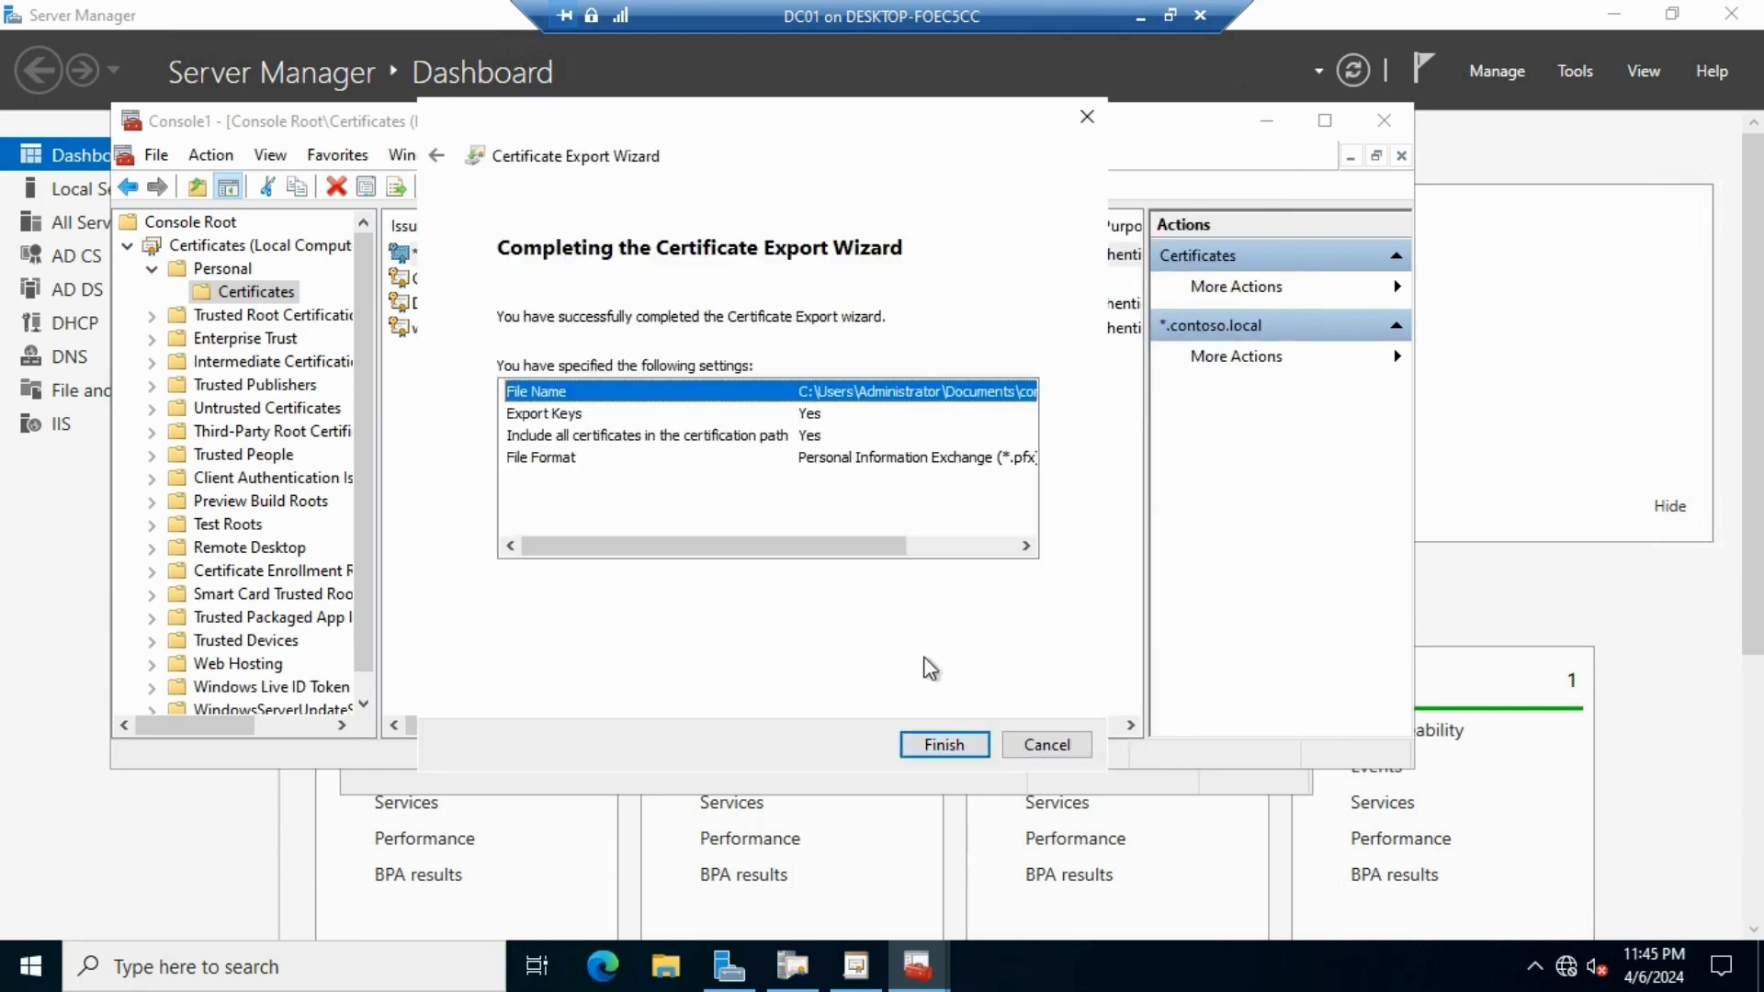
{"action": "left_click", "coordinate": [954, 750]}
{"action": "left_click", "coordinate": [936, 565]}
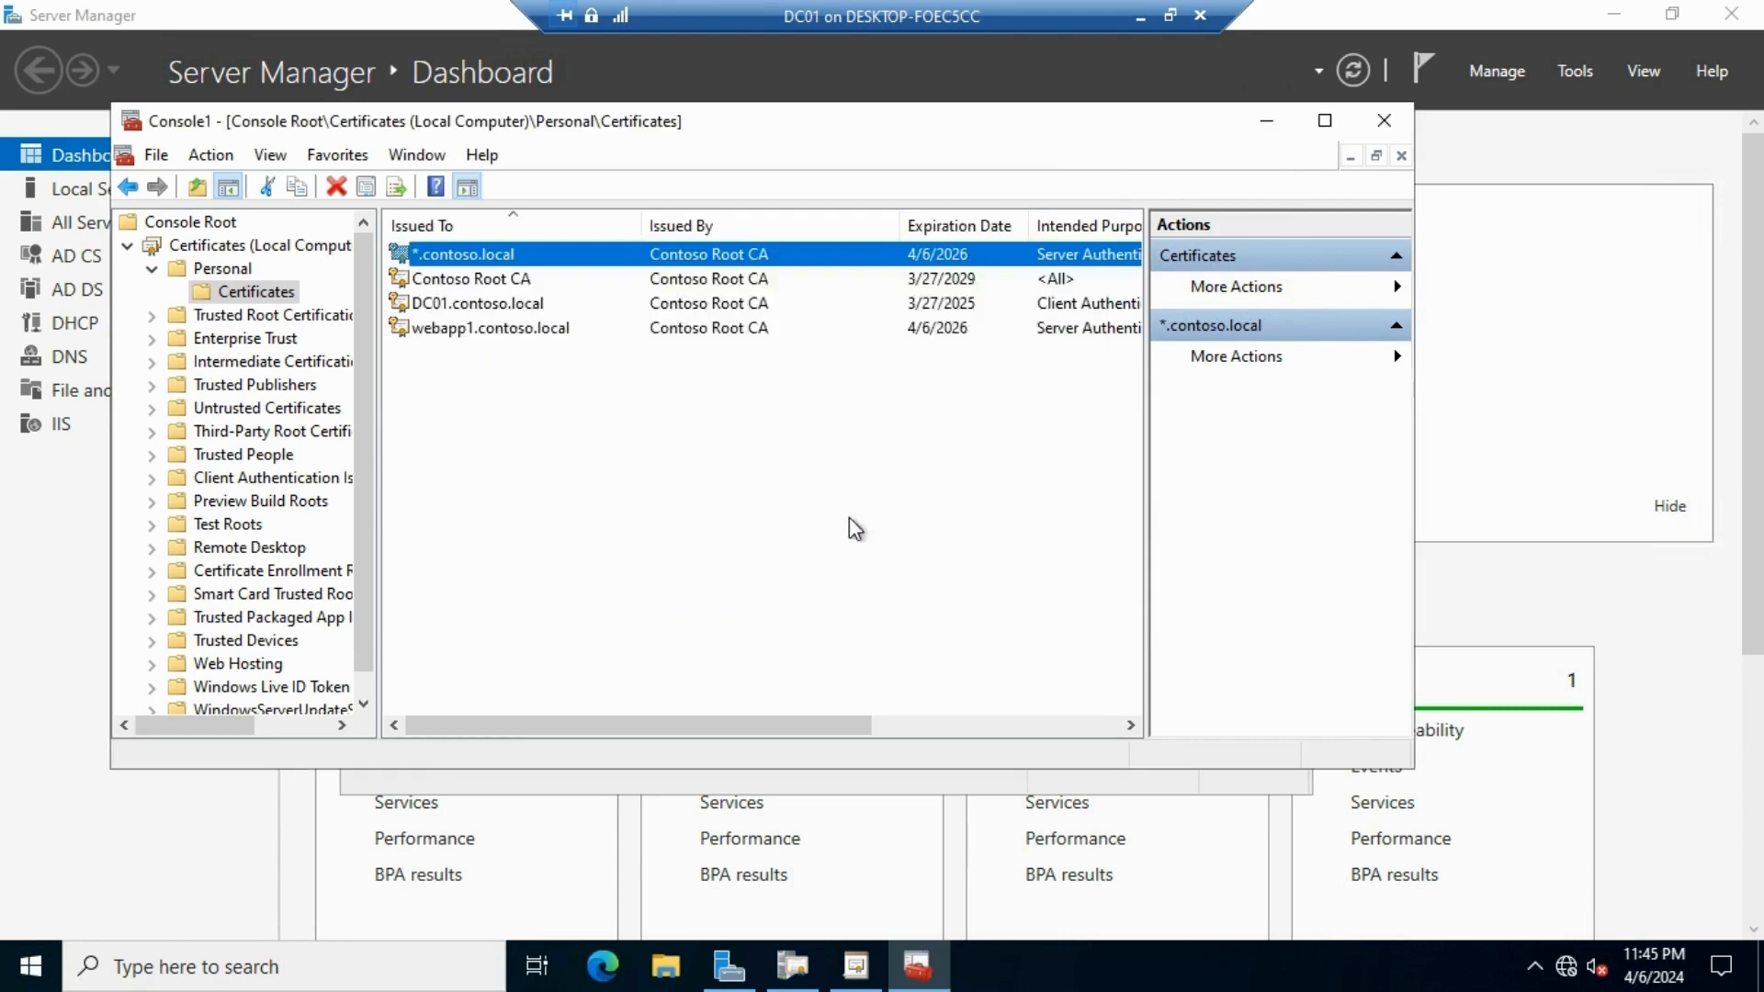
{"action": "left_click", "coordinate": [648, 977]}
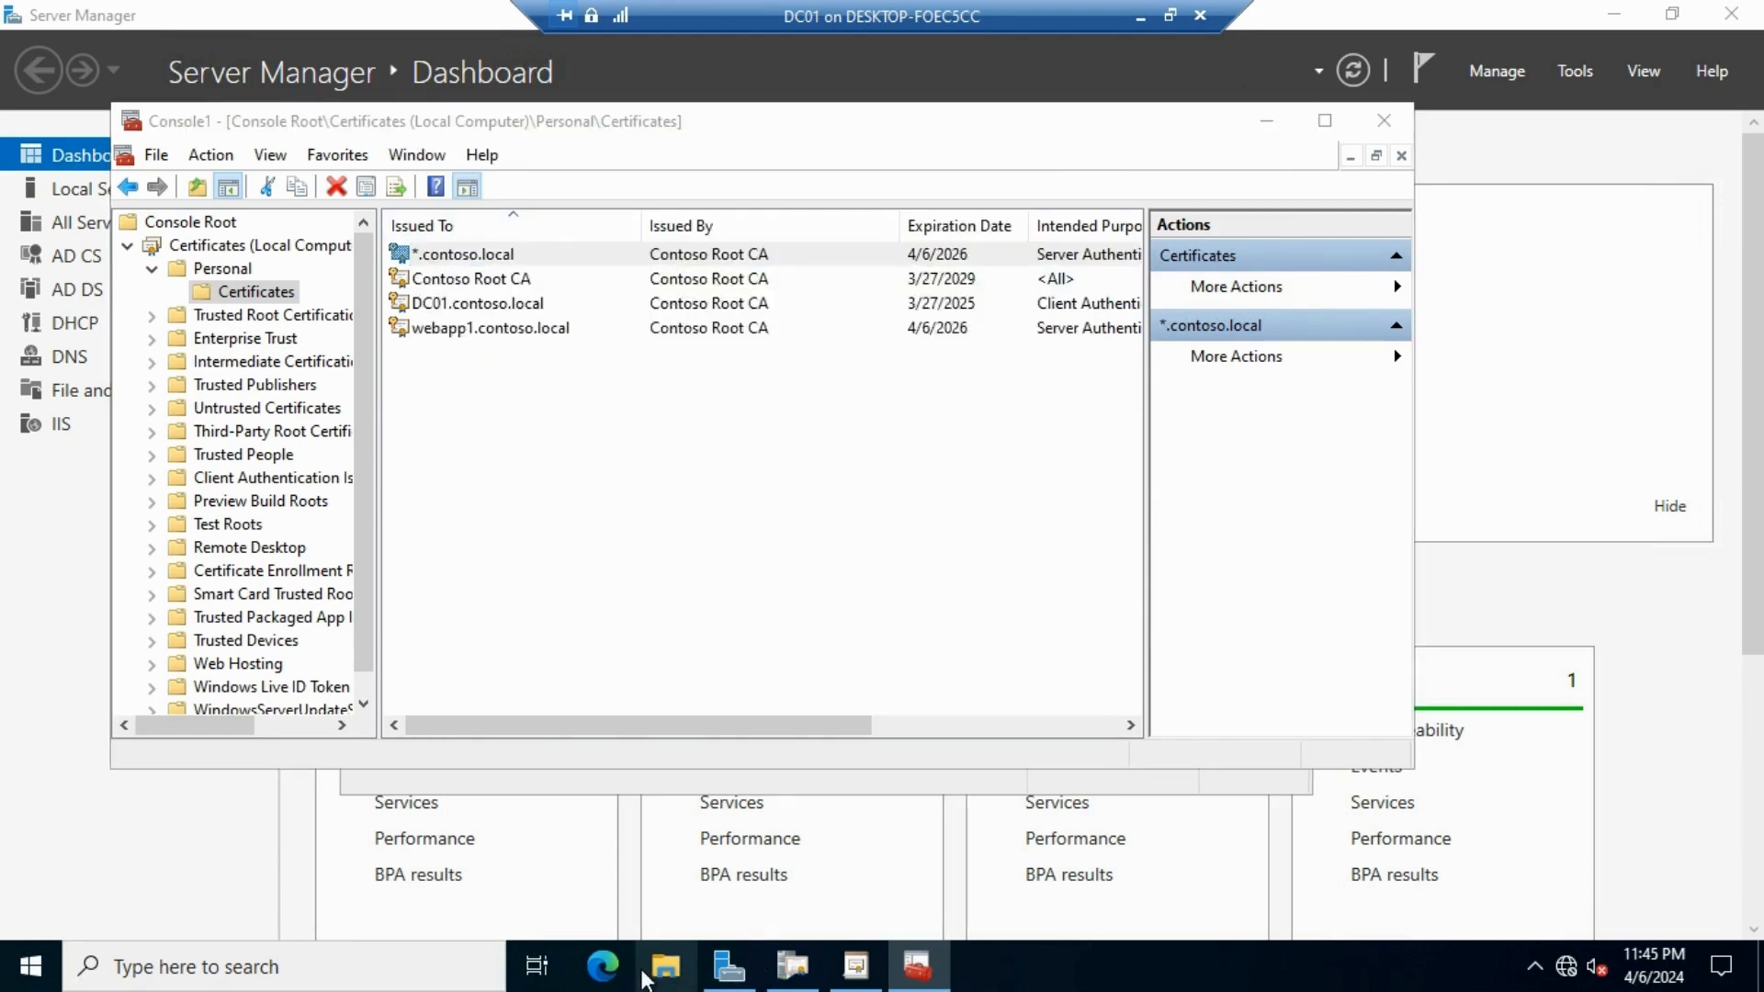
Open Documents to confirm contoso.contoso.local sits beside webapp1 as .pfx files, repositioning the window
{"action": "double_click", "coordinate": [992, 296]}
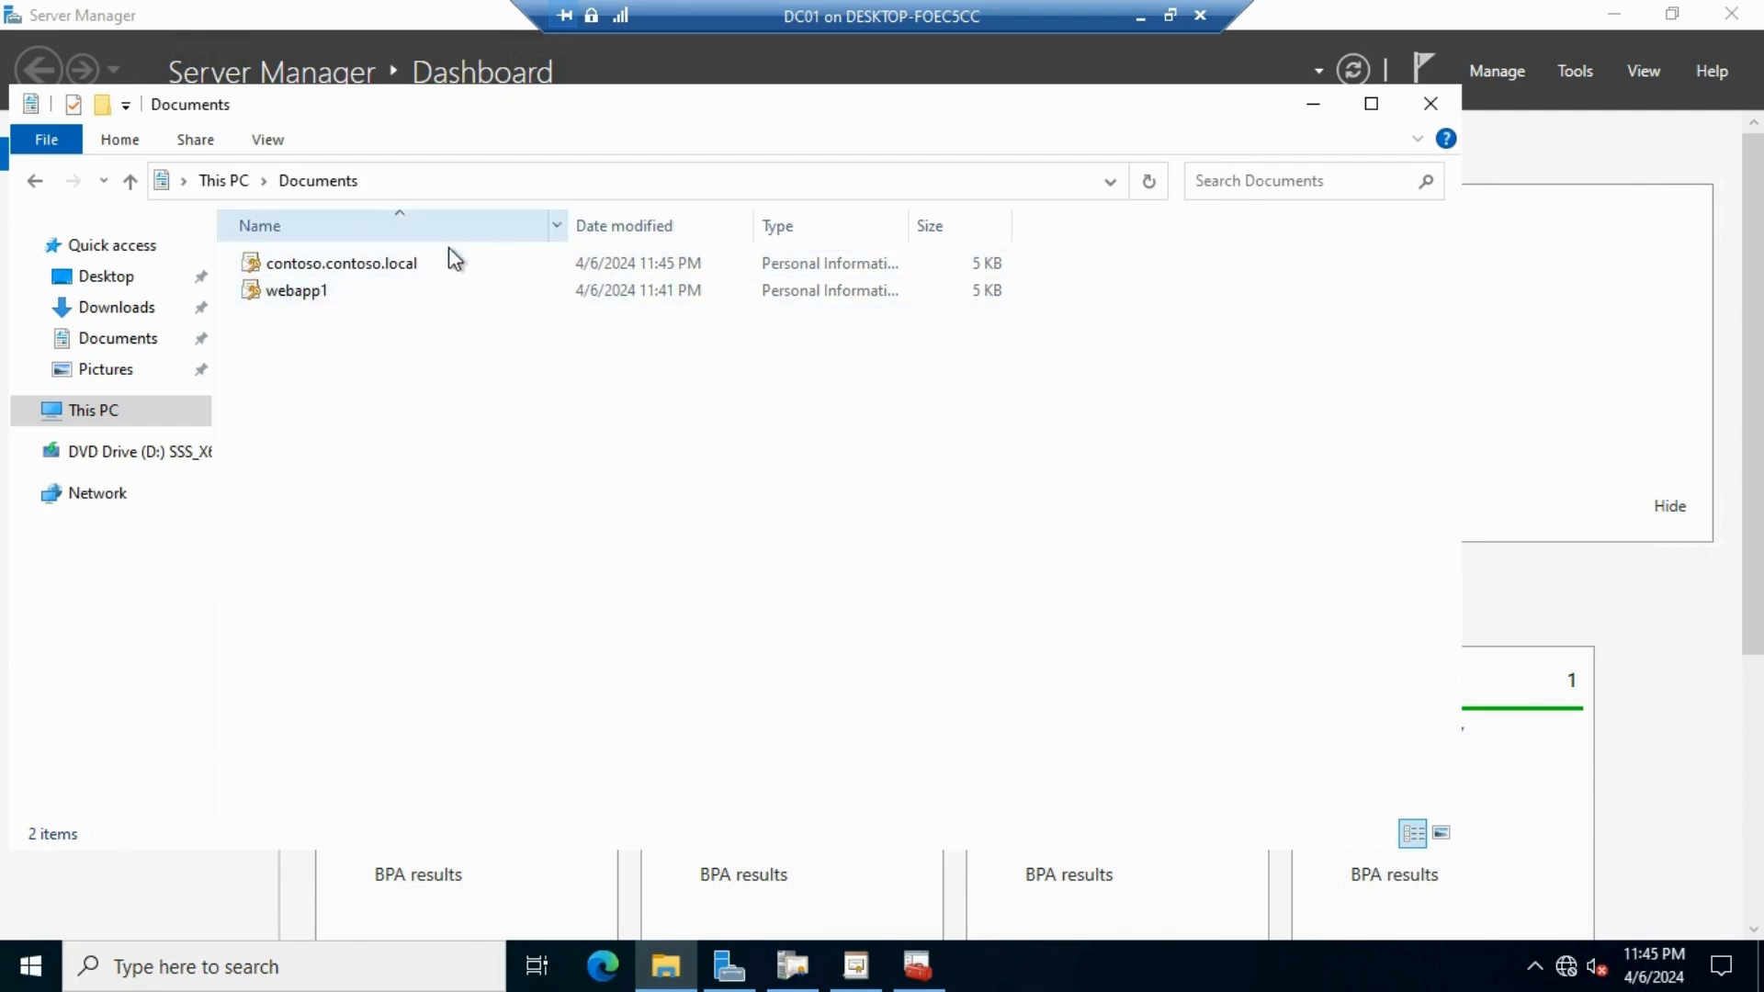
{"action": "left_click_drag", "start_coordinate": [425, 103], "coordinate": [555, 158]}
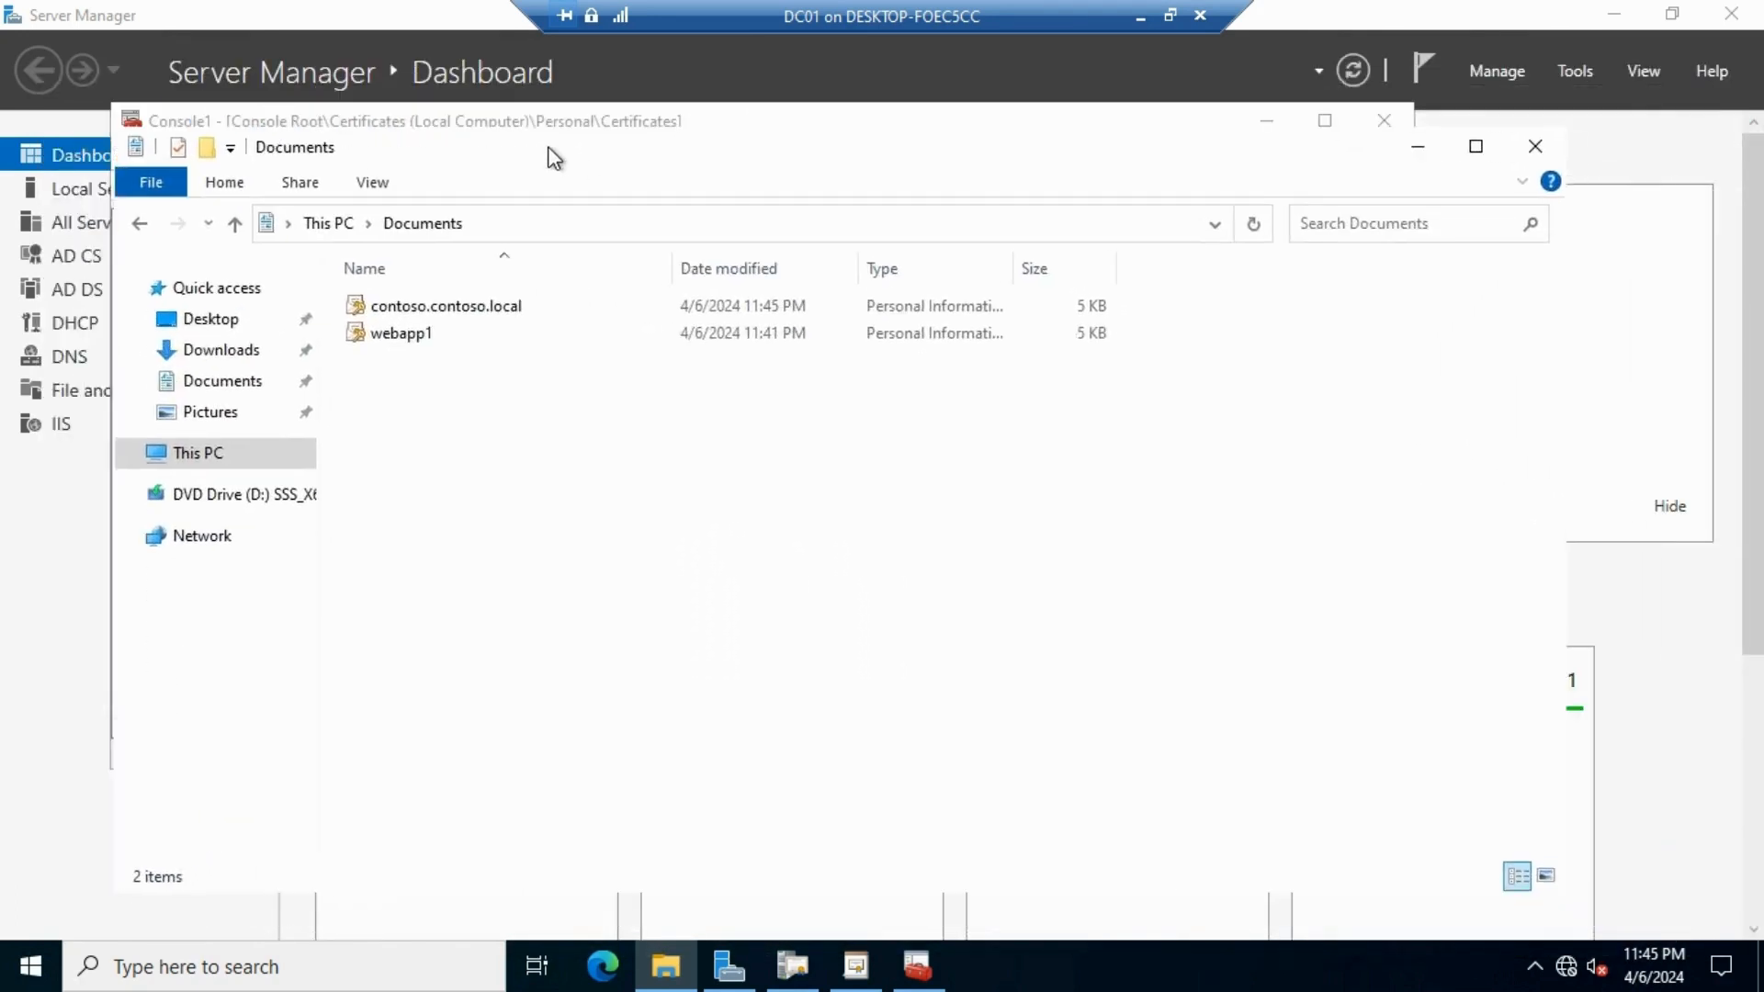
{"action": "left_click_drag", "start_coordinate": [555, 158], "coordinate": [666, 99]}
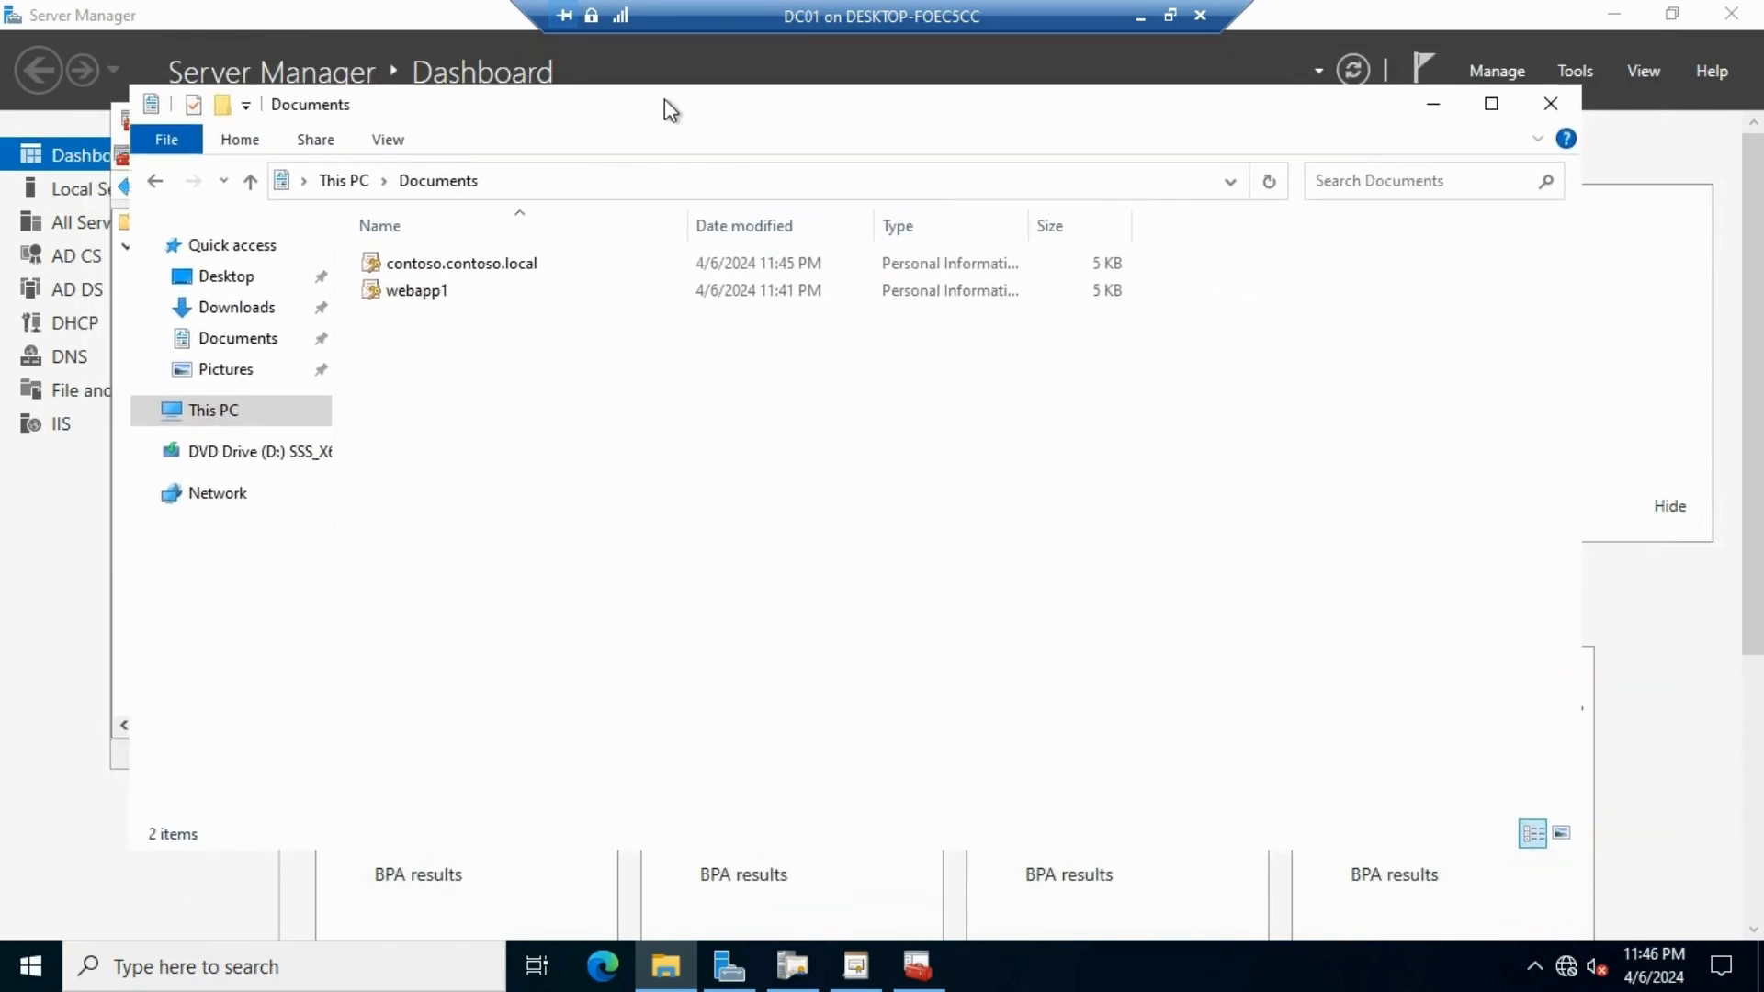